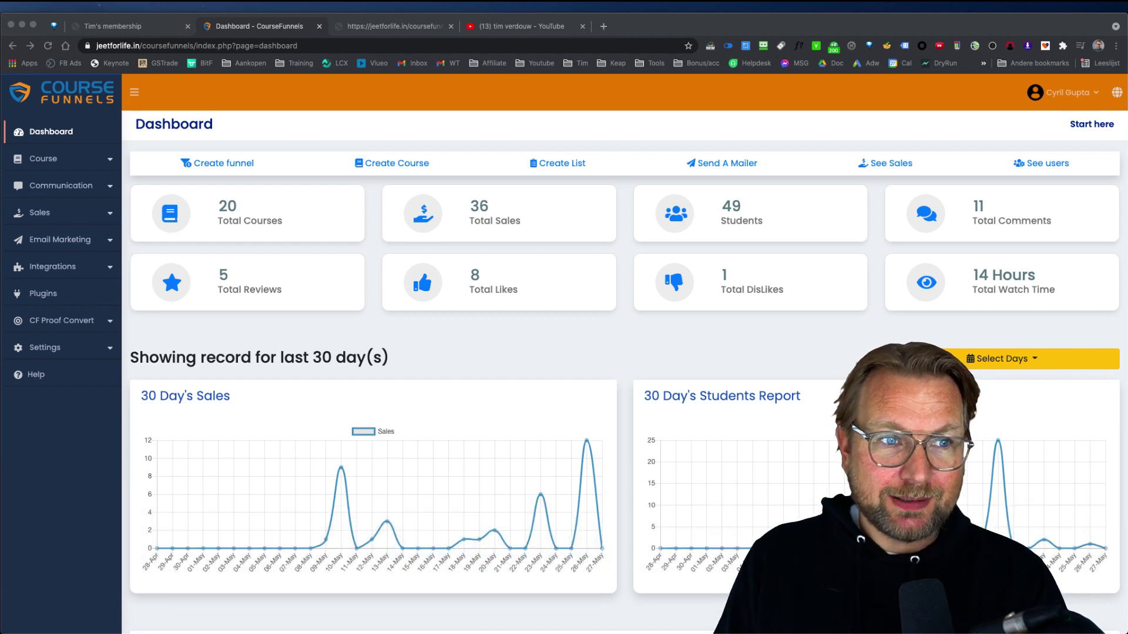
- Expand the dashboard's Course options and examine lesson 03 of the cloud course, including its lecture and course details, in the member view
left_click(201, 104)
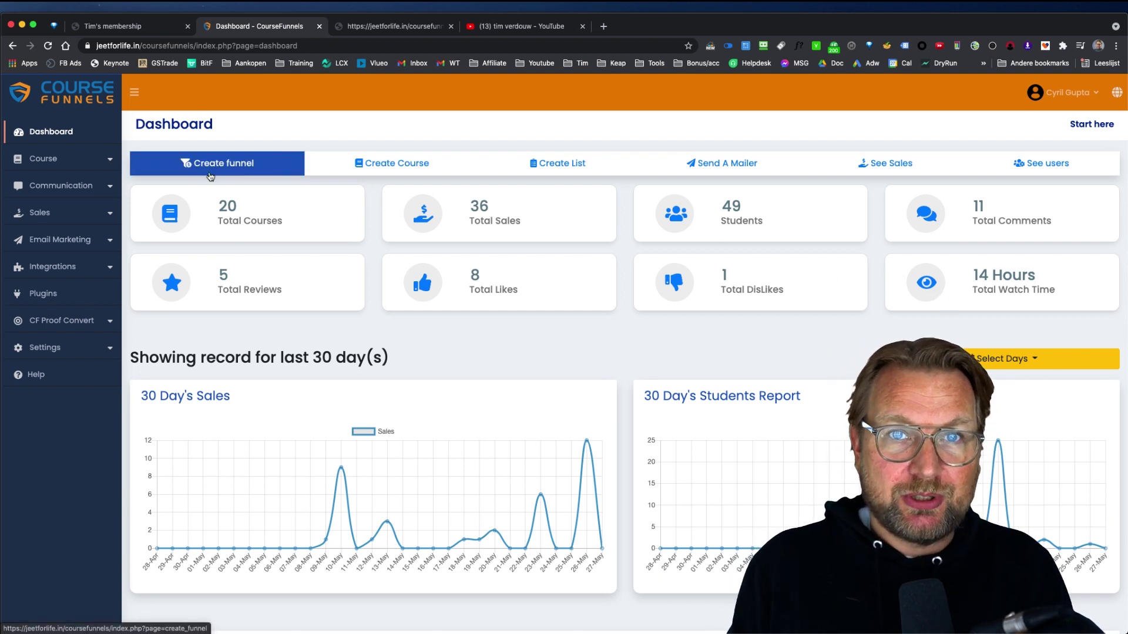
left_click(97, 165)
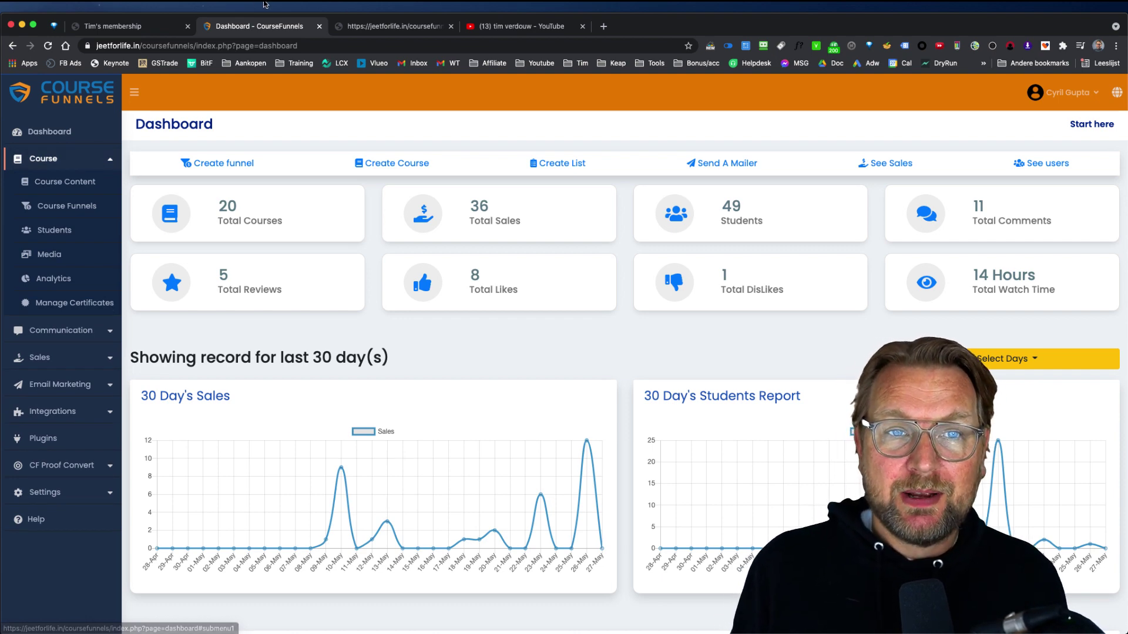
left_click(384, 25)
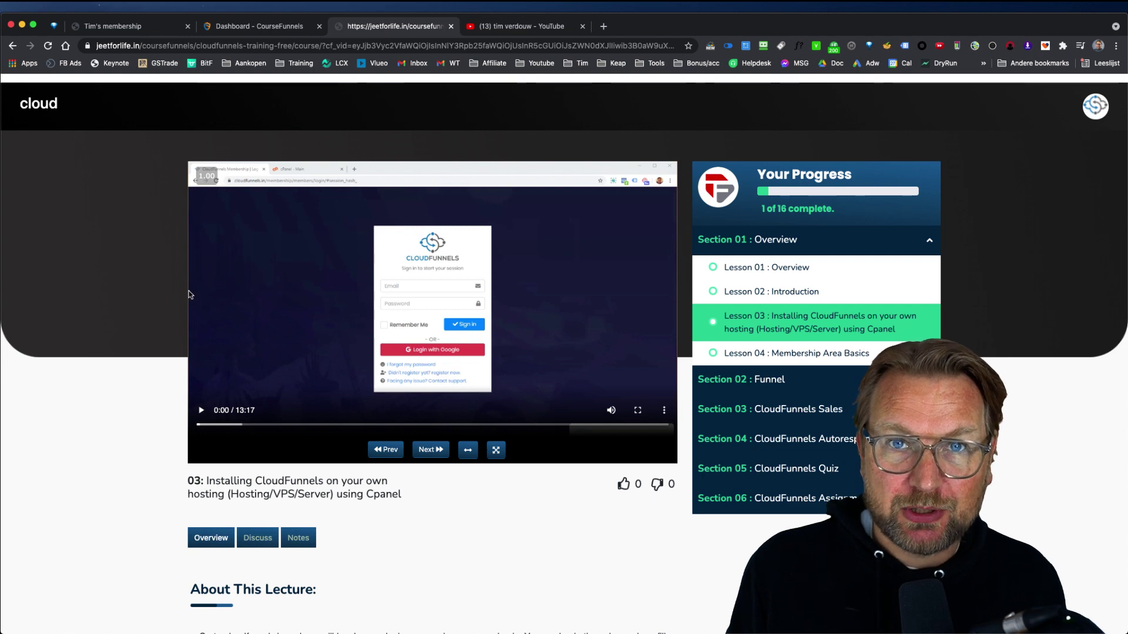
scroll(186, 291, "down", 1)
scroll(186, 295, "down", 2)
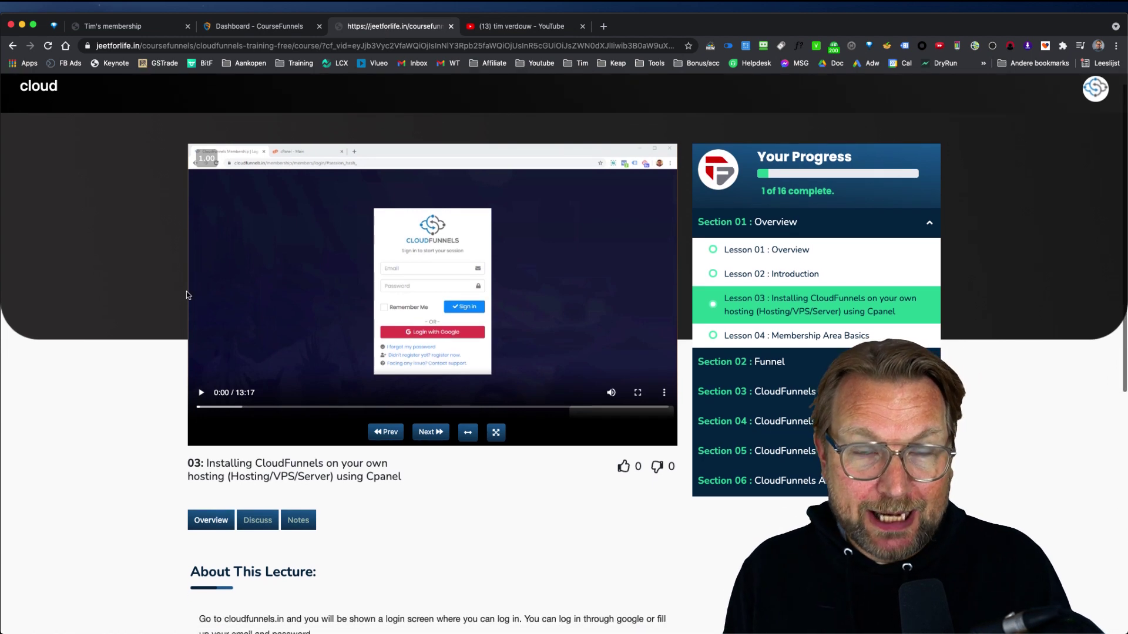
scroll(186, 295, "down", 5)
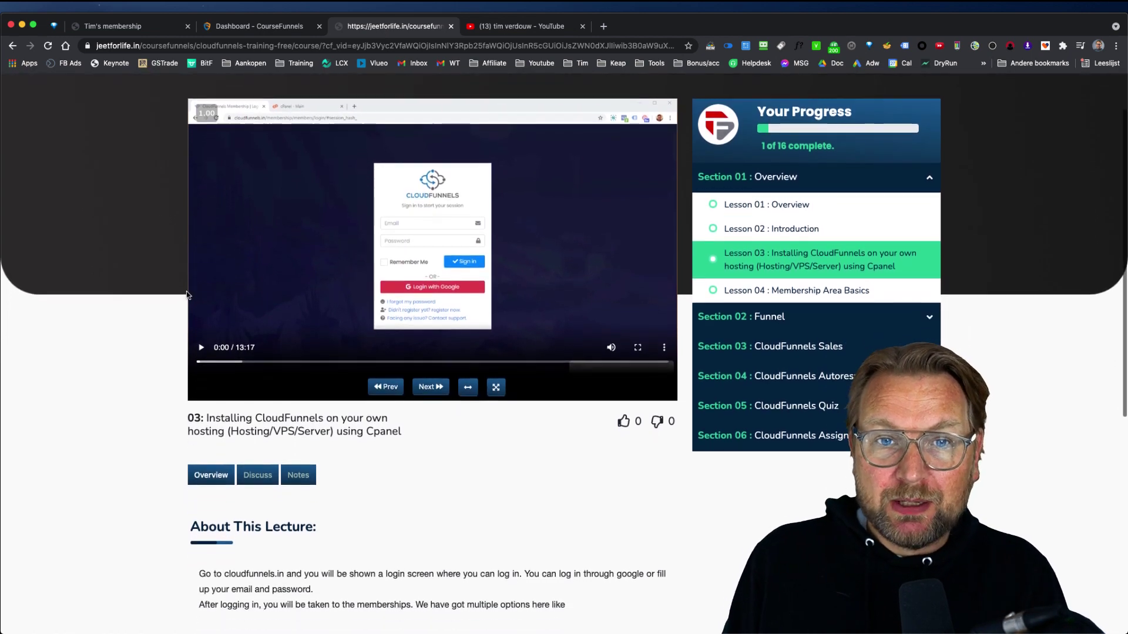
scroll(187, 295, "down", 10)
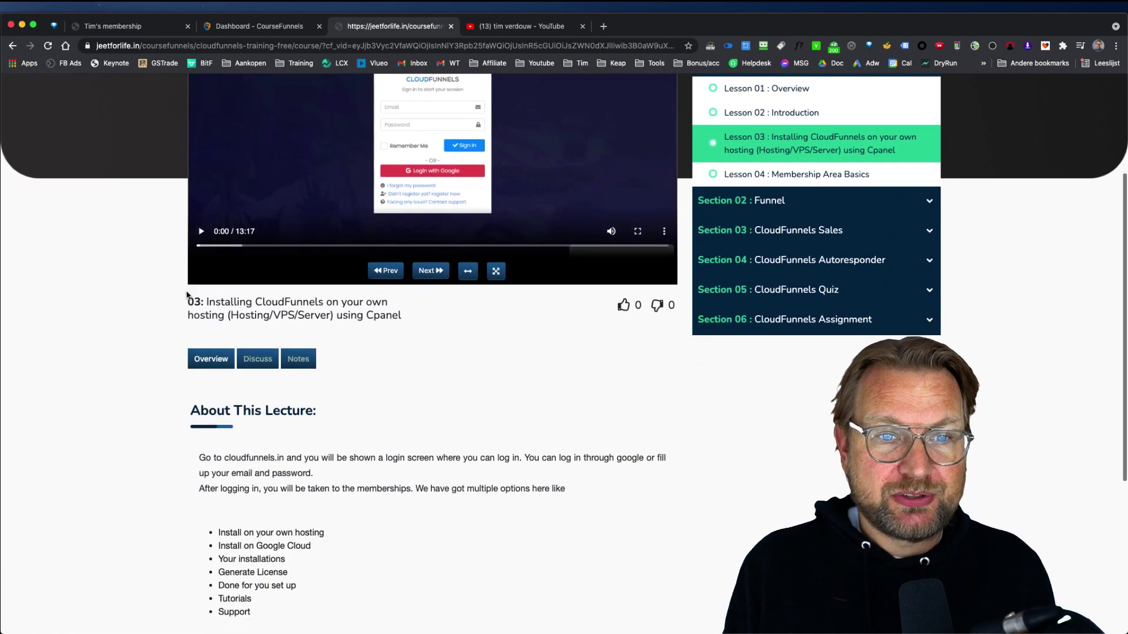
scroll(187, 295, "down", 4)
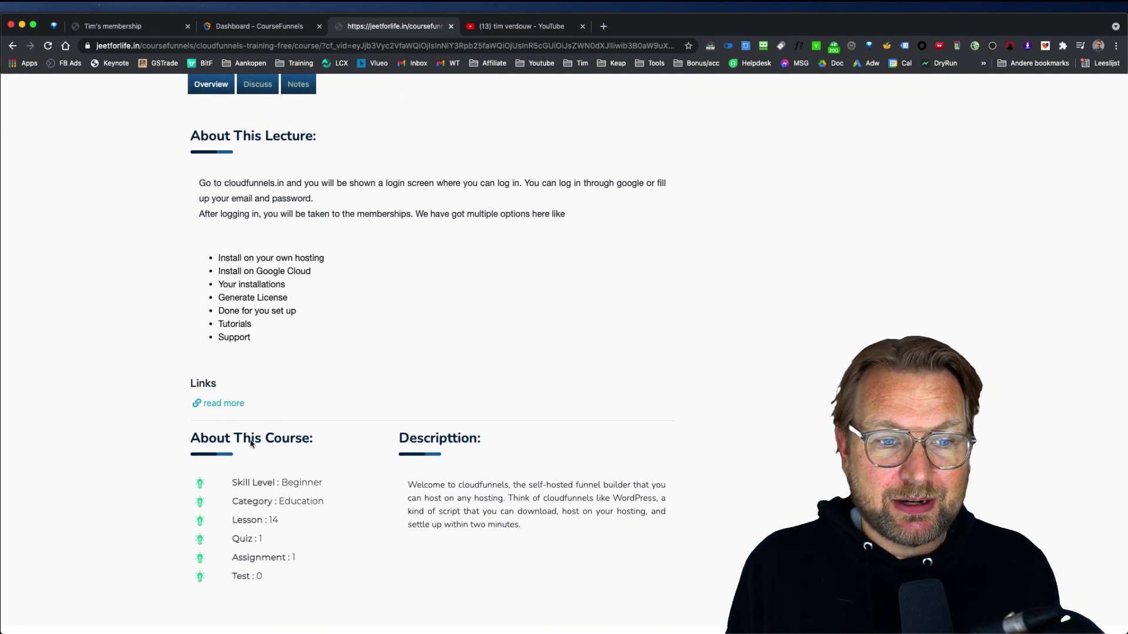
scroll(491, 405, "up", 20)
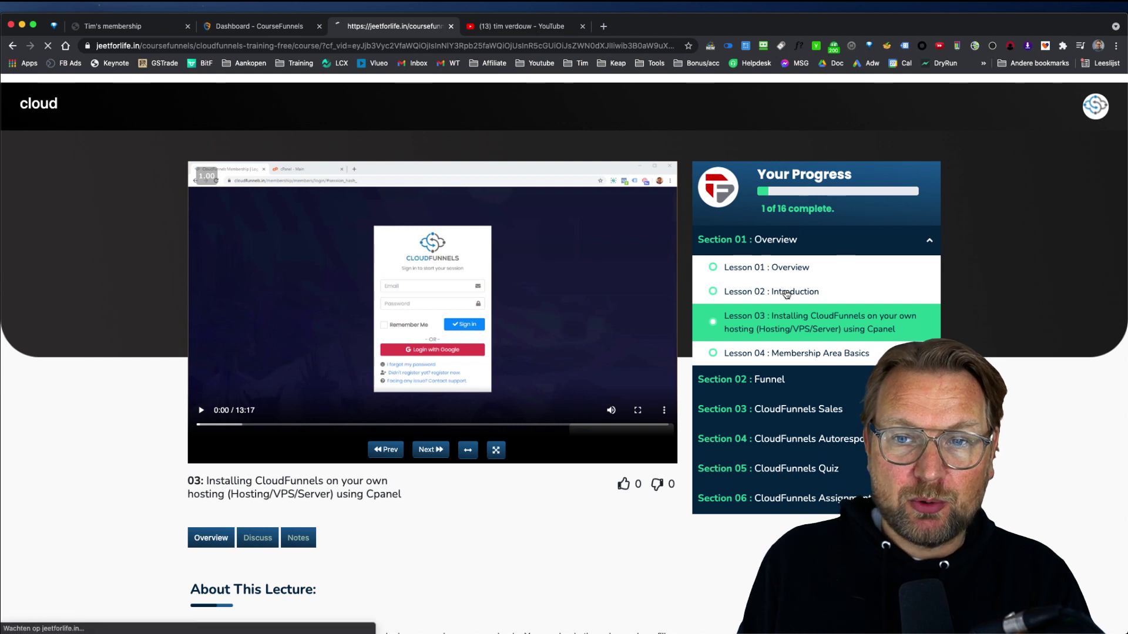
- View the Overview lesson with its video paused, and open Lesson 06, Funnel Analysis, in the Funnel section
left_click(764, 268)
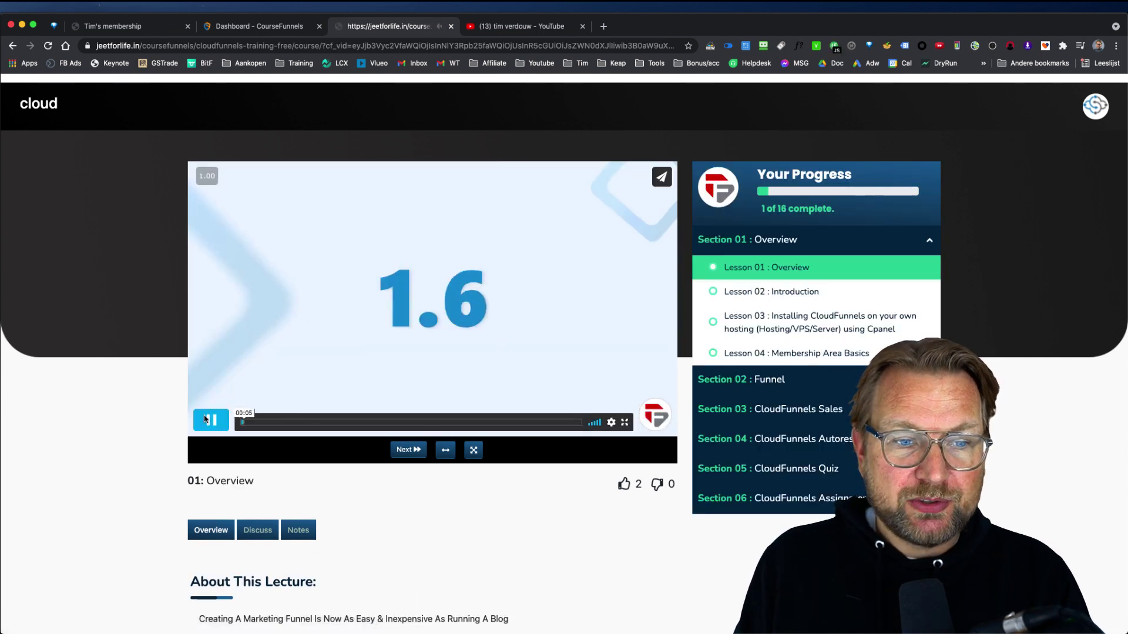
left_click(211, 419)
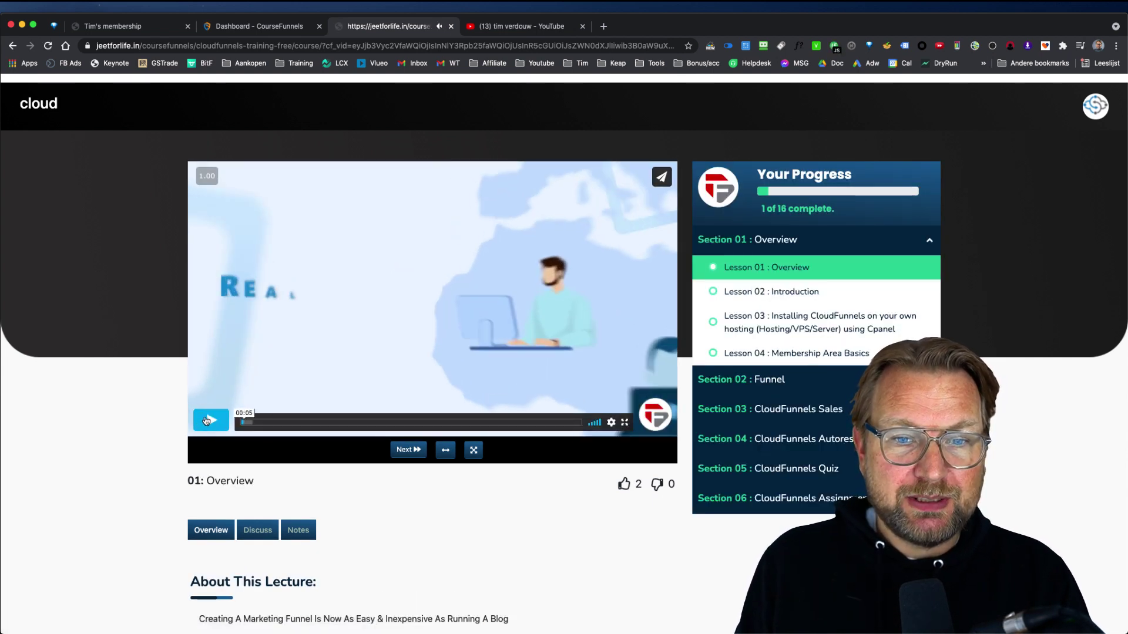
left_click(809, 239)
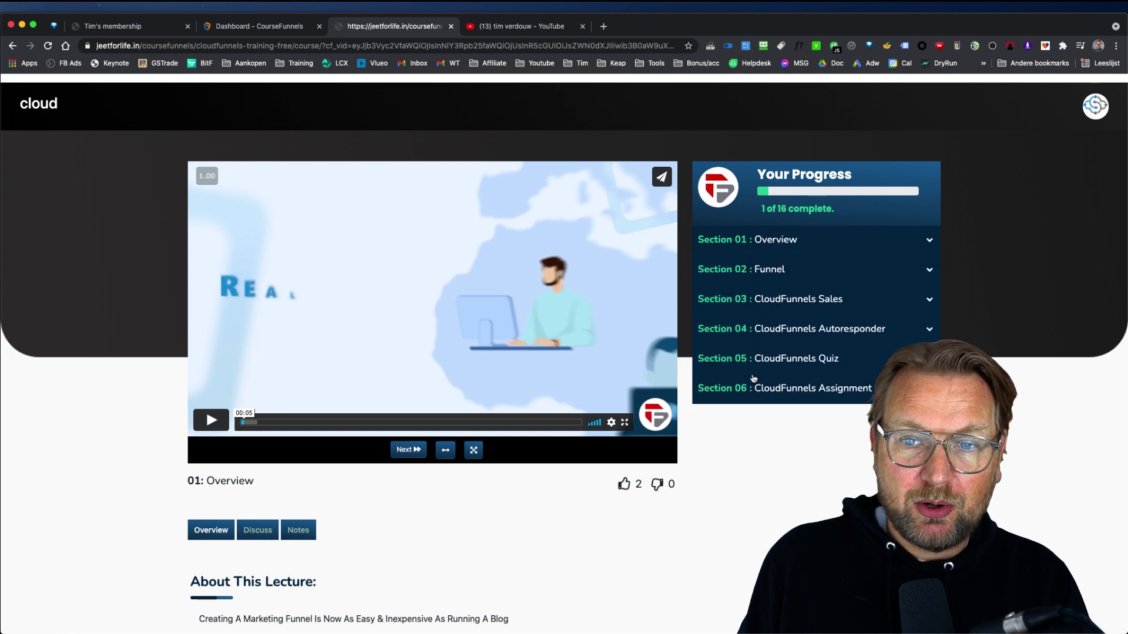
left_click(764, 272)
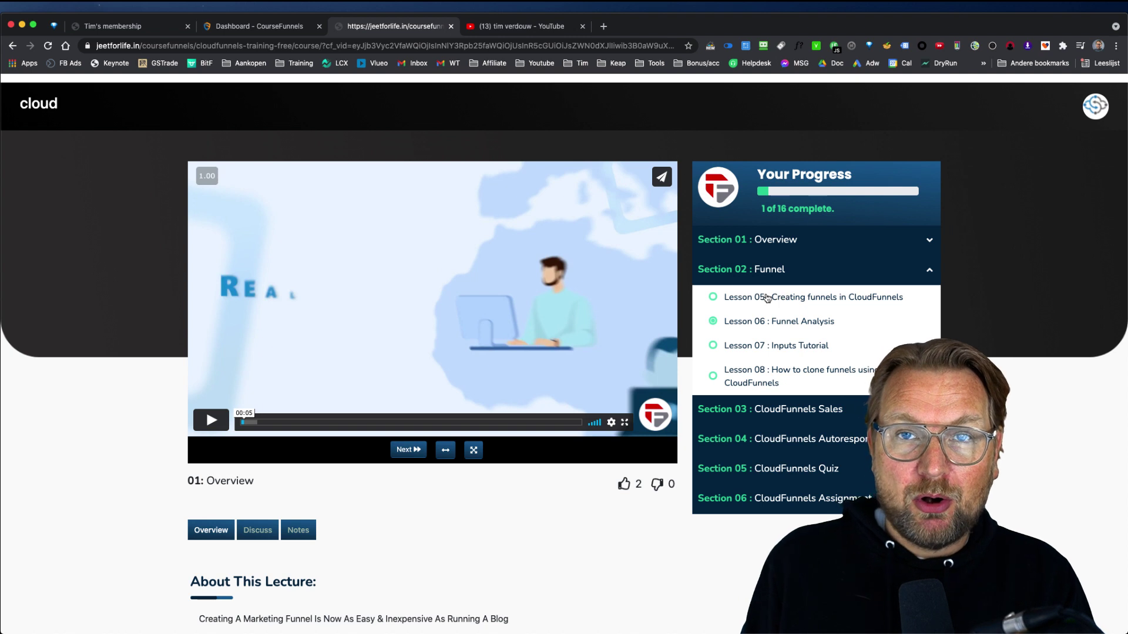
left_click(758, 322)
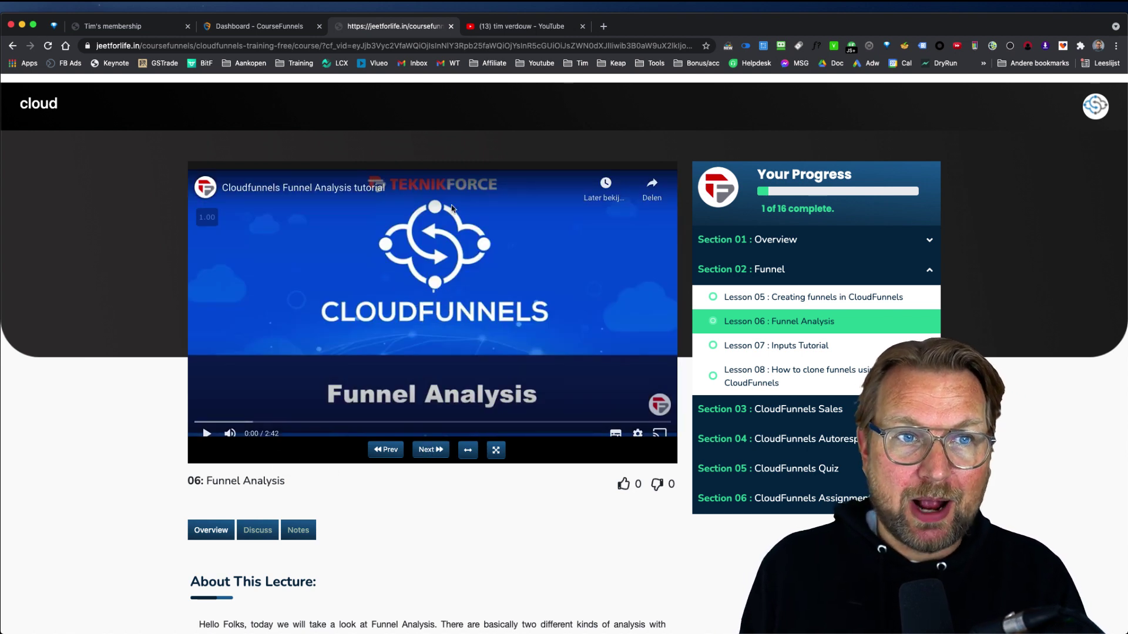
- Return to the CourseFunnels dashboard and examine the Course entries and the other navigation sections
left_click(276, 26)
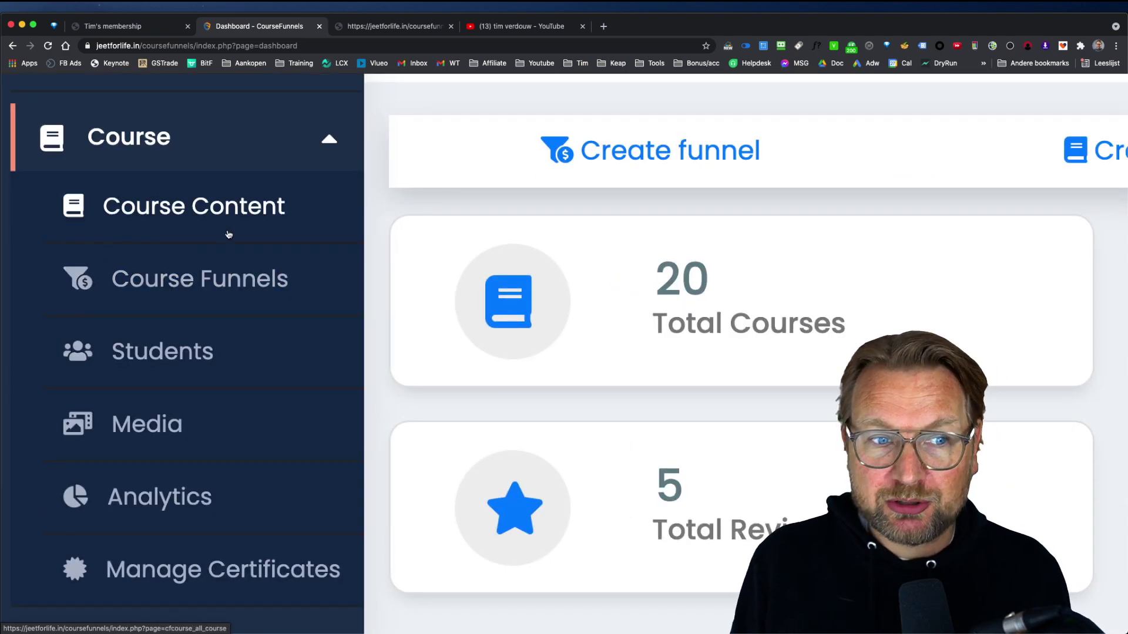
scroll(228, 234, "down", 5)
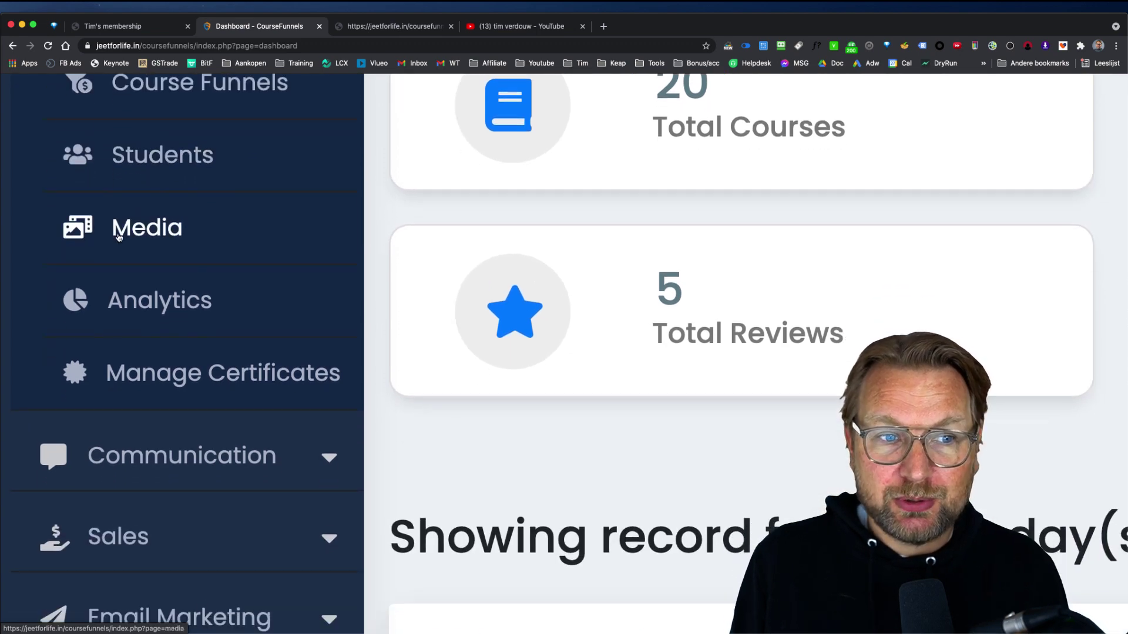
scroll(118, 237, "down", 4)
scroll(197, 248, "down", 3)
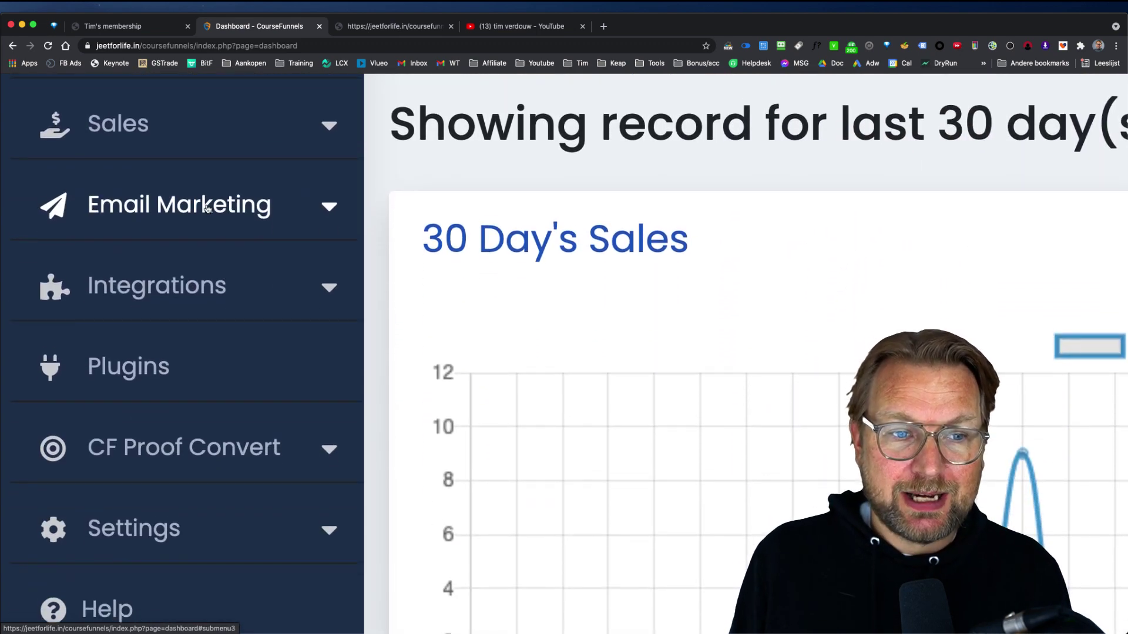
scroll(207, 212, "up", 10)
scroll(207, 209, "up", 2)
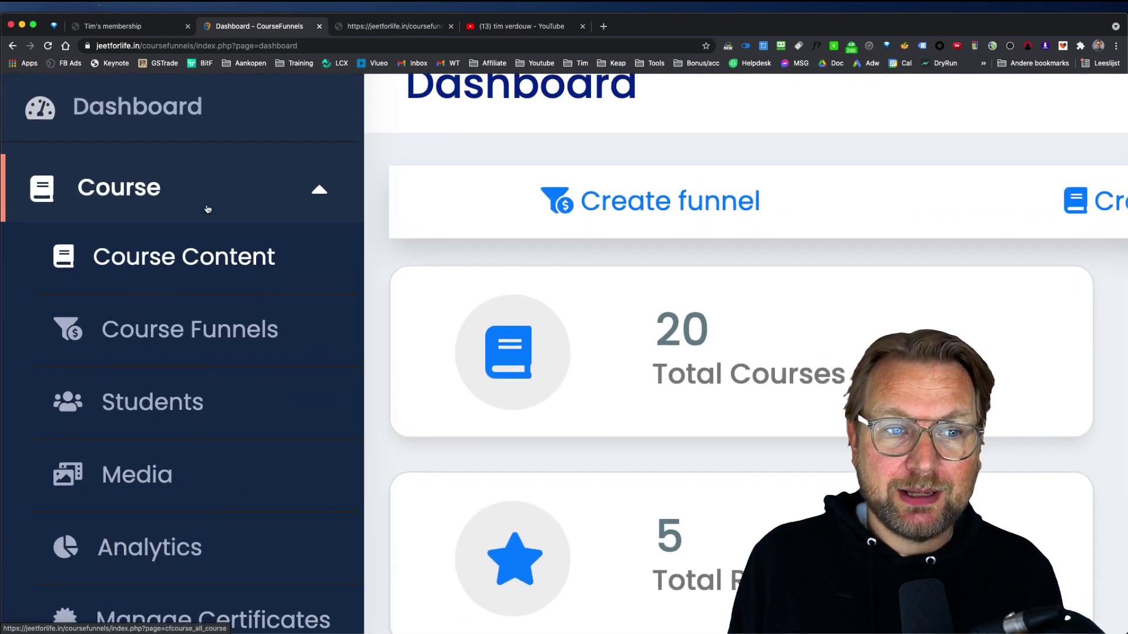
scroll(207, 209, "down", 5)
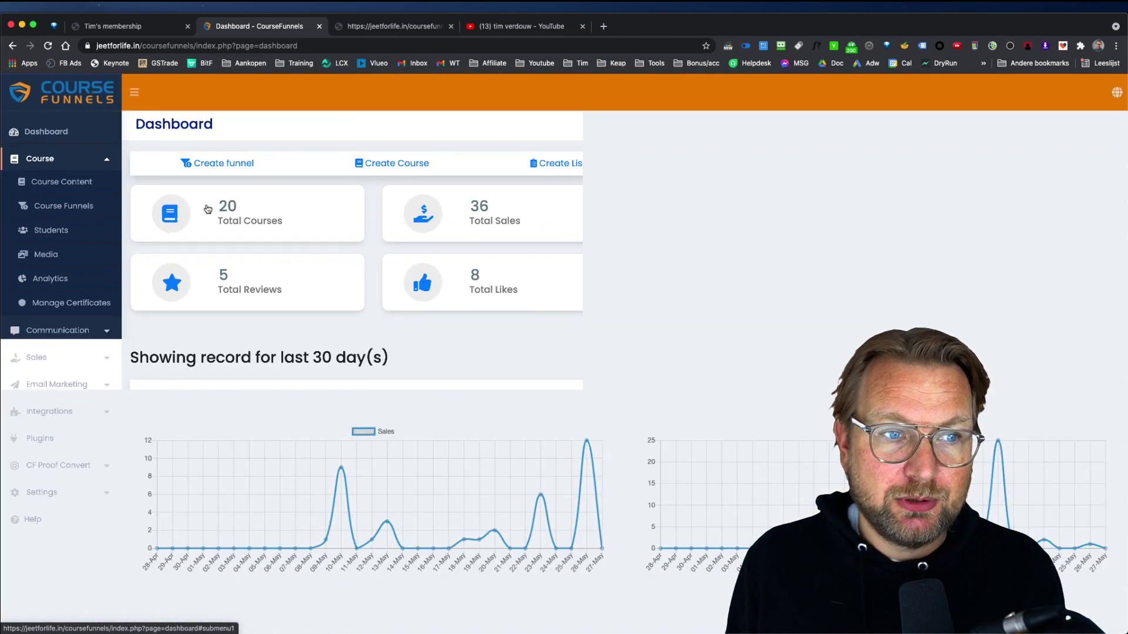
- Open Course Content and look through the list of existing courses
left_click(63, 187)
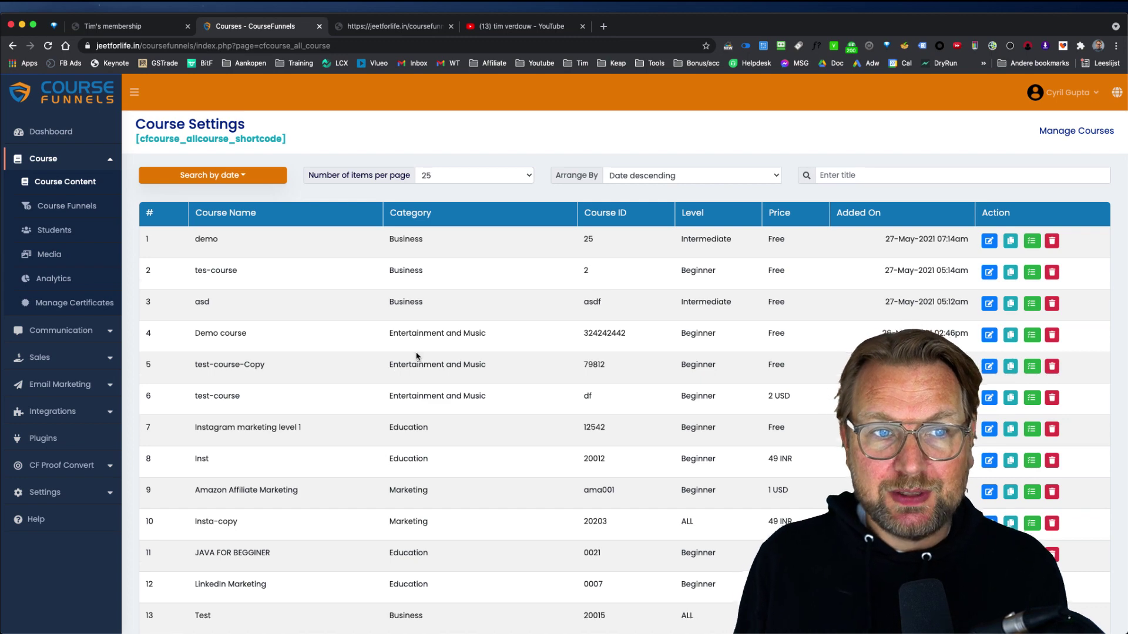
scroll(417, 356, "down", 8)
scroll(438, 323, "up", 5)
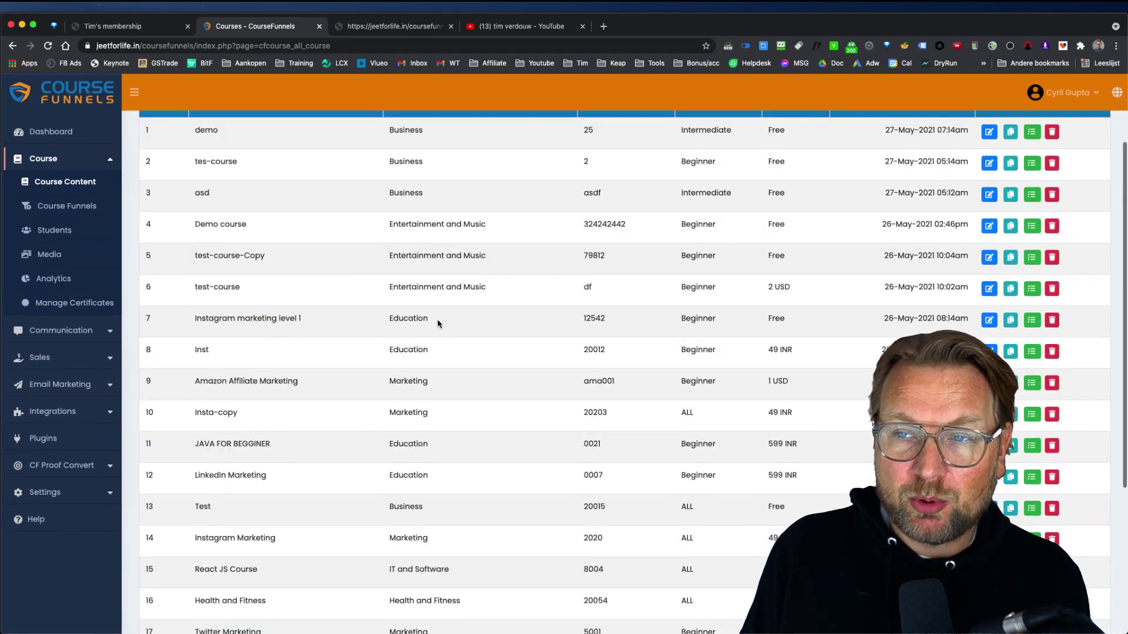
scroll(438, 323, "up", 3)
scroll(504, 284, "down", 6)
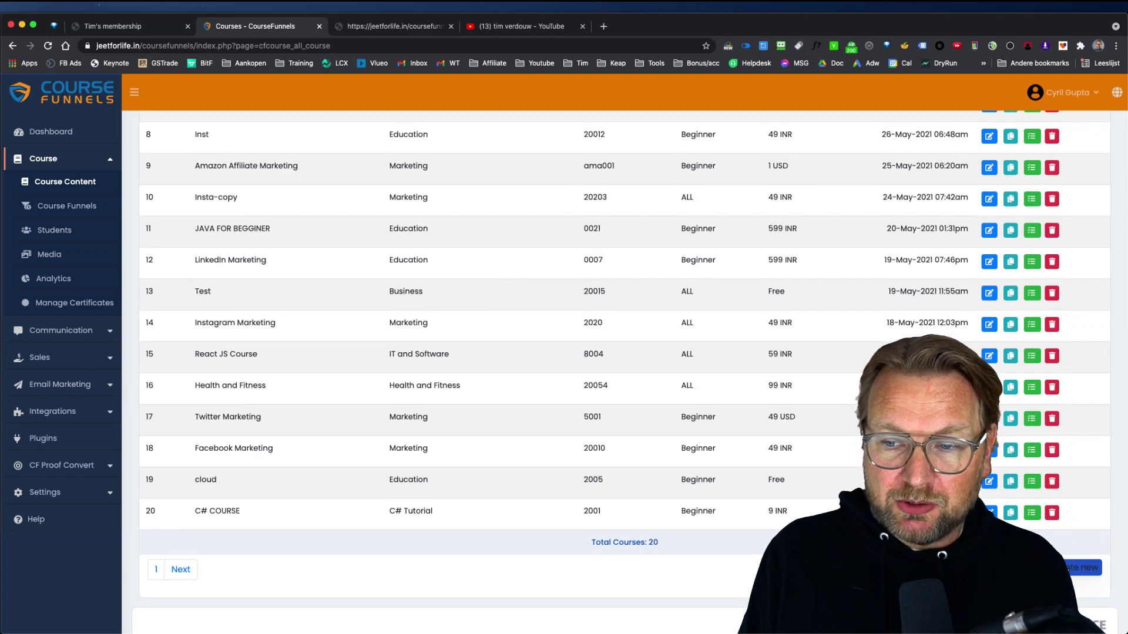
- Start a new course titled "English for dummies" with the course ID 123123
left_click(711, 362)
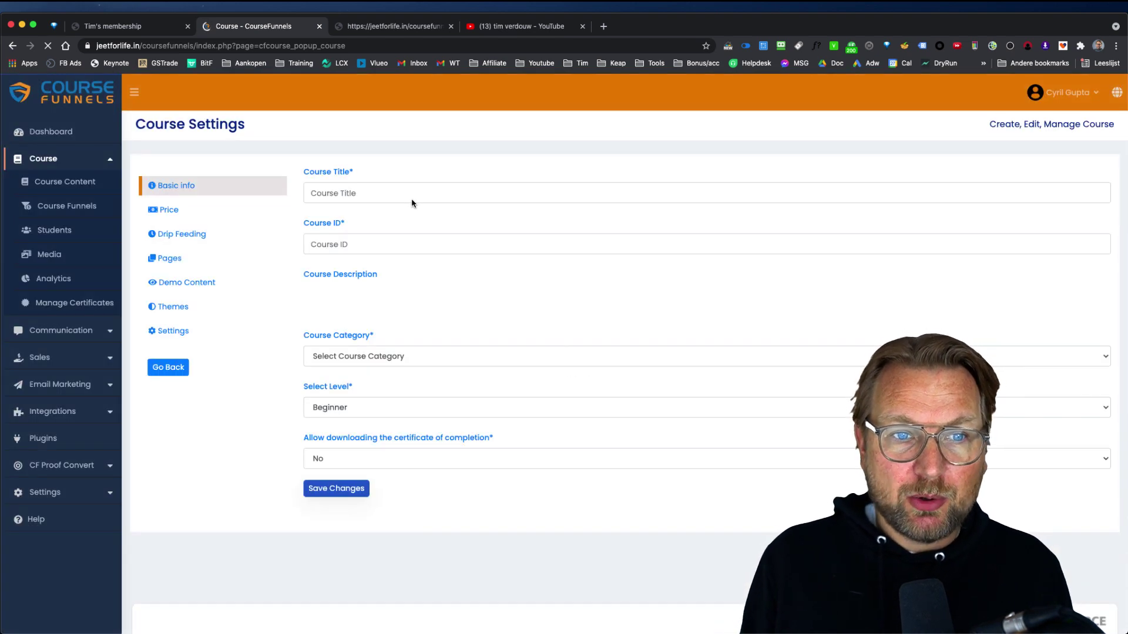
left_click(397, 192)
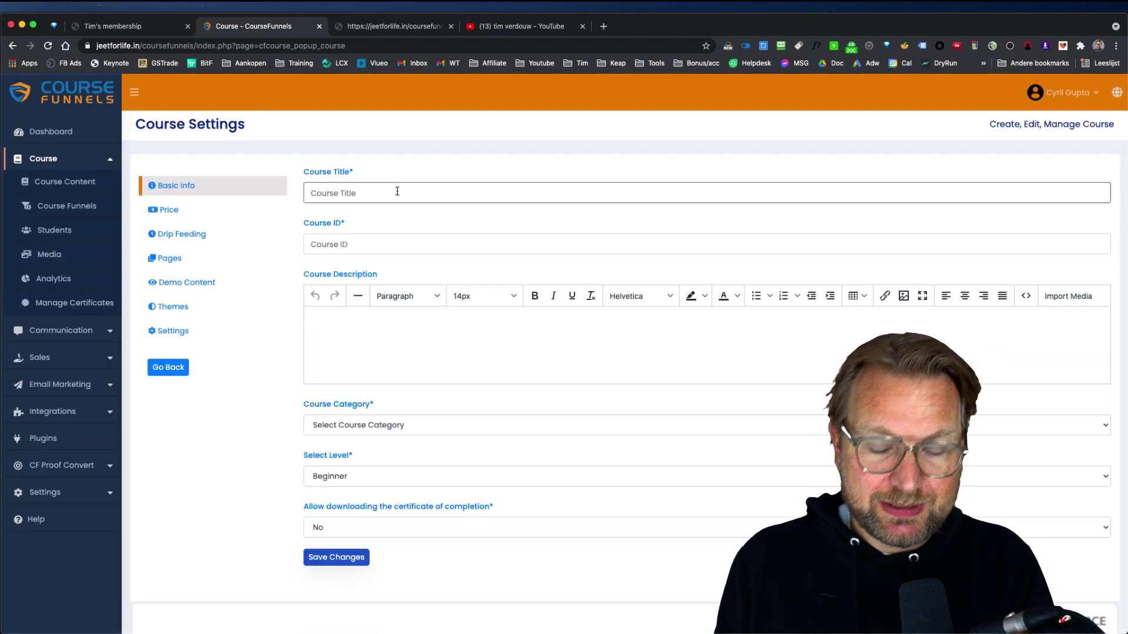
type("English for dummies")
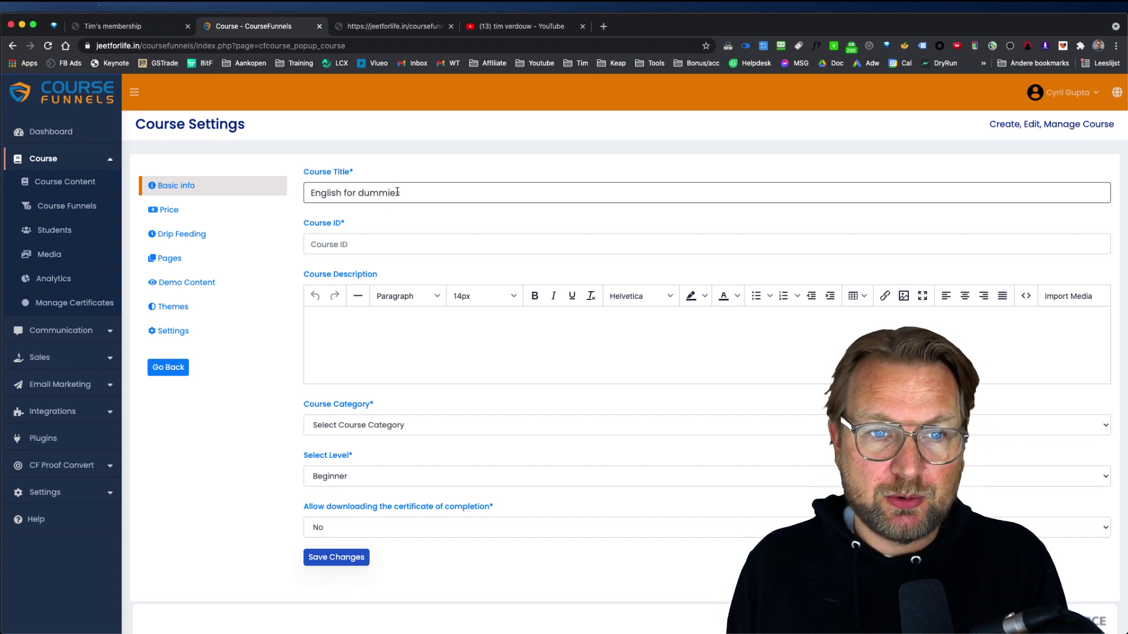
left_click(378, 244)
type("123123")
- Enter a two-paragraph course description reading "kdjahsdas" and "dasdljasd"
left_click(370, 337)
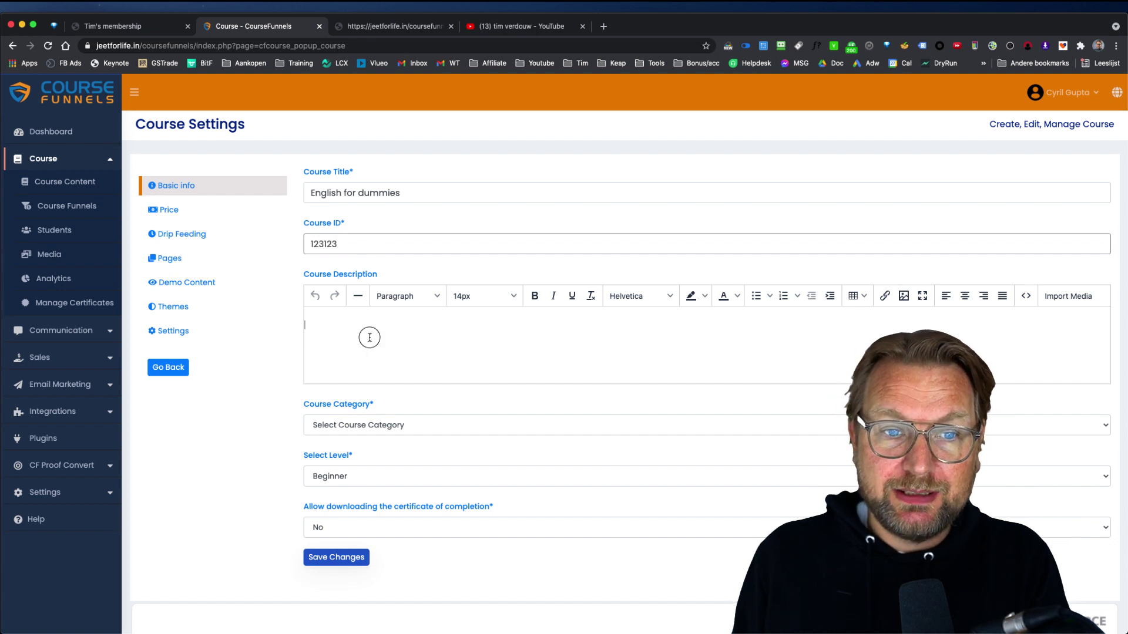
type("kdjahsdas")
key("Return")
type("dasdljasd")
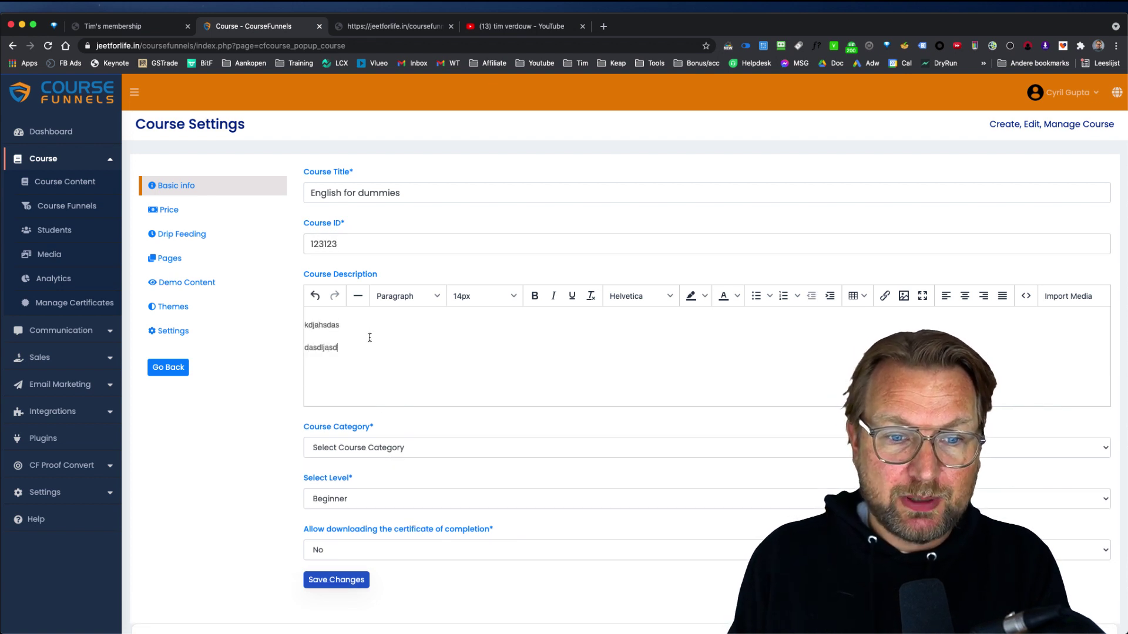
- Set the course category to Education, the level to Beginner and downloading the certificate of completion to No
left_click(391, 449)
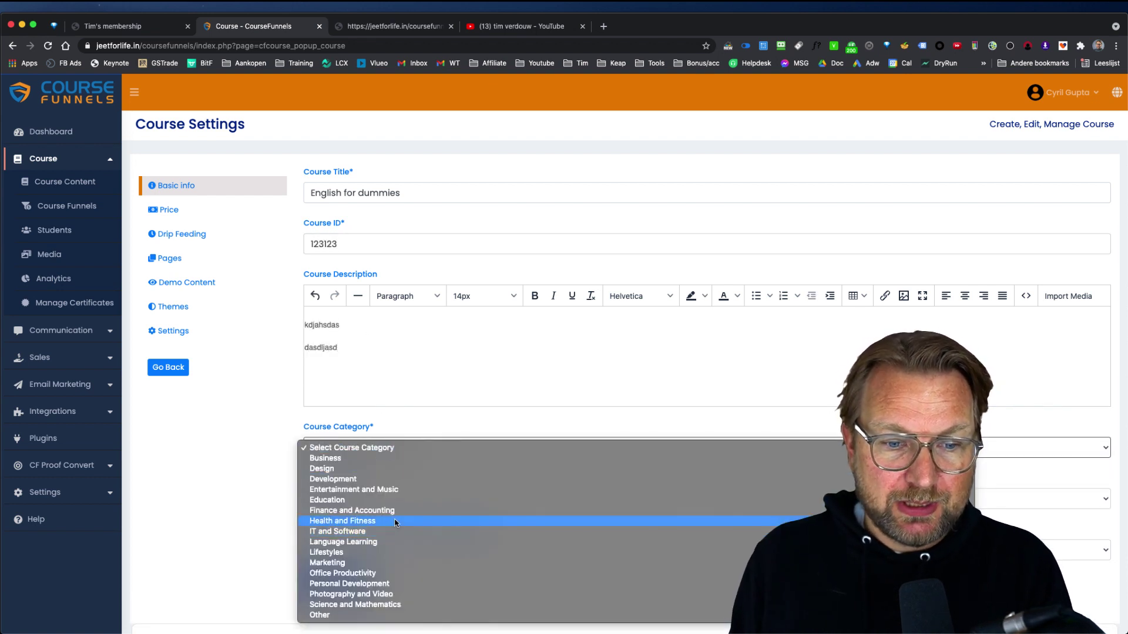
left_click(406, 501)
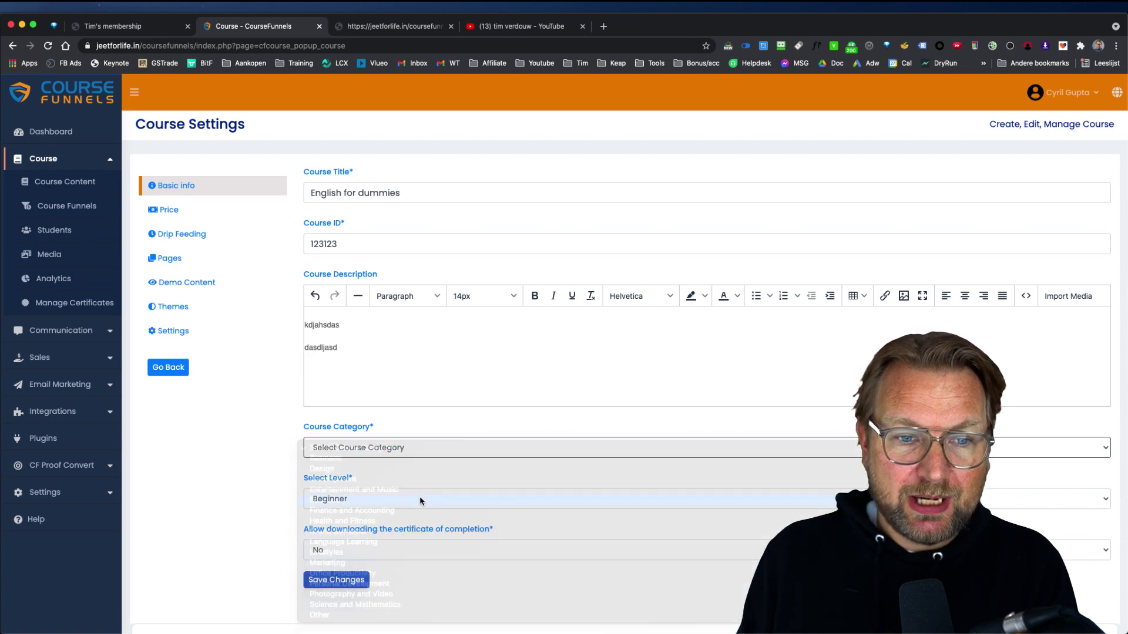
scroll(455, 489, "down", 1)
scroll(455, 490, "down", 1)
left_click(436, 467)
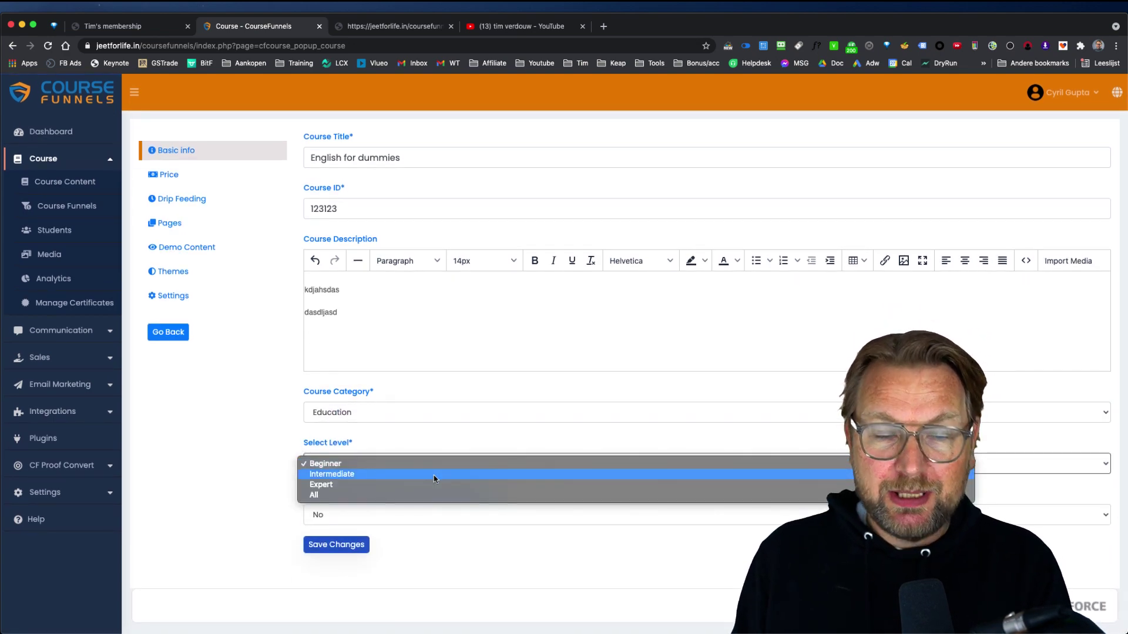
left_click(270, 471)
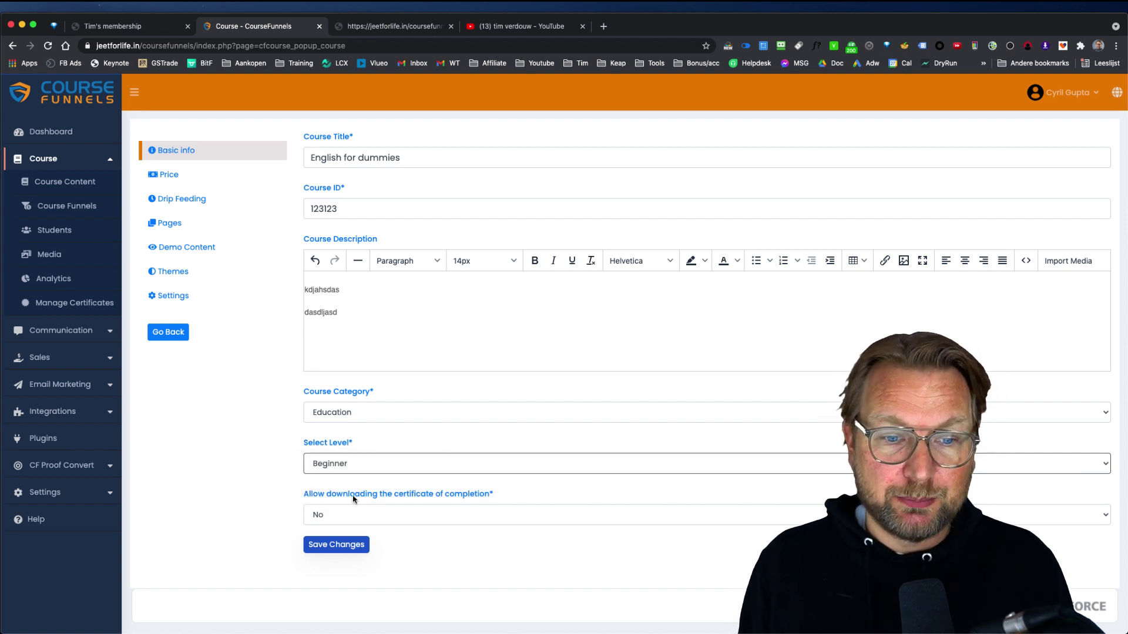
left_click(386, 521)
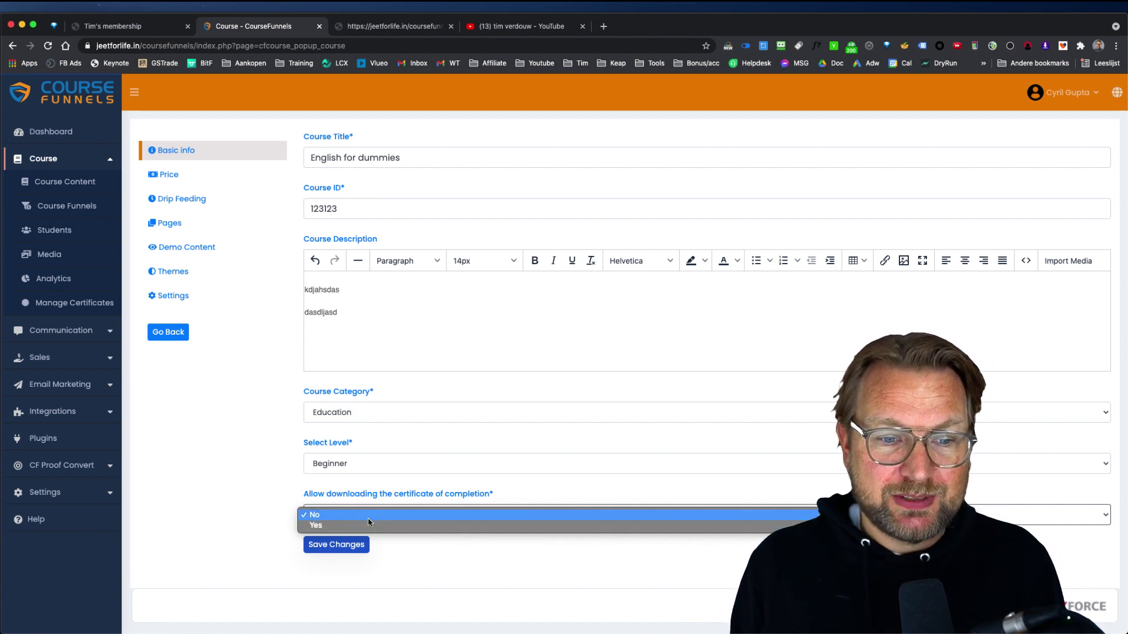
left_click(369, 520)
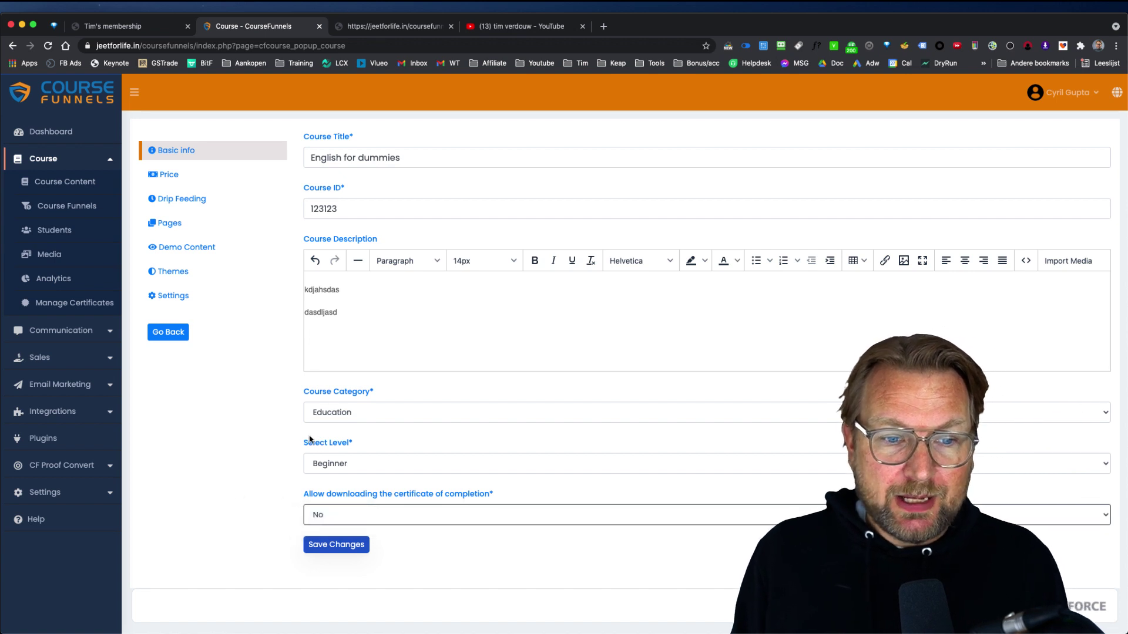
- Open the course's price settings and examine the available course types without choosing one
left_click(168, 175)
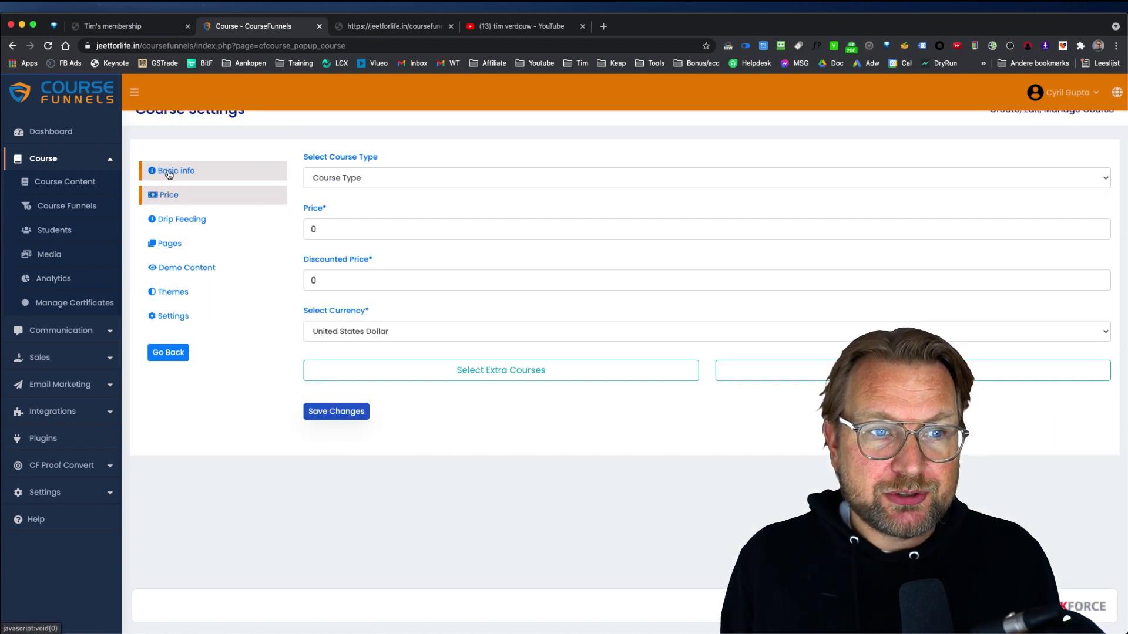
left_click(431, 187)
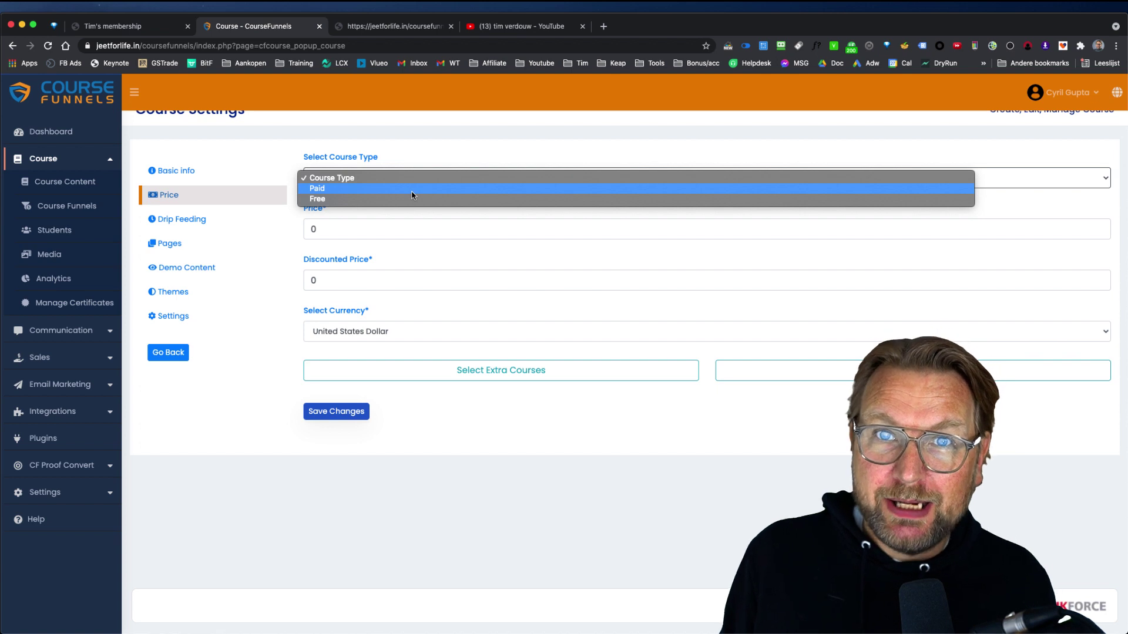
left_click(301, 218)
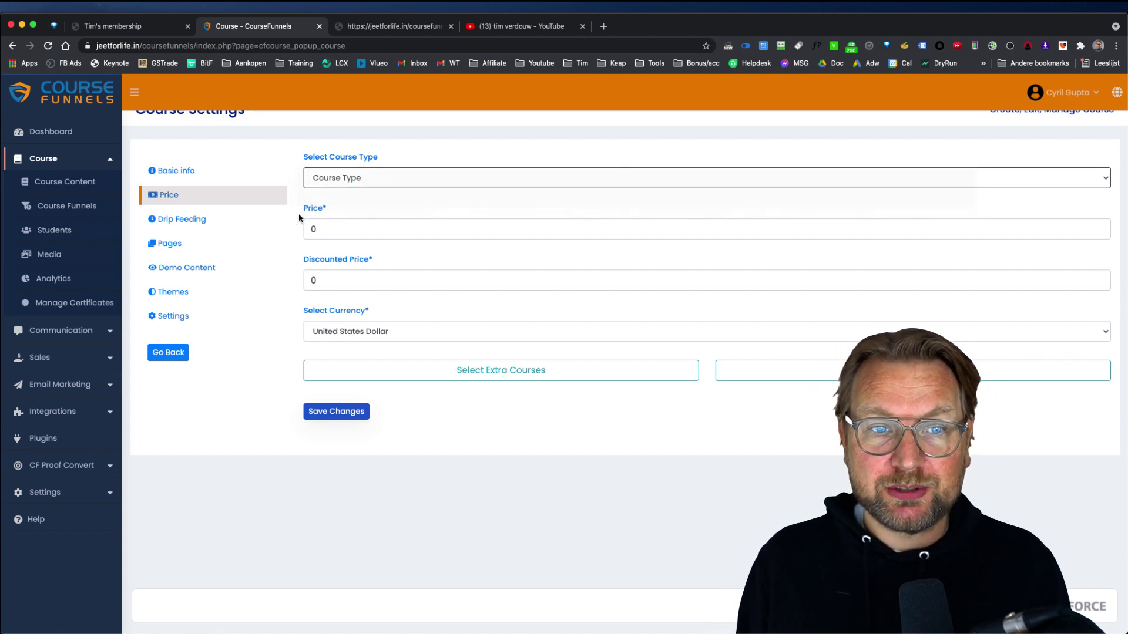
- Examine the new course's price field and the available currencies without changing either
left_click(319, 227)
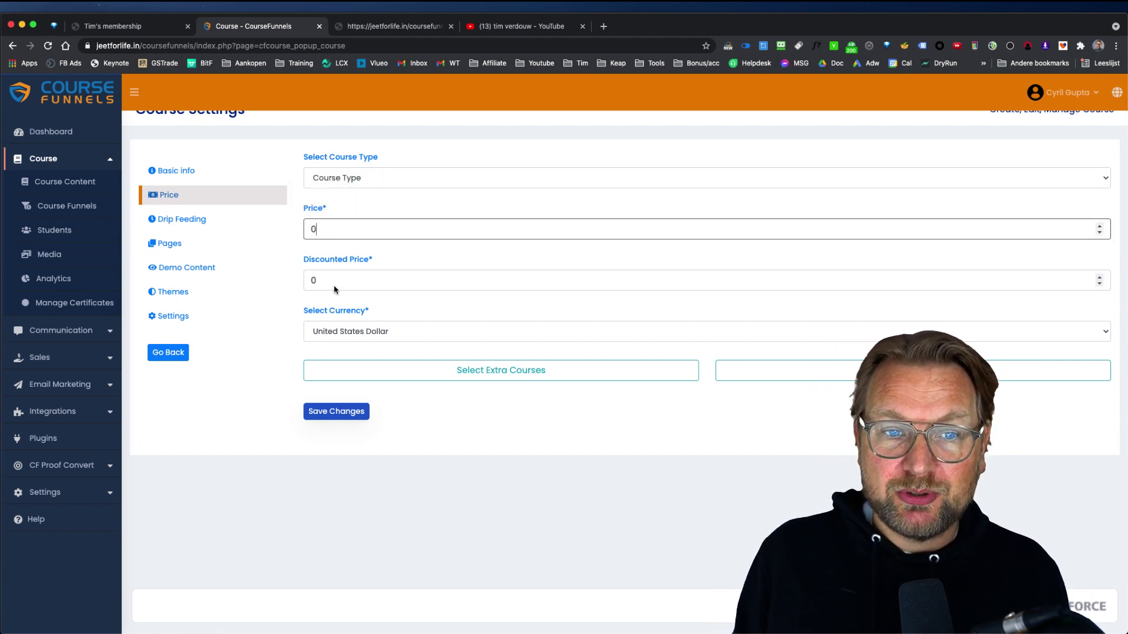
left_click(391, 333)
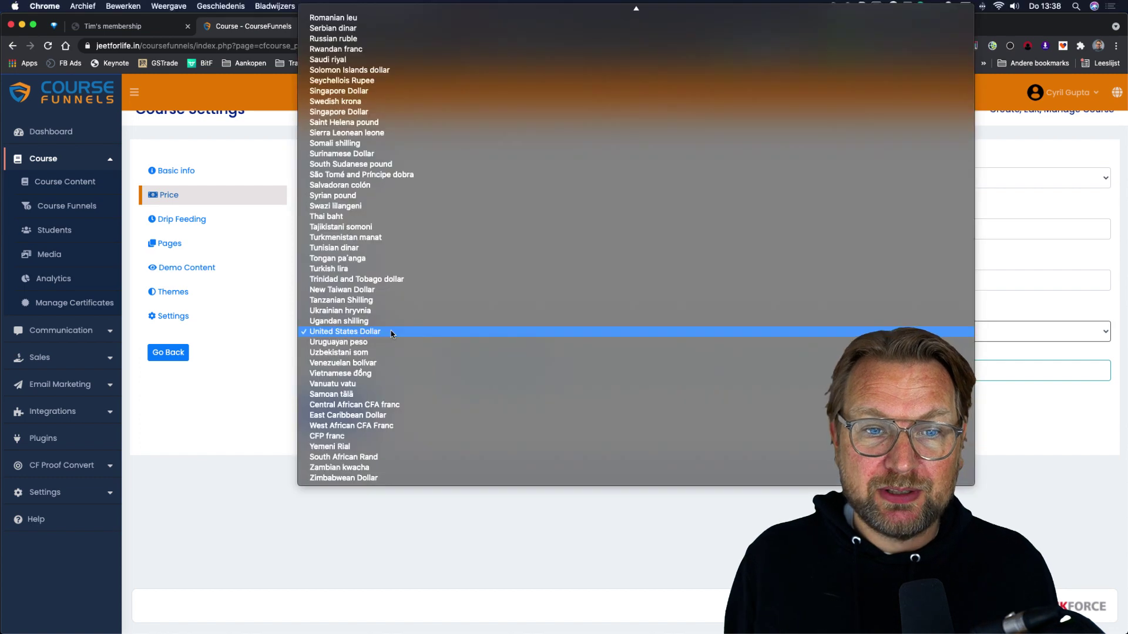
left_click(253, 302)
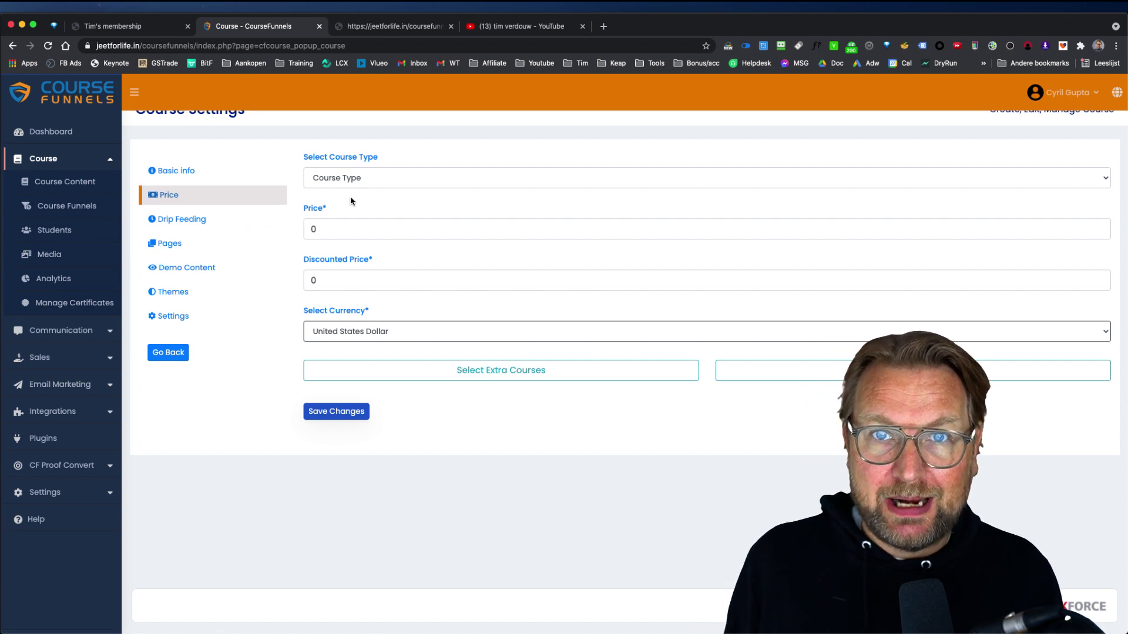
- Enable drip feeding for the new course and set the drip interval to 1 day
left_click(180, 219)
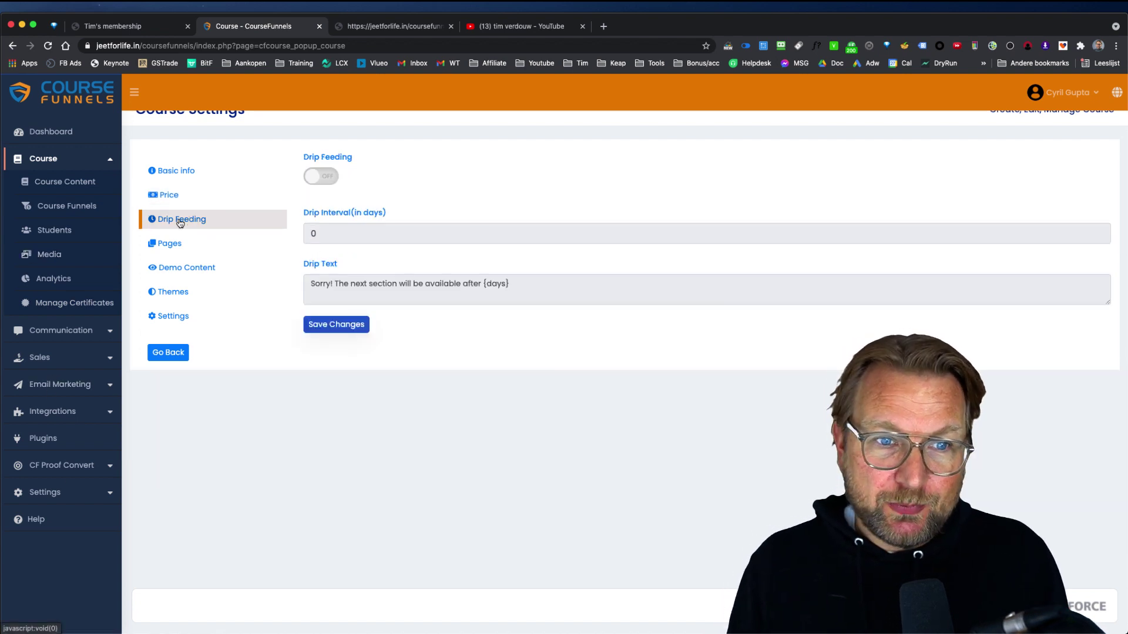
left_click(329, 177)
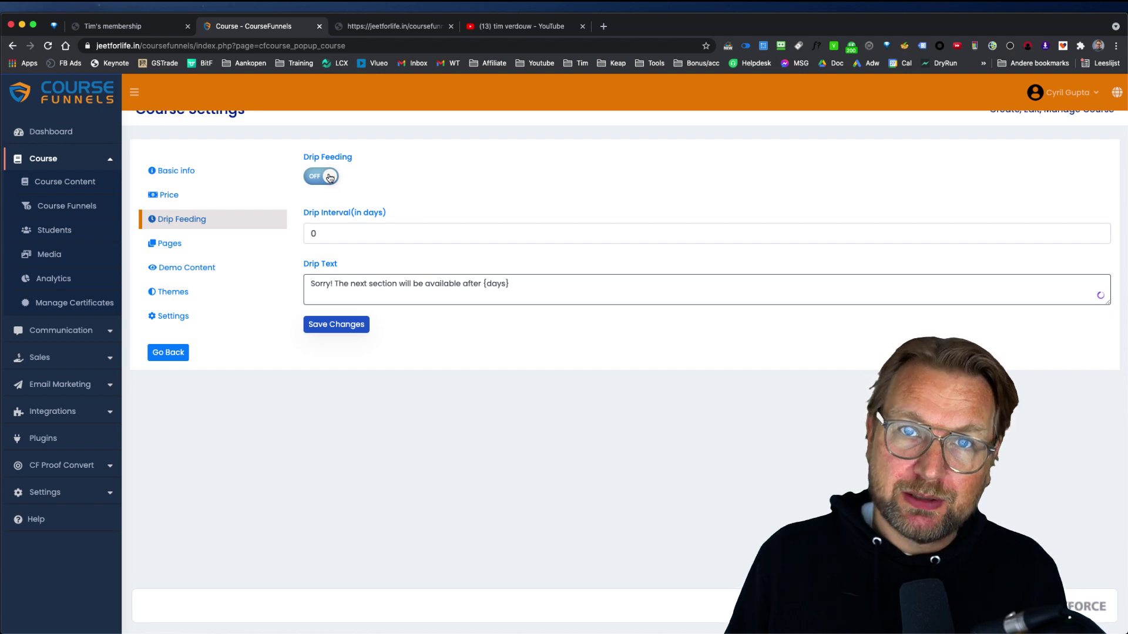
left_click_drag(323, 234, 289, 233)
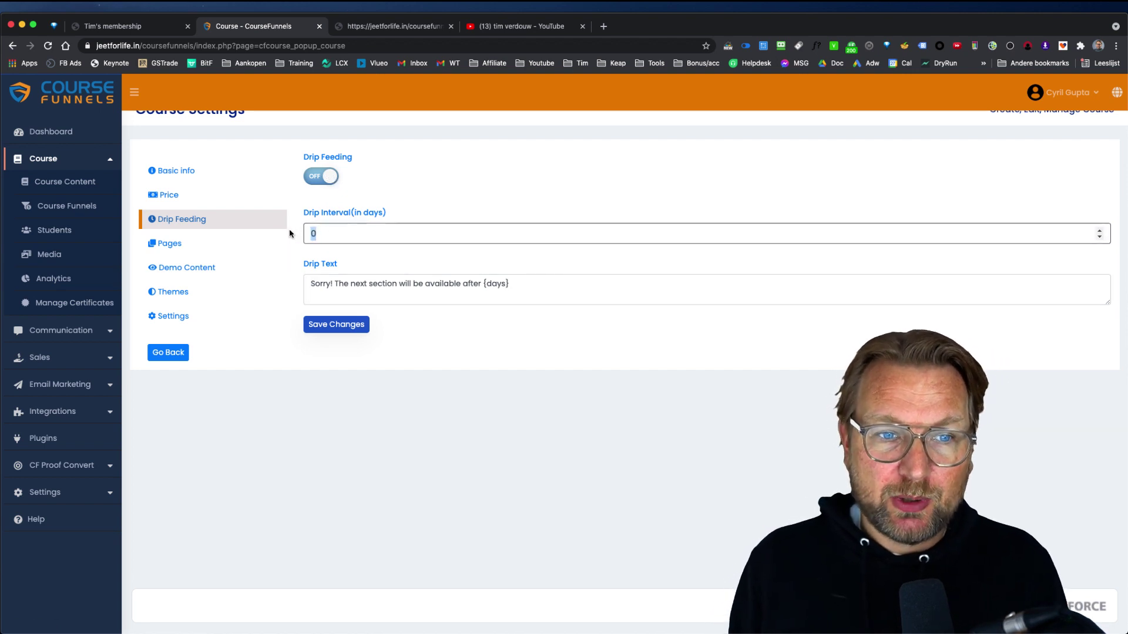
type("1")
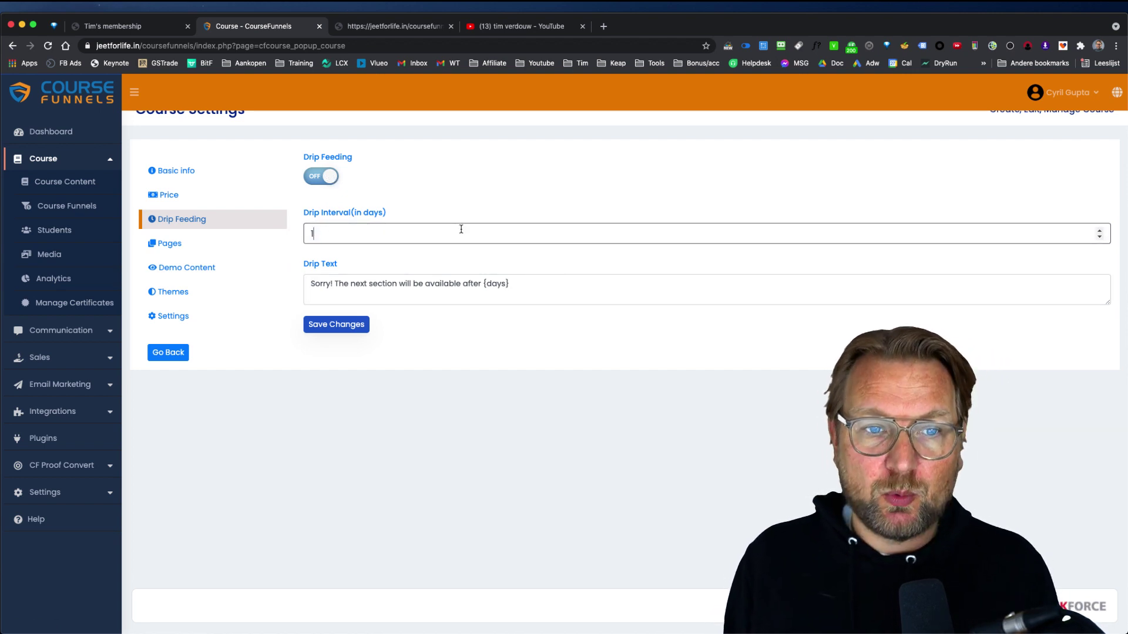
- Examine the lessons of the Overview, Funnel and CloudFunnels Sales sections in the member course, then return to the drip feeding settings
left_click(395, 26)
left_click(810, 269)
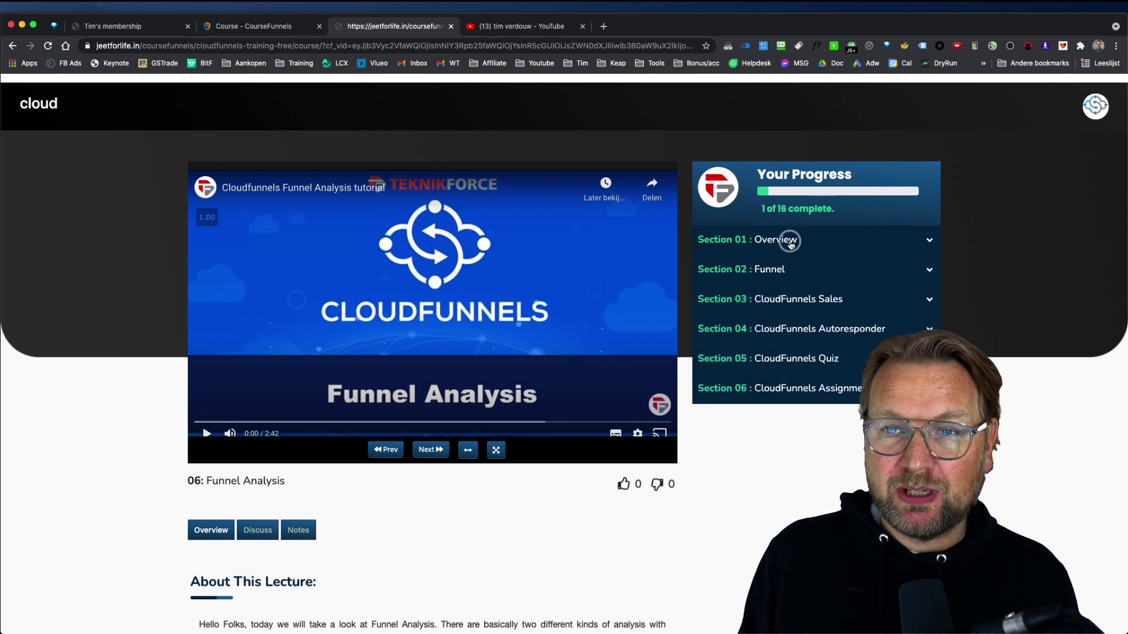
left_click(785, 240)
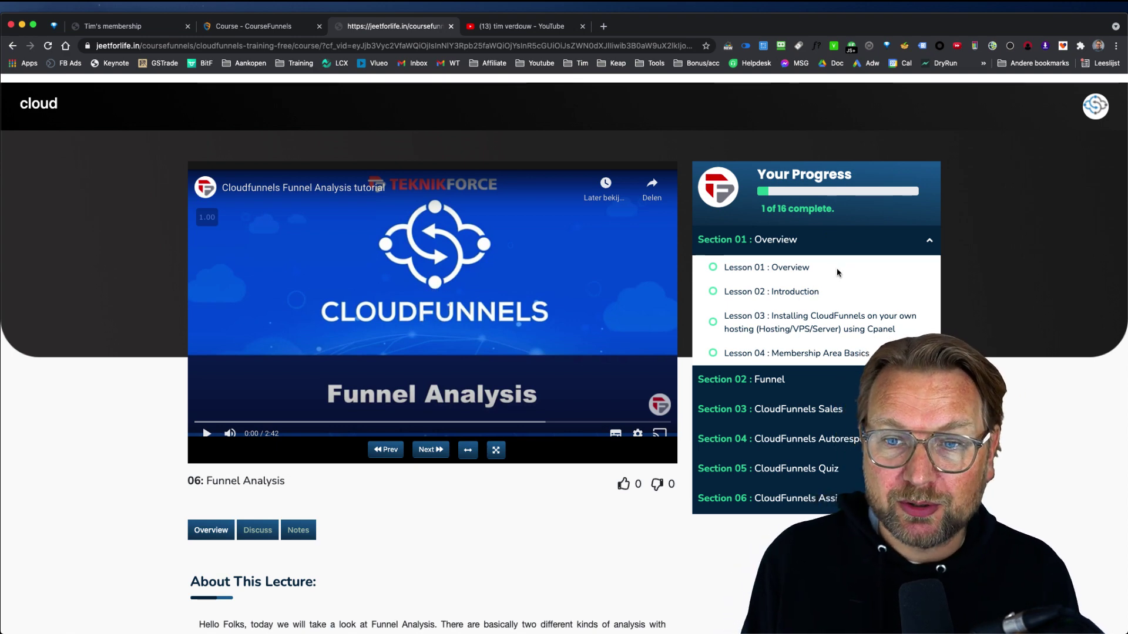
scroll(831, 270, "down", 2)
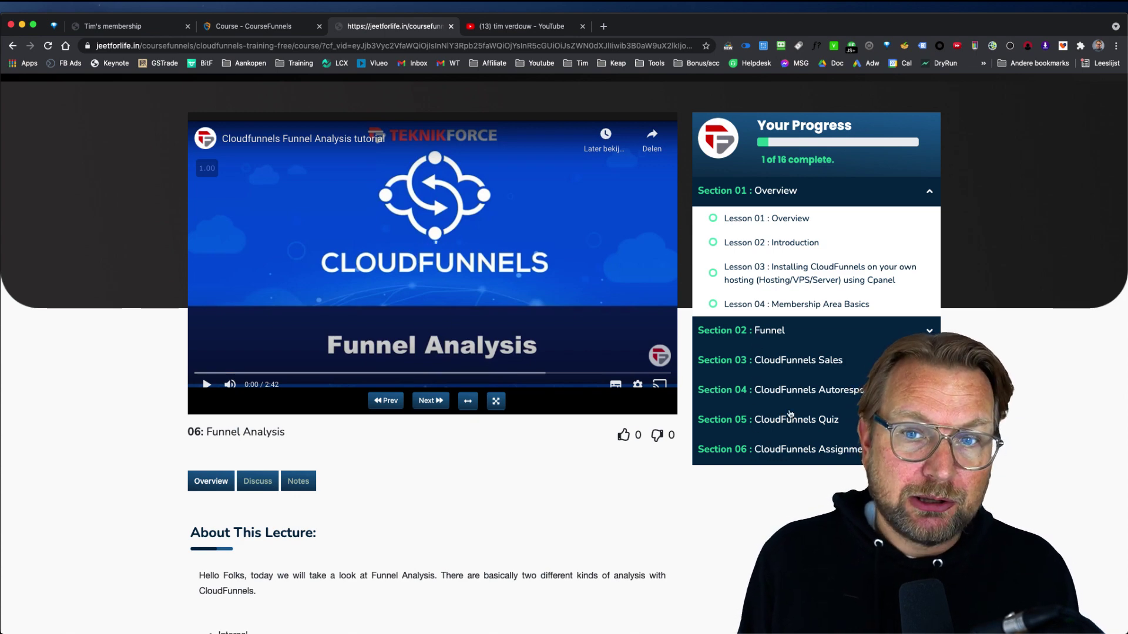
left_click(771, 330)
scroll(797, 294, "down", 5)
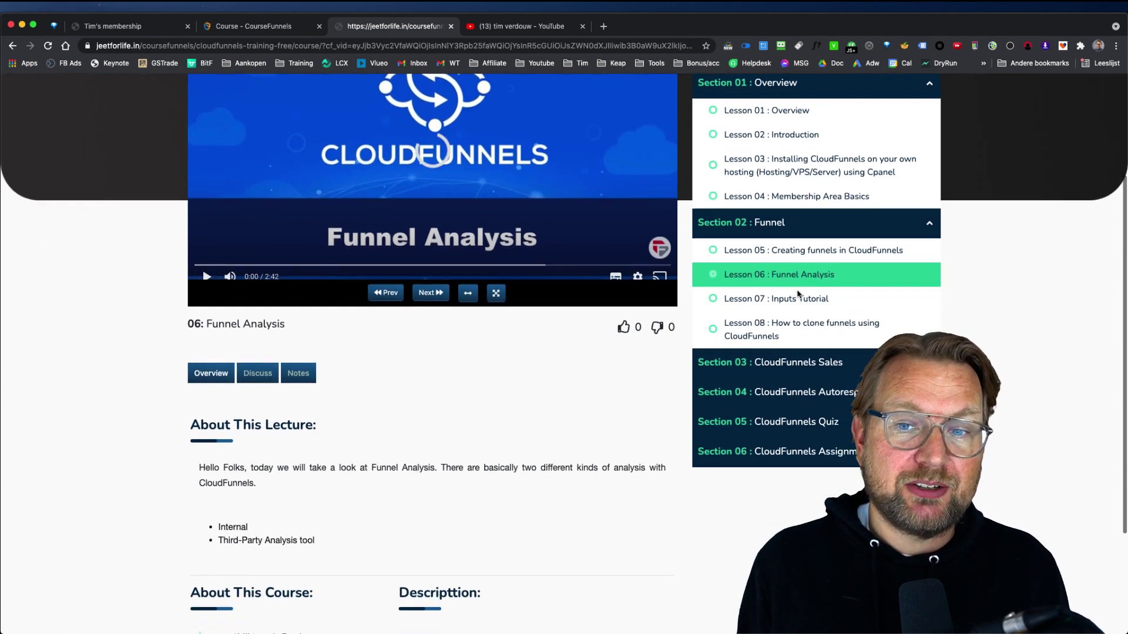
left_click(765, 322)
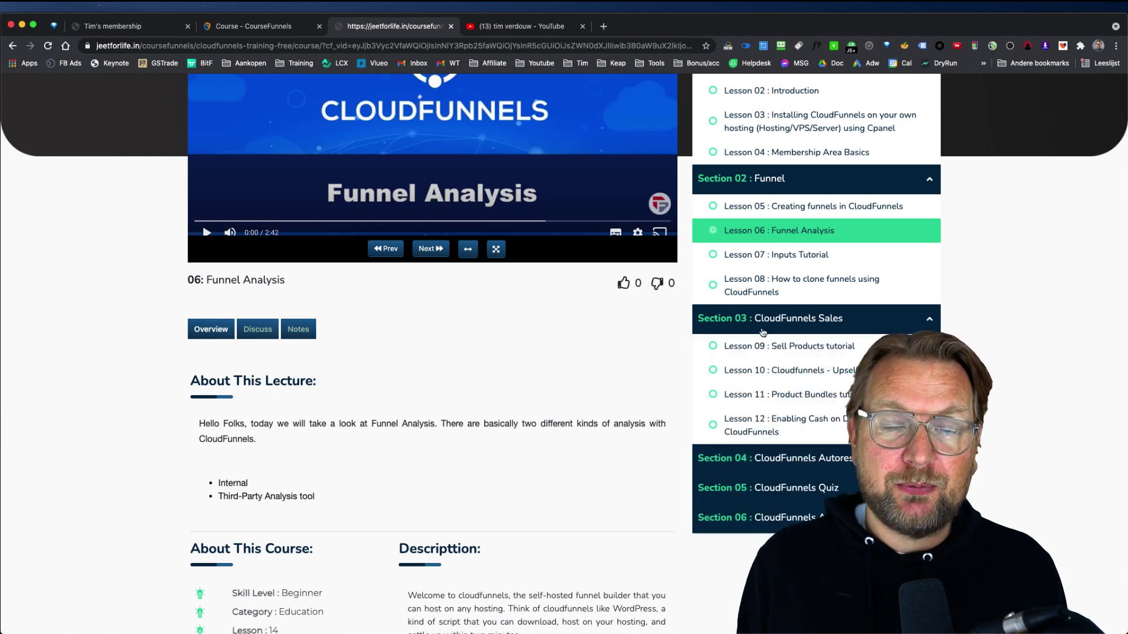
scroll(765, 322, "up", 5)
left_click(259, 28)
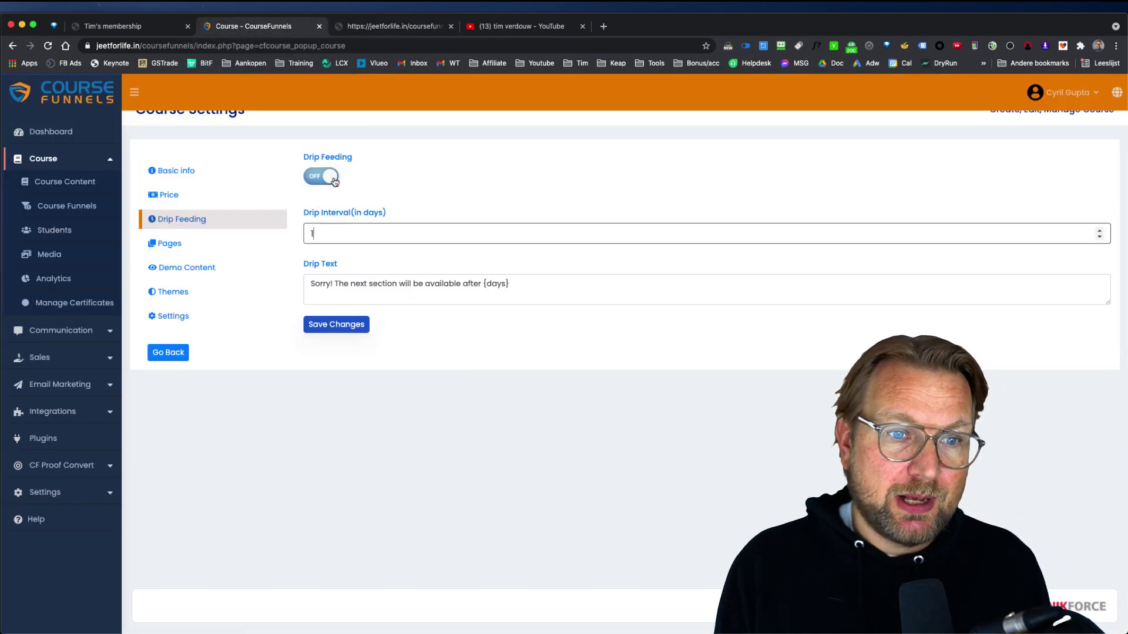
- Review the new course's page URL fields, demo content options and theme previews, keeping the first theme
left_click(160, 243)
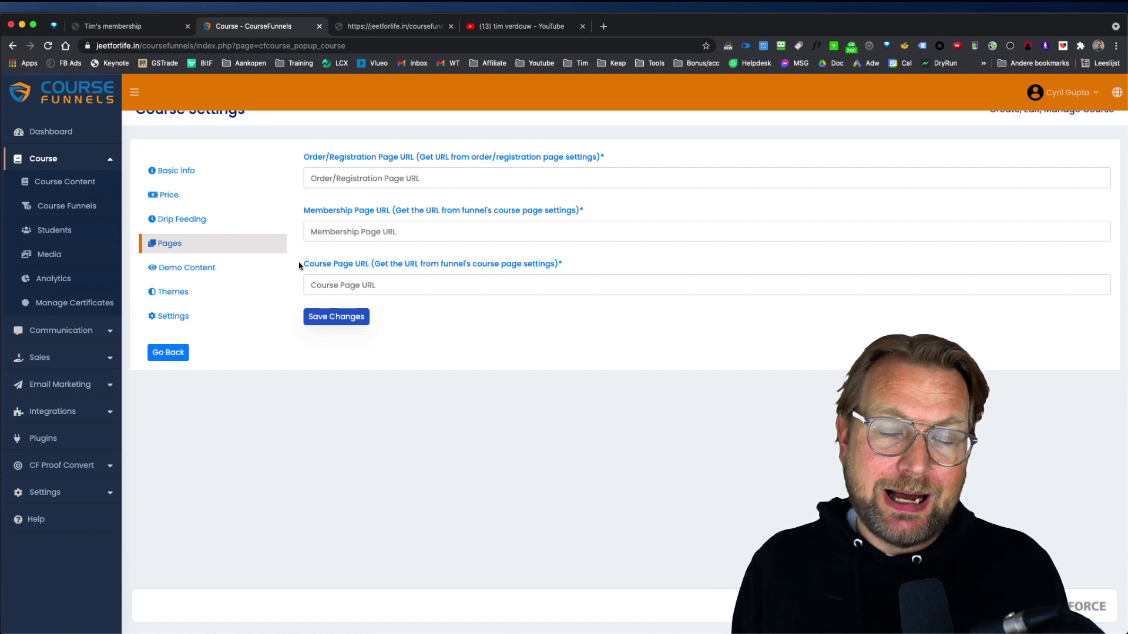
left_click(169, 269)
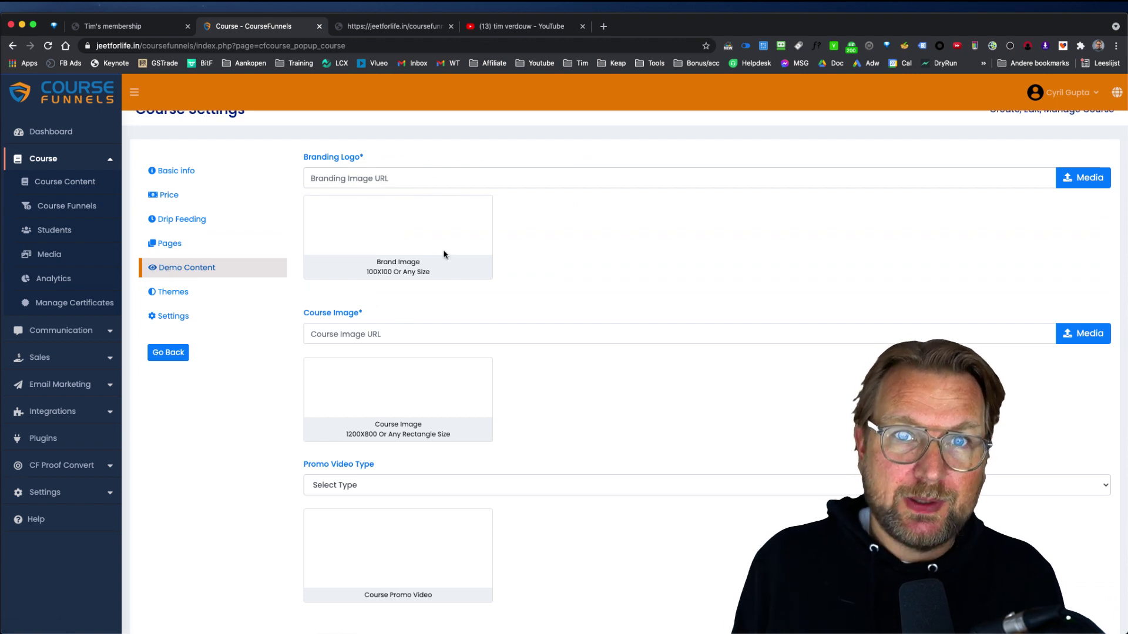
scroll(444, 255, "down", 1)
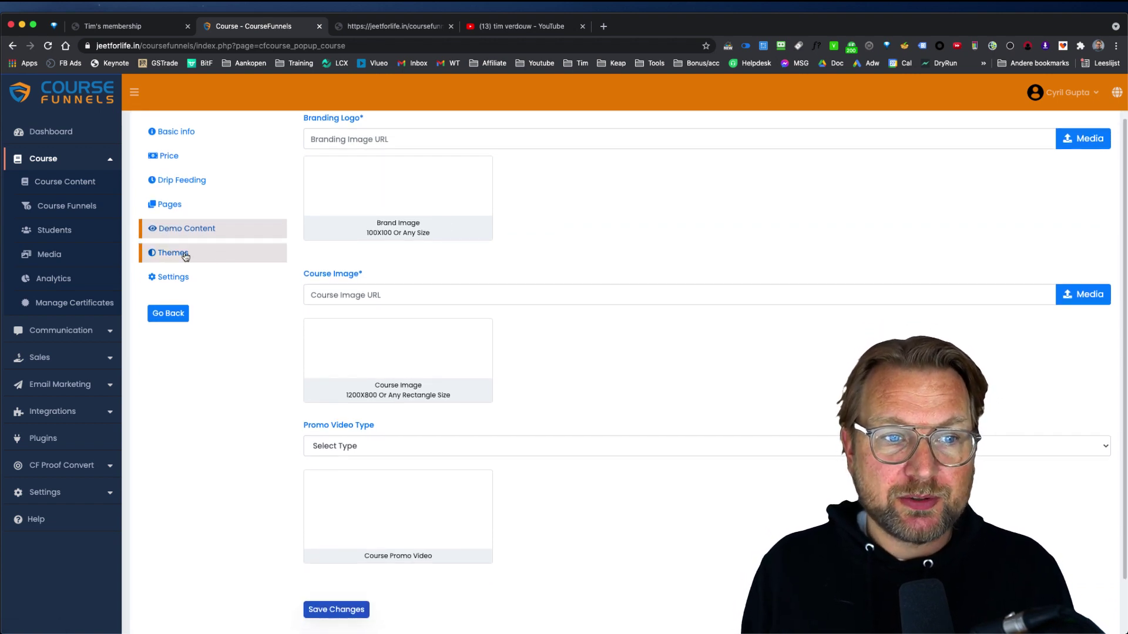
left_click(185, 254)
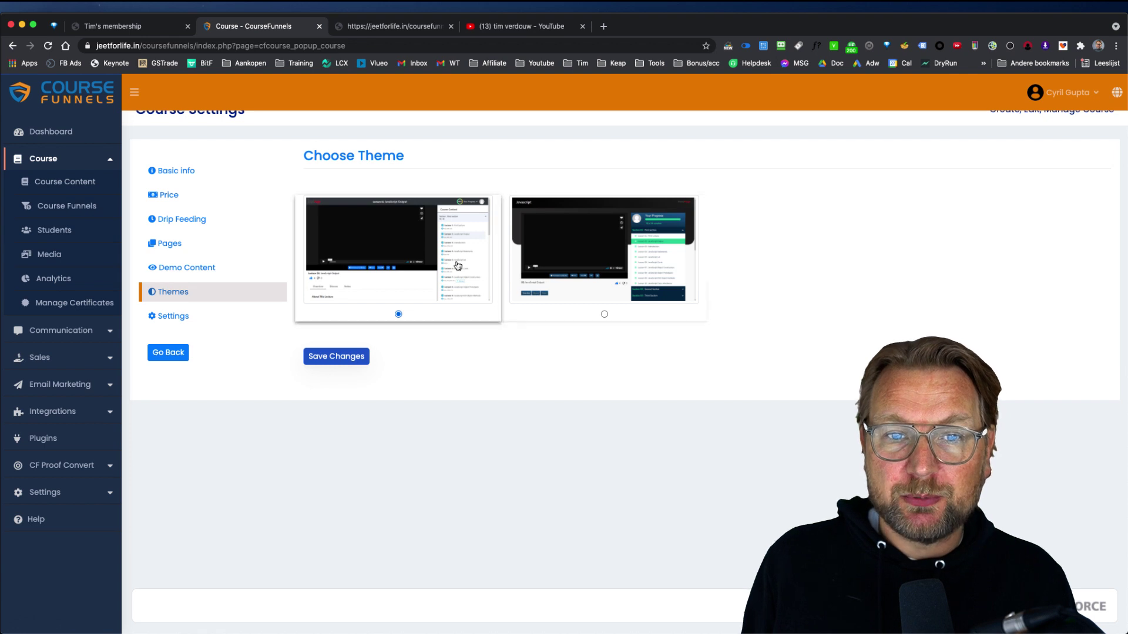
scroll(404, 244, "up", 5)
scroll(461, 265, "up", 5)
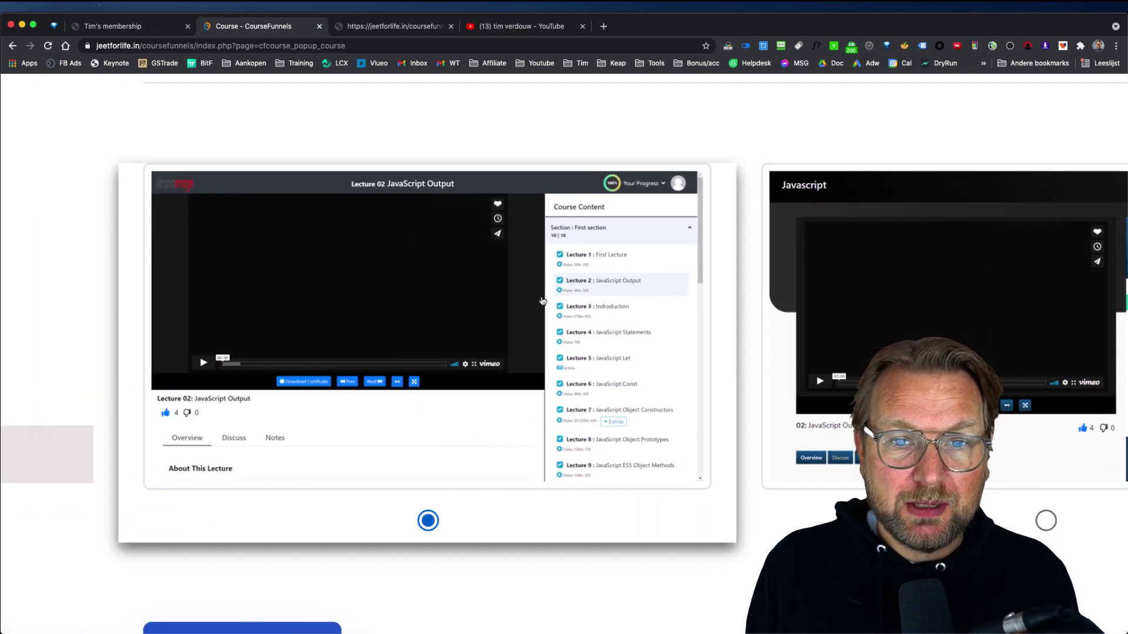
left_click(542, 300)
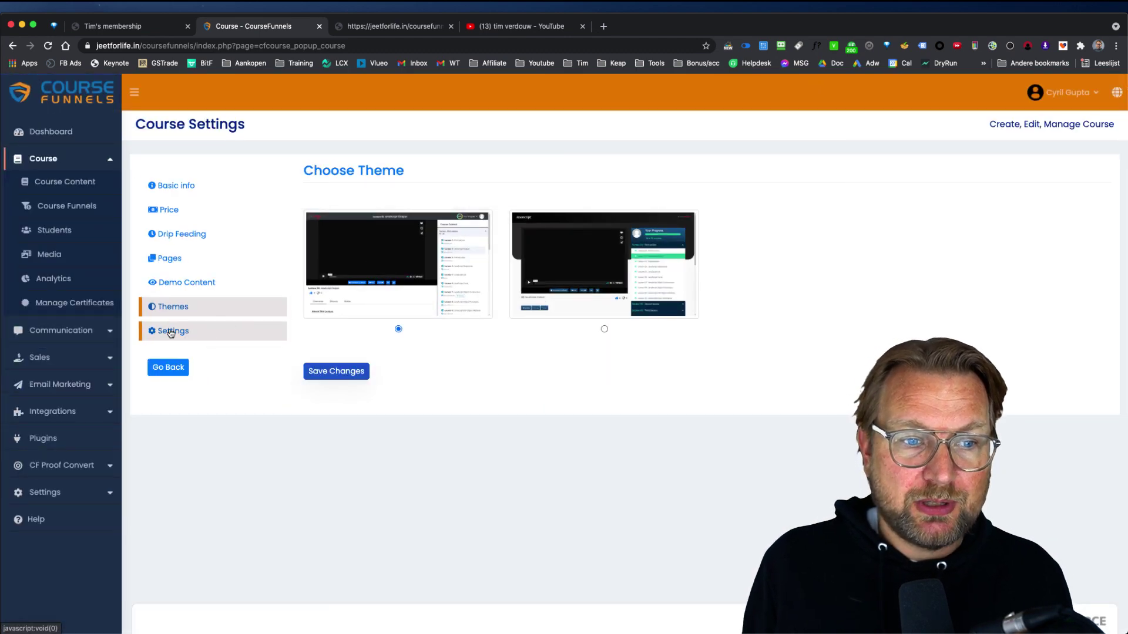
- Open the new course's header menu and shortcode settings and try to save them
left_click(170, 332)
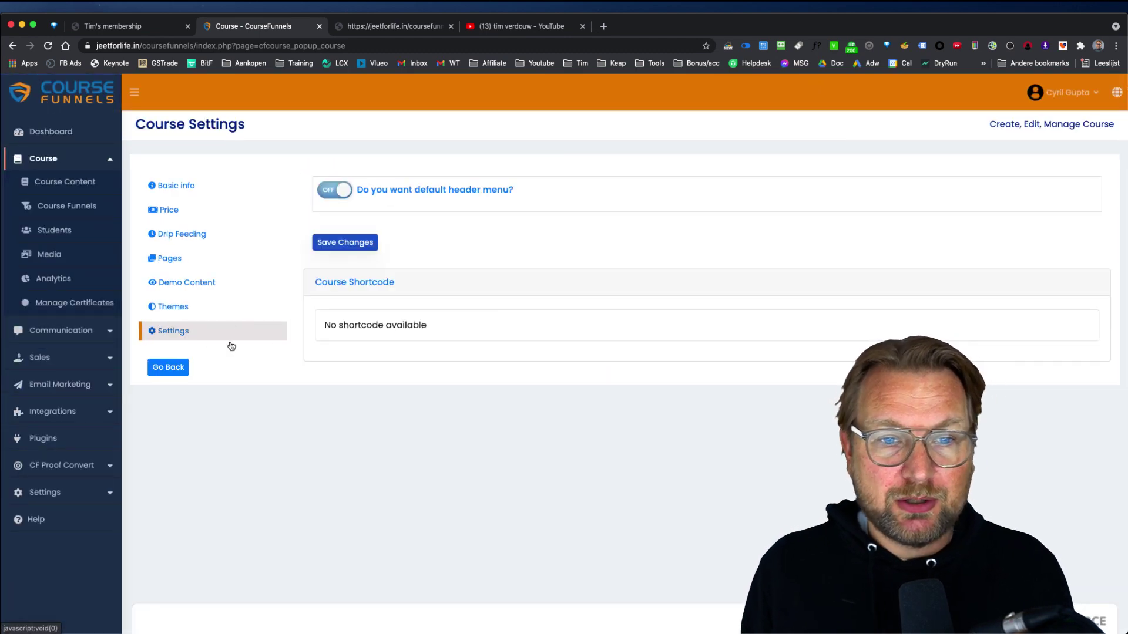
left_click(330, 245)
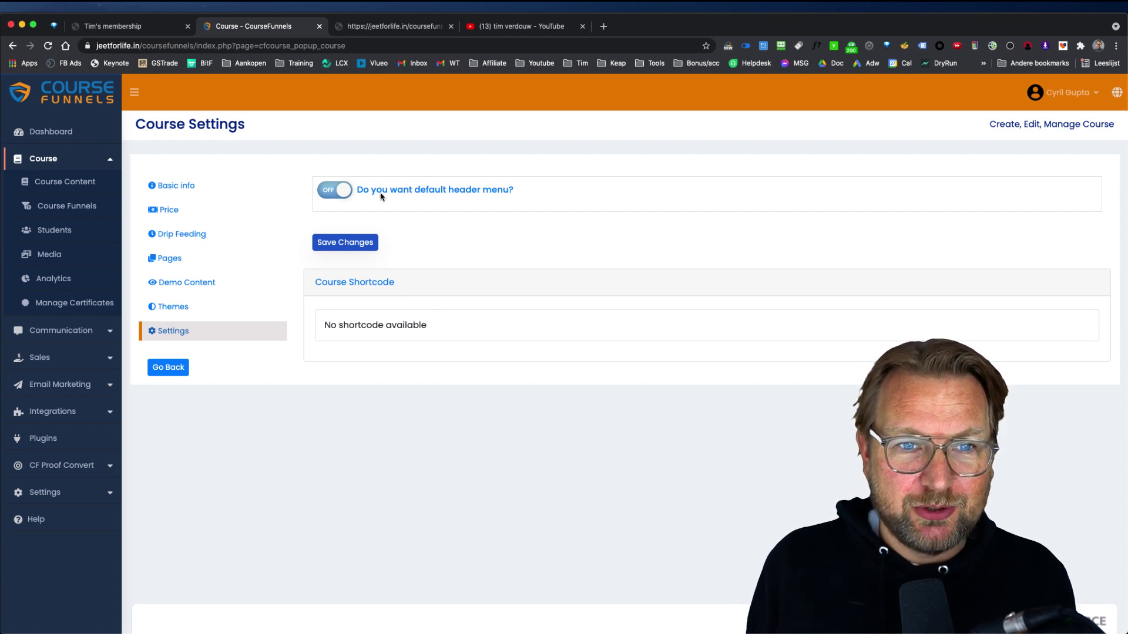
left_click(341, 248)
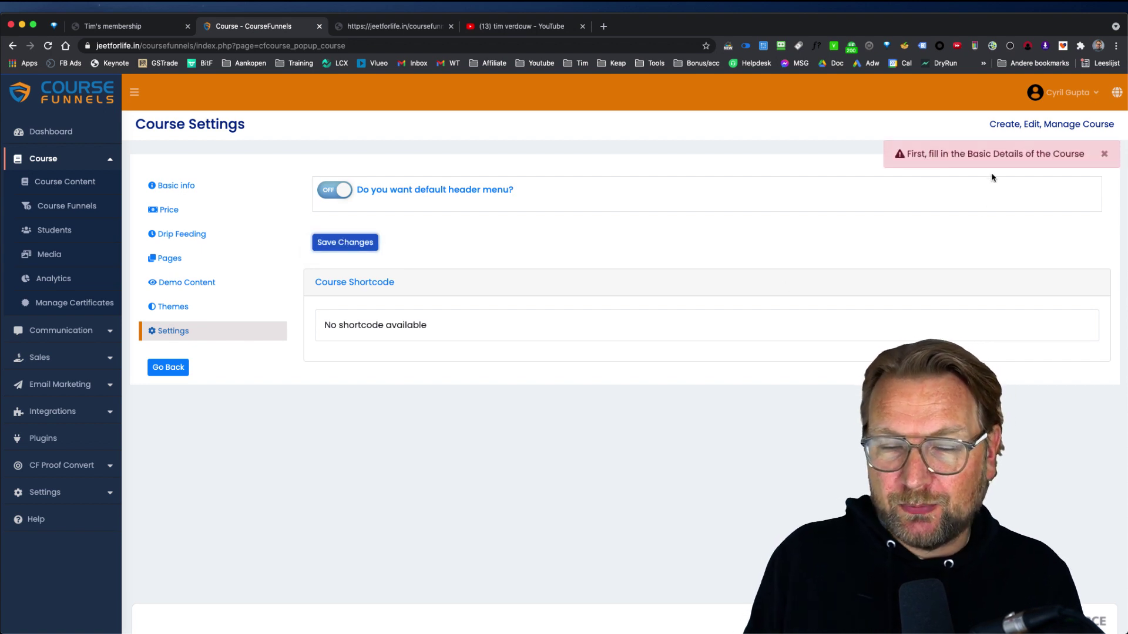
- Find the "cloud" course in the list of existing courses and open its content for management
left_click(63, 181)
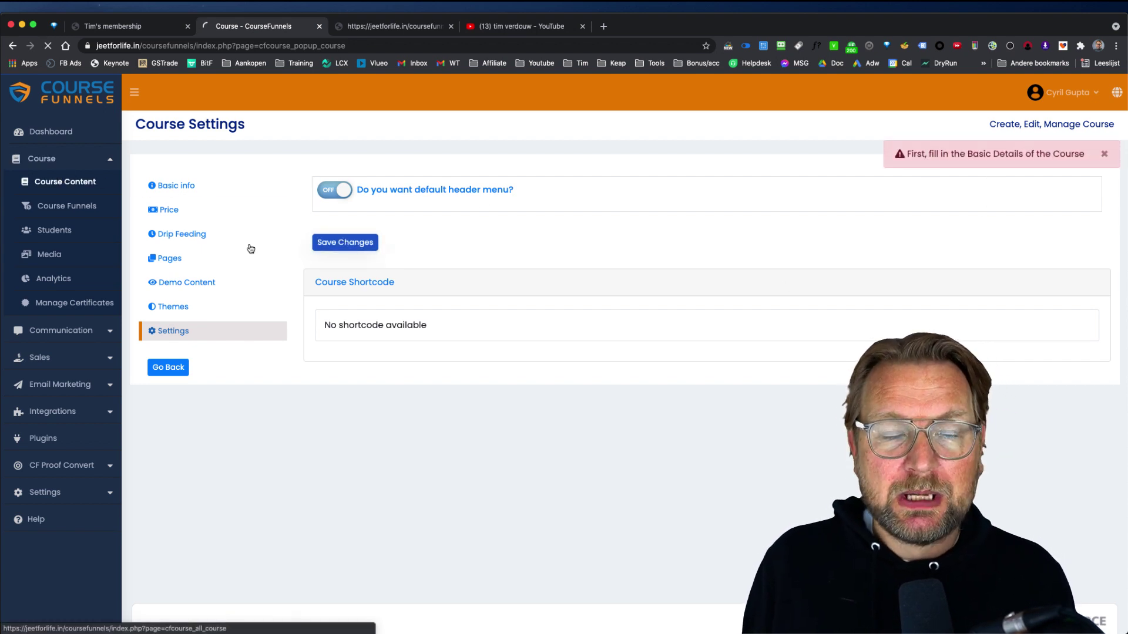
scroll(725, 320, "down", 10)
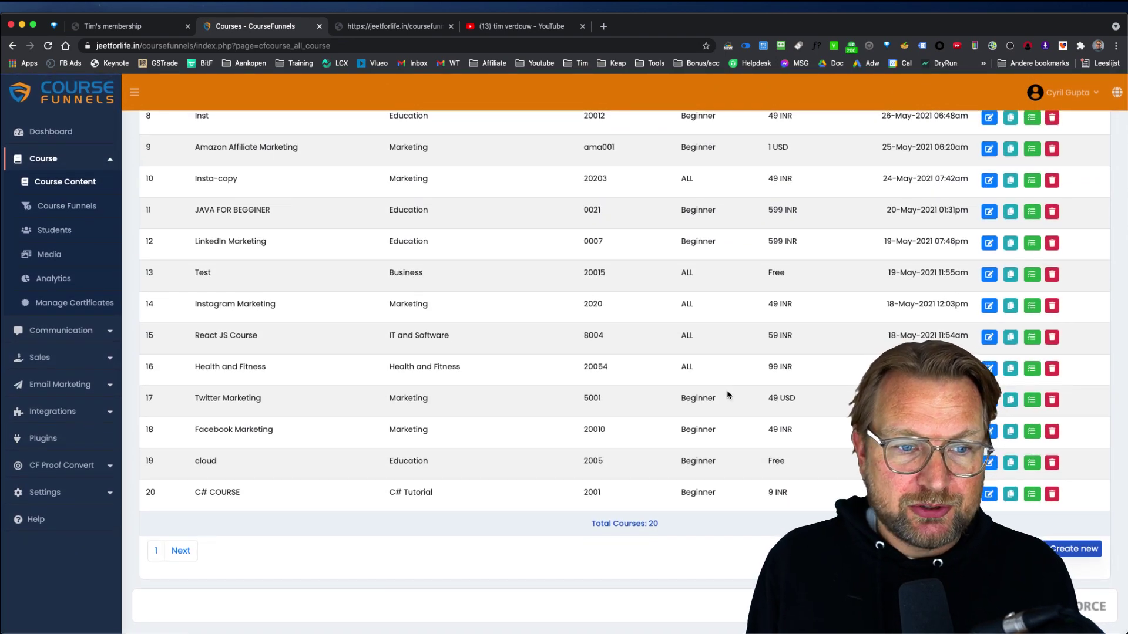
left_click(996, 466)
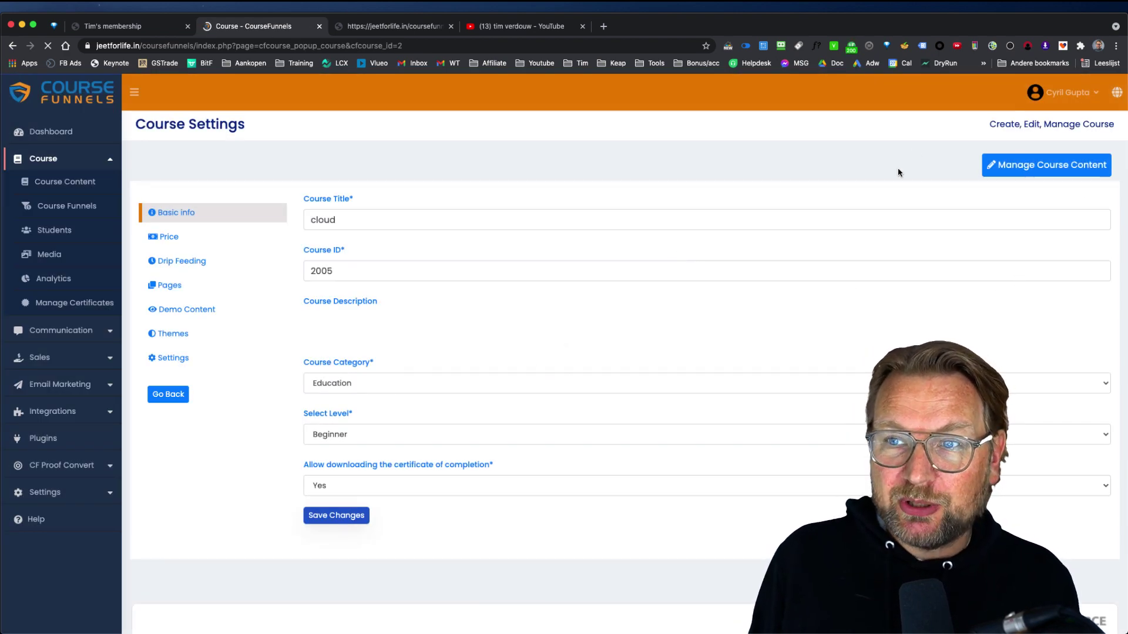
left_click(1032, 167)
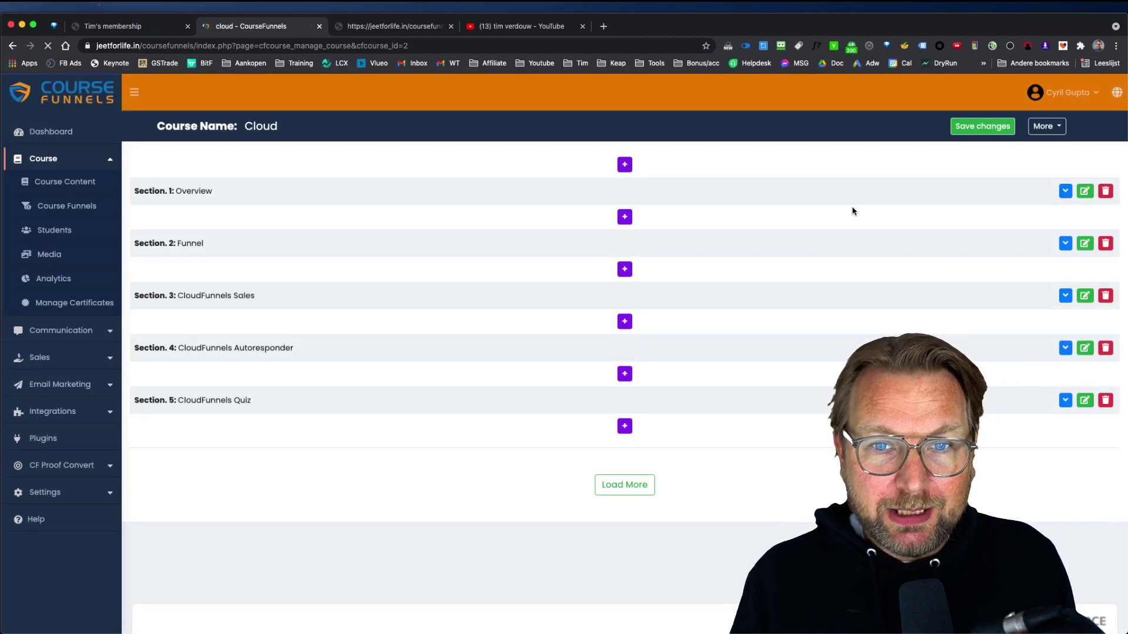
- Compare the cloud course's sections in the content editor with the member view, examining the Overview lessons and collapsing the sections
left_click(421, 26)
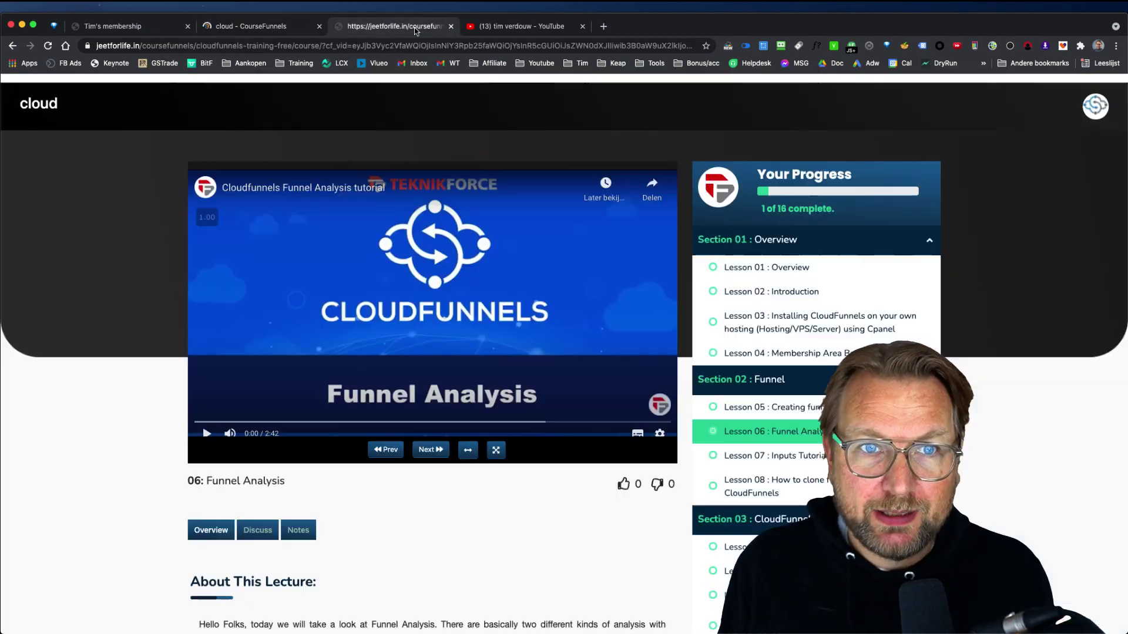
left_click(779, 238)
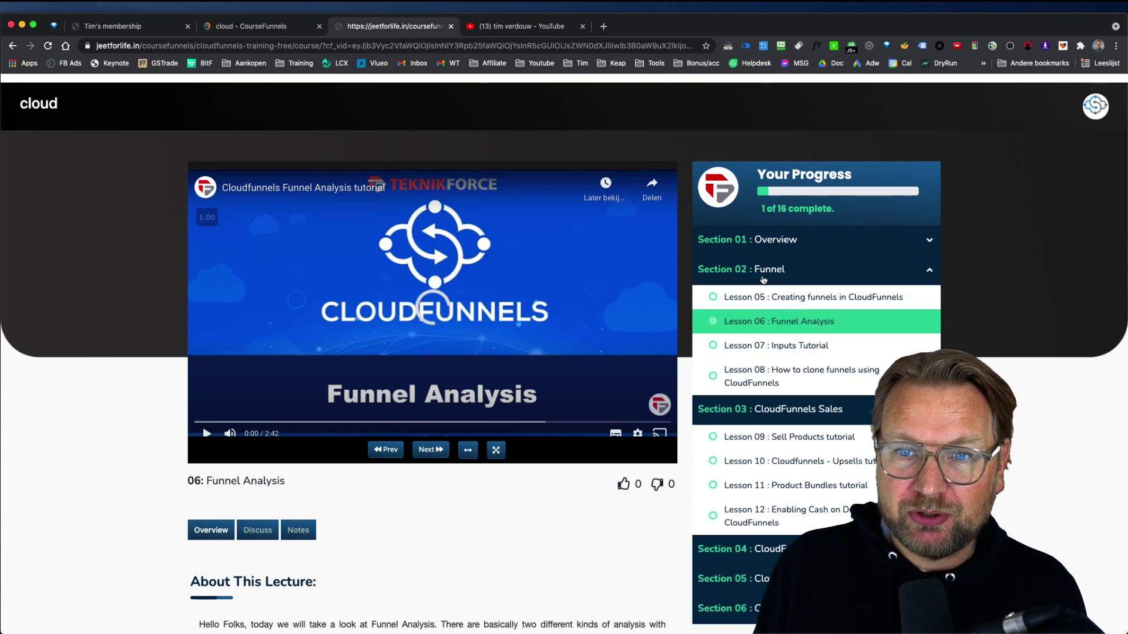
left_click(757, 269)
left_click(772, 299)
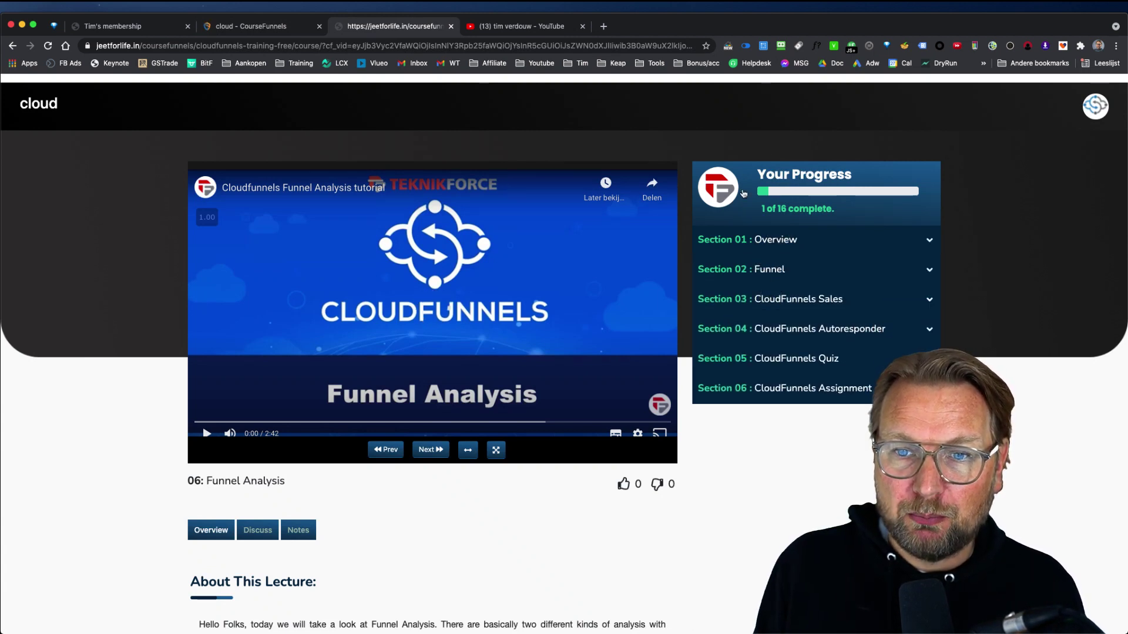
left_click(775, 242)
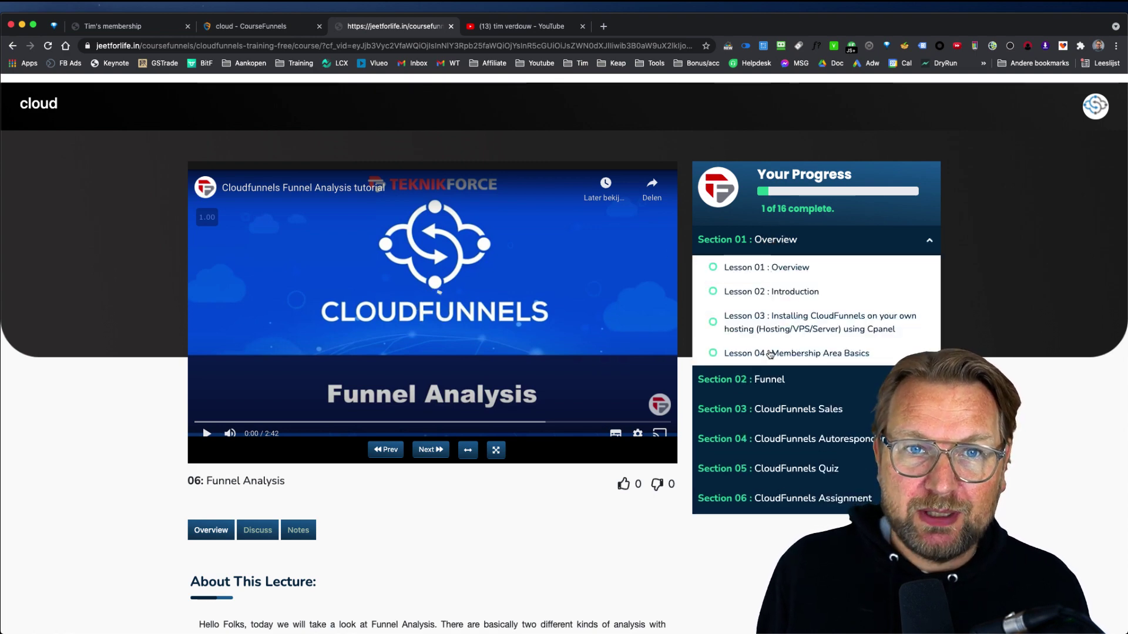
left_click(274, 31)
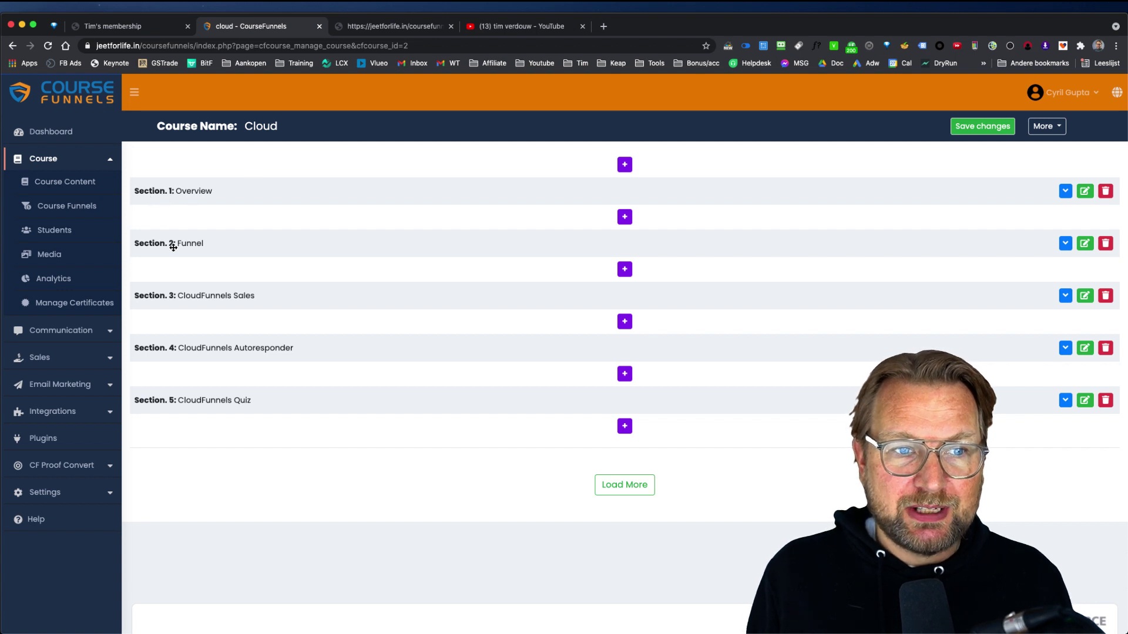
left_click(388, 25)
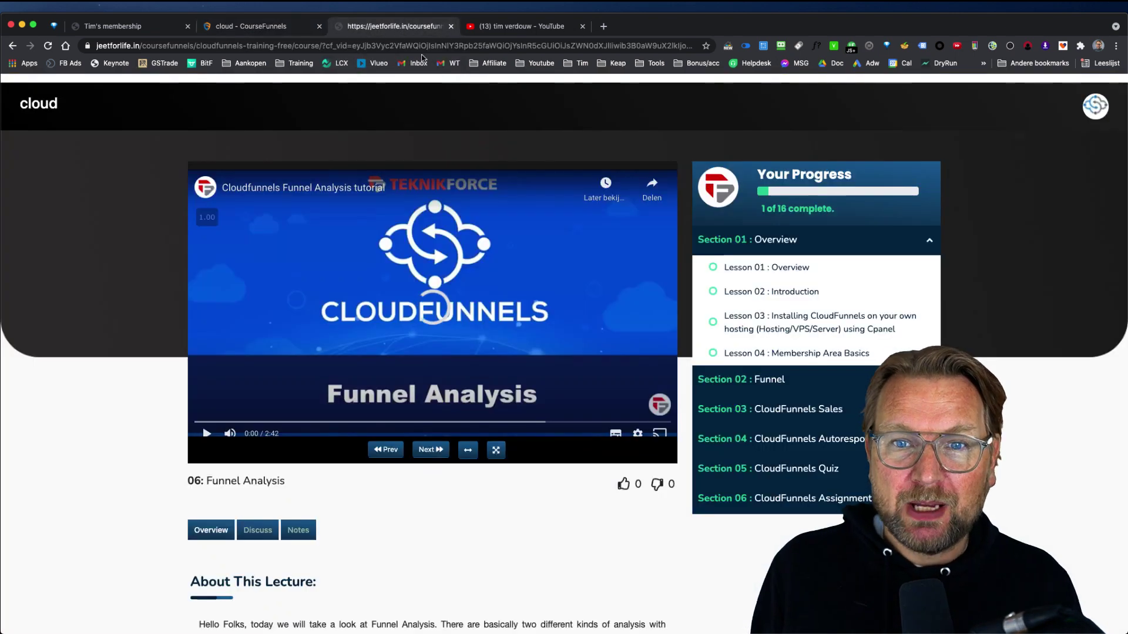
left_click(756, 248)
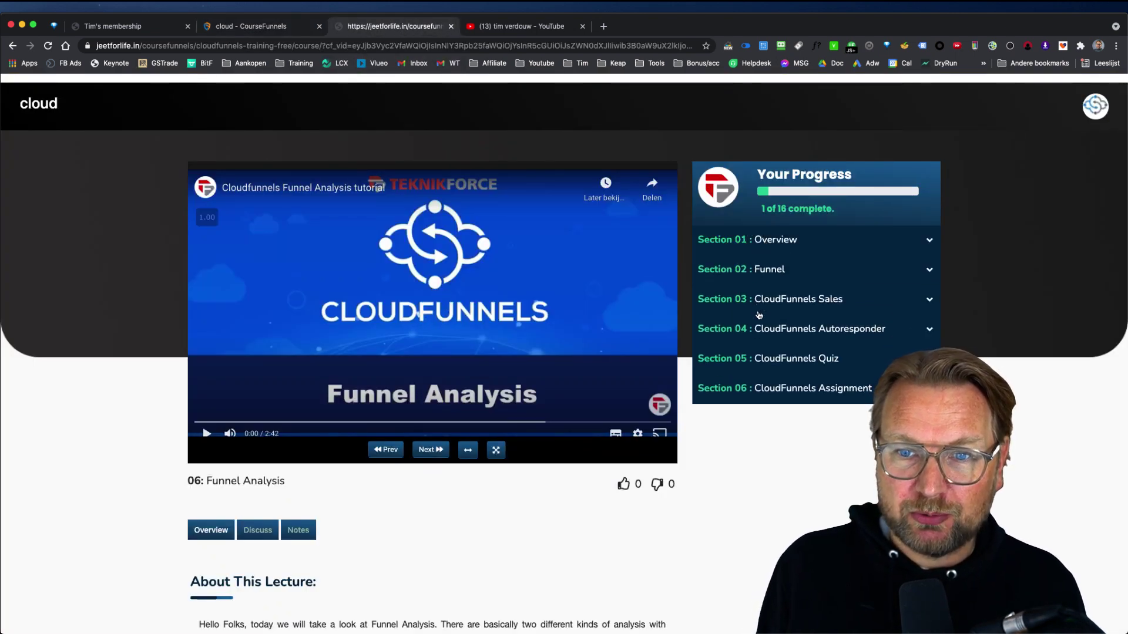
- Return to the cloud course's content editor and expand Section 1, Overview, to show its lectures
left_click(266, 27)
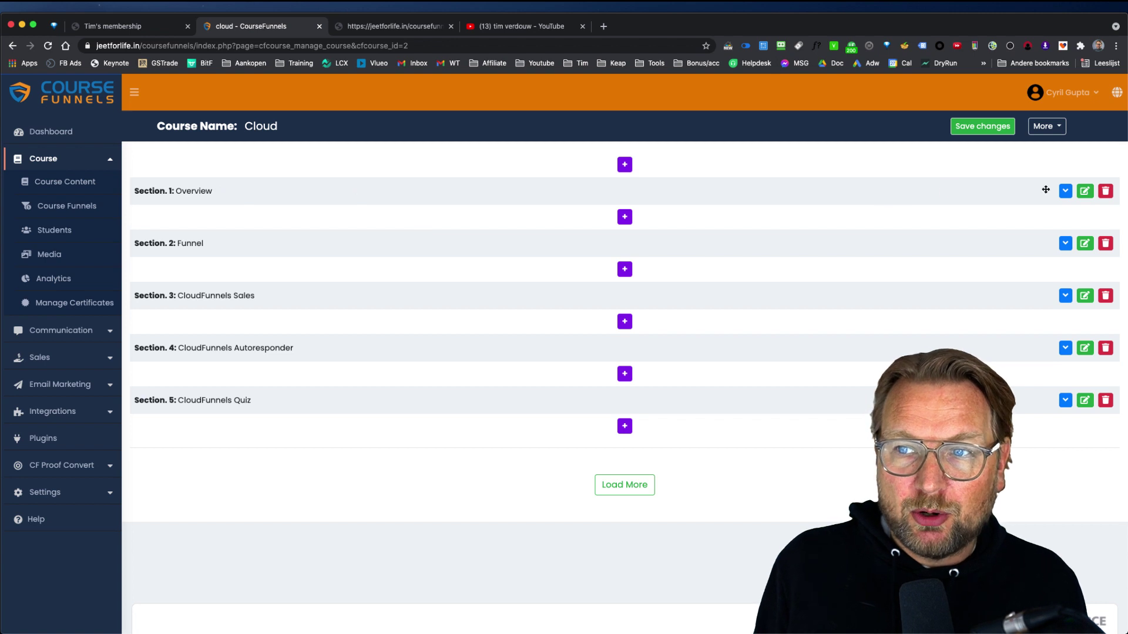
left_click(1065, 191)
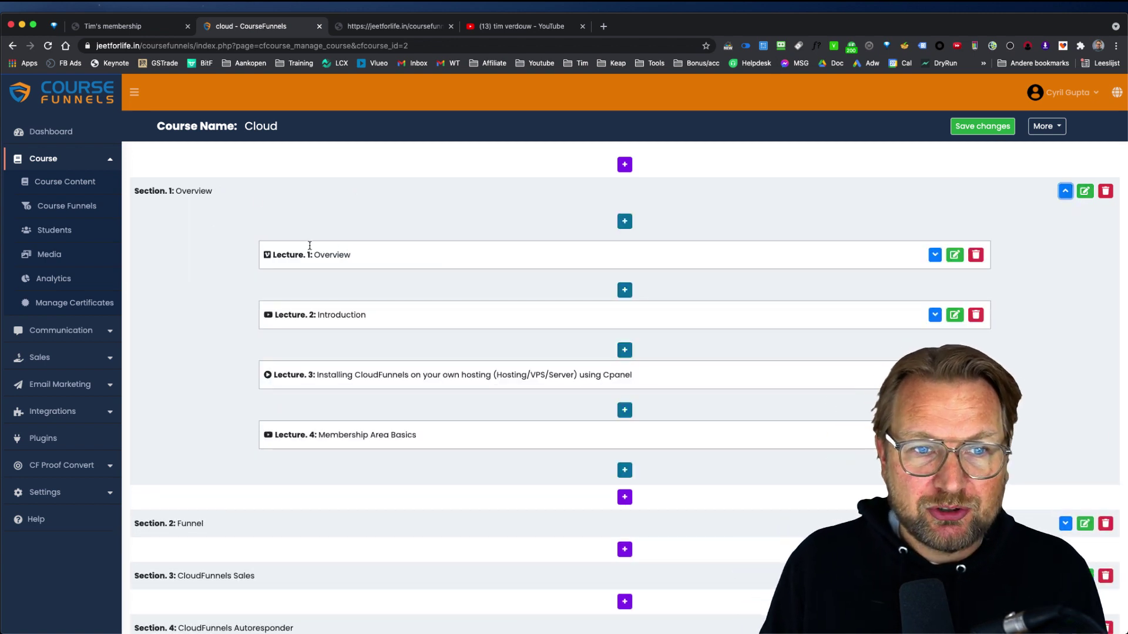
- Expand the Overview section in the cloud course's member view to examine its lessons, and return to the content editor
left_click(411, 26)
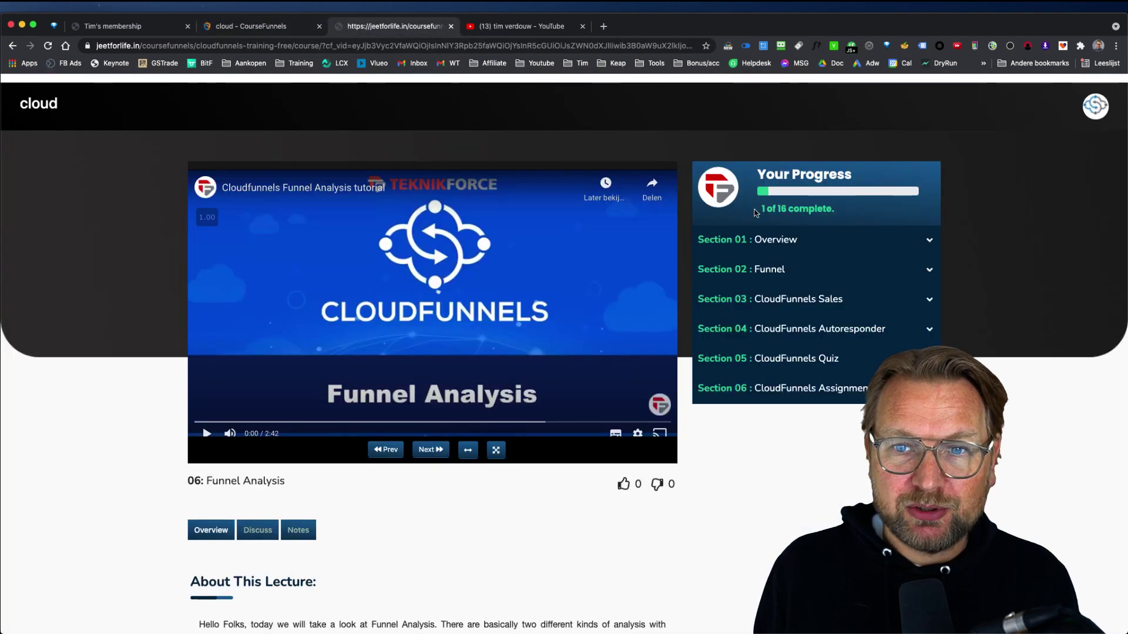
left_click(799, 239)
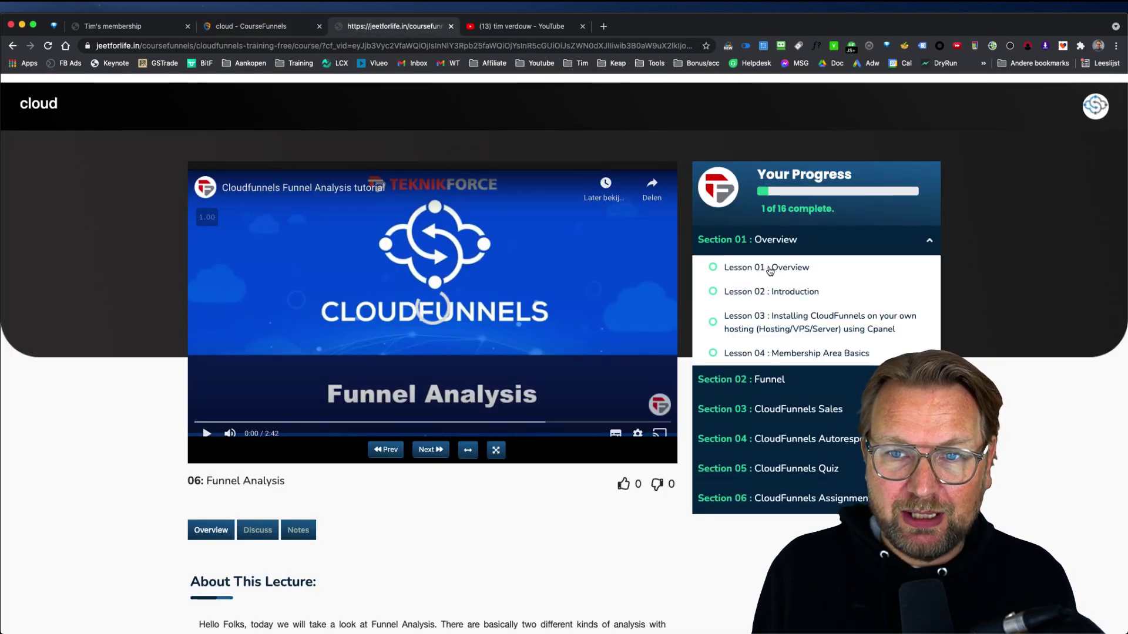
left_click(253, 26)
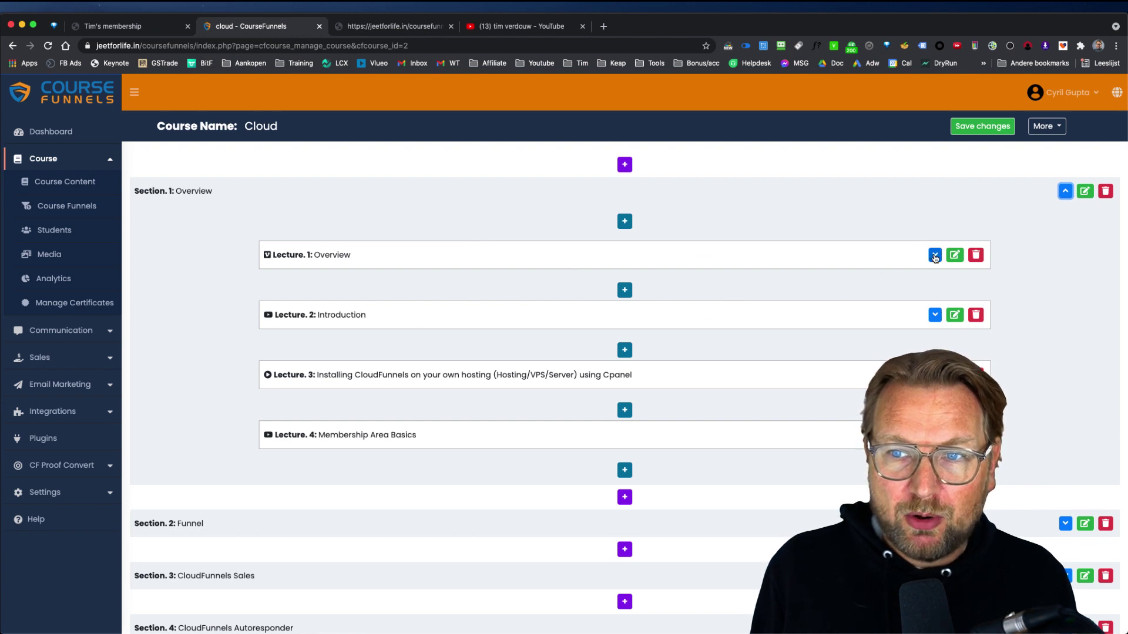
- Open Lecture 1, Overview, for editing, review its title and description, and update the lecture as it is
left_click(955, 256)
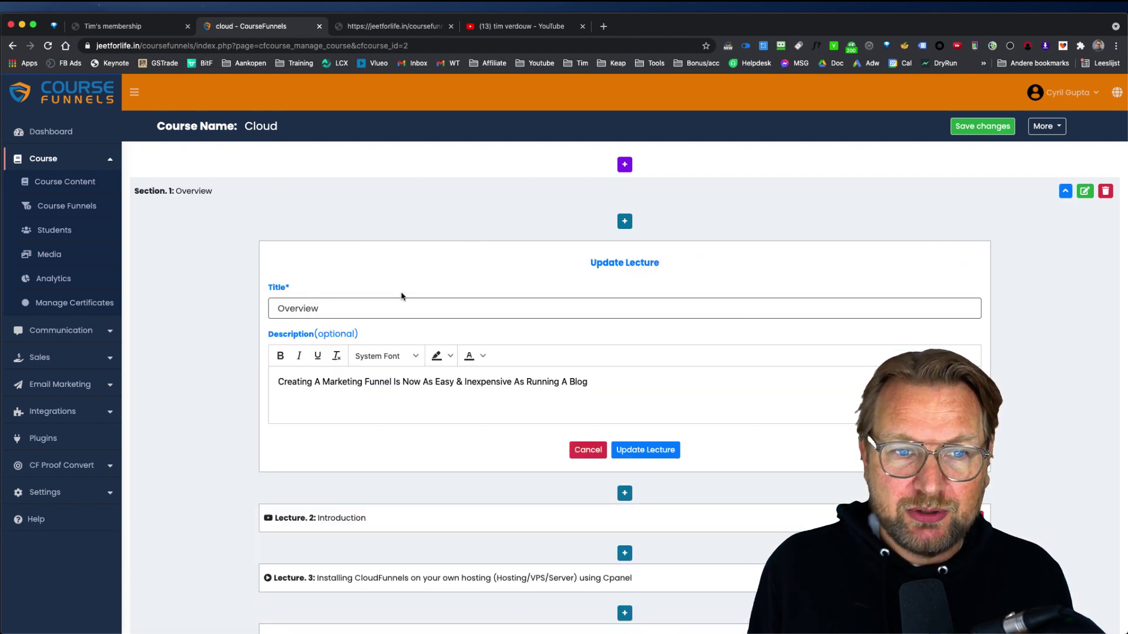
left_click_drag(350, 310, 224, 301)
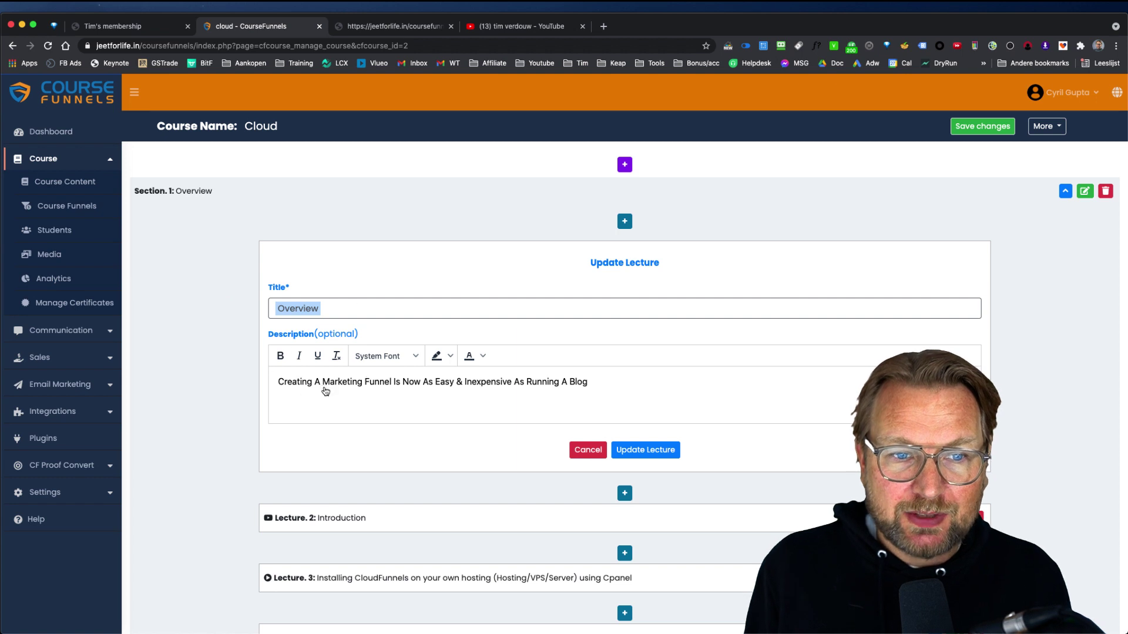
left_click(306, 383)
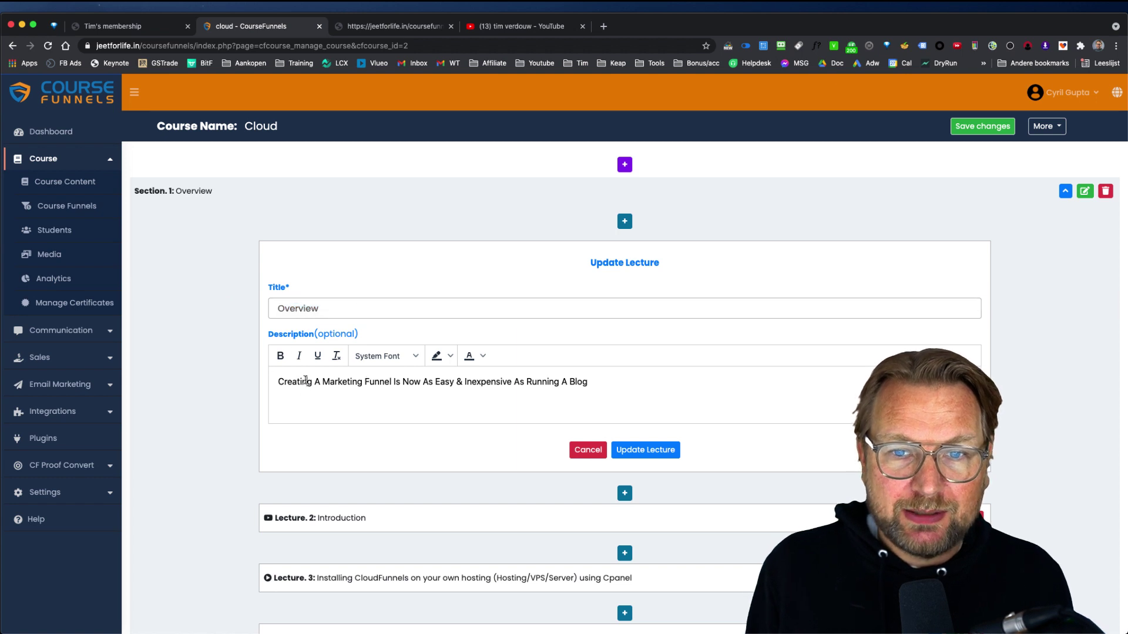
left_click(636, 450)
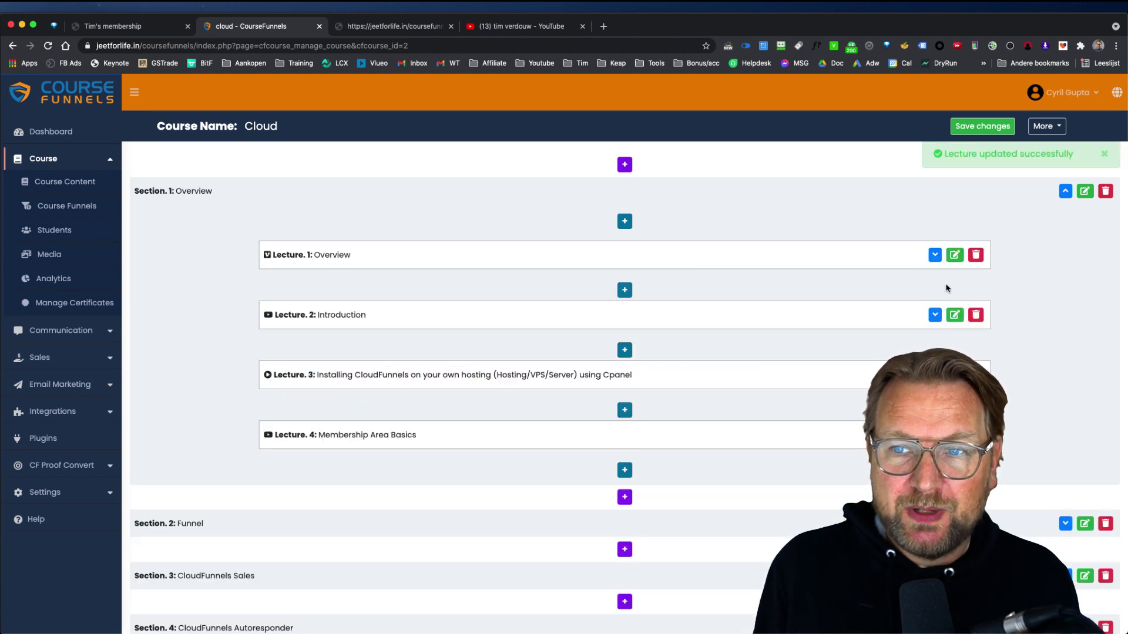
- Expand Lecture 1 to examine its video and content options, comparing it with the member view
left_click(935, 255)
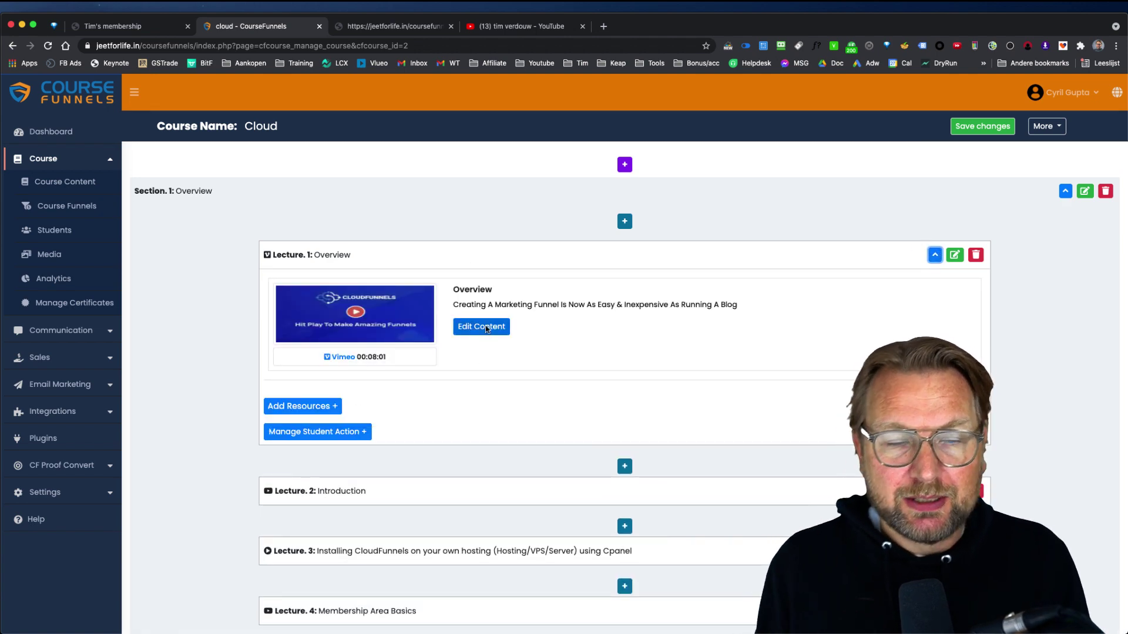
left_click(390, 27)
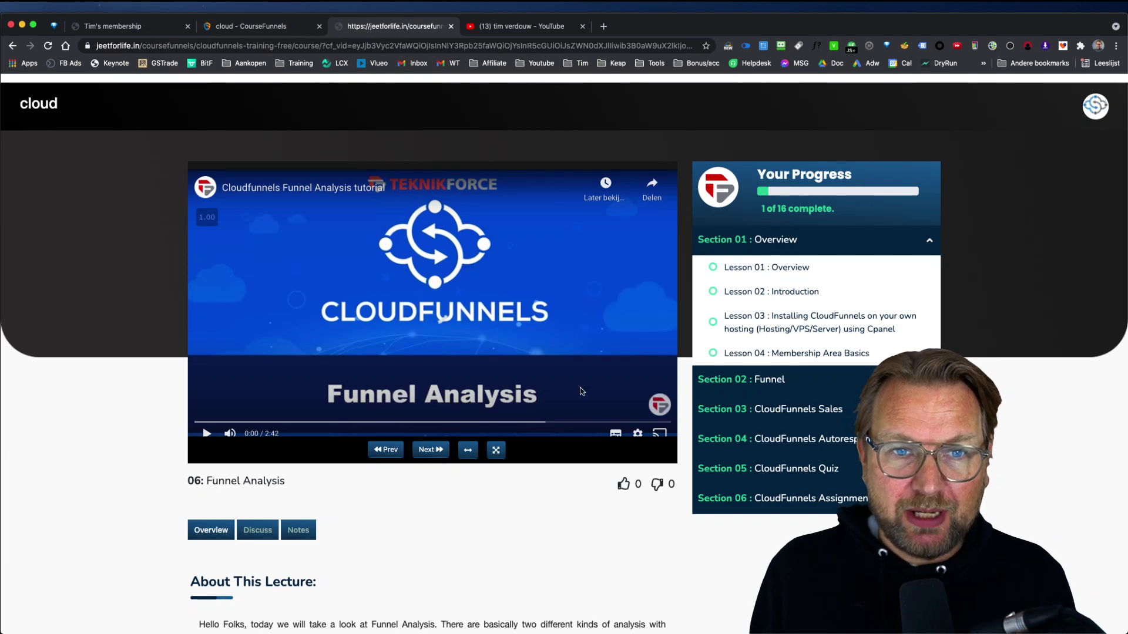
left_click(282, 26)
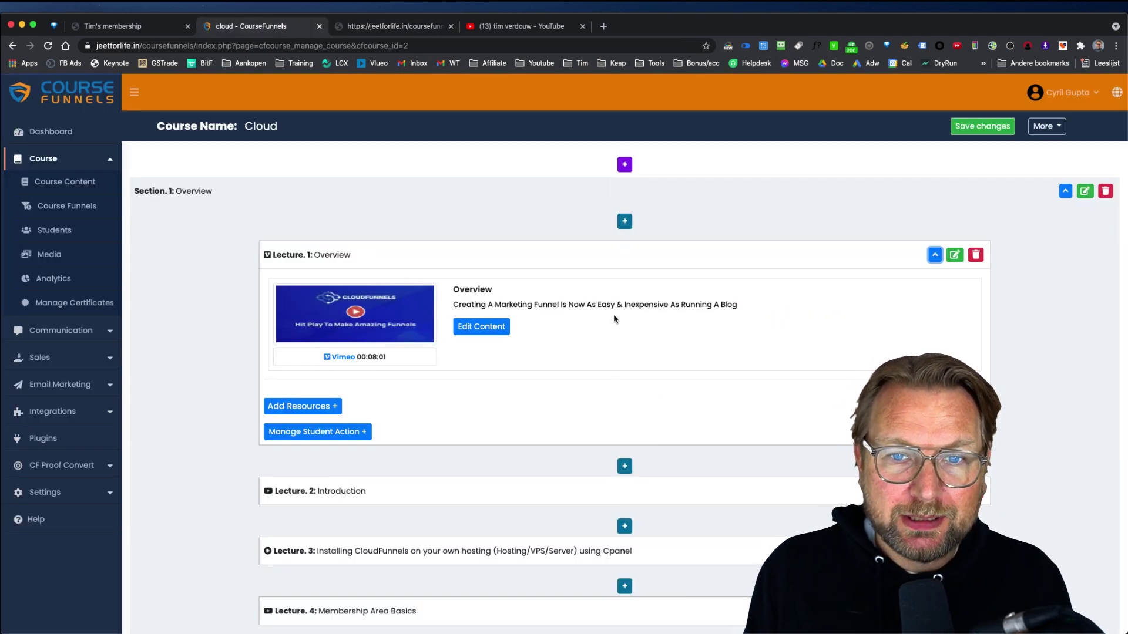
- Add a new section titled "Section 7" directly after the CloudFunnels Quiz section
scroll(614, 318, "down", 6)
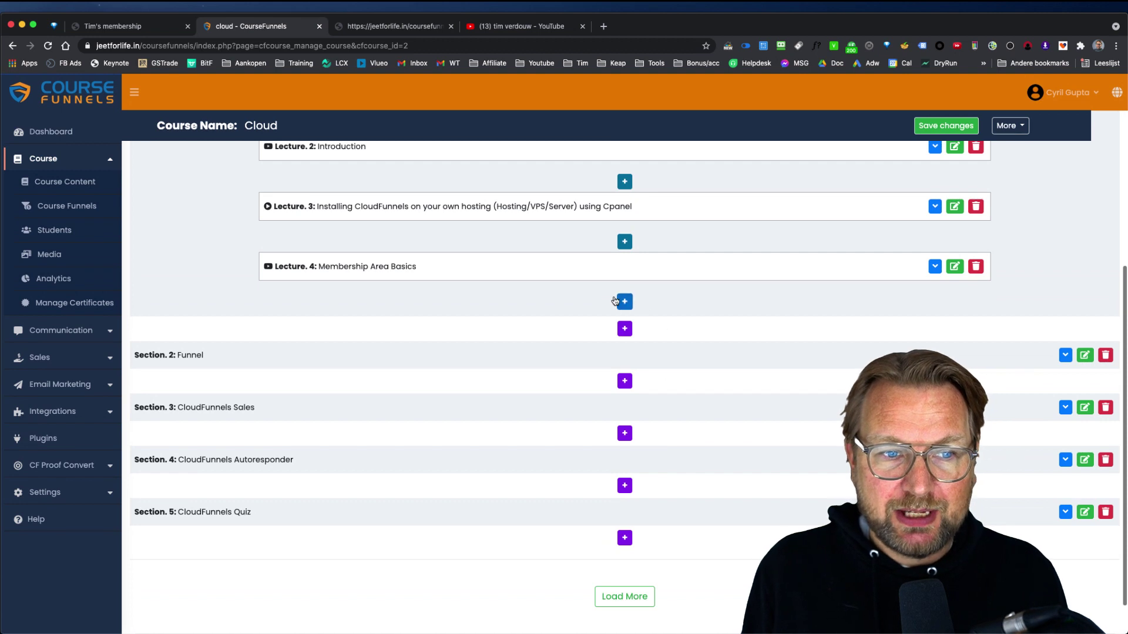
scroll(635, 347, "down", 1)
left_click(626, 494)
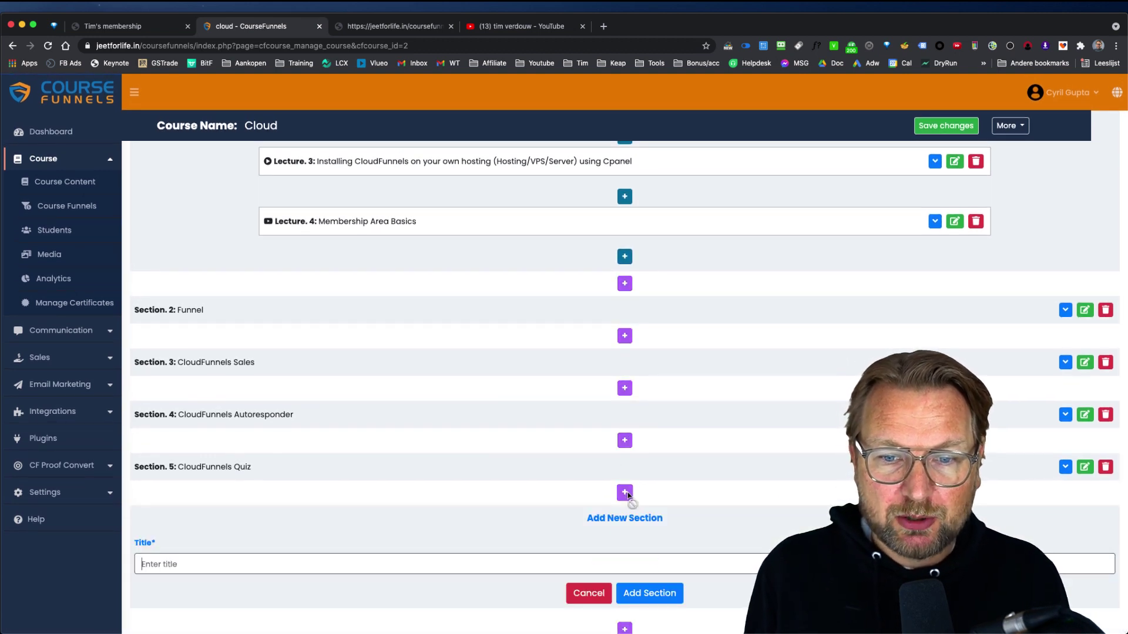
scroll(631, 495, "down", 3)
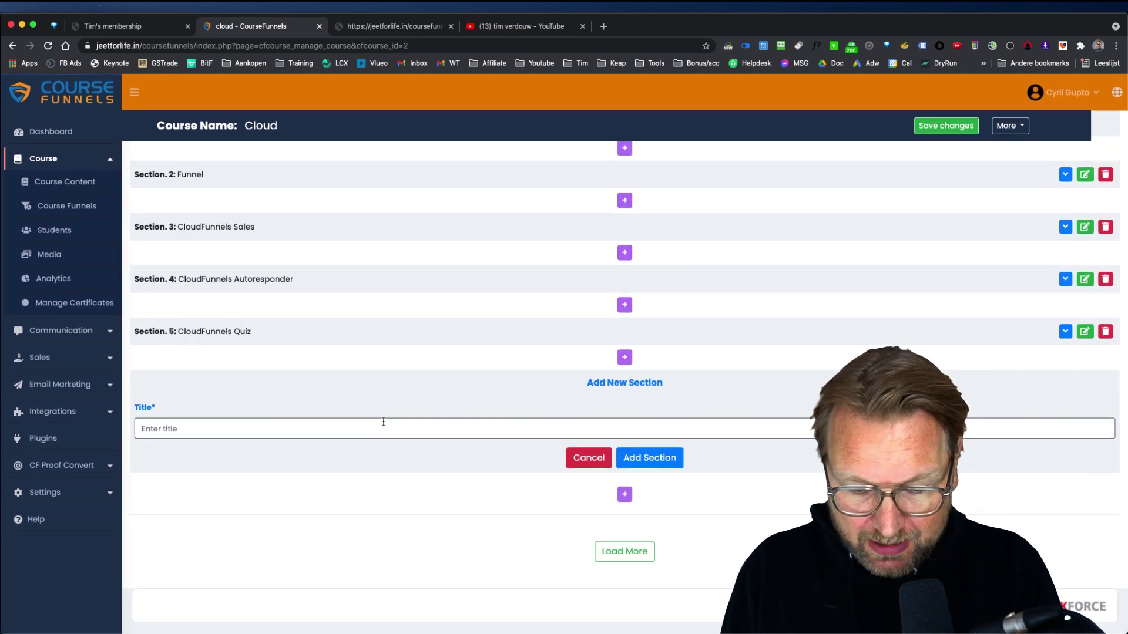
left_click(384, 422)
type("Section 7")
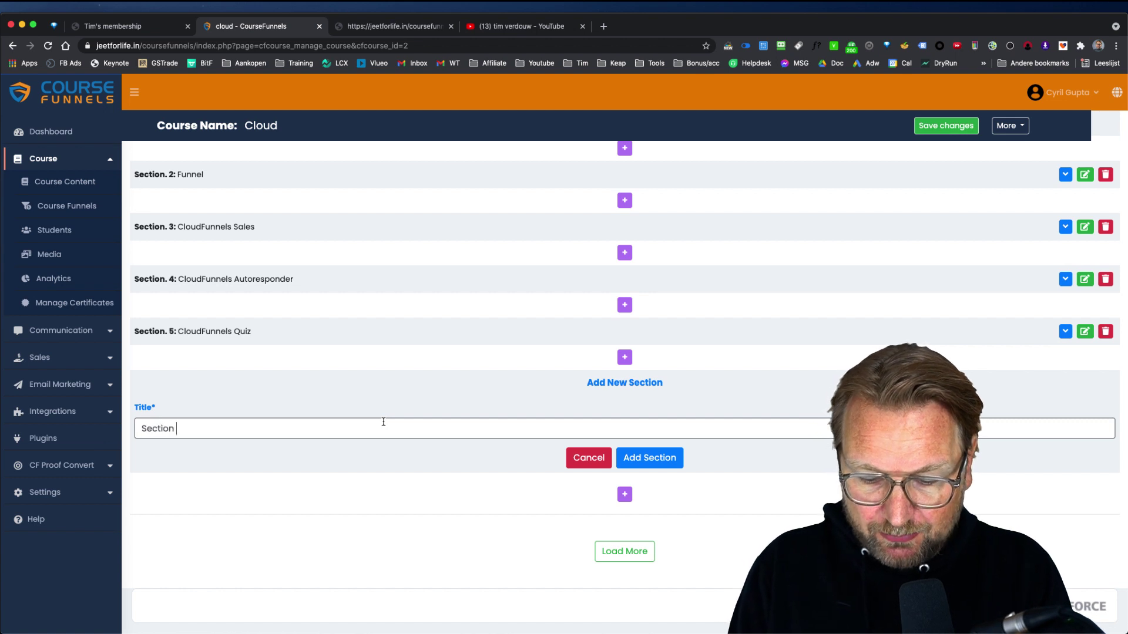
left_click(654, 454)
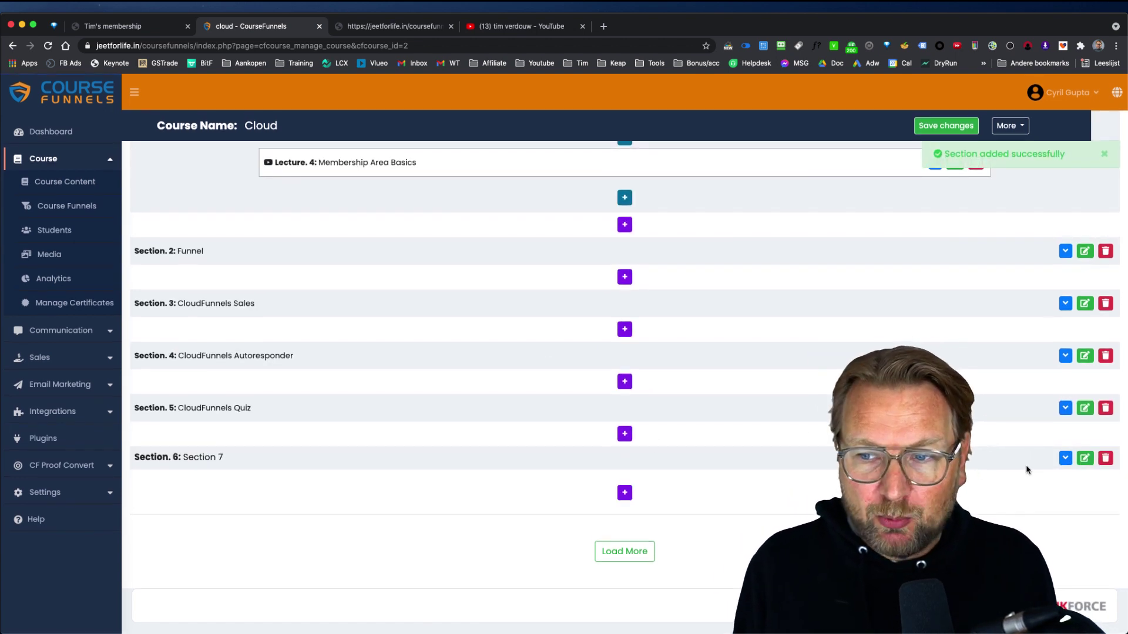
- Expand the new "Section 7", glance at the member view, and open the section's choice of item types to examine them
left_click(1065, 459)
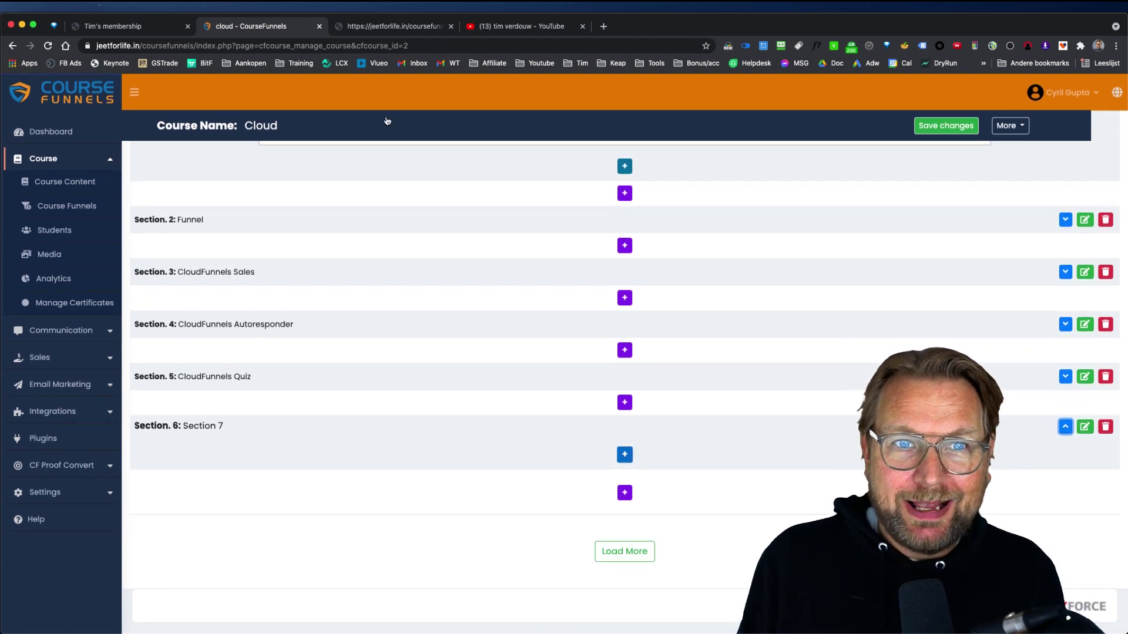
left_click(363, 27)
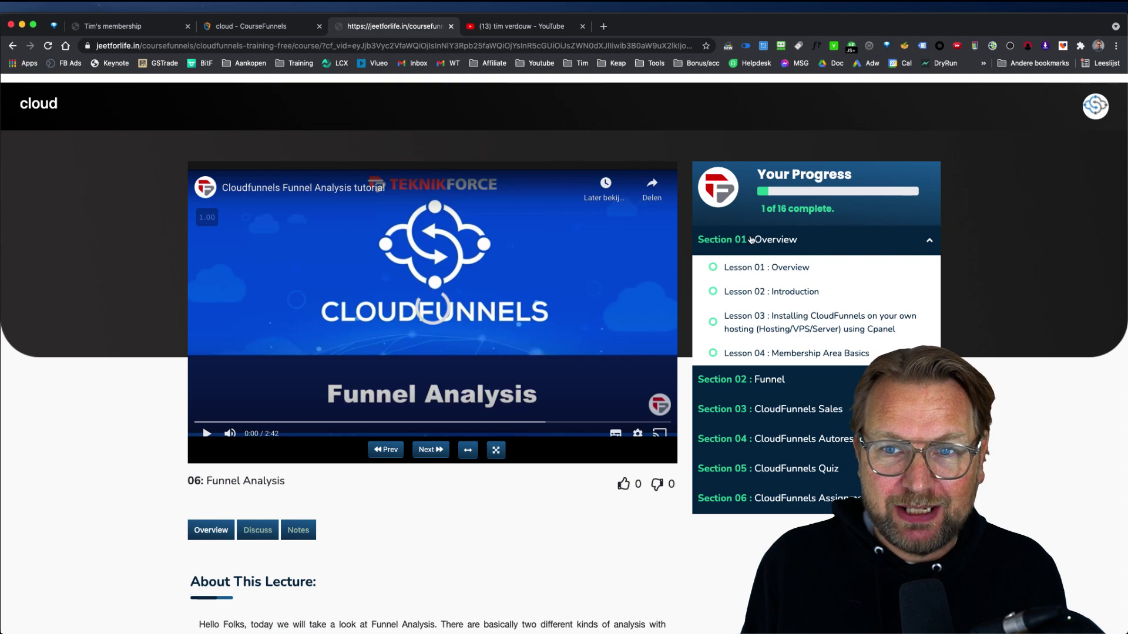
left_click(274, 27)
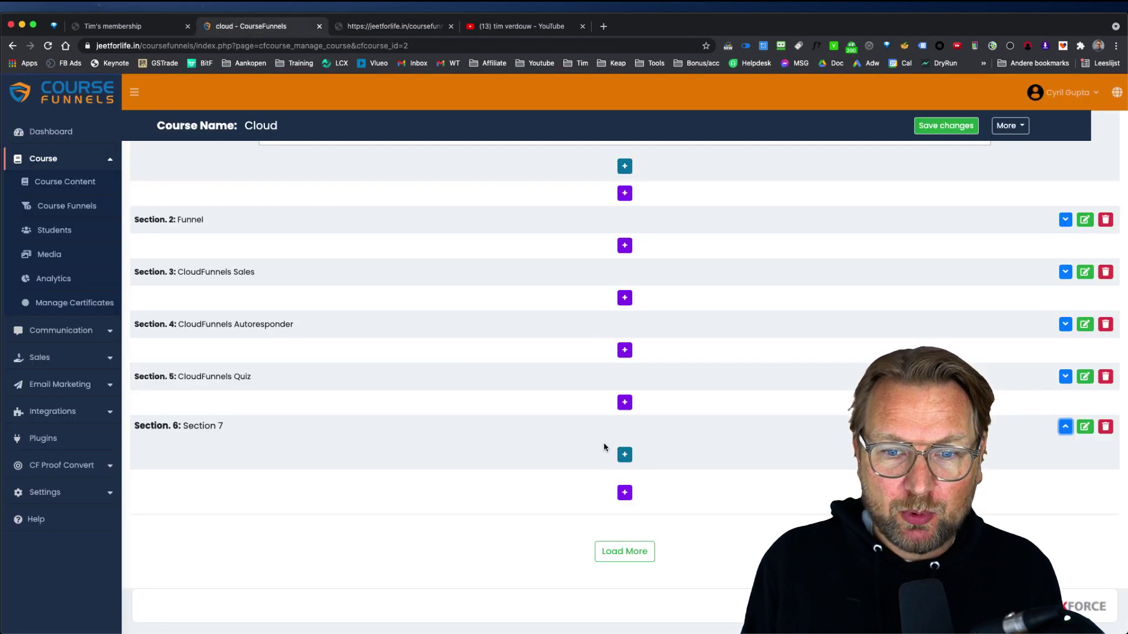
left_click(625, 454)
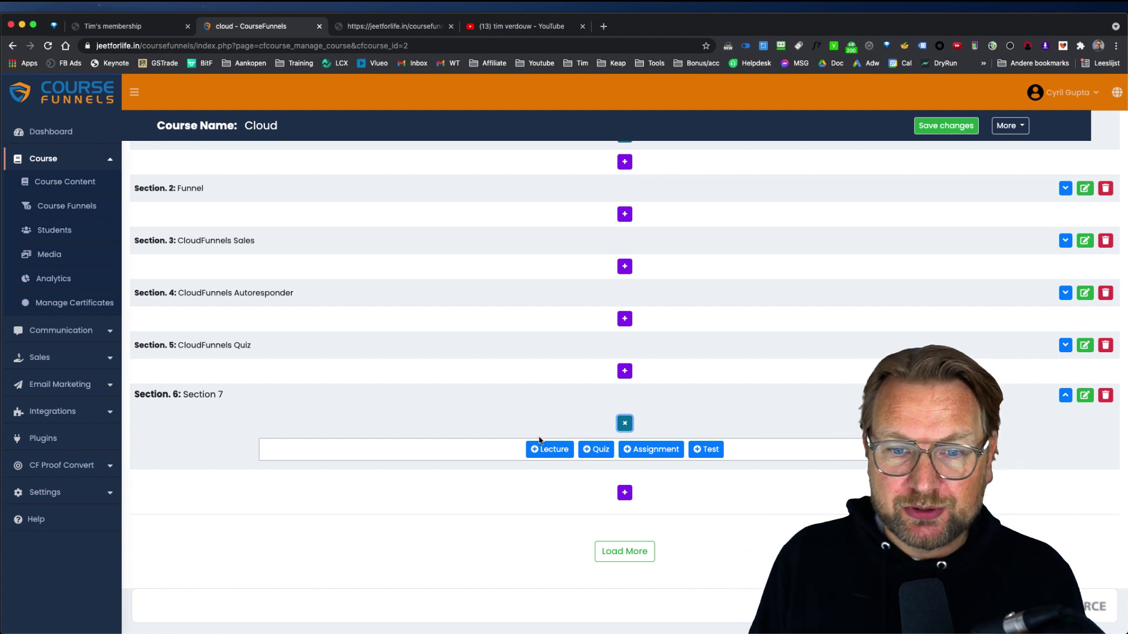
scroll(552, 452, "up", 10)
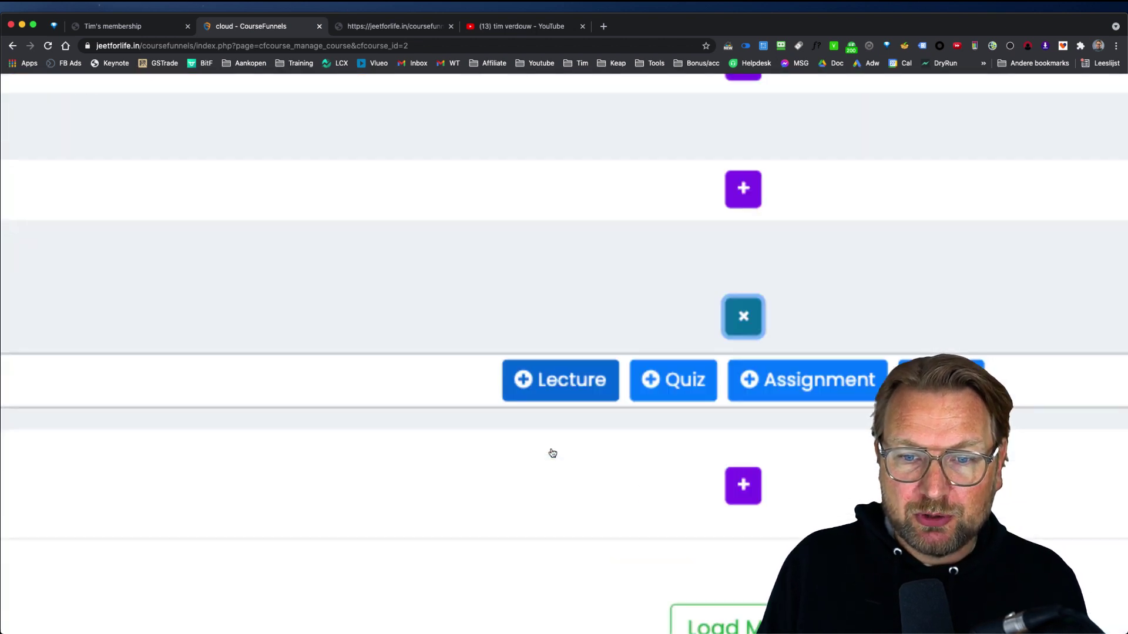
scroll(569, 440, "right", 5)
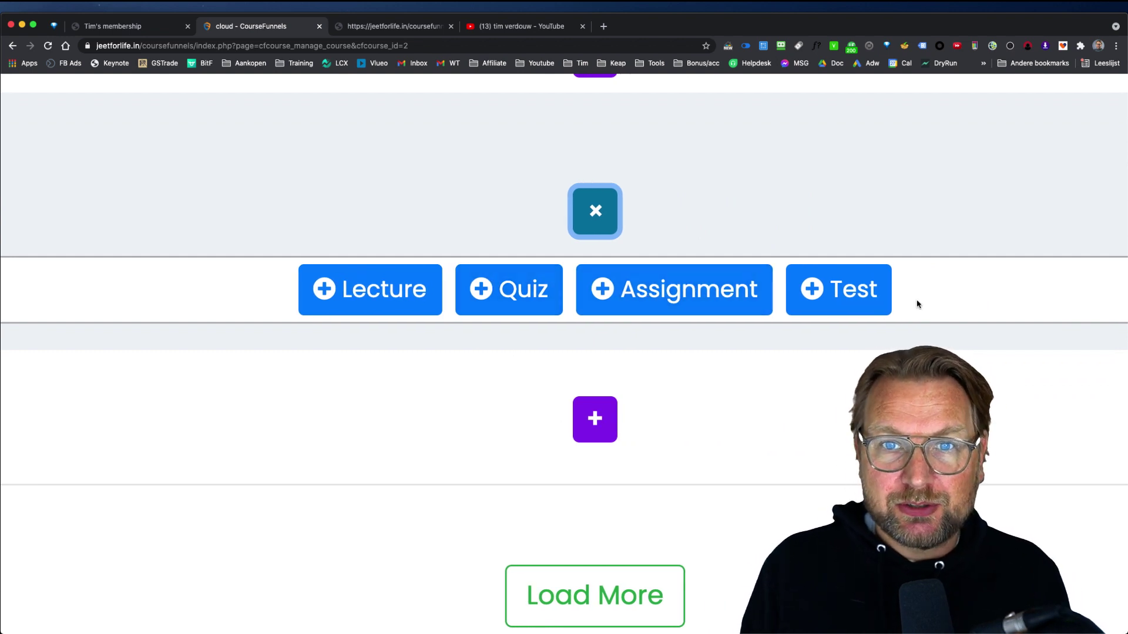
scroll(883, 323, "down", 10)
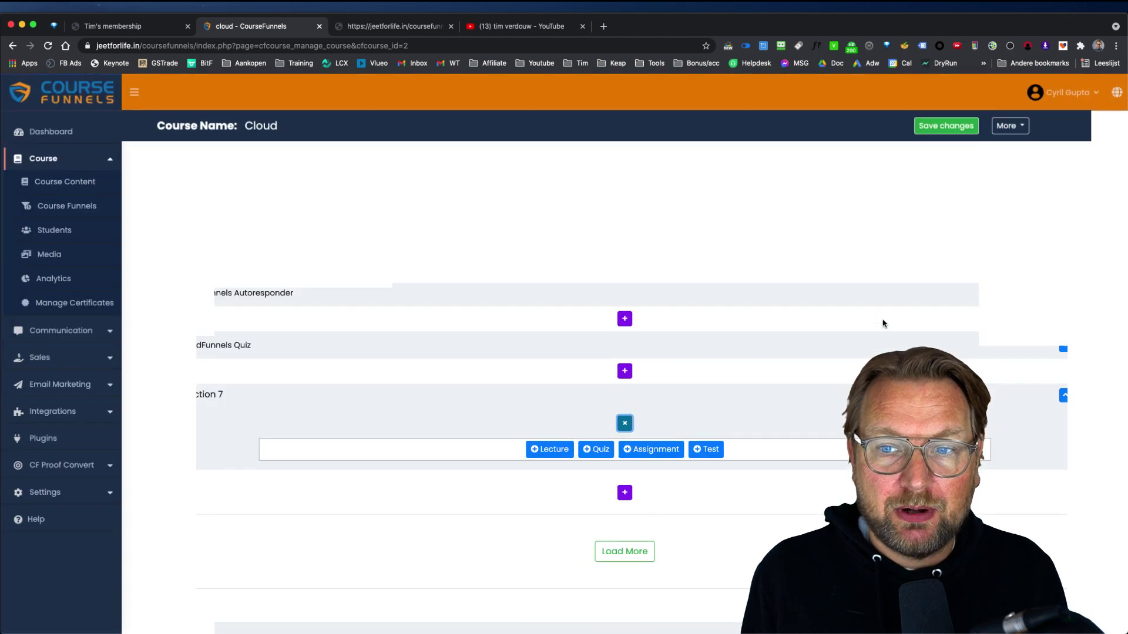
- Add a lecture to "Section 7" with the title "Description" and the description "dasdlkjasdasd"
left_click(556, 451)
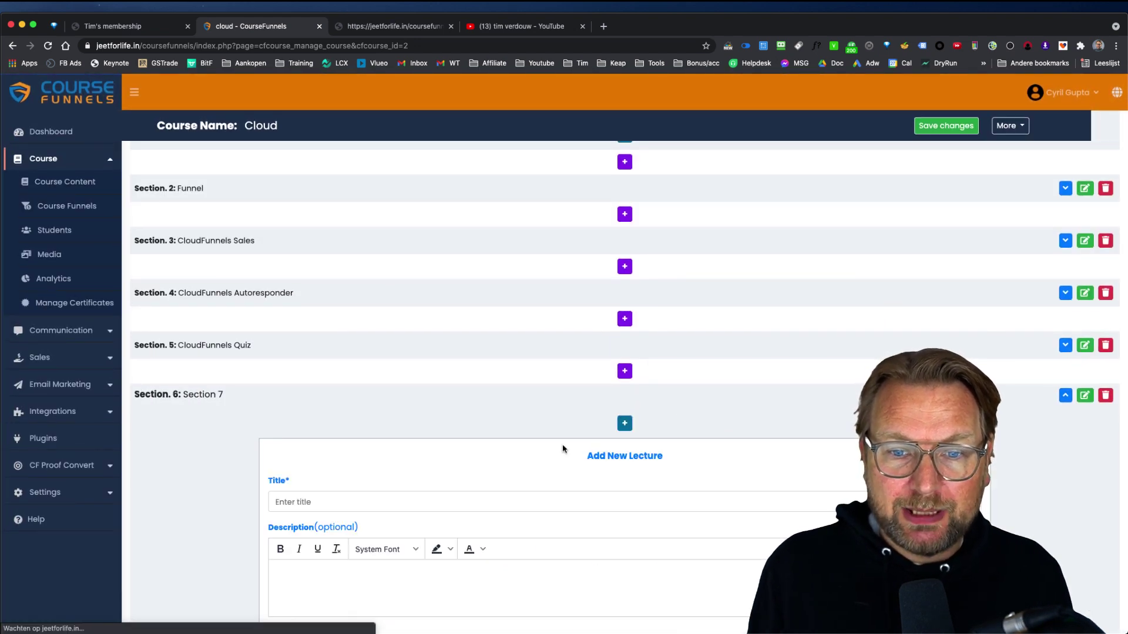
scroll(584, 435, "down", 5)
left_click(565, 277)
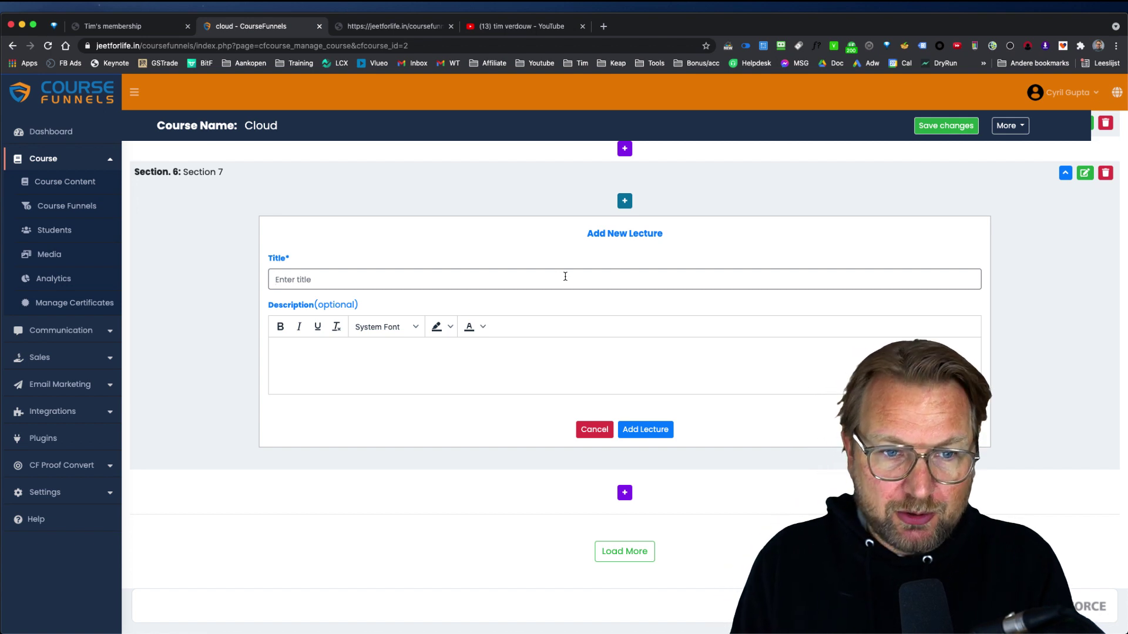
type("Description")
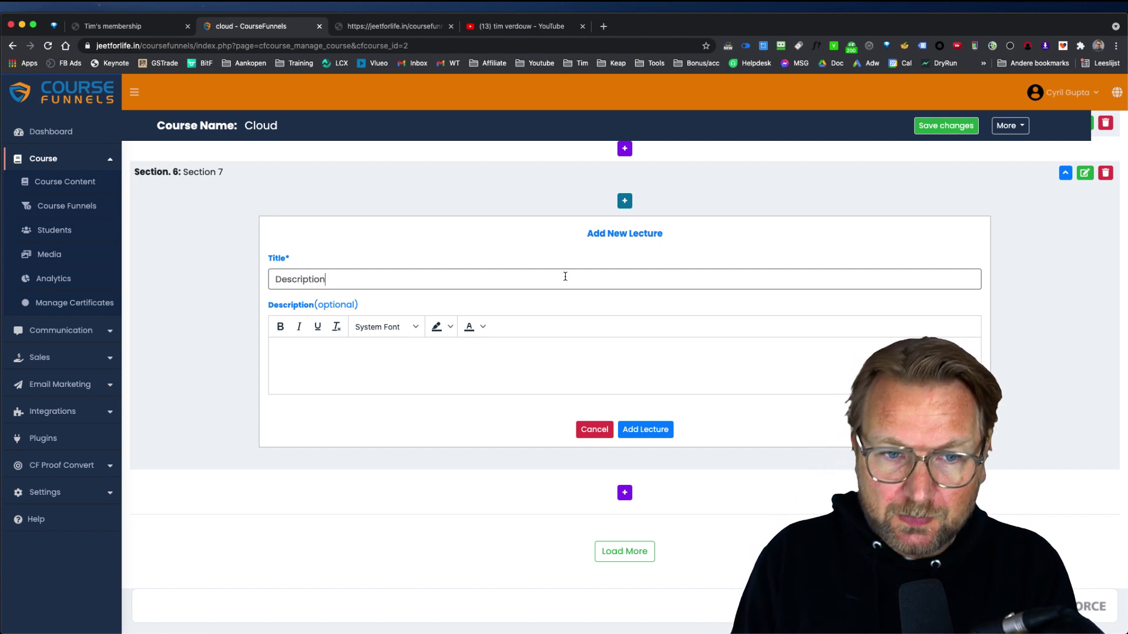
left_click(556, 350)
type("das")
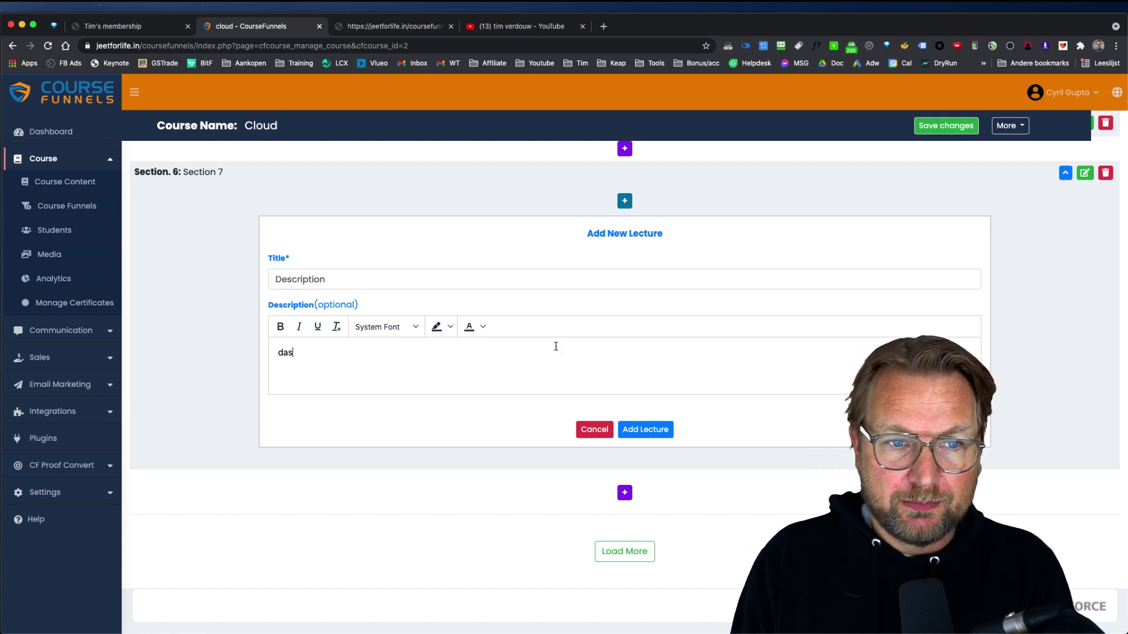
type("dlkjasdasd")
left_click(643, 430)
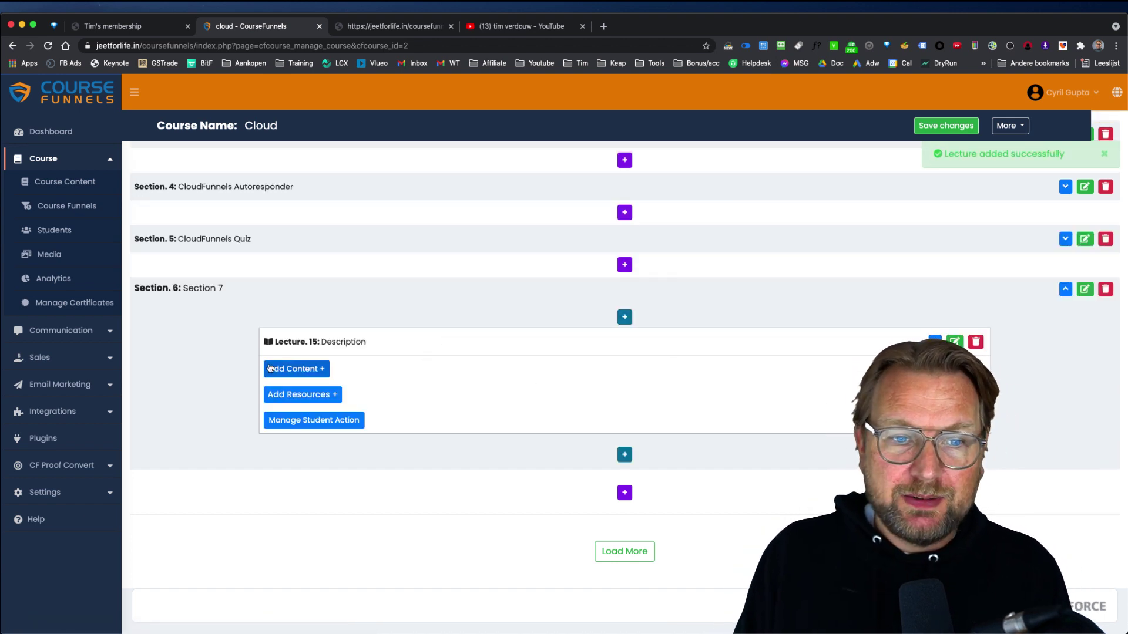
- Start adding content to the new lecture and set its content type to Youtube Video
left_click(291, 369)
left_click(449, 388)
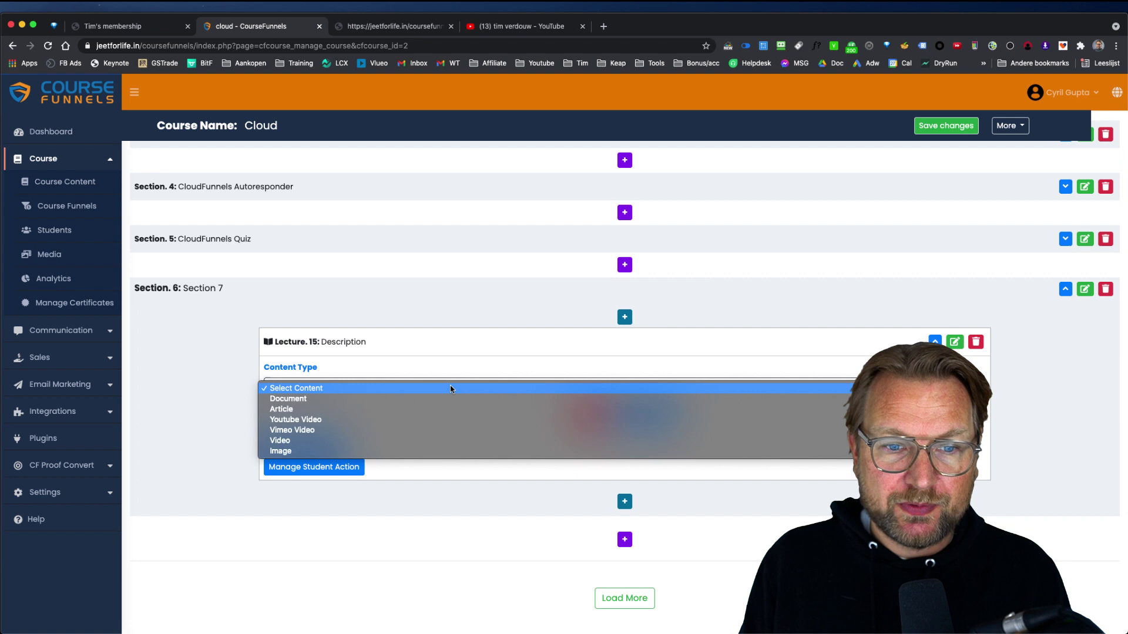
left_click(300, 419)
scroll(703, 301, "down", 1)
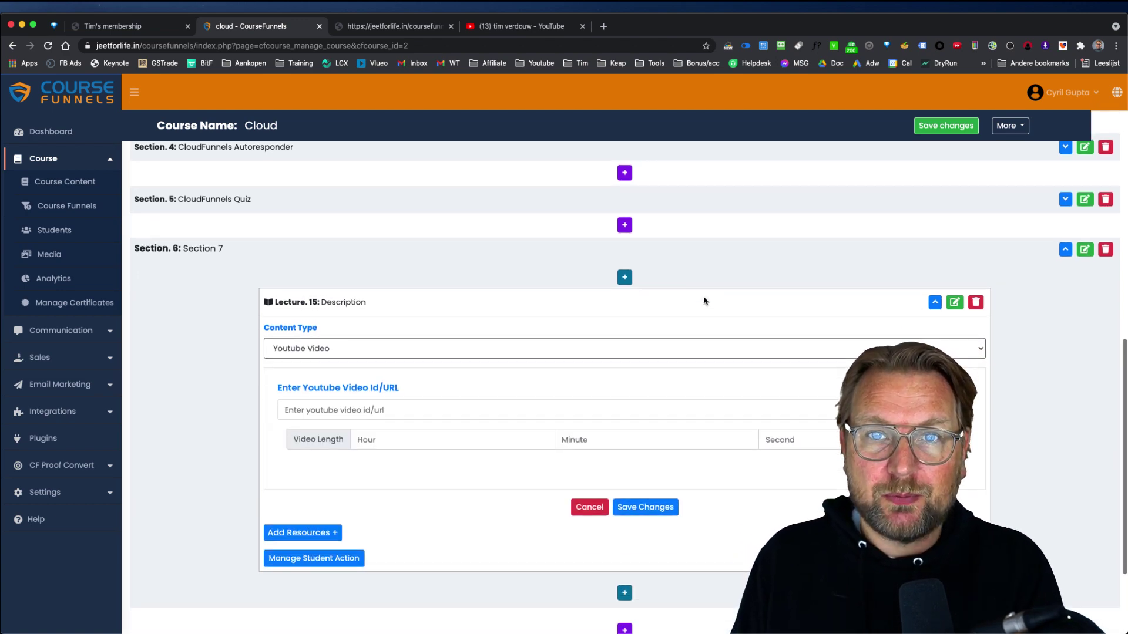
scroll(703, 301, "down", 2)
- Copy the link of the "Human Synthesys Studio Review & Bonuses" video from YouTube and save it as the lecture's video URL
left_click(529, 26)
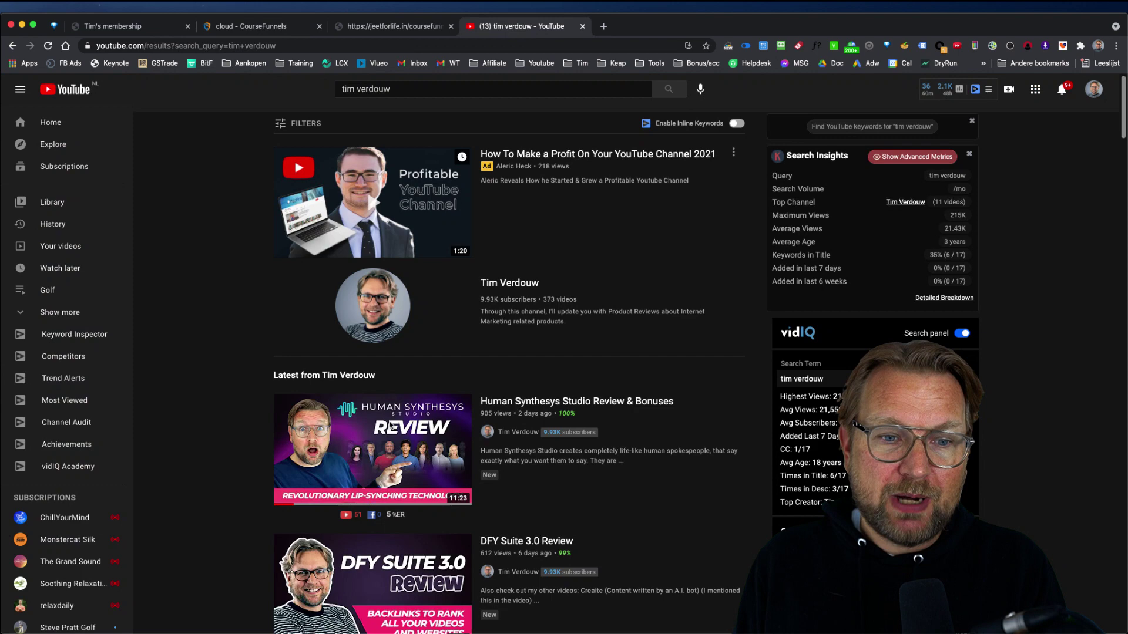
right_click(328, 461)
left_click(352, 490)
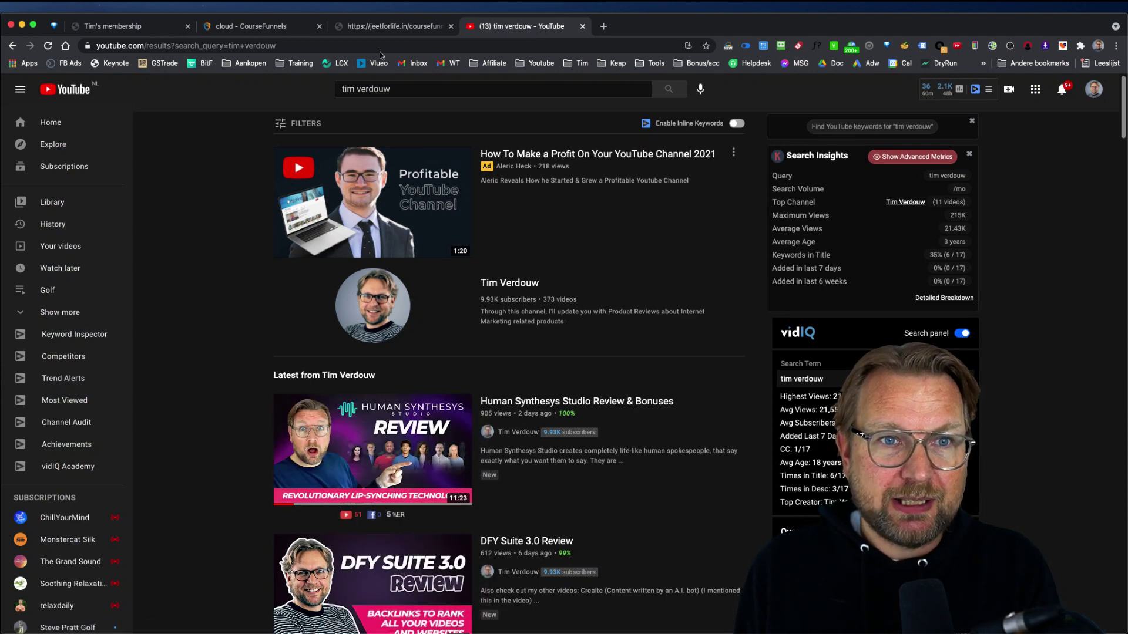
left_click(388, 26)
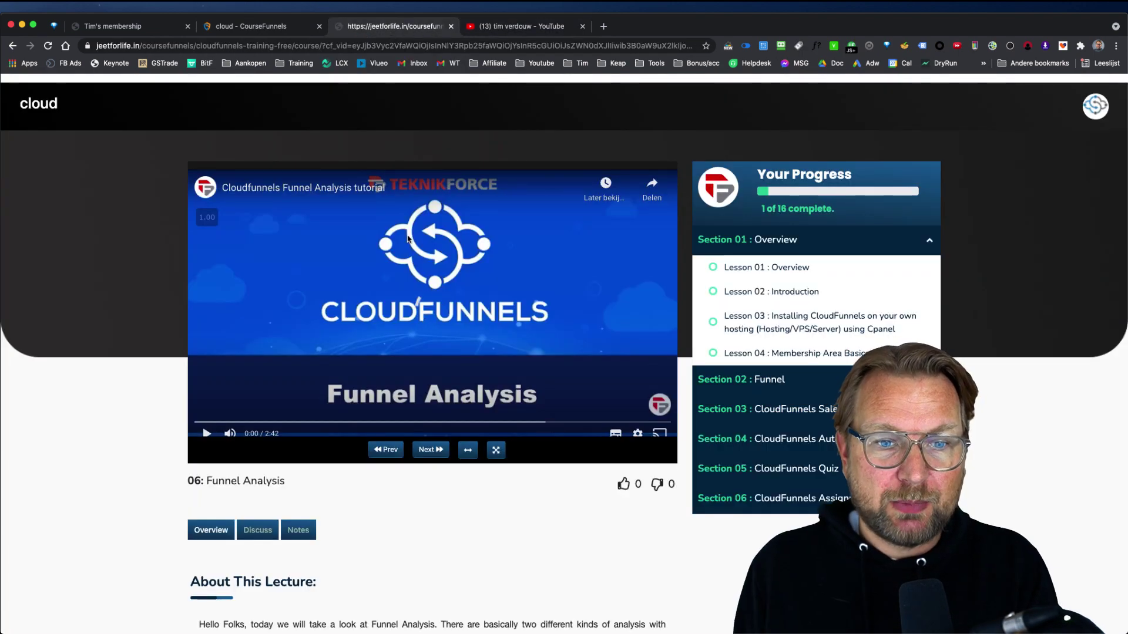
left_click(277, 29)
left_click(370, 325)
key("cmd+v")
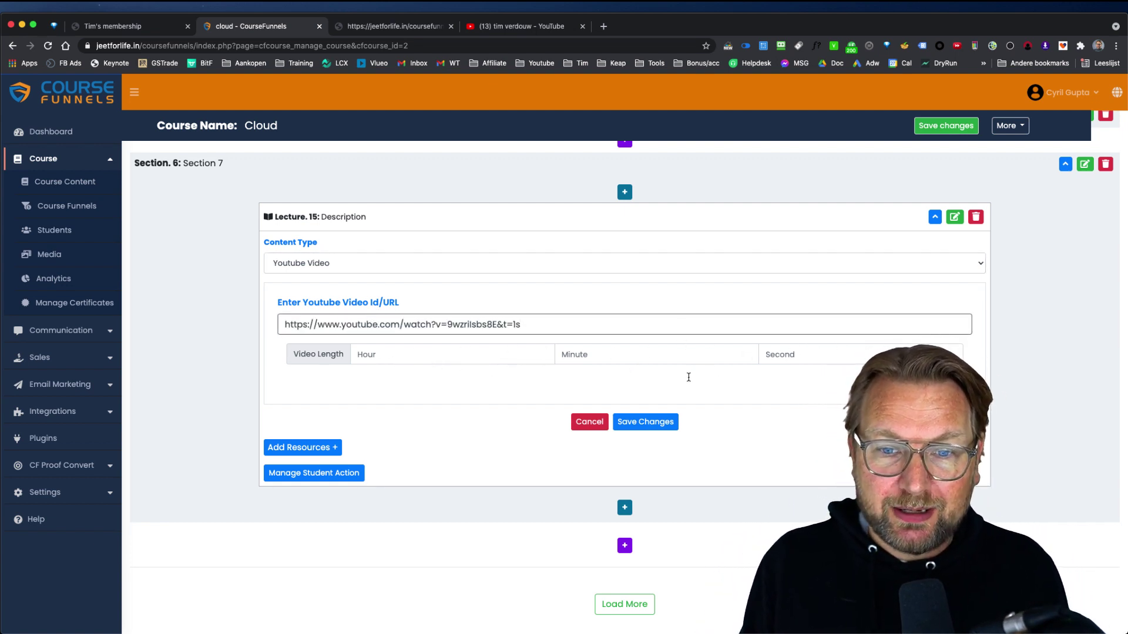
left_click(638, 421)
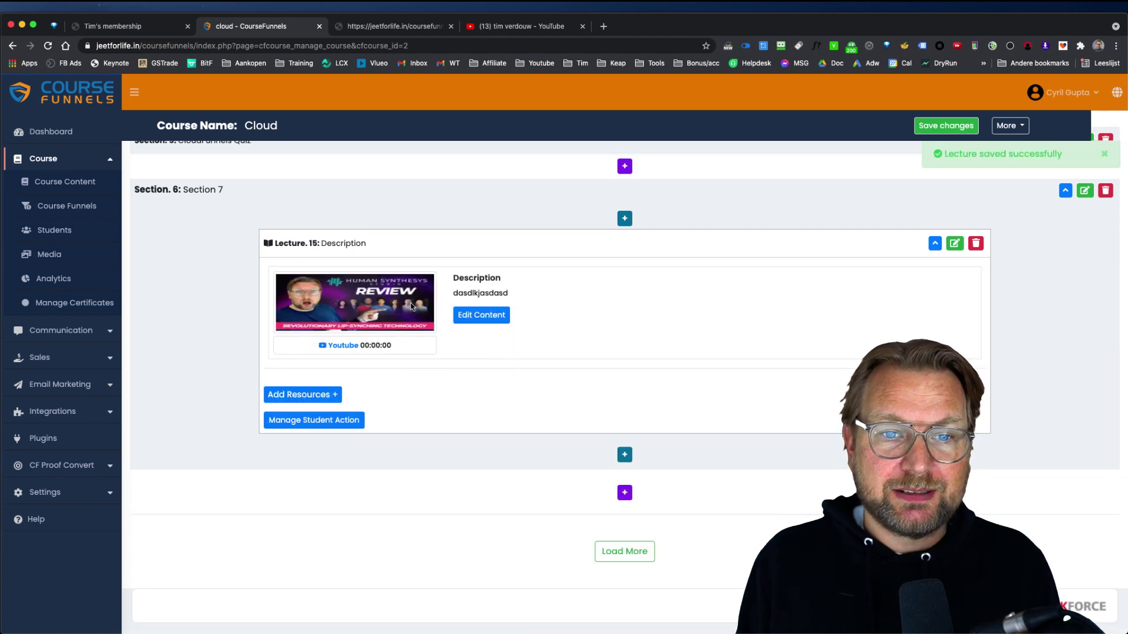
- Glance at the member view, and examine the resource types offered for the "Description" lecture without adding a resource
left_click(394, 25)
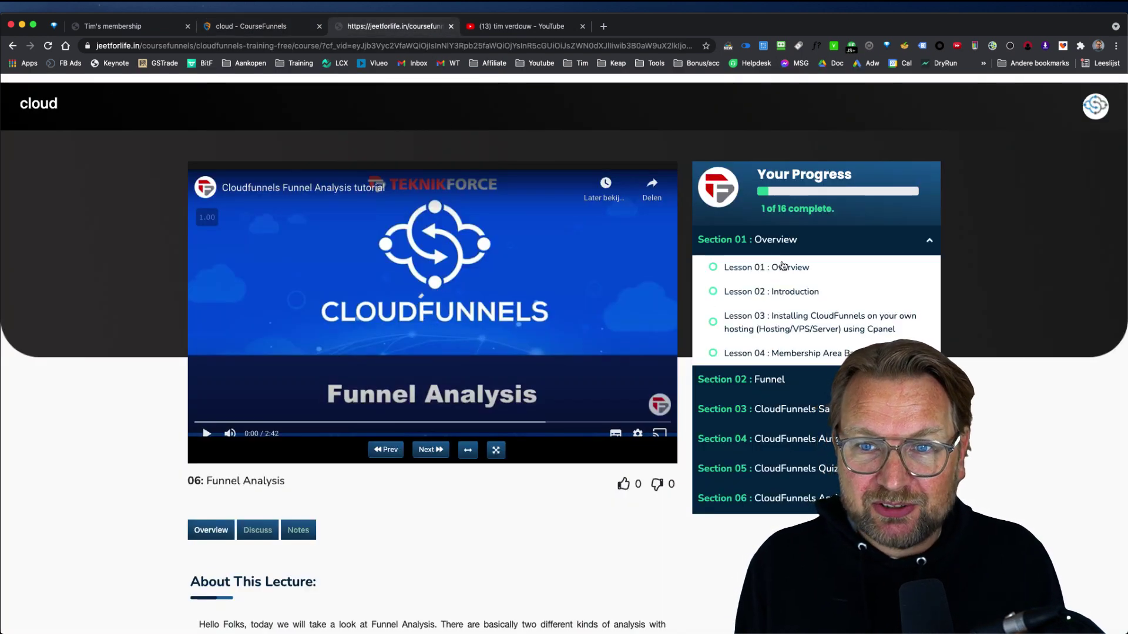
left_click(267, 26)
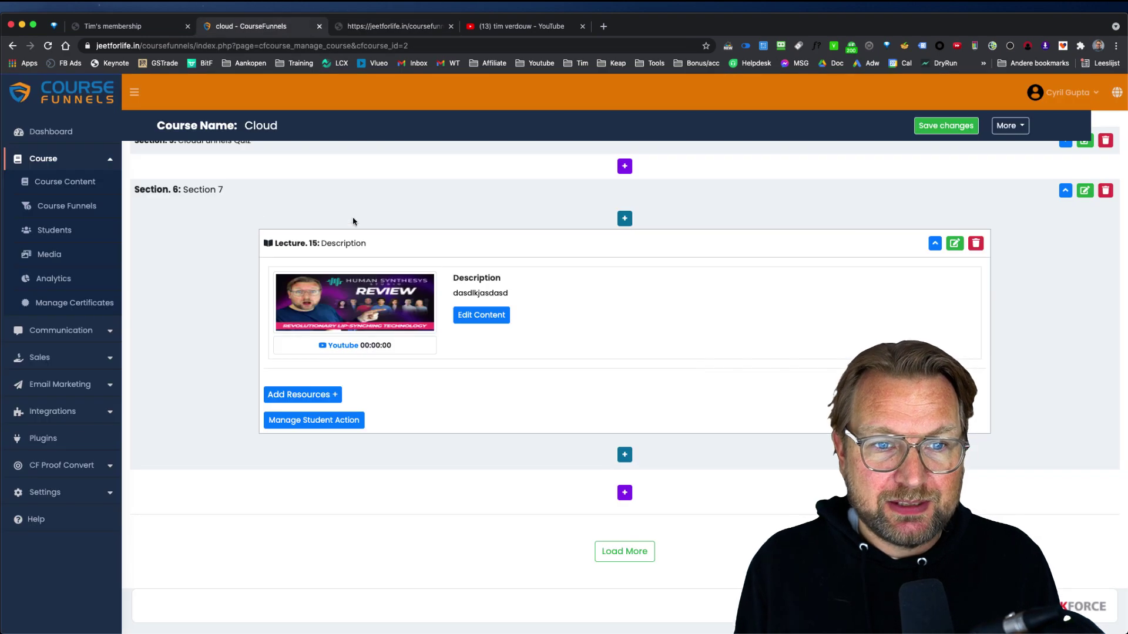
left_click(312, 397)
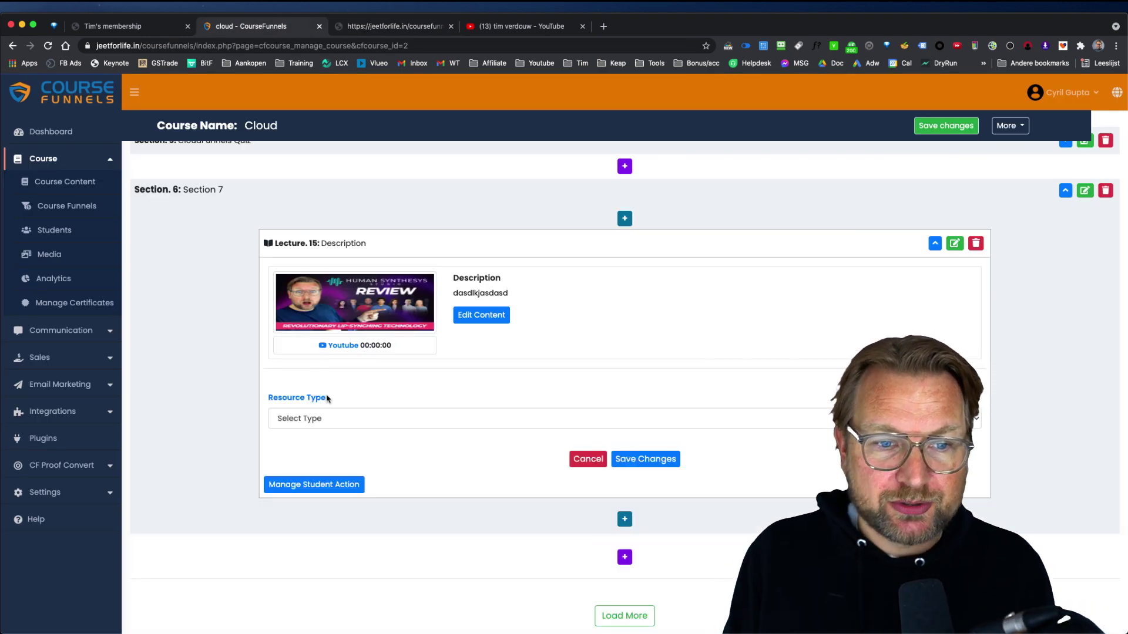
left_click(460, 418)
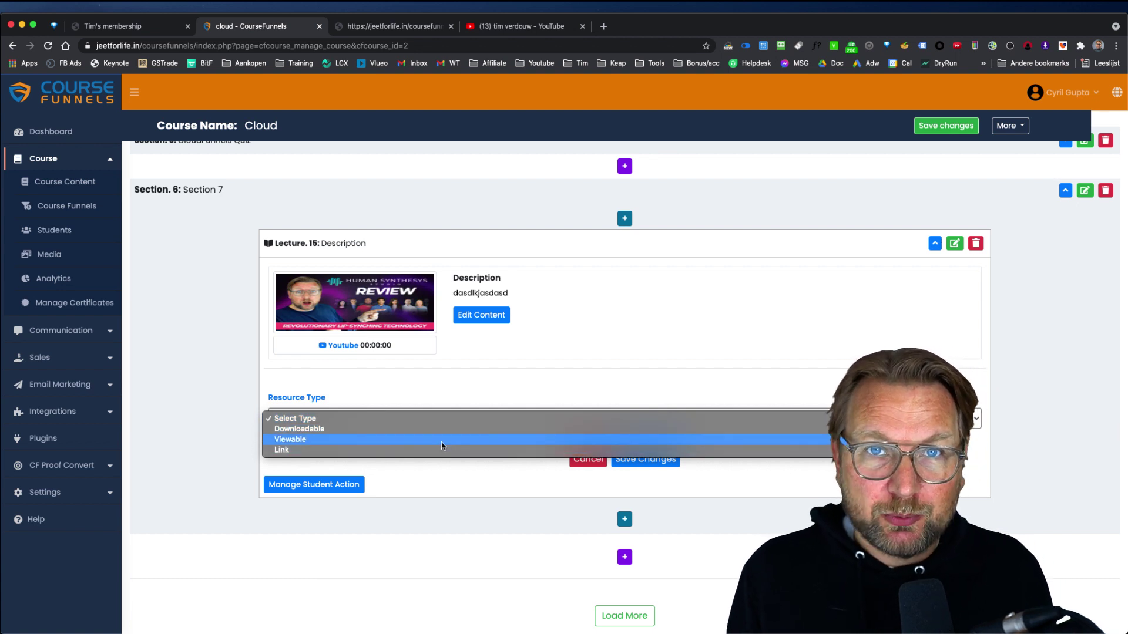
left_click(445, 485)
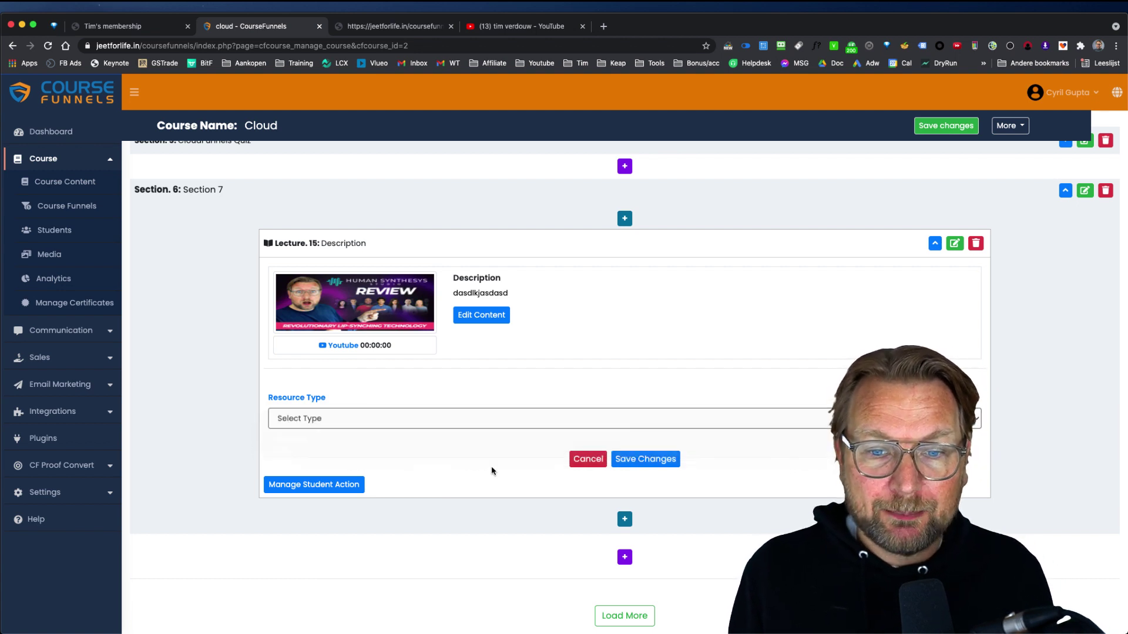
left_click(578, 465)
- Examine the "Description" lecture's student action options for comments and likes, and compare them with the lesson page in the member view
left_click(349, 421)
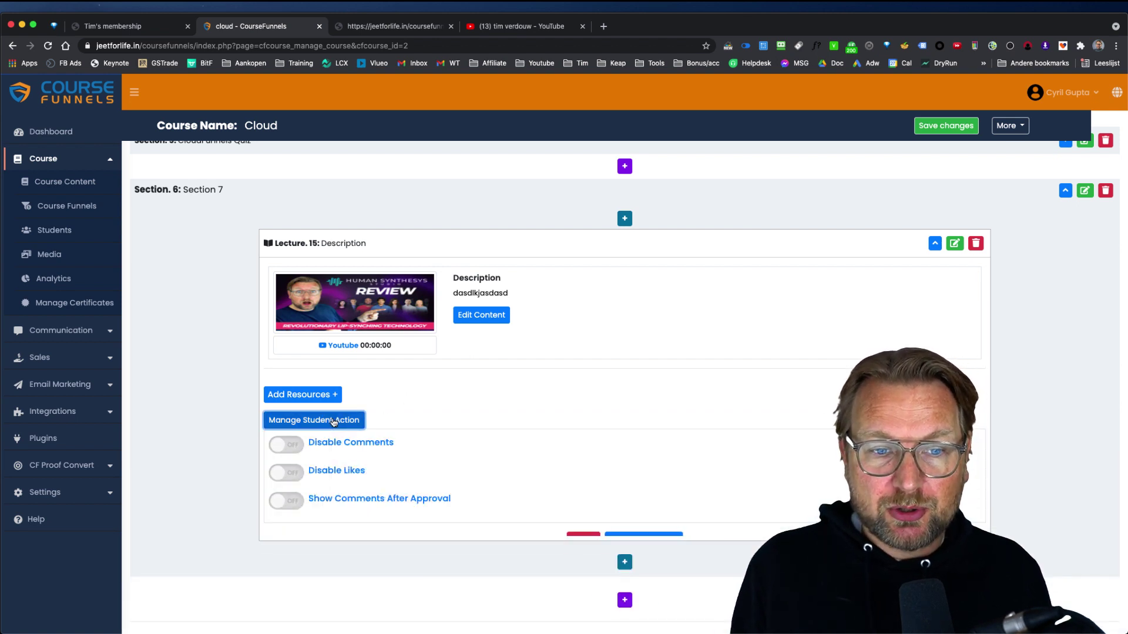
scroll(470, 400, "down", 3)
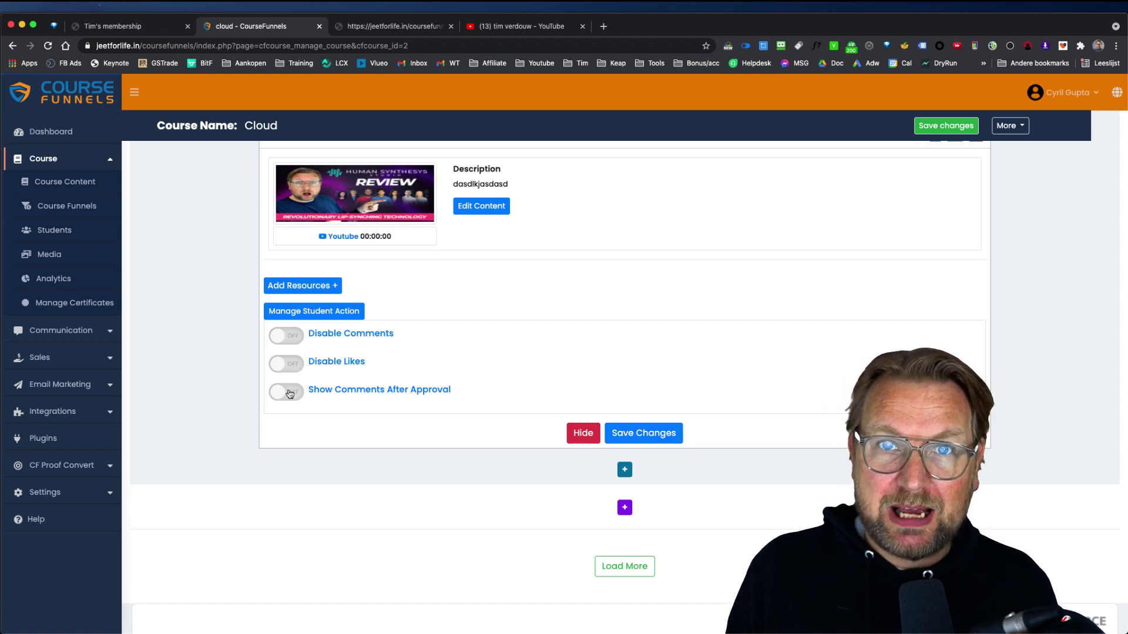
scroll(476, 333, "up", 3)
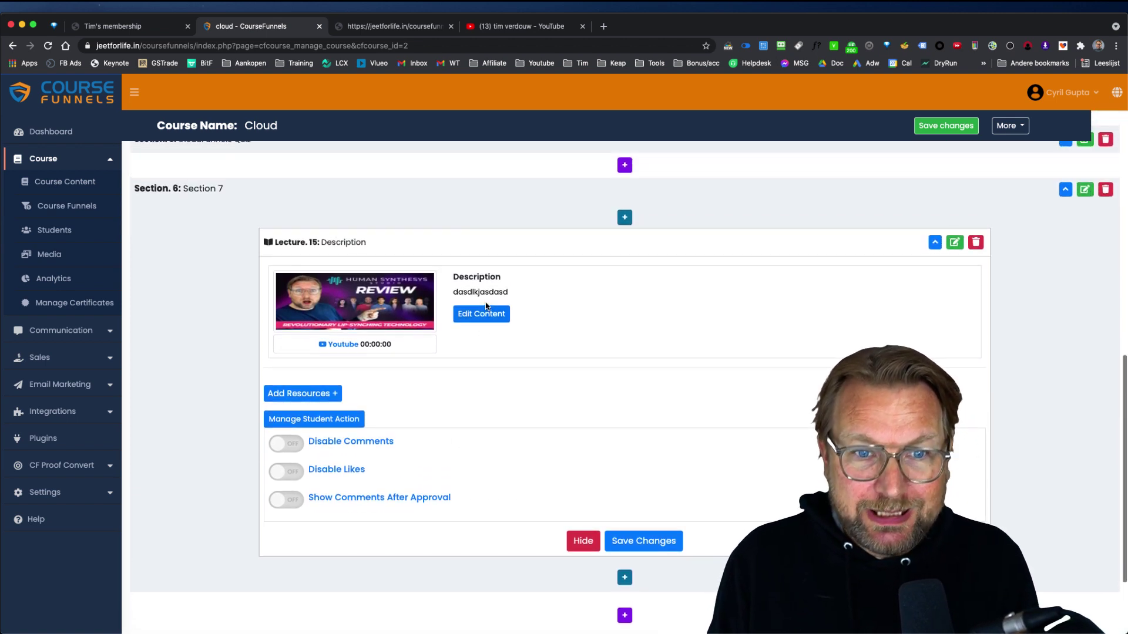
left_click(422, 26)
scroll(522, 368, "down", 4)
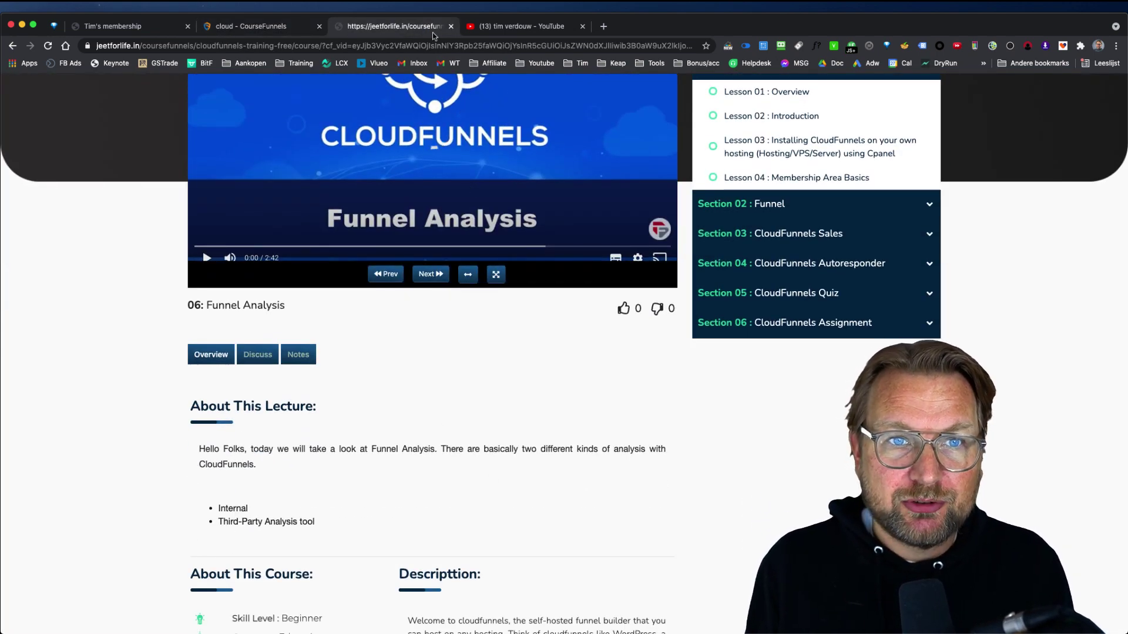
left_click(273, 30)
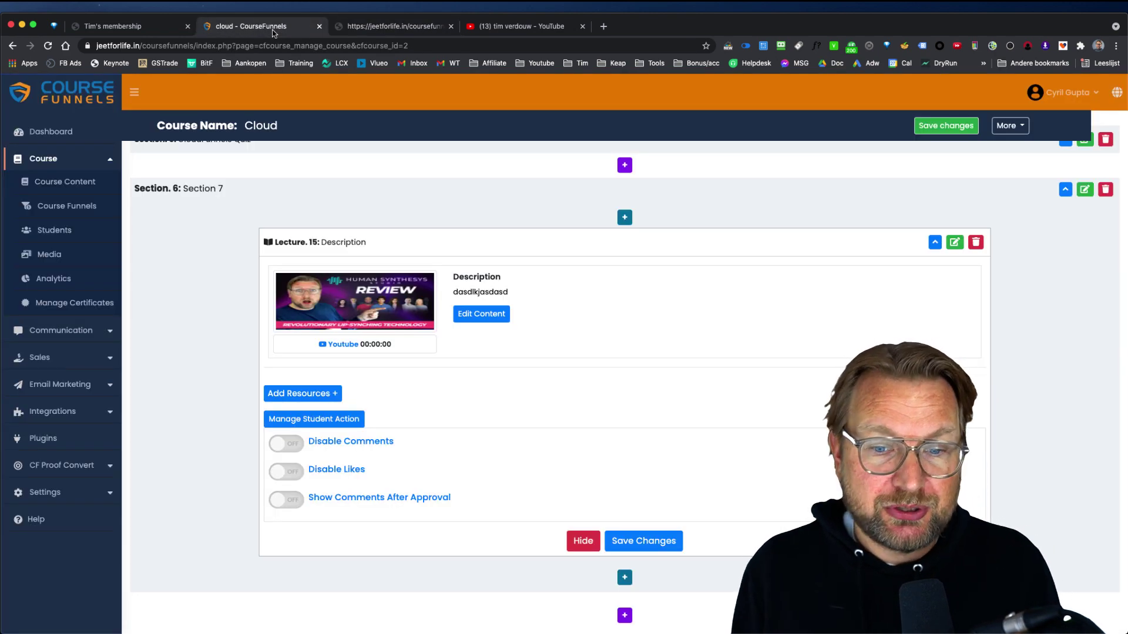
- Add a quiz titled "Quiz" to "Section 7" below the "Description" lecture
scroll(427, 166, "down", 2)
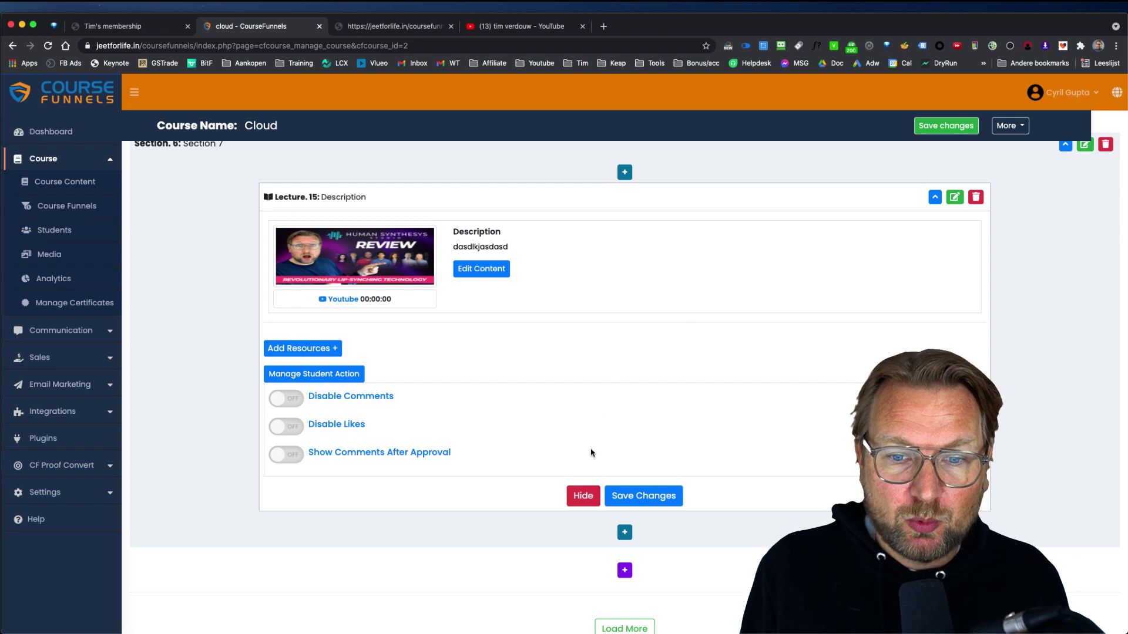
left_click(625, 533)
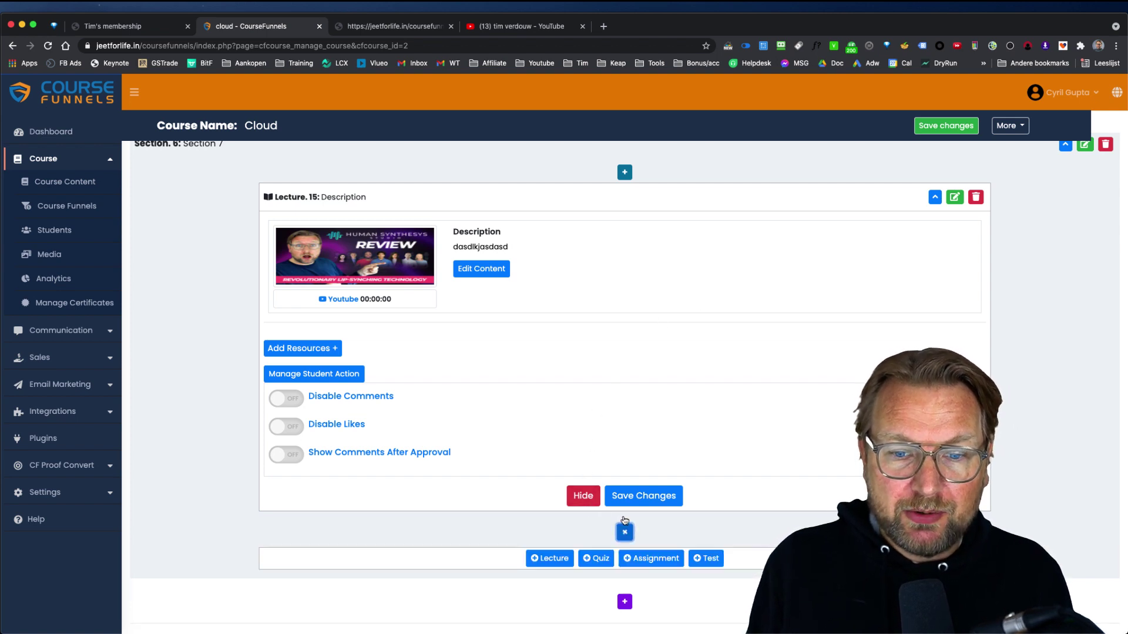
scroll(647, 470, "down", 3)
left_click(597, 449)
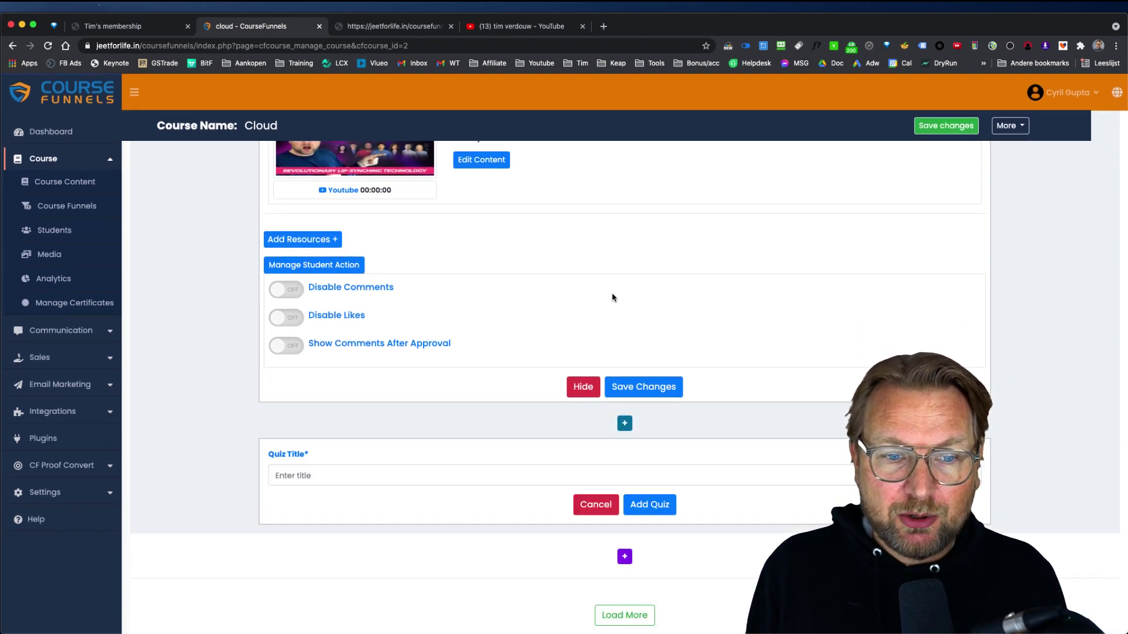
scroll(587, 306, "down", 2)
left_click(429, 408)
type("Quiz")
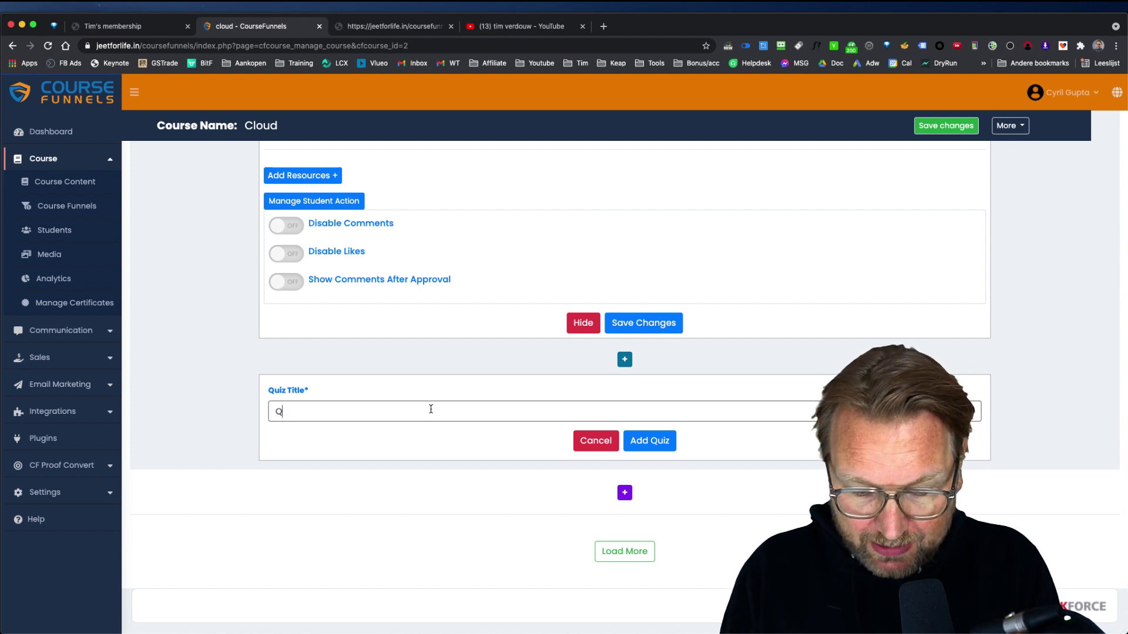
left_click(650, 441)
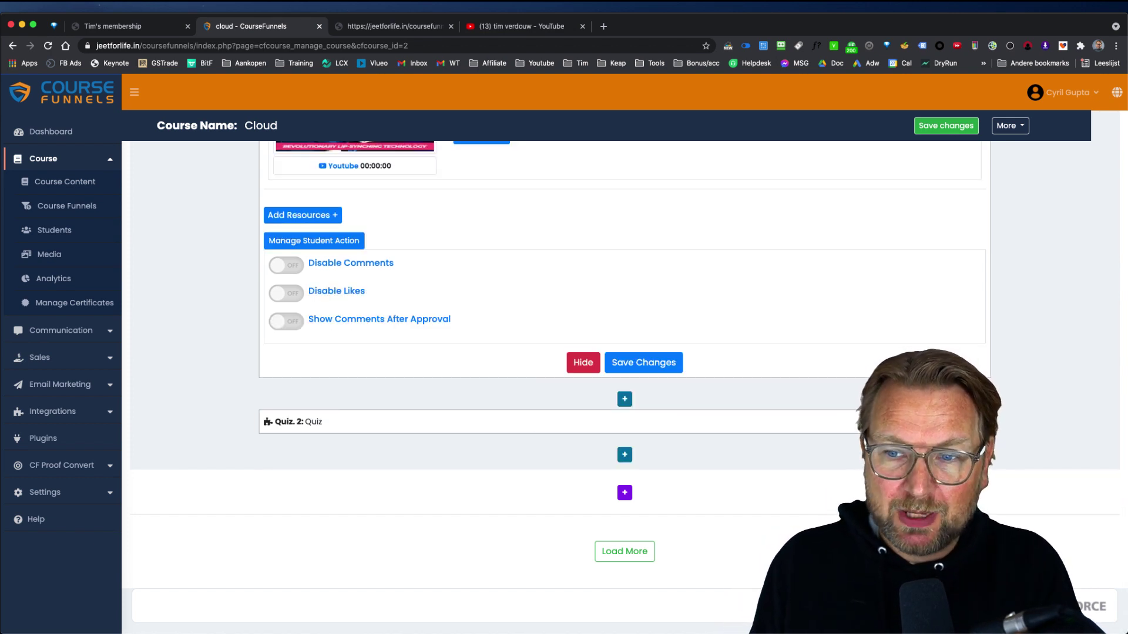
- Open the new quiz's settings page separately and examine its basic info, including the duration and certificate download options
left_click(299, 422, "super")
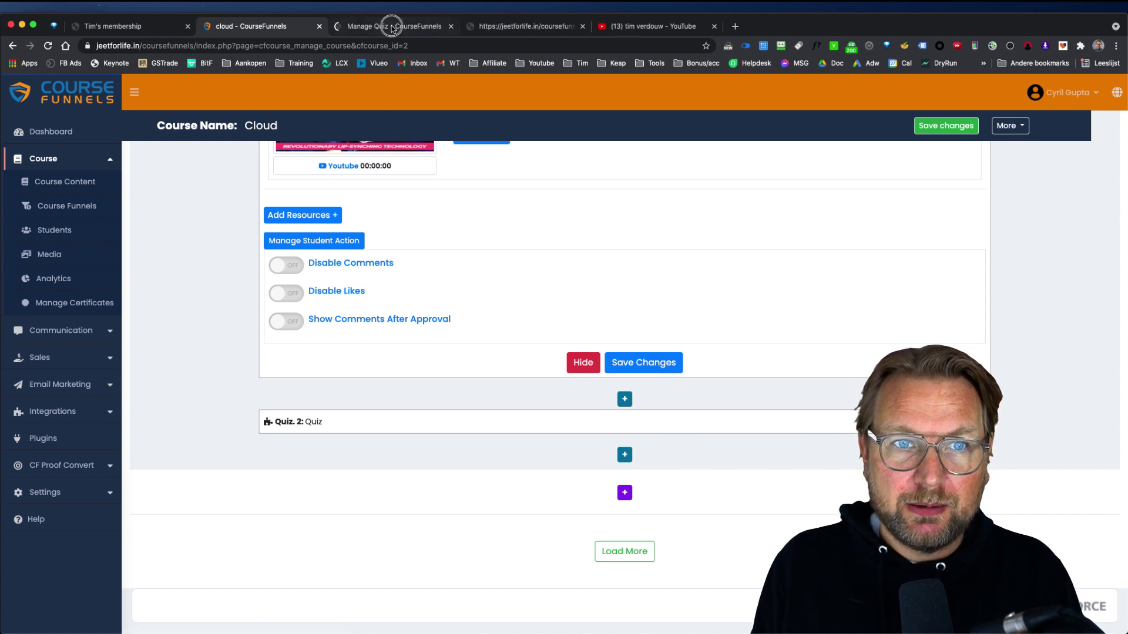
left_click(390, 26)
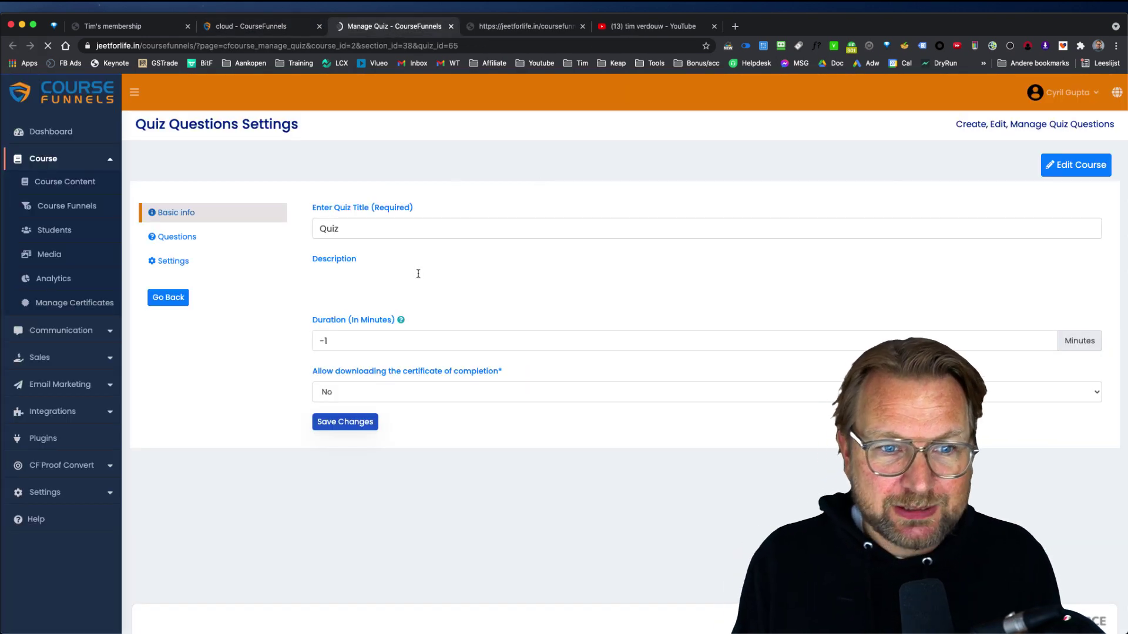
left_click_drag(341, 320, 317, 337)
left_click(317, 337)
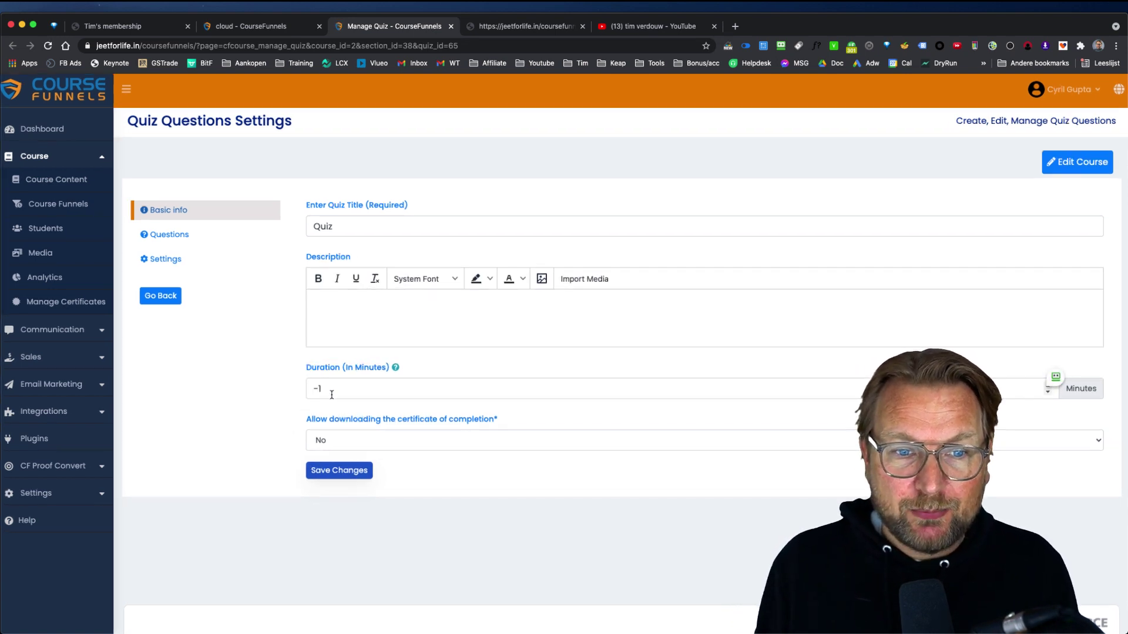
scroll(332, 394, "up", 5, "ctrl")
scroll(194, 353, "left", 5)
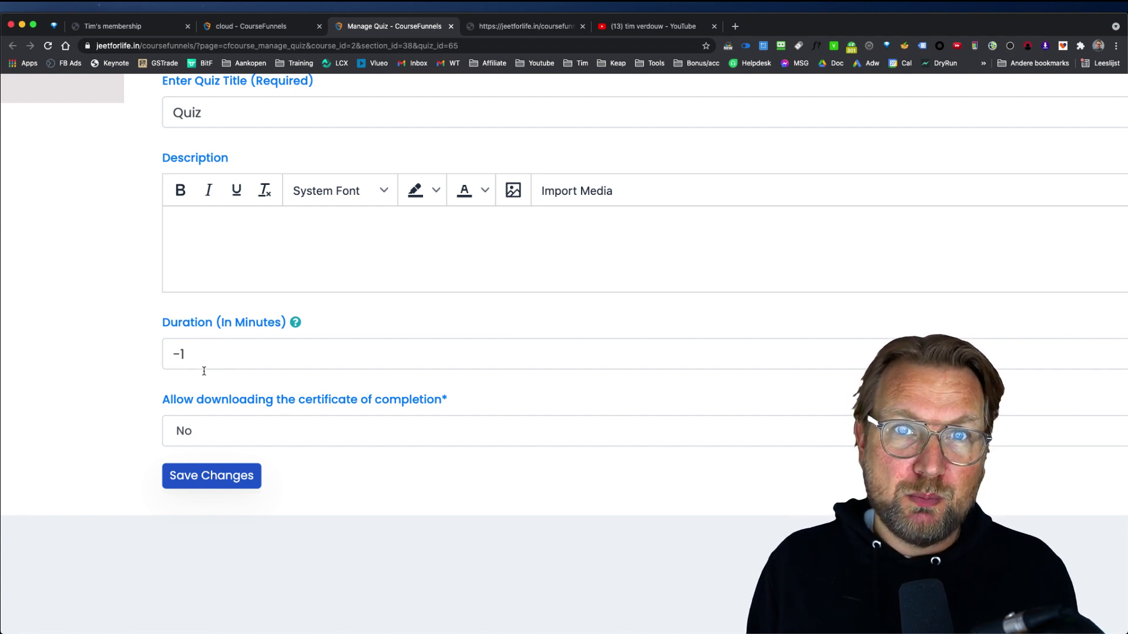
scroll(203, 371, "down", 3)
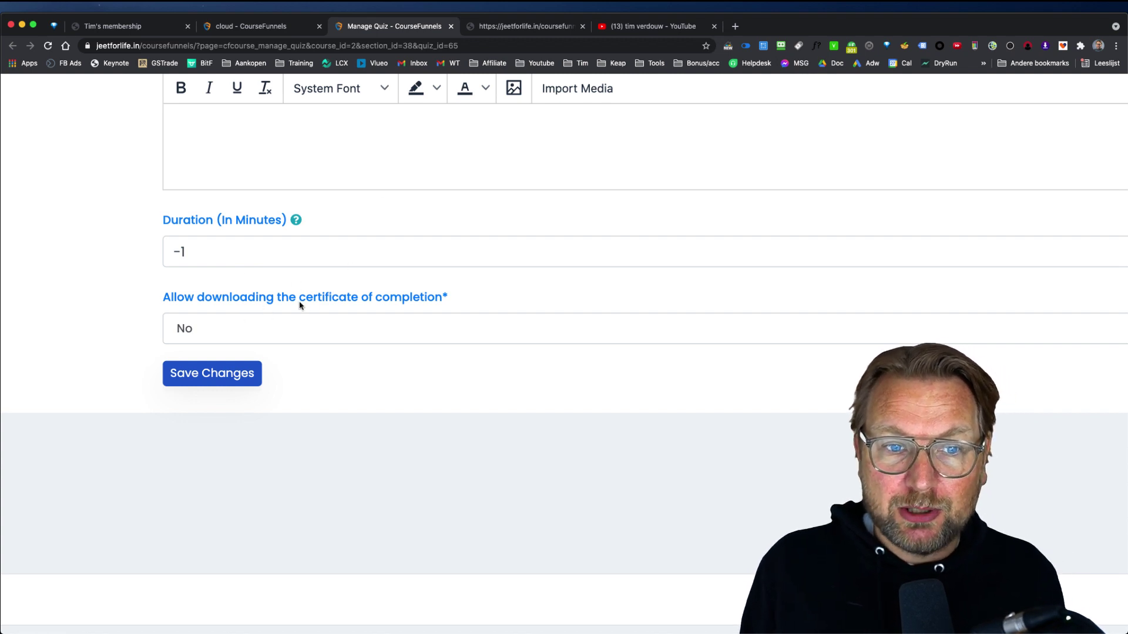
key("super+0")
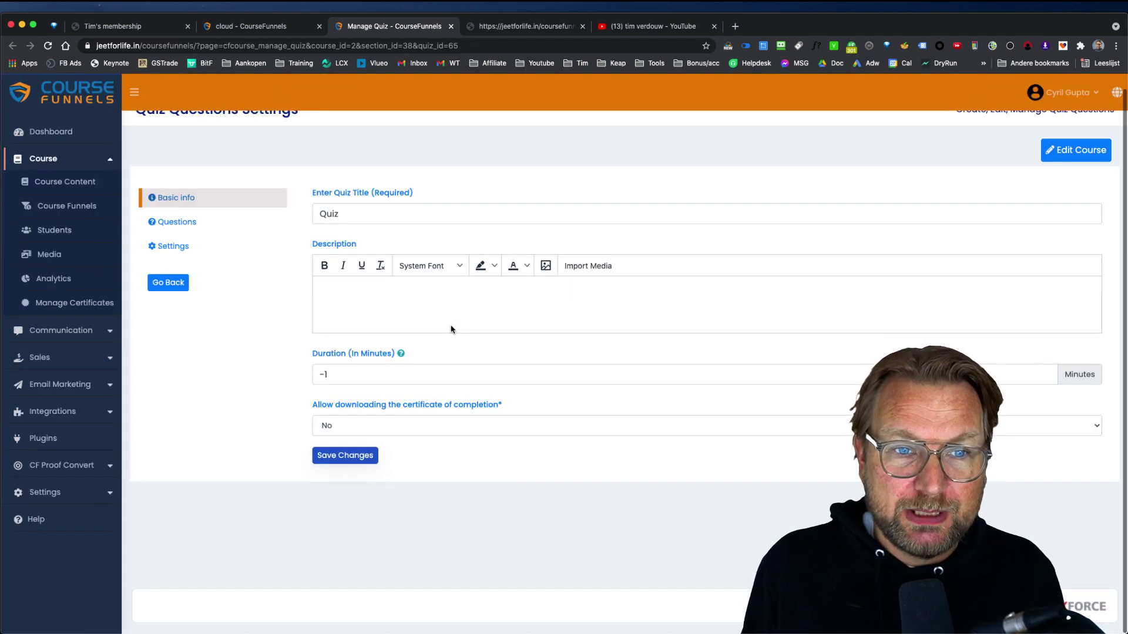
- Start adding a quiz question of the type "Only one answer to choose"
left_click(196, 222)
left_click(699, 215)
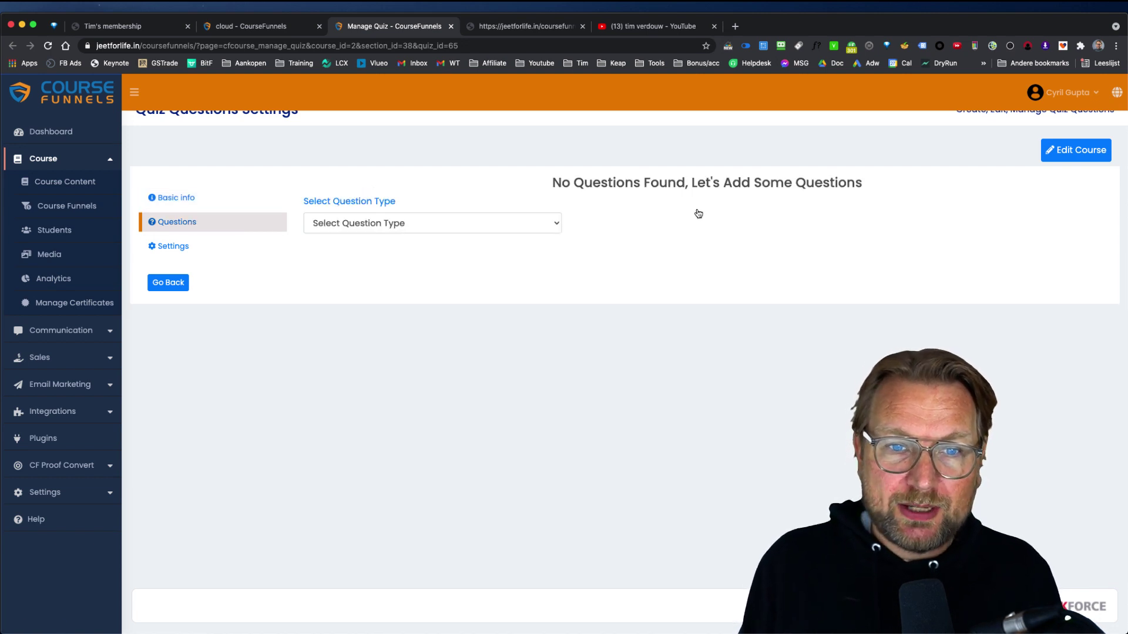
left_click(481, 221)
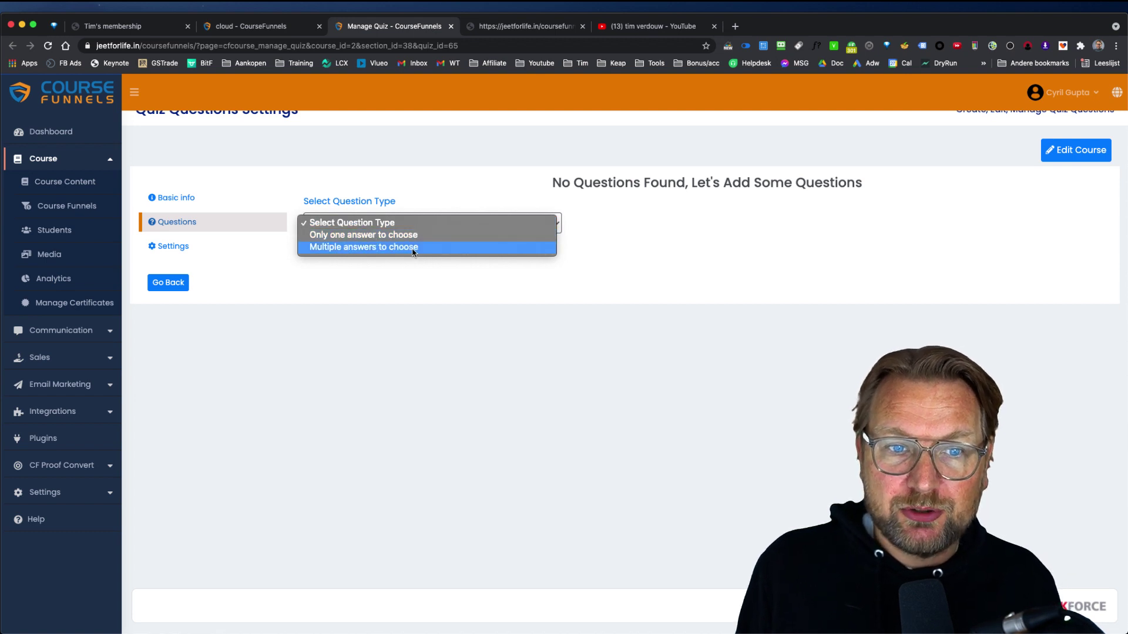
left_click(383, 238)
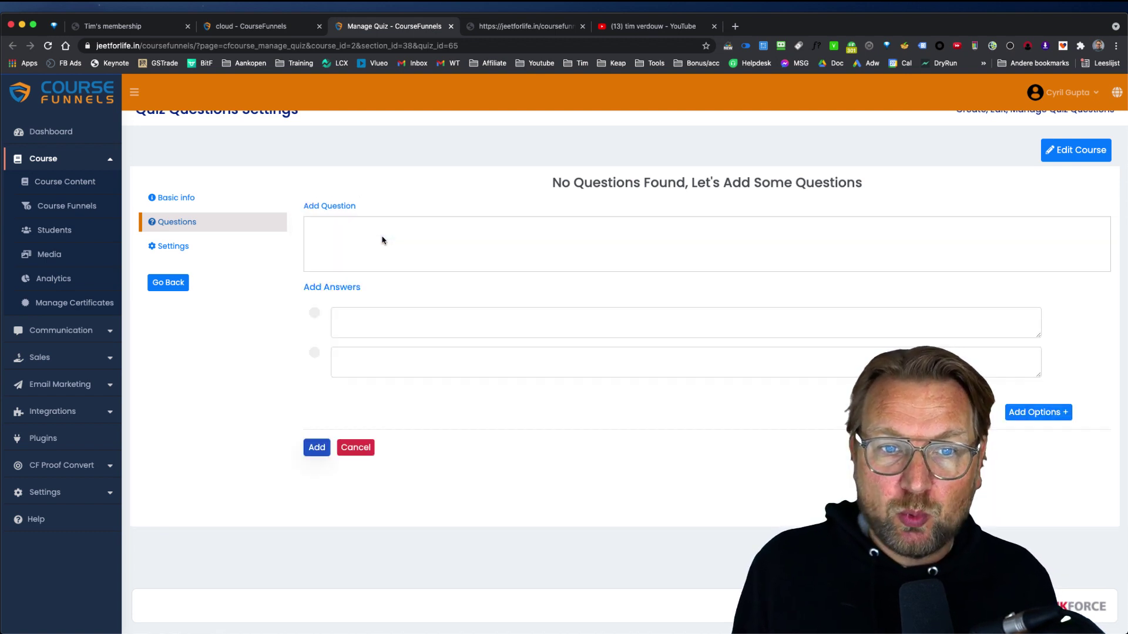
- Draft the question "ldakjdlkasjd" with answers "A" and "B", mark "A" as correct, and close the quiz page without saving
left_click(448, 257)
type("ldakjdlkasjd")
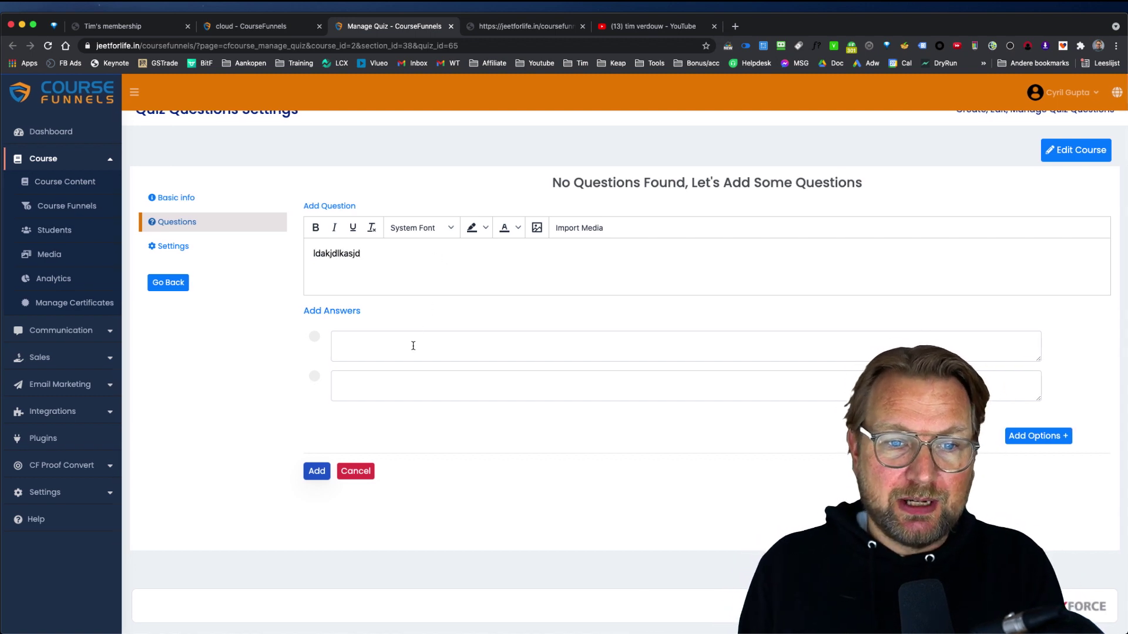
left_click(413, 346)
type("A")
left_click(426, 385)
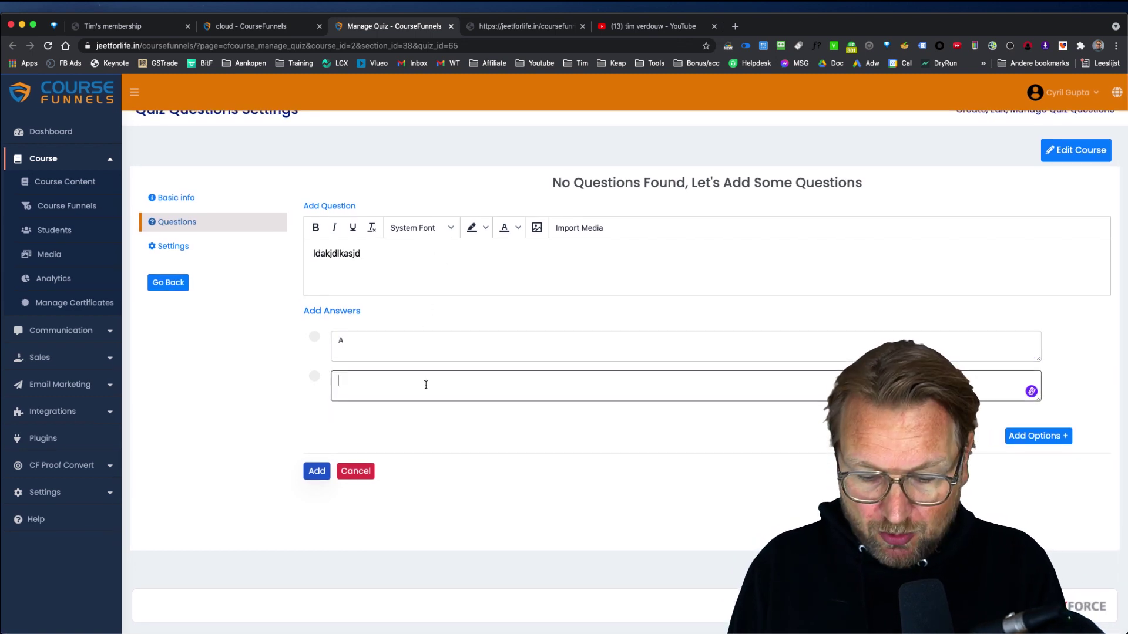
left_click(316, 338)
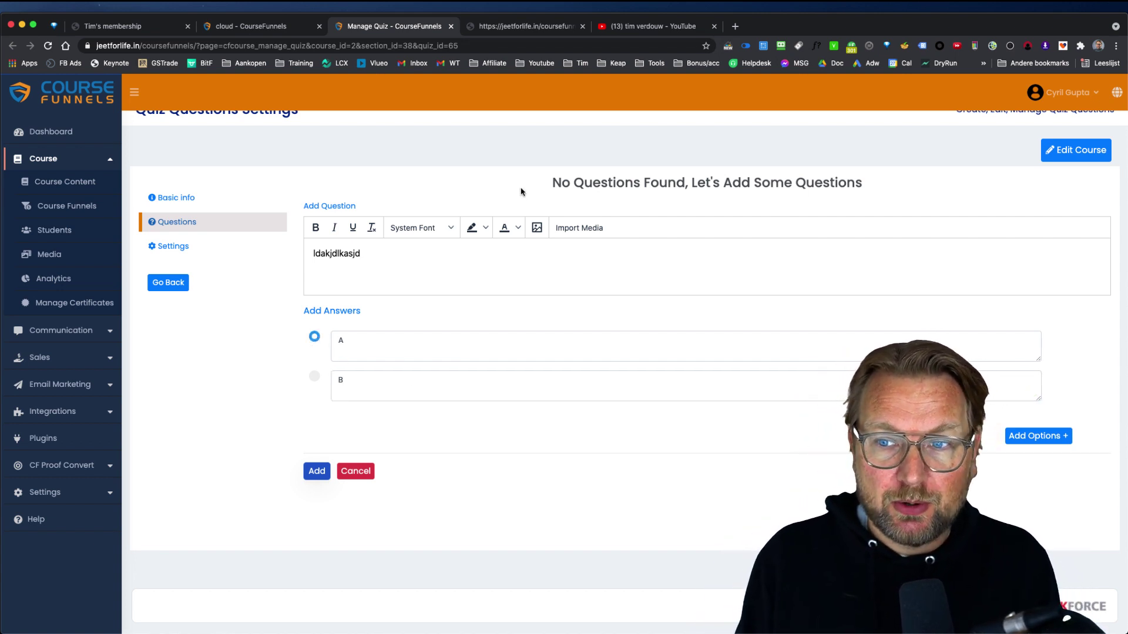
left_click(451, 27)
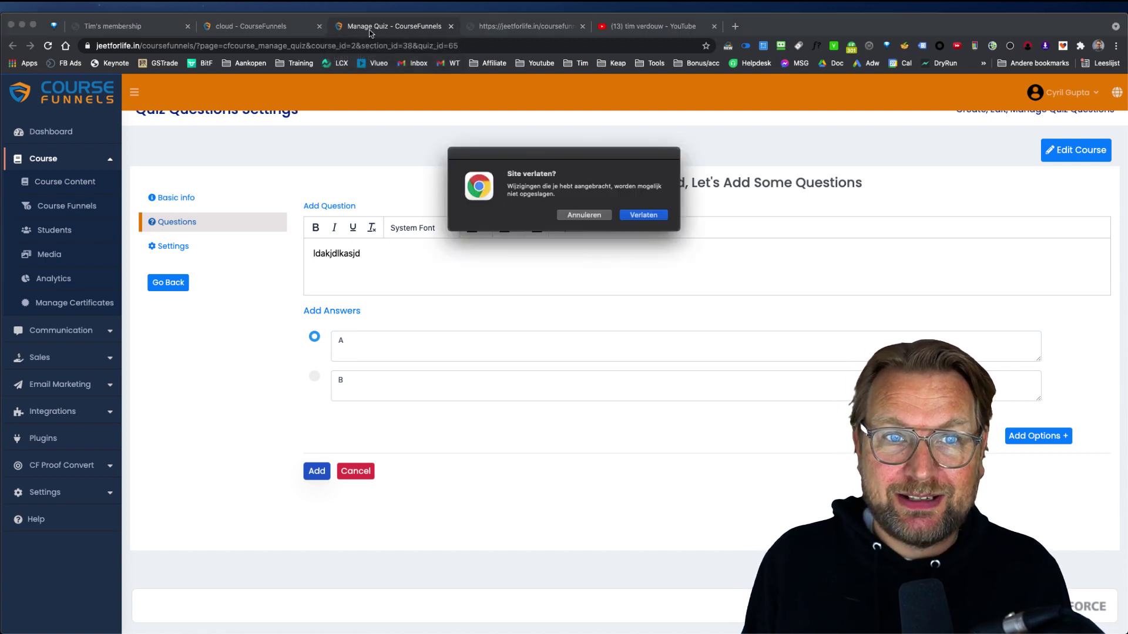
left_click(629, 213)
- Look over the Funnel Analysis lesson in the member view and return to the course content editor
left_click(393, 26)
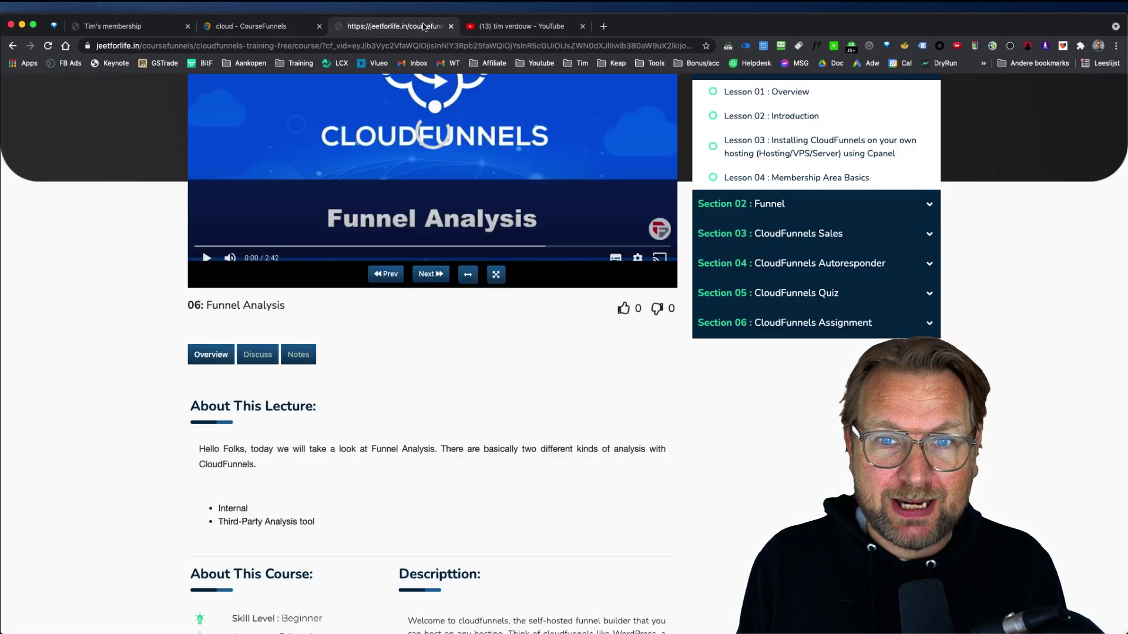
scroll(702, 174, "up", 3)
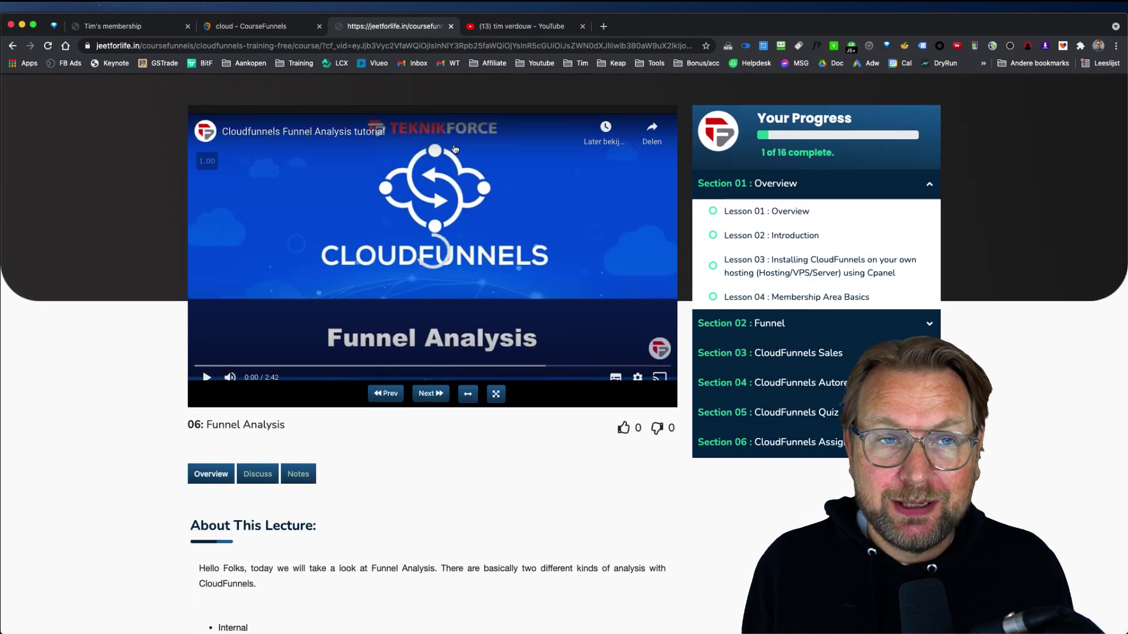
left_click(287, 29)
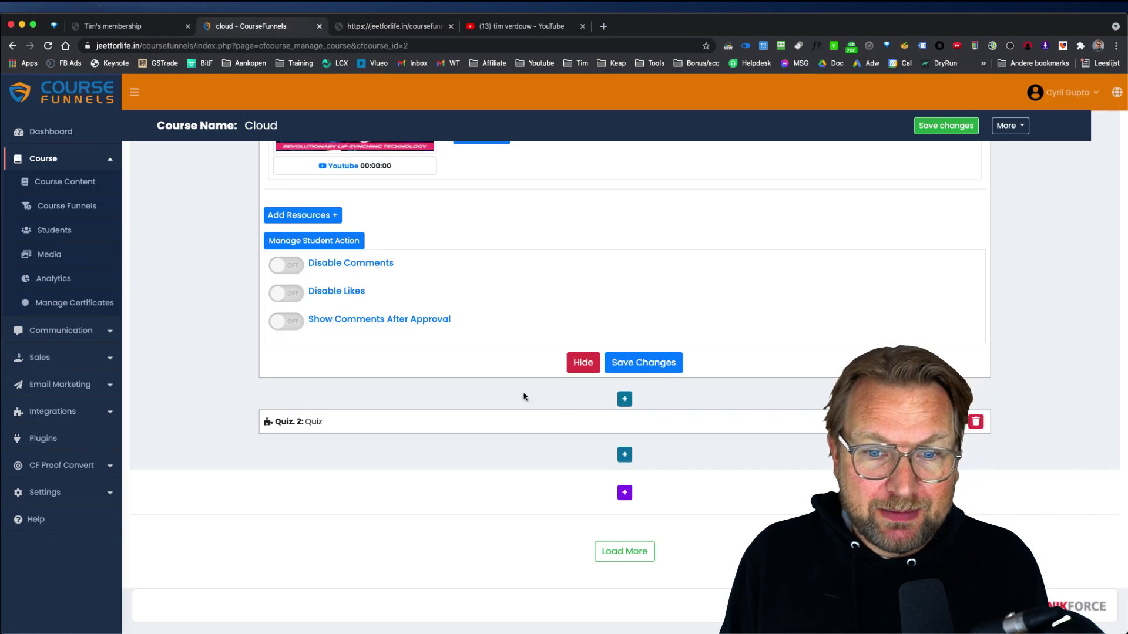
- Add an assignment titled "Assignment" to "Section 7" below the quiz
left_click(625, 455)
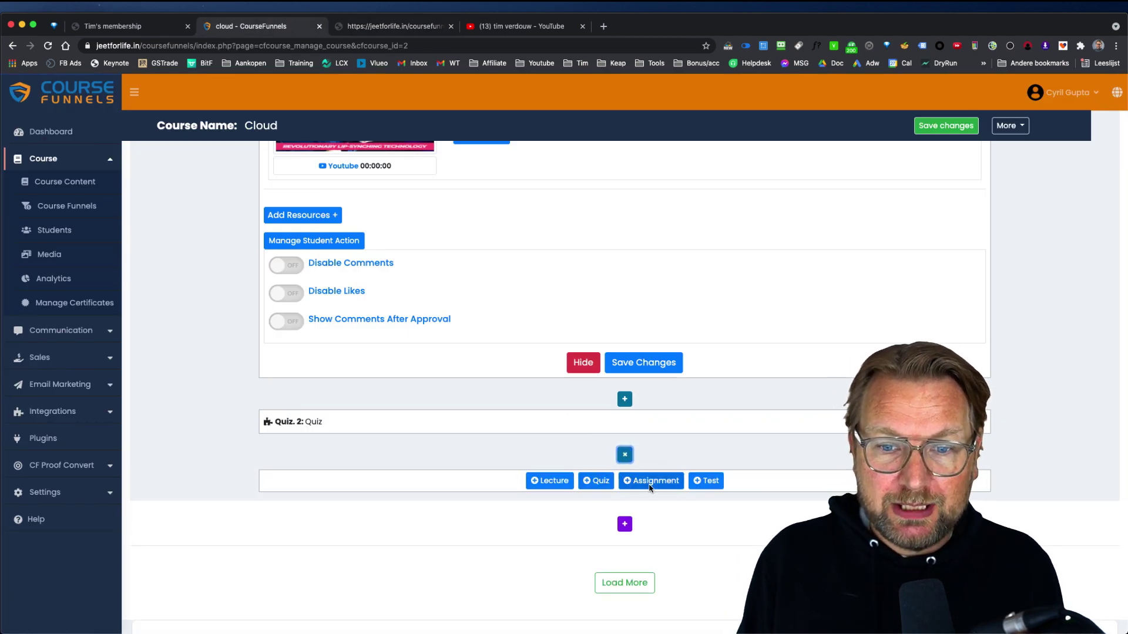
left_click(652, 483)
scroll(558, 476, "down", 2)
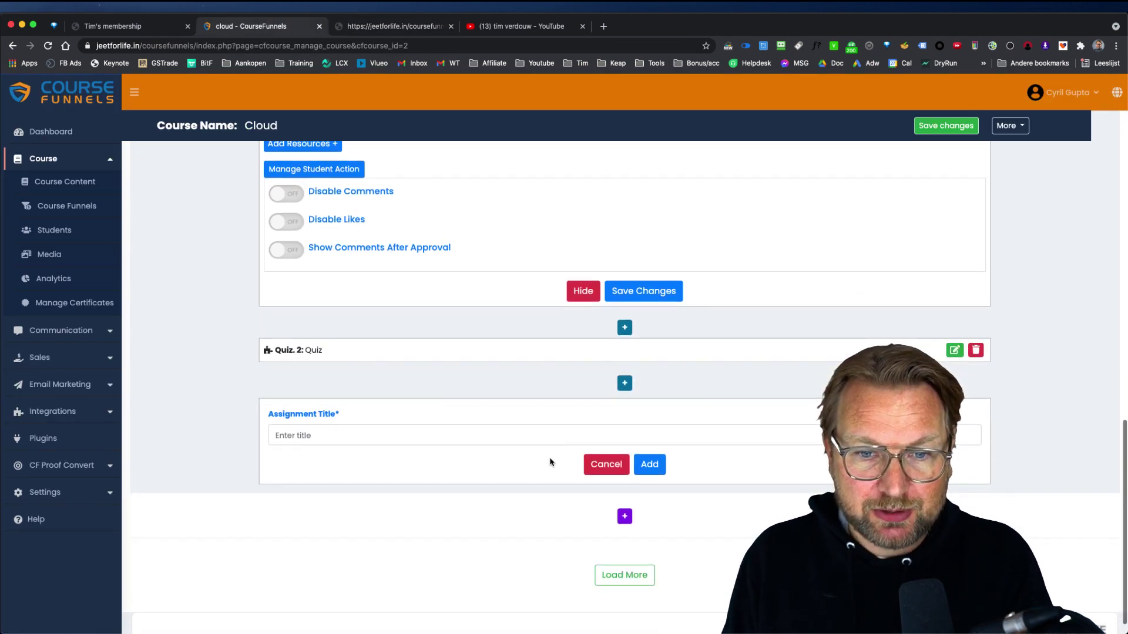
left_click(541, 435)
type("Assignment")
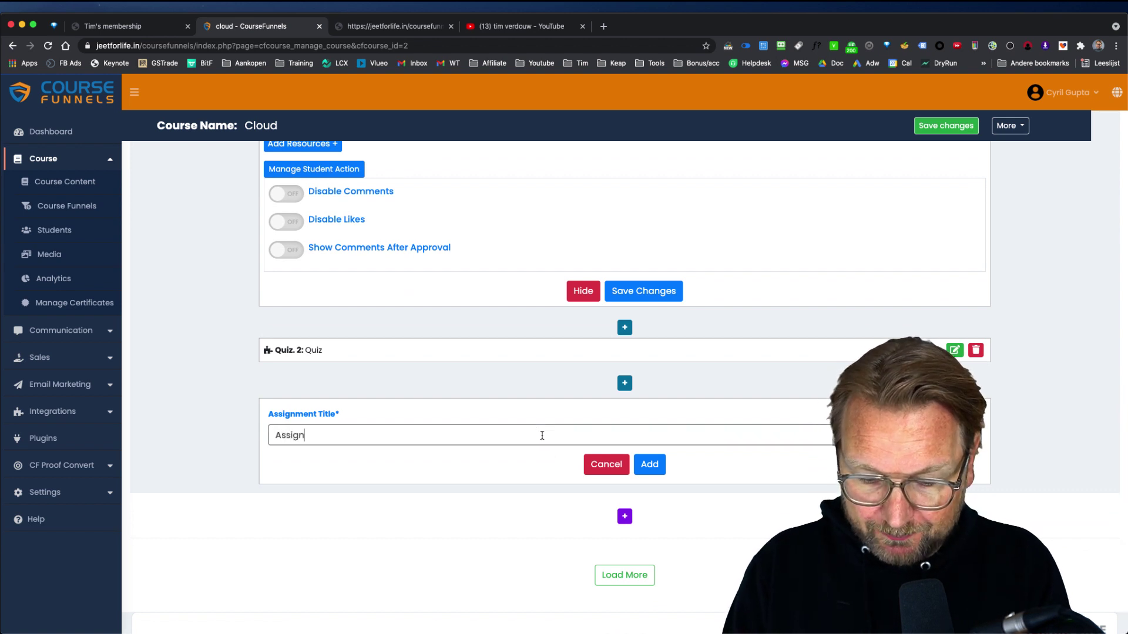
left_click(649, 464)
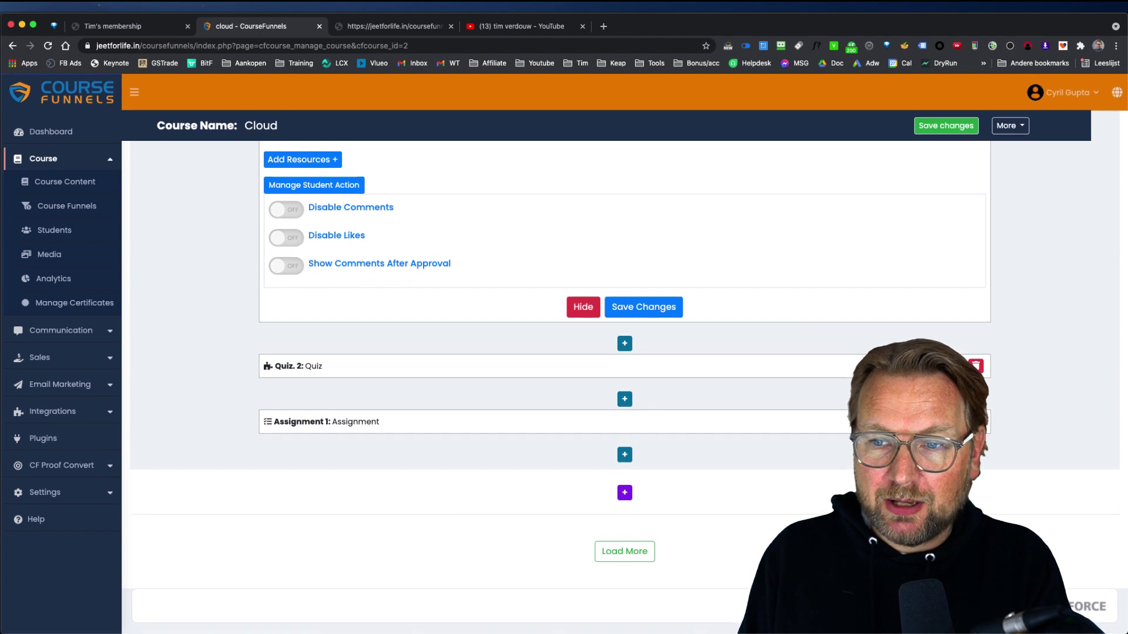
- Open the new assignment's settings in a separate browser tab and review its question form, instructions and solutions
left_click(959, 422, "super")
left_click(385, 27)
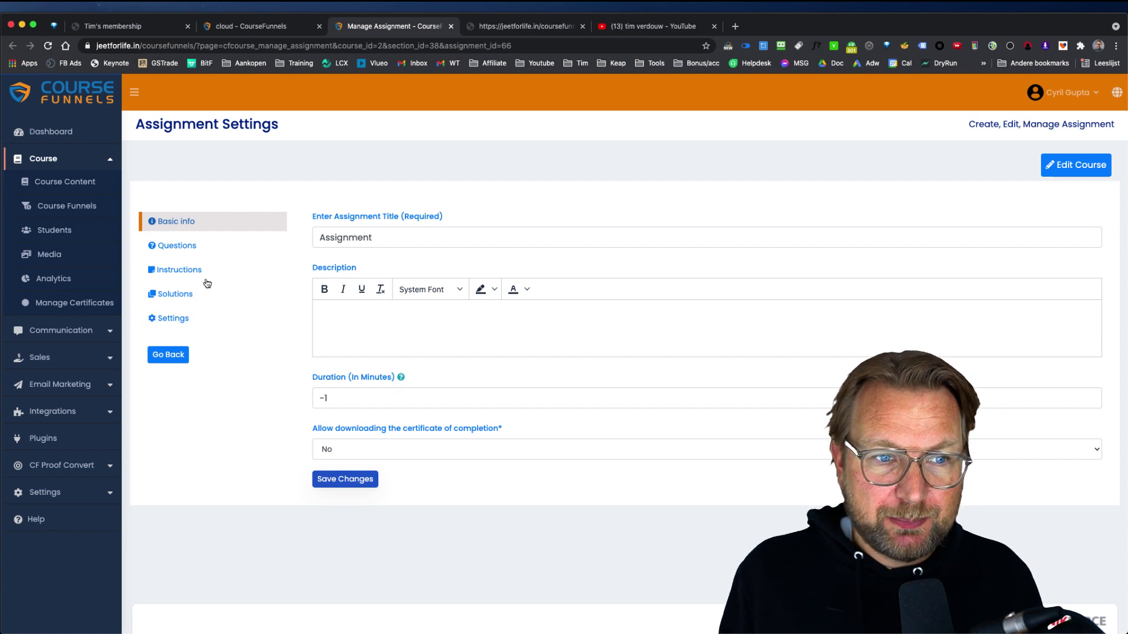
left_click(187, 251)
left_click(697, 238)
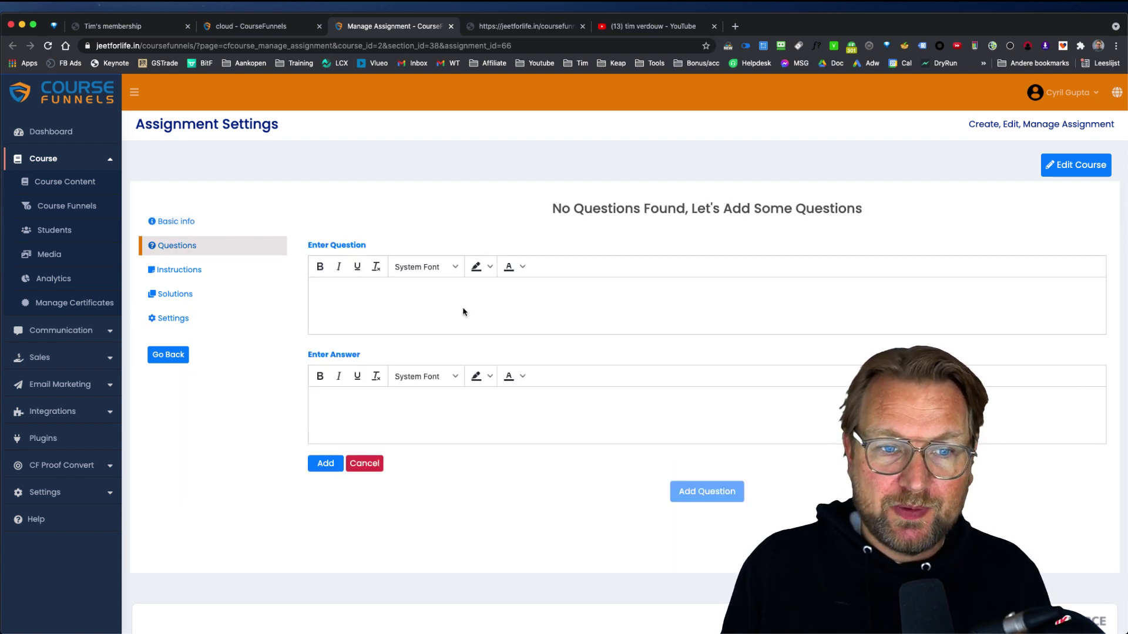
left_click(159, 270)
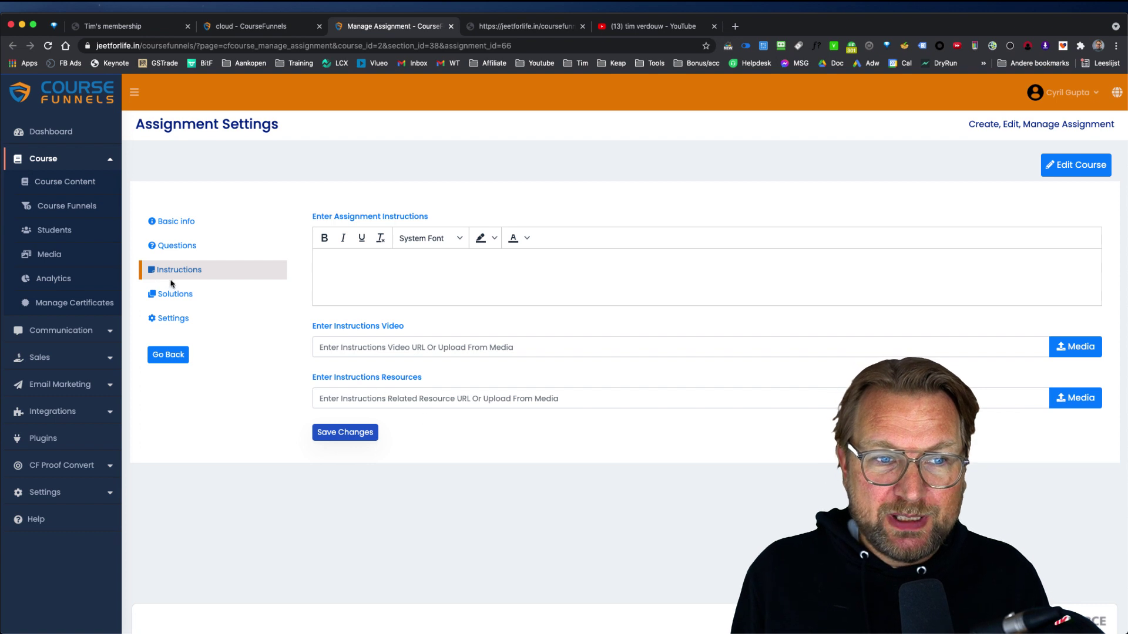
left_click(176, 294)
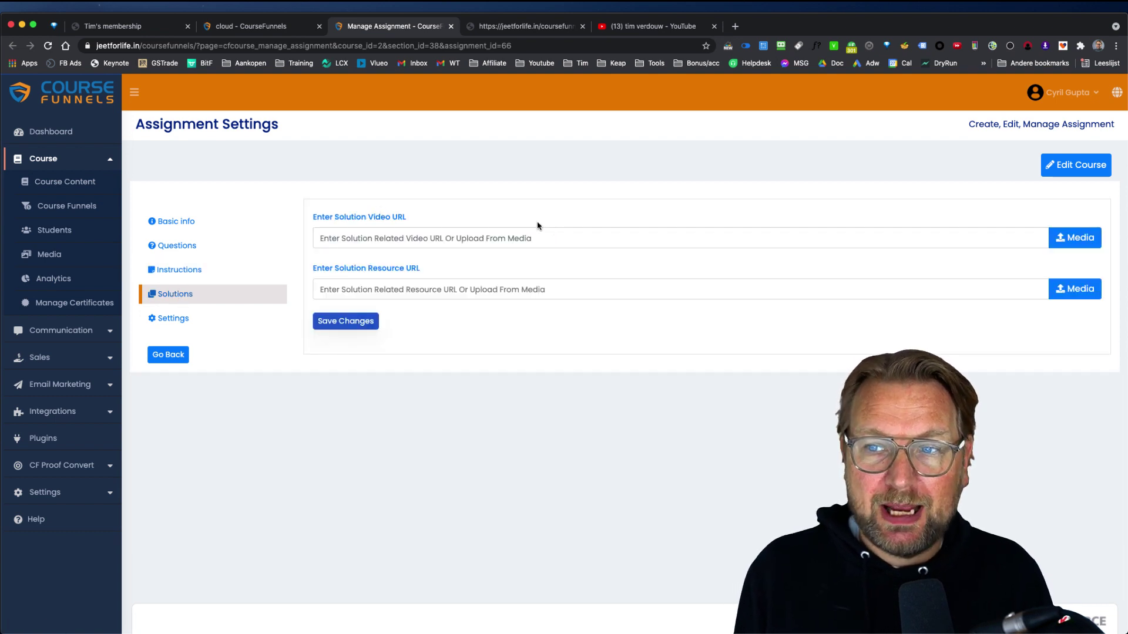
- Examine the assignment's comment, certificate and file upload options and its result comments, and return to the course editor
left_click(173, 325)
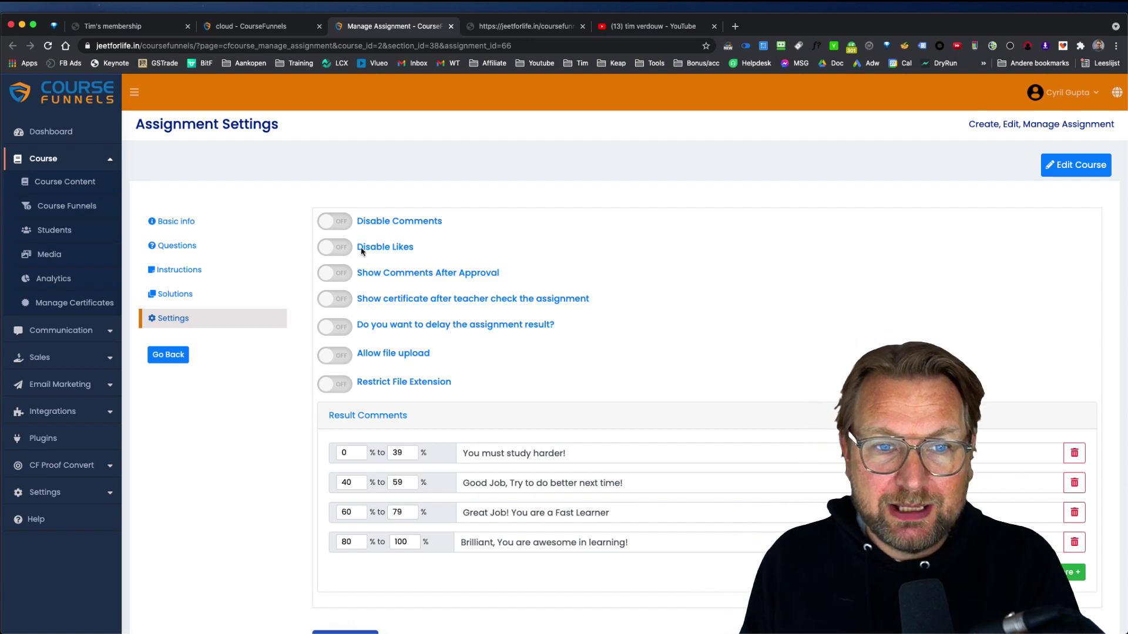
scroll(362, 252, "down", 3)
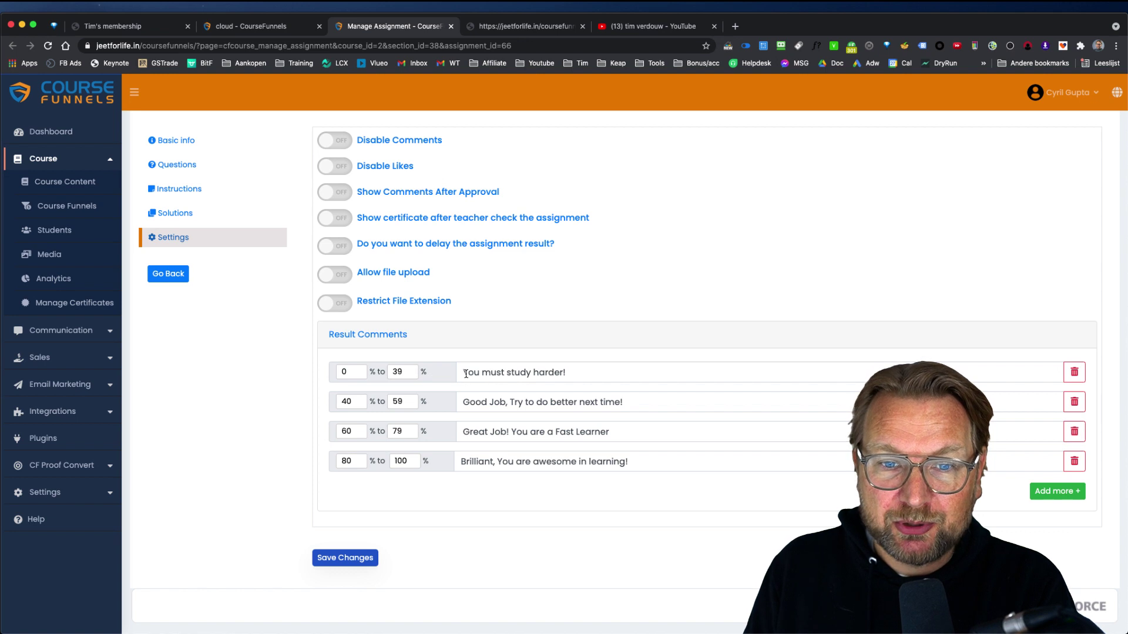
left_click_drag(466, 374, 594, 374)
left_click_drag(470, 403, 640, 402)
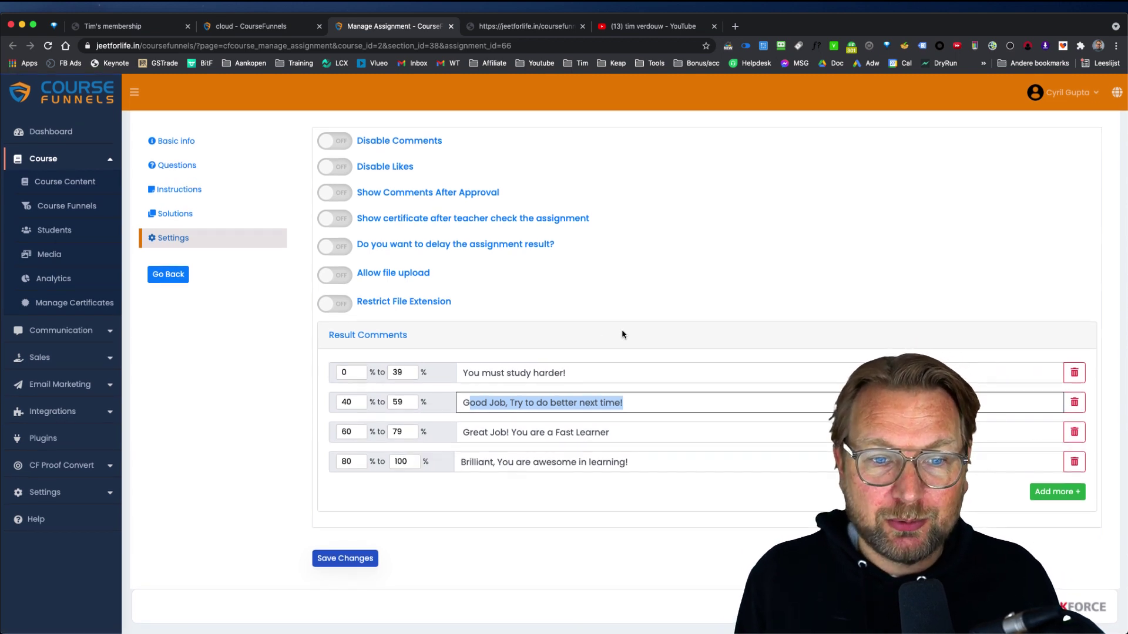
scroll(622, 335, "up", 2)
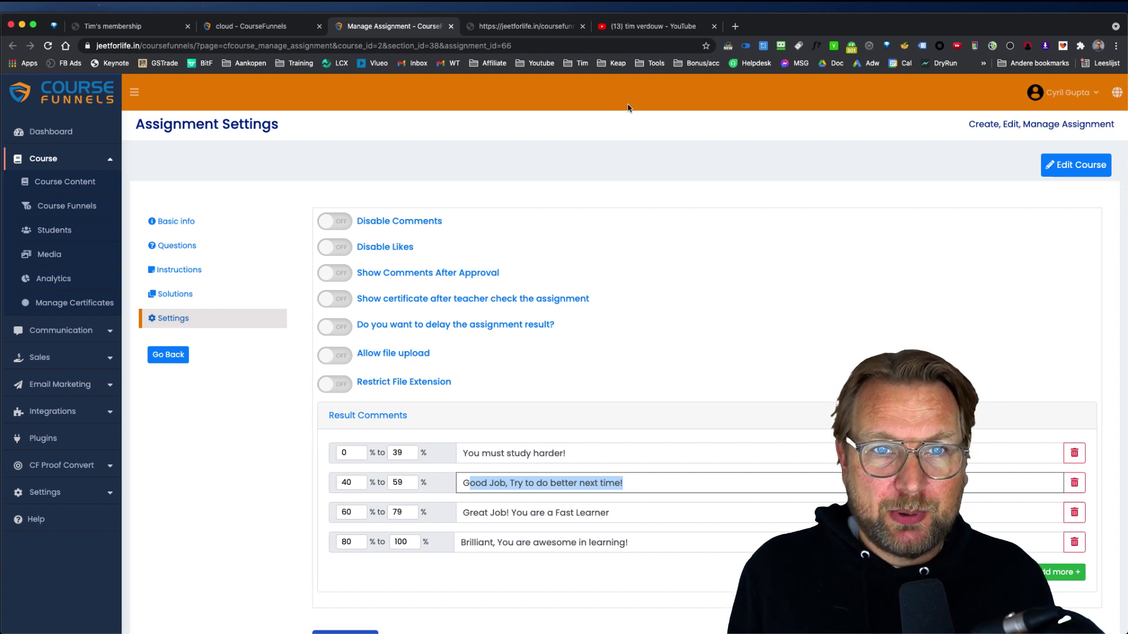
left_click(451, 27)
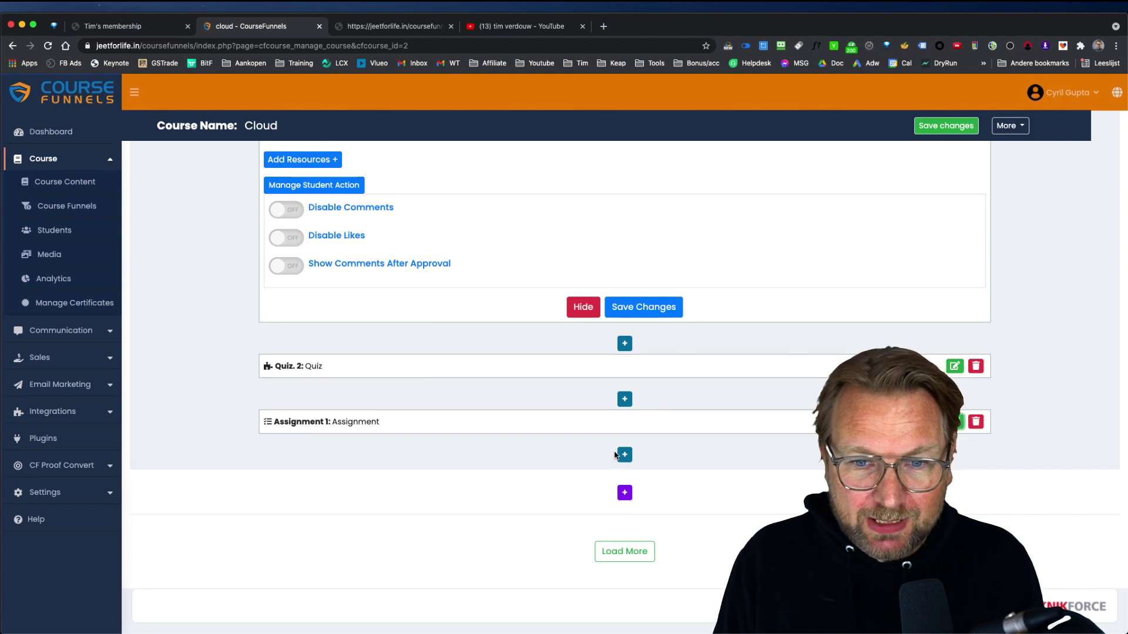
- Add a test titled "Test" to the section below the assignment
left_click(625, 454)
left_click(709, 482)
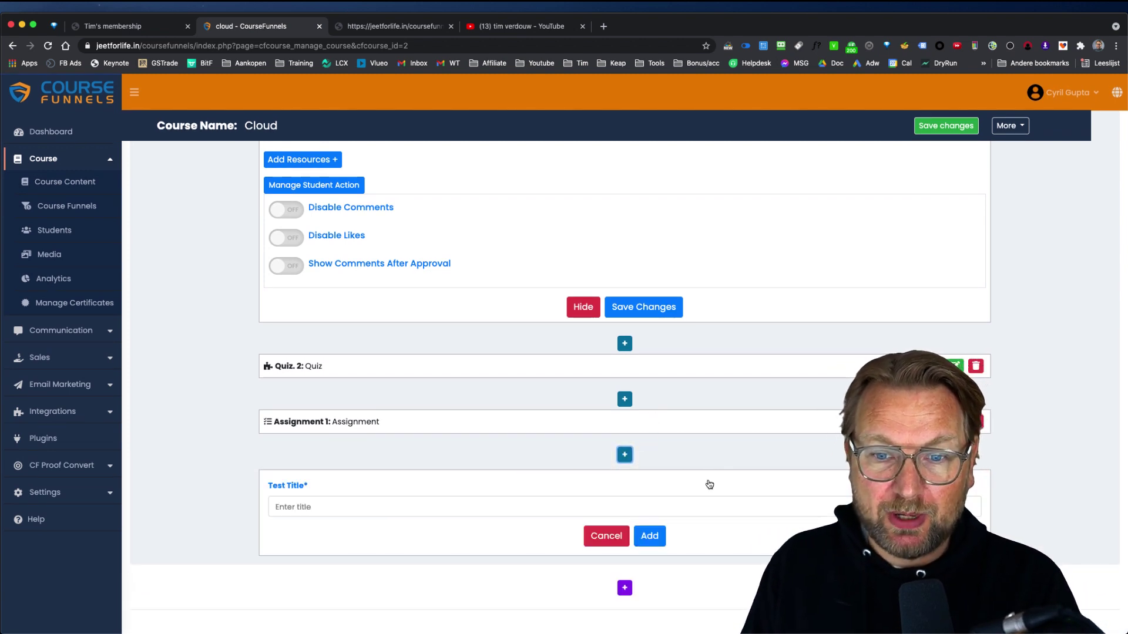
scroll(646, 470, "down", 3)
left_click(519, 410)
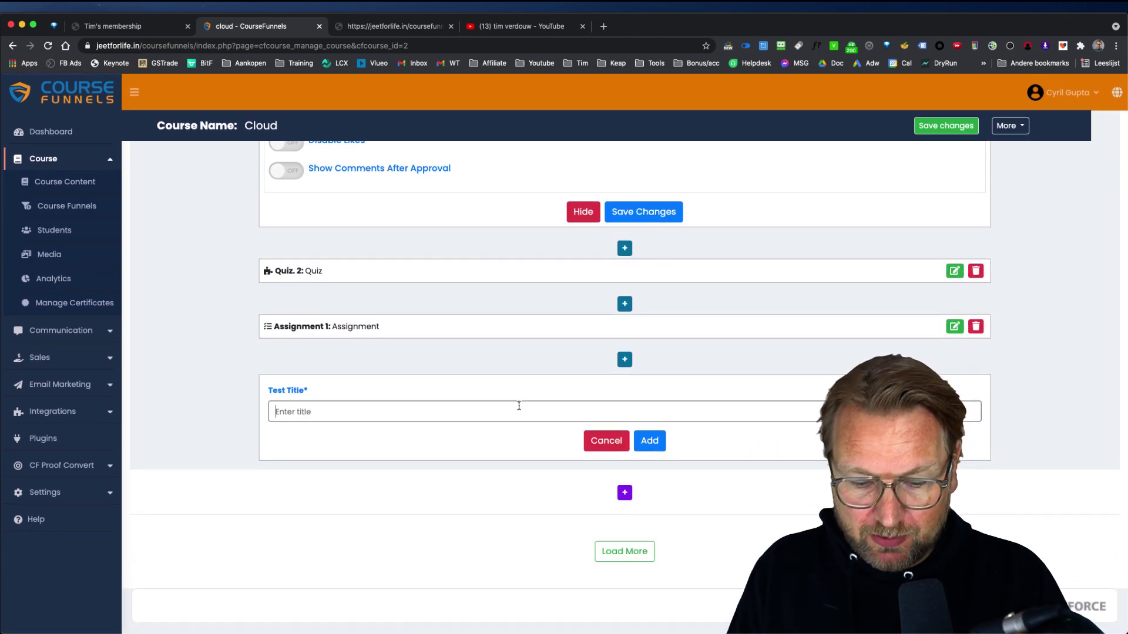
left_click(650, 442)
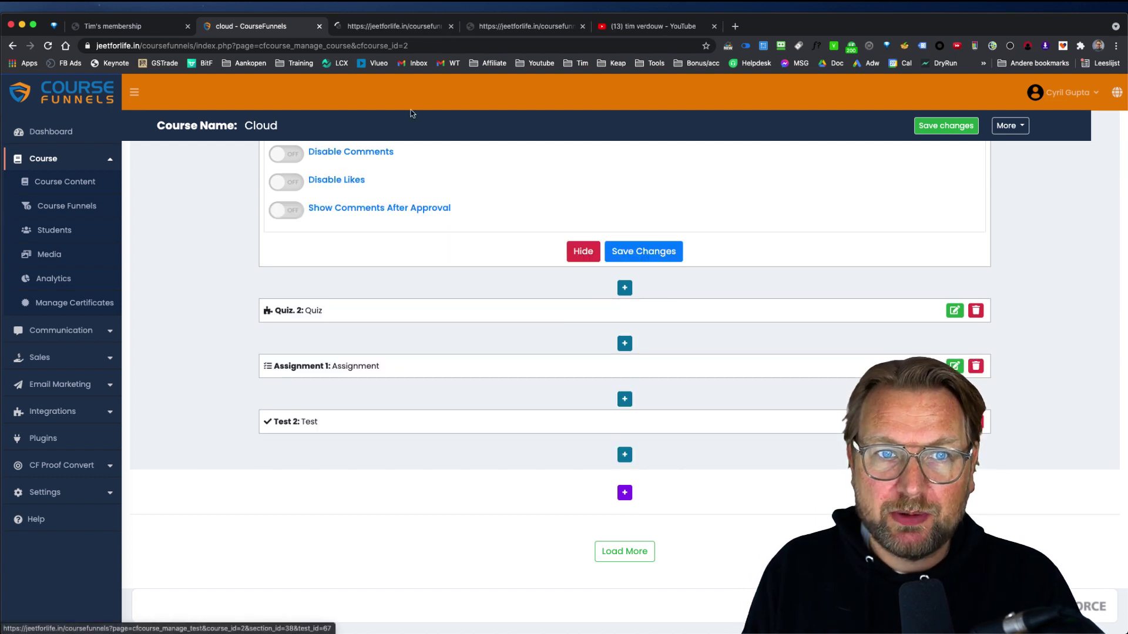
- Review the new test's question form, instructions and settings in a separate browser tab, and close it without saving
left_click(955, 421, "super")
left_click(382, 26)
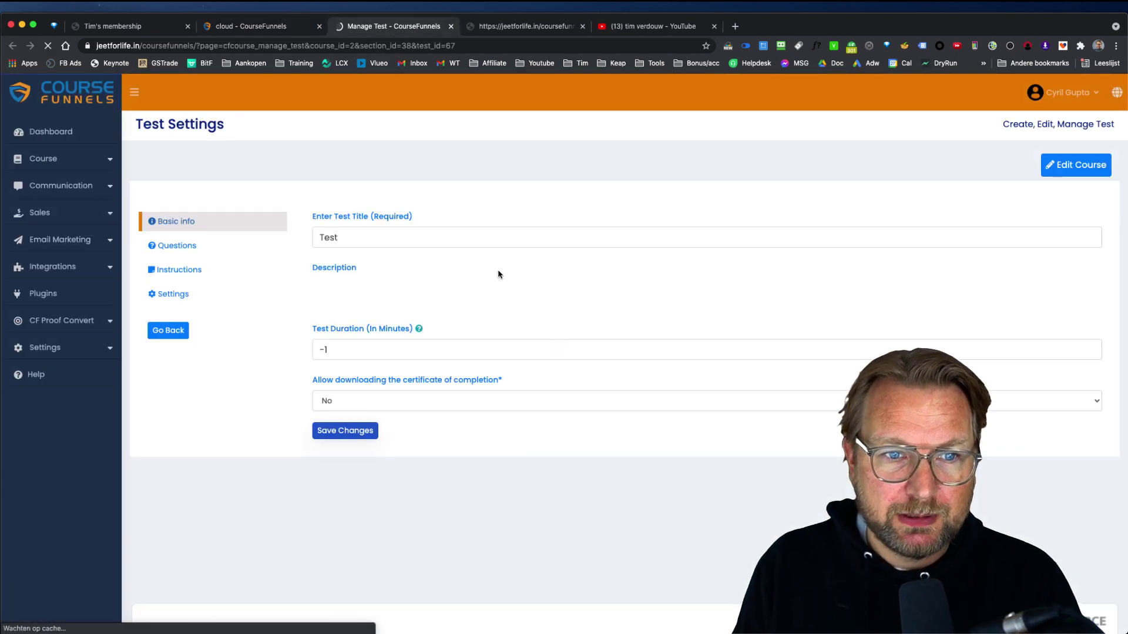
left_click(188, 252)
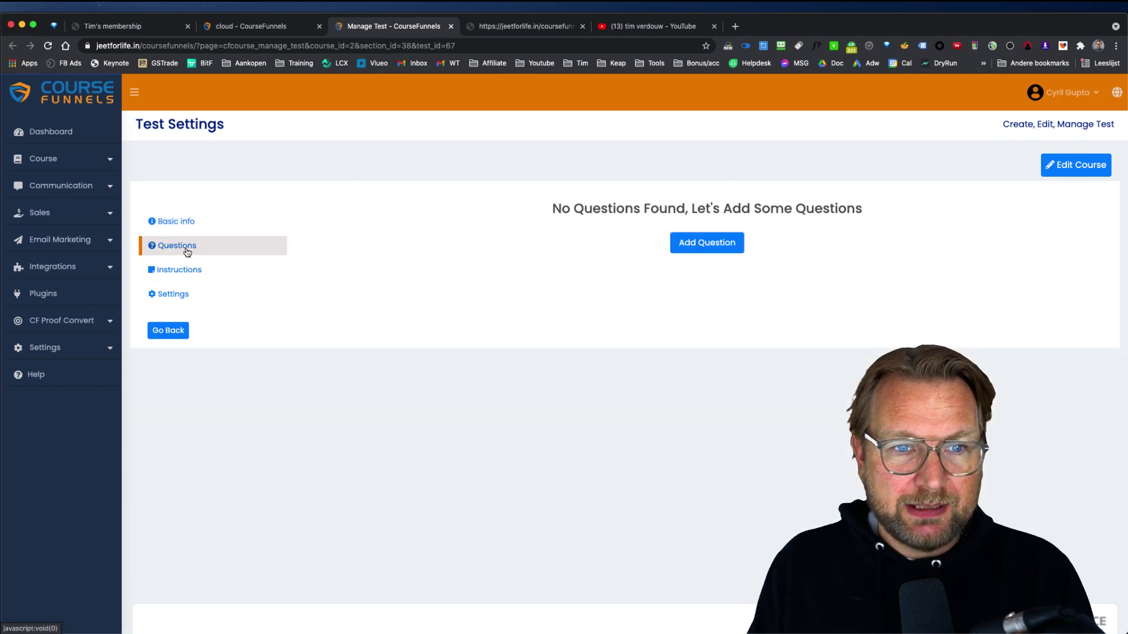
left_click(692, 243)
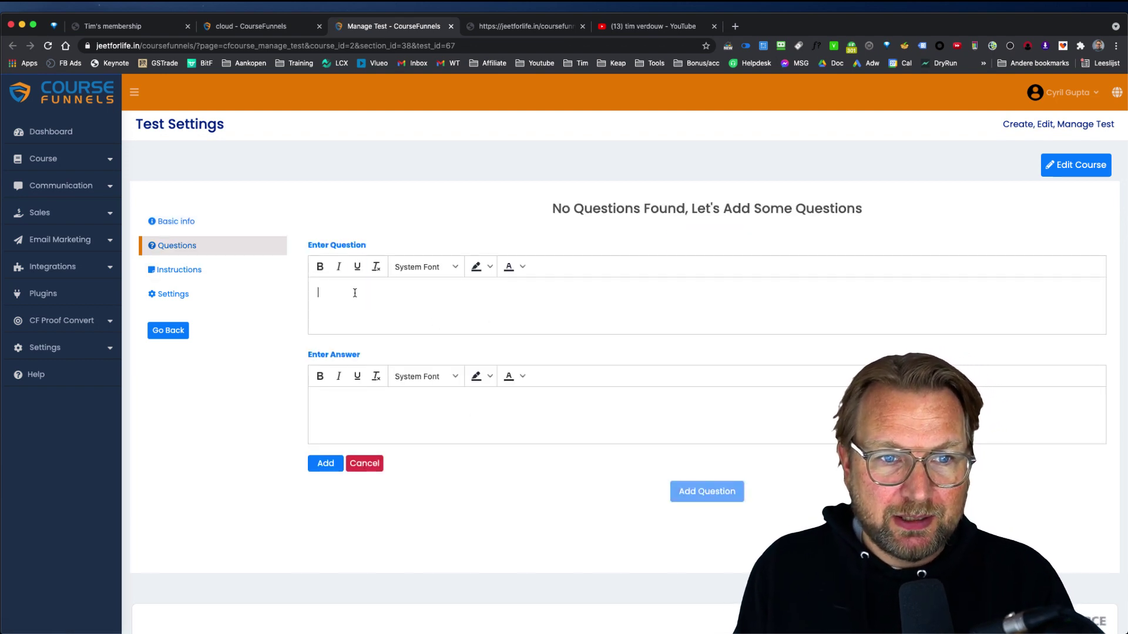
left_click(197, 274)
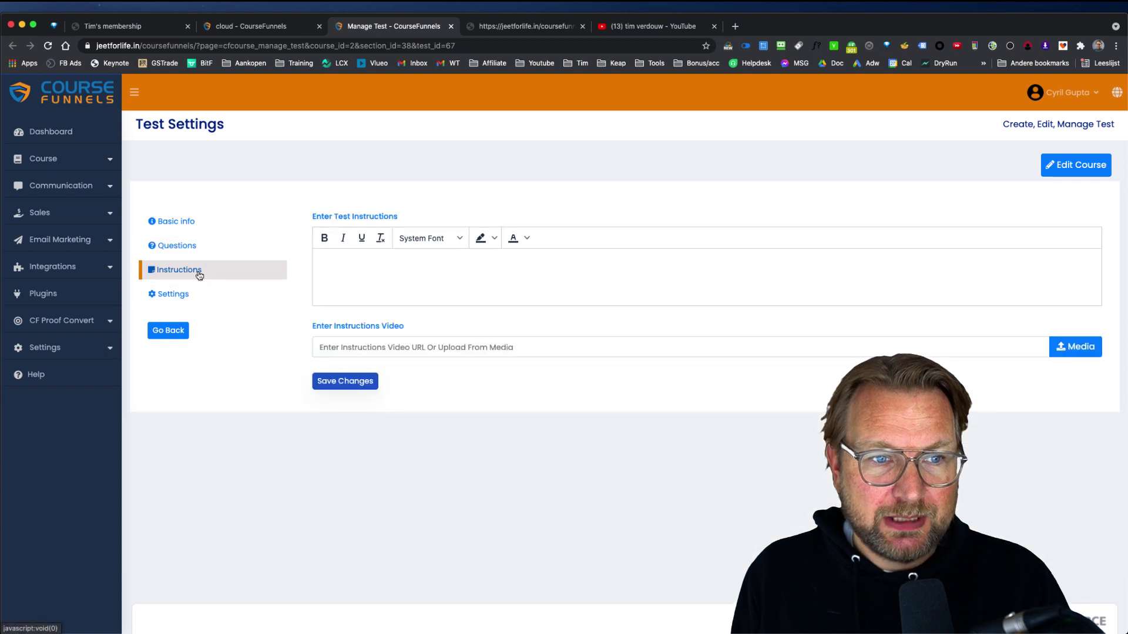
left_click(179, 294)
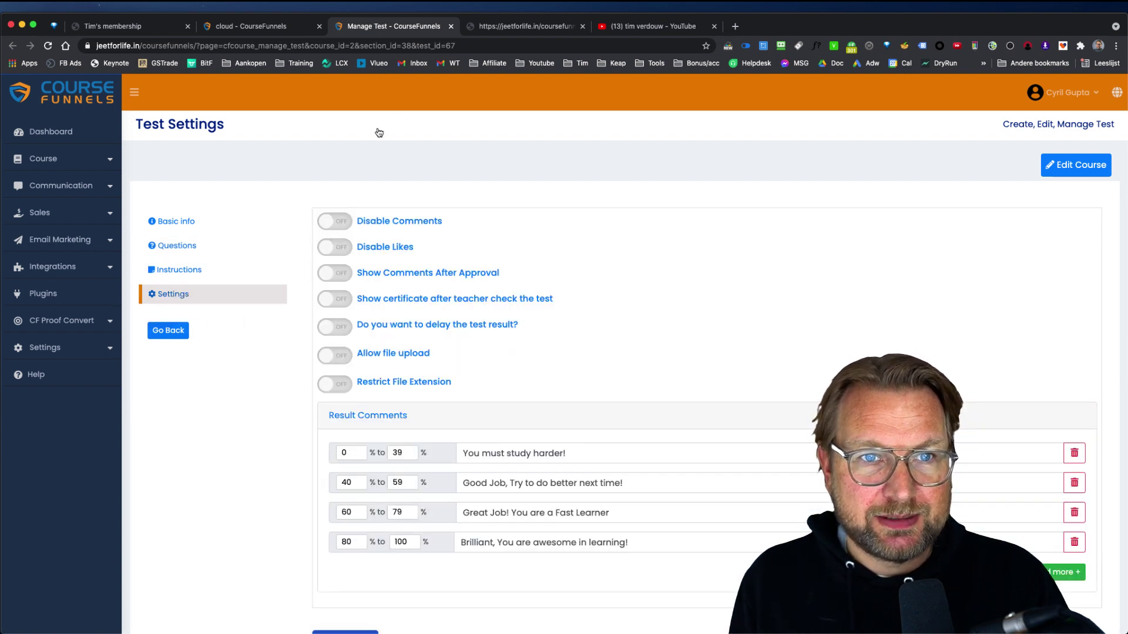
left_click(450, 27)
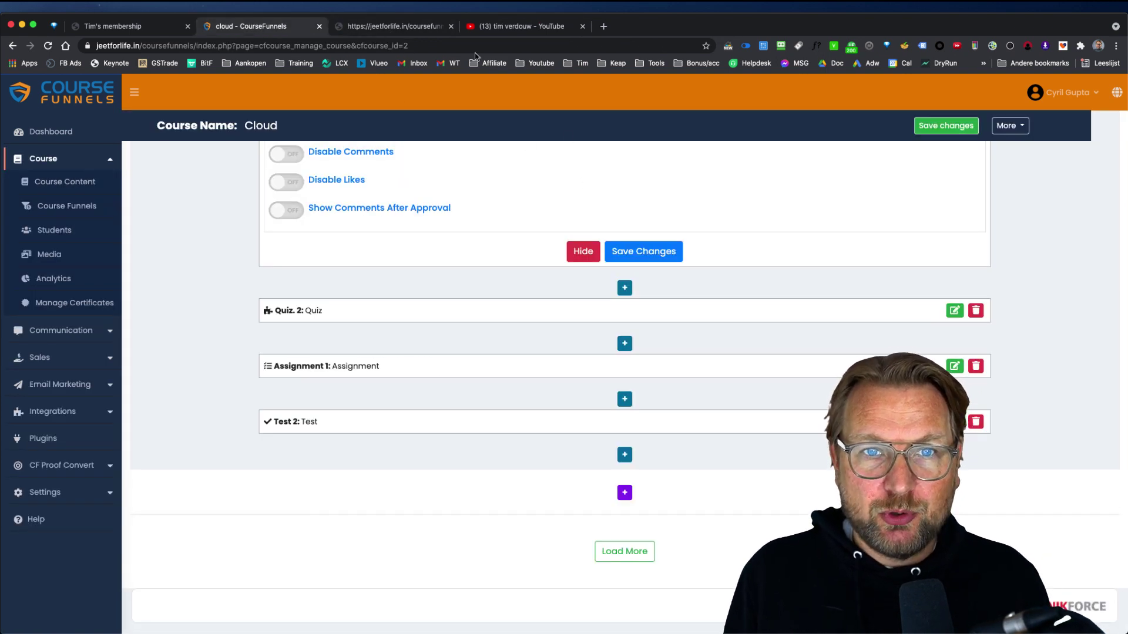
- Look at the section list in the member view and compare it with the first section in the course editor
left_click(424, 27)
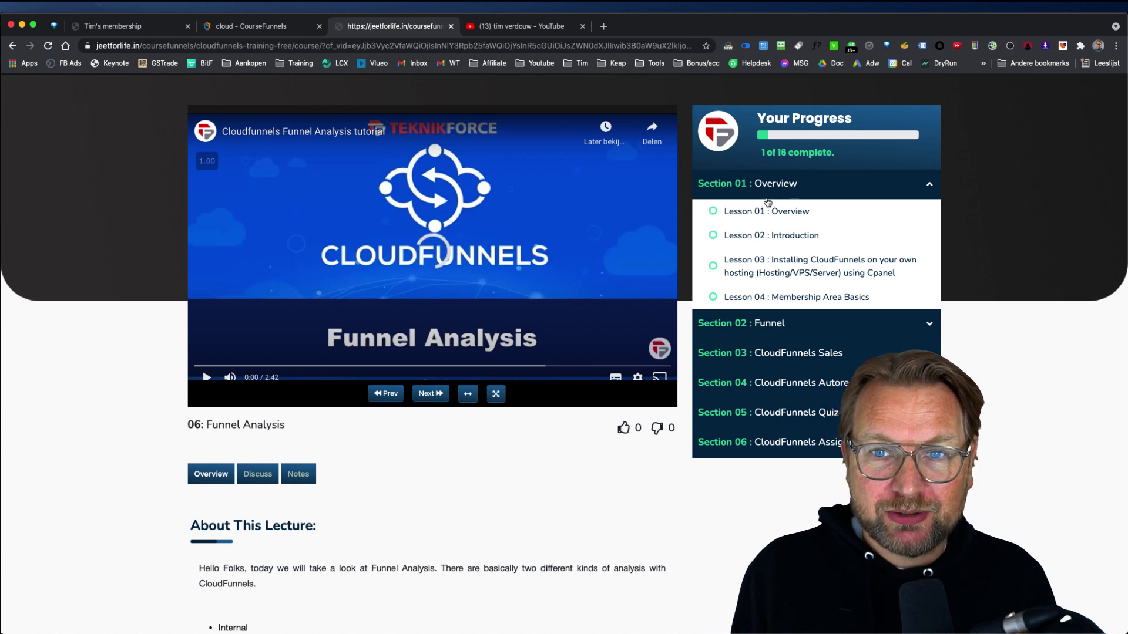
left_click(270, 27)
scroll(449, 206, "up", 20)
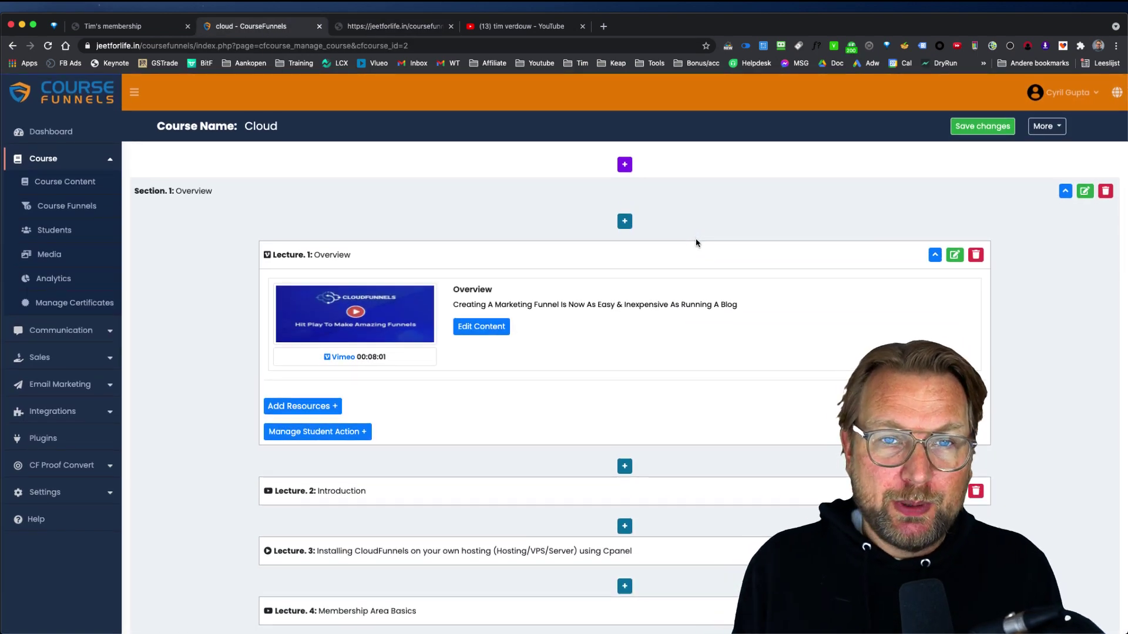
- Open the list of all courses and look through it
left_click(65, 182)
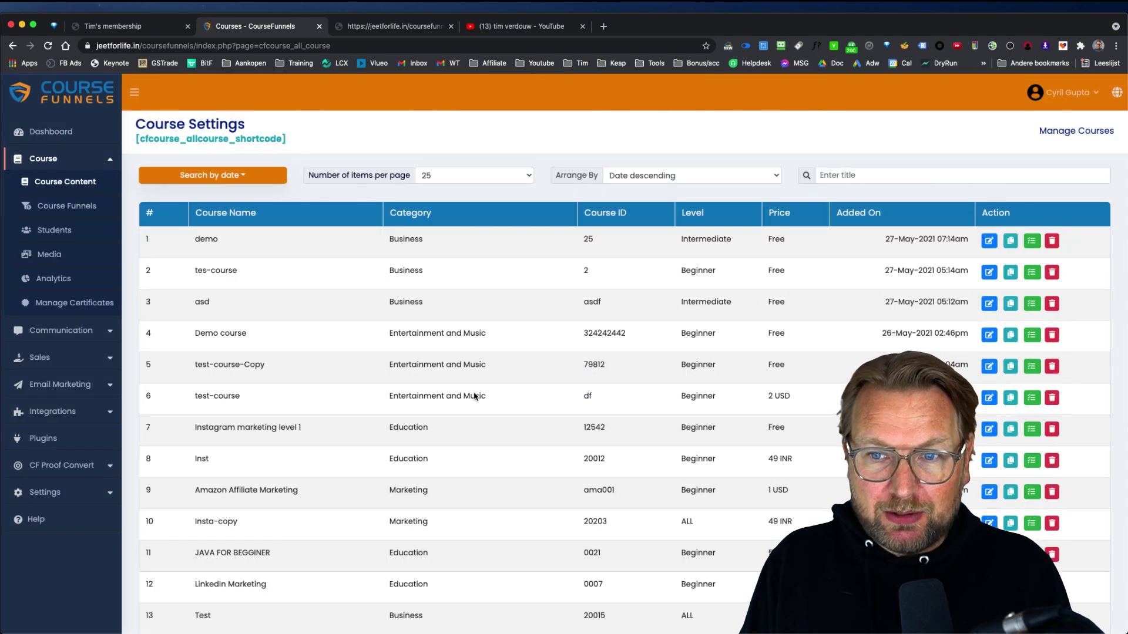
scroll(475, 395, "down", 10)
scroll(493, 355, "up", 10)
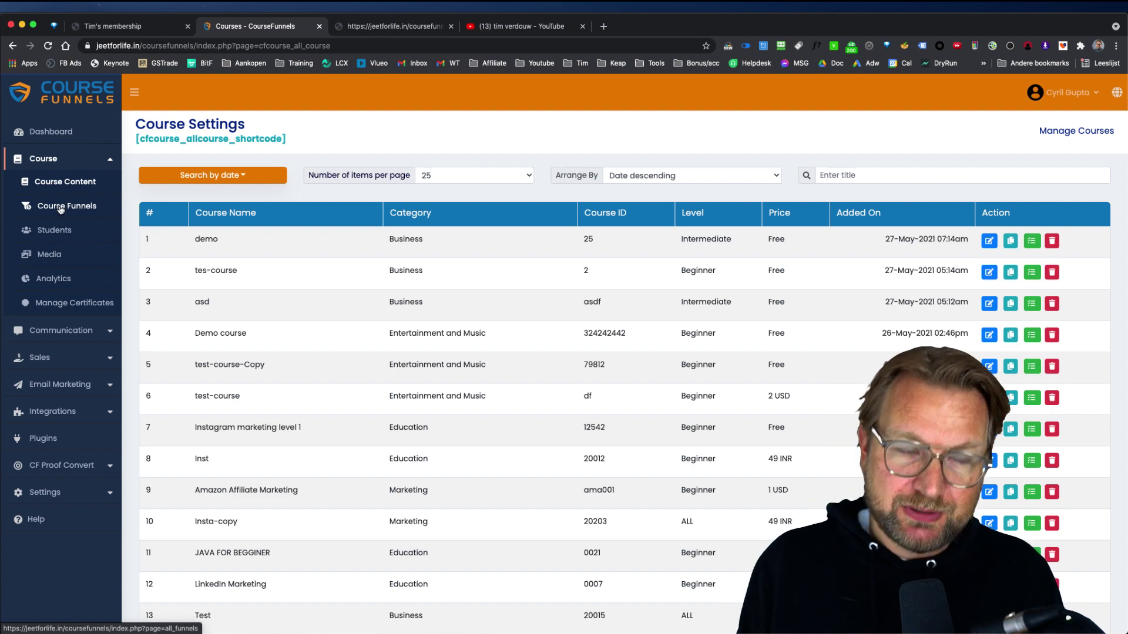
- Open the course funnels overview and look through the listed funnels down to the oldest ones
scroll(61, 210, "up", 5)
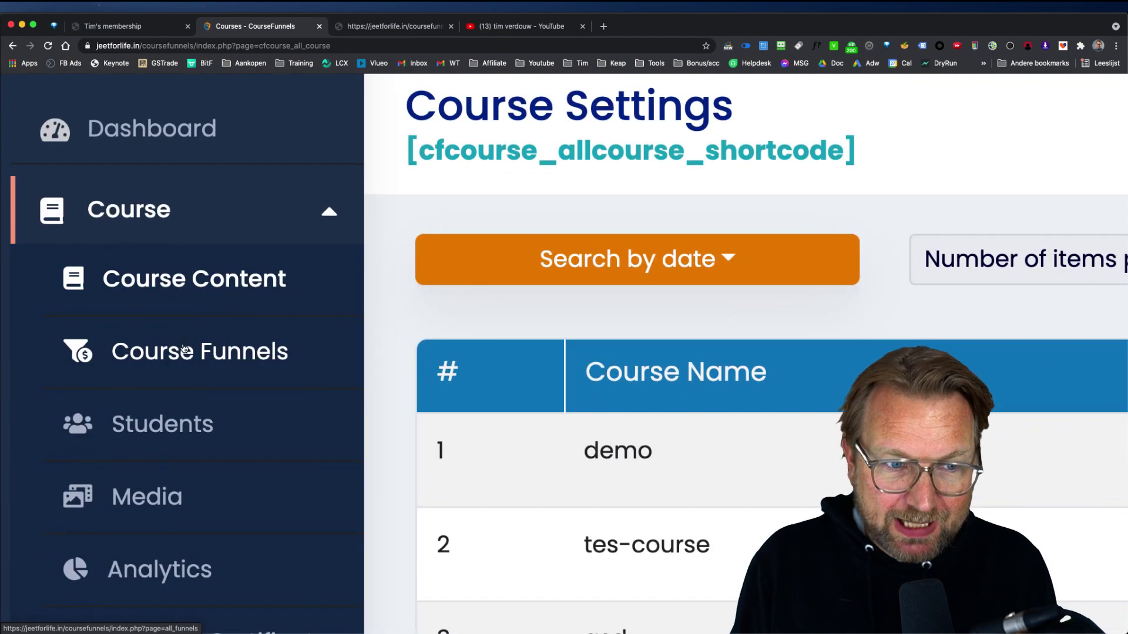
scroll(184, 355, "down", 2)
scroll(159, 266, "up", 3)
scroll(169, 246, "down", 5)
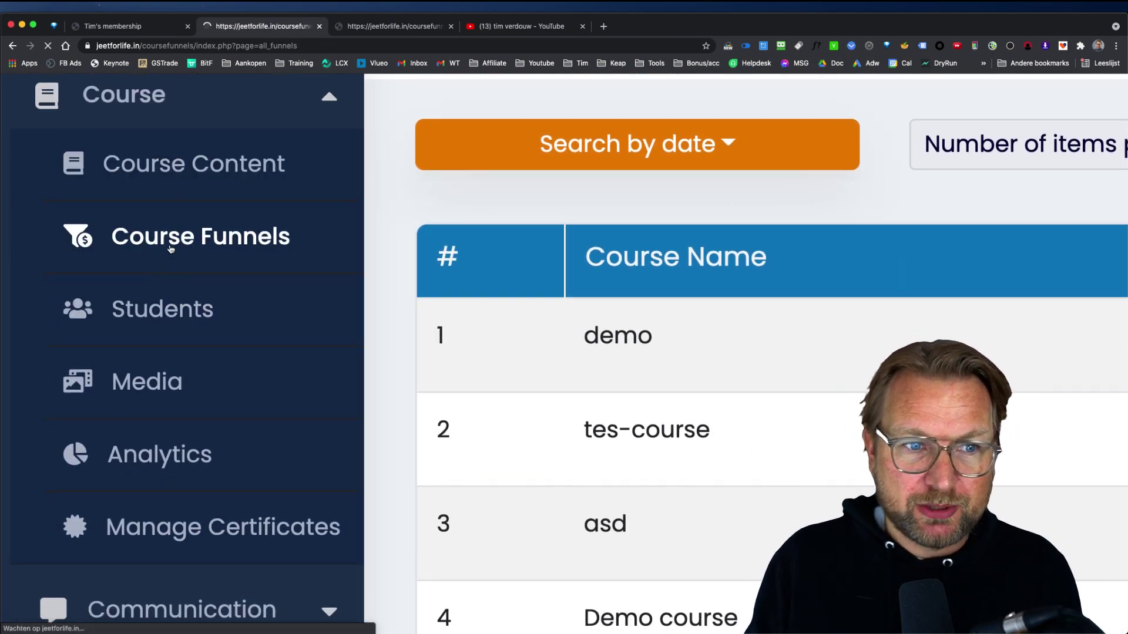
left_click(169, 246)
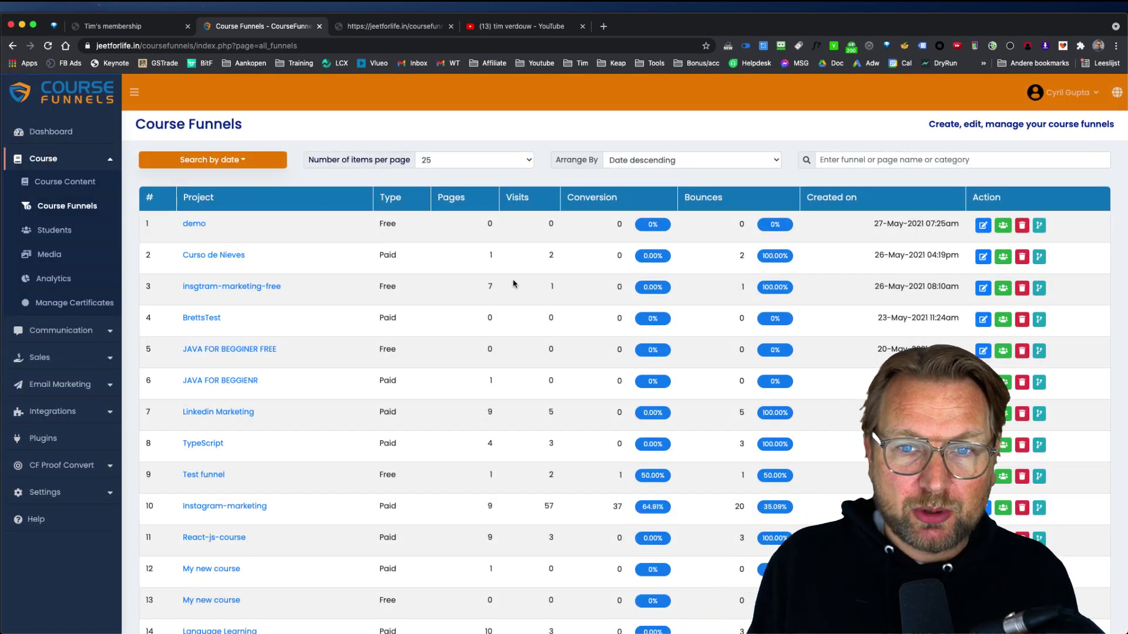
scroll(482, 309, "down", 7)
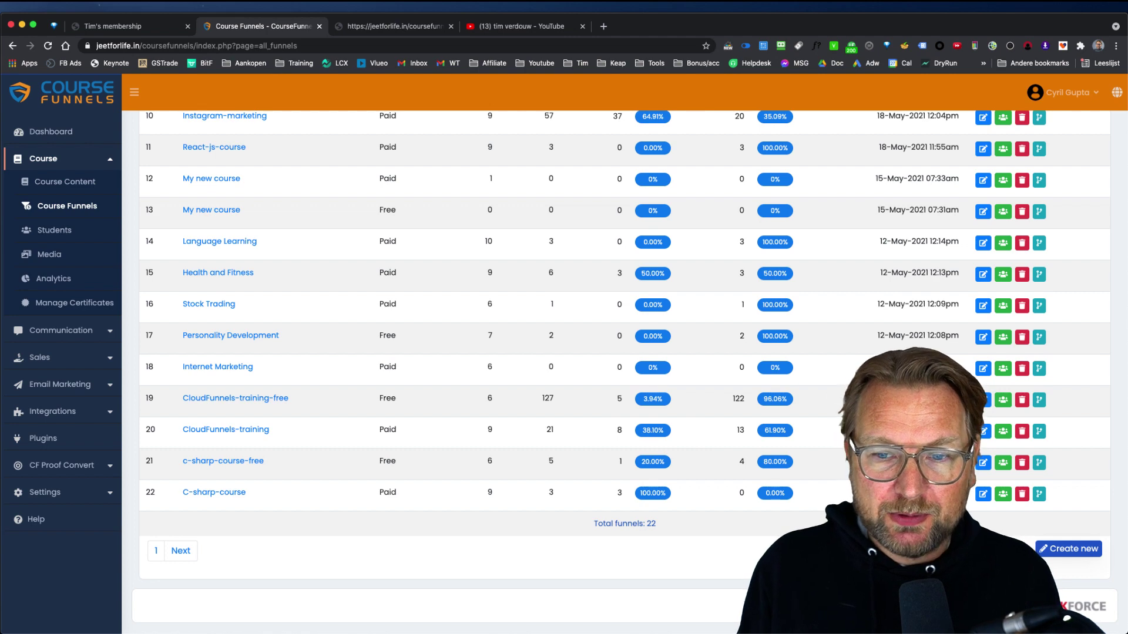
- Open the "CloudFunnels-training" funnel for editing and examine its page types and the landing page template
left_click(223, 272)
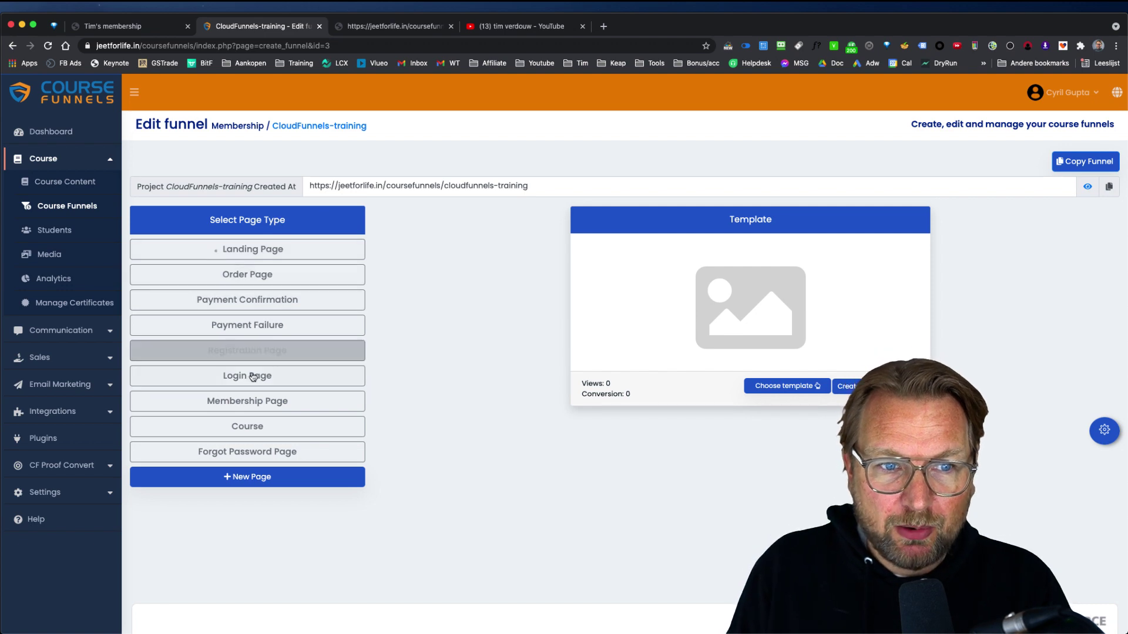
scroll(279, 350, "up", 5)
scroll(282, 351, "up", 3)
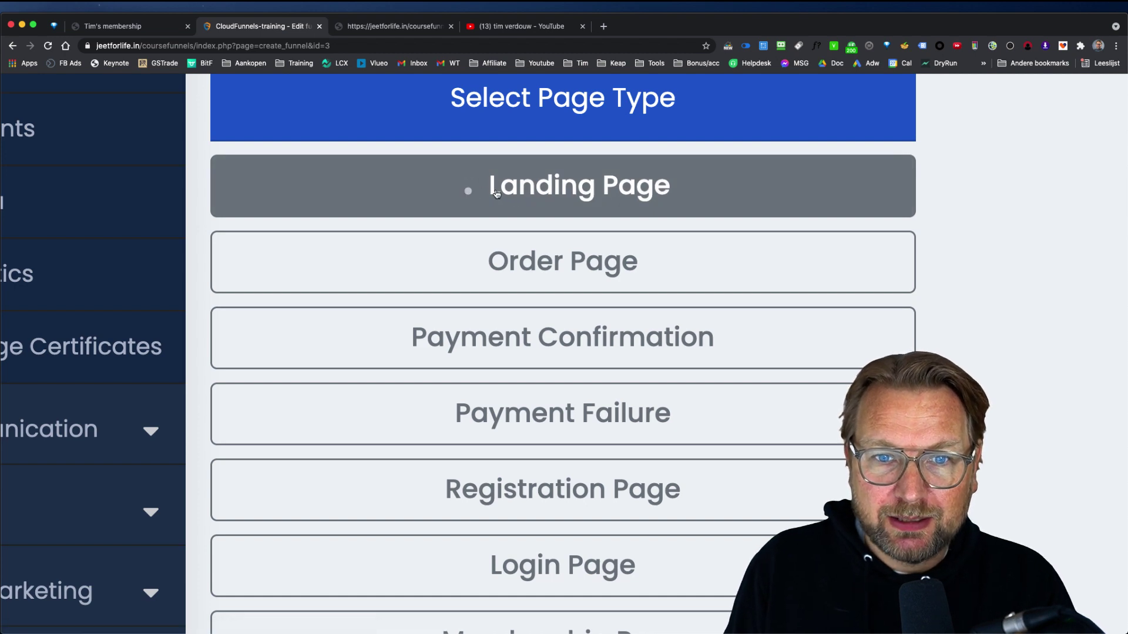
scroll(488, 195, "down", 5)
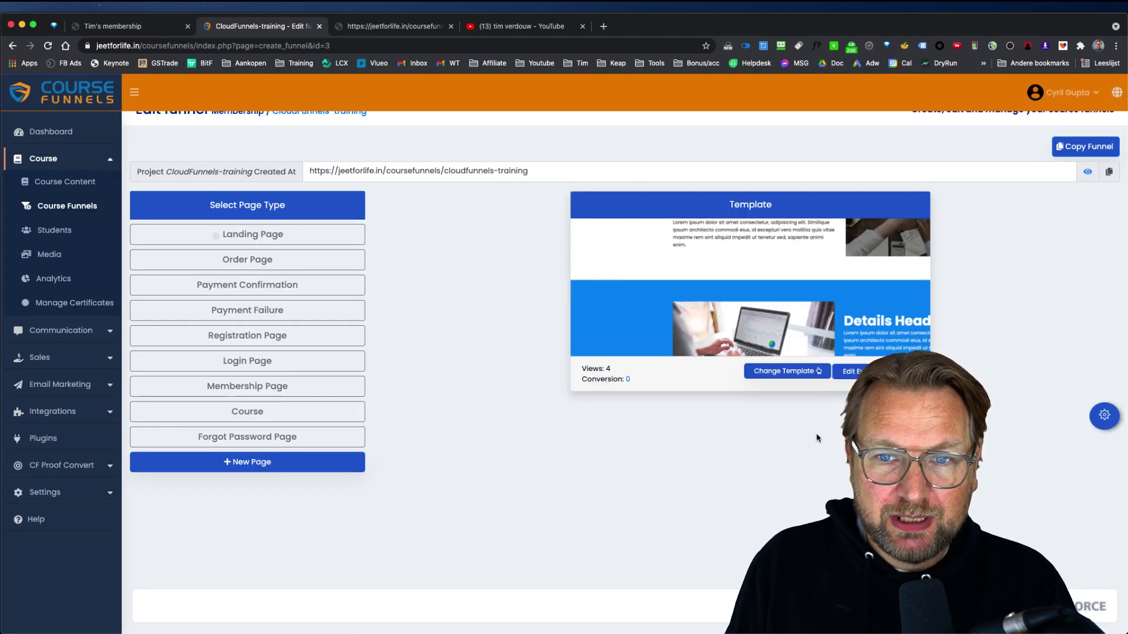
- Preview the funnel's remaining pages one by one, from Order Page through Forgot Password Page
left_click(240, 266)
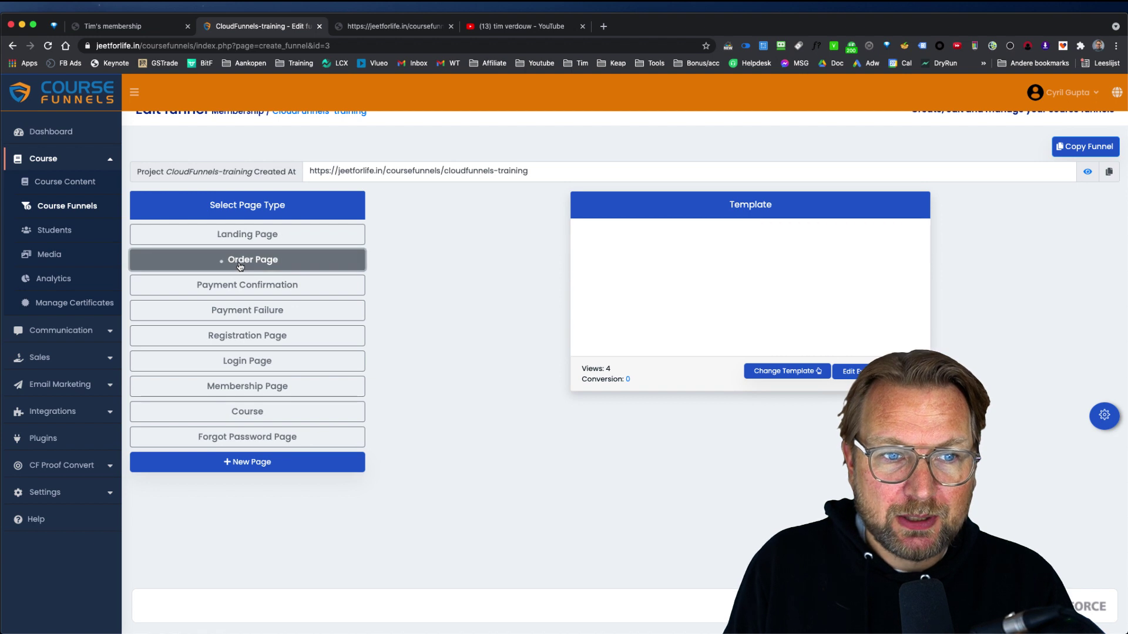
left_click(272, 290)
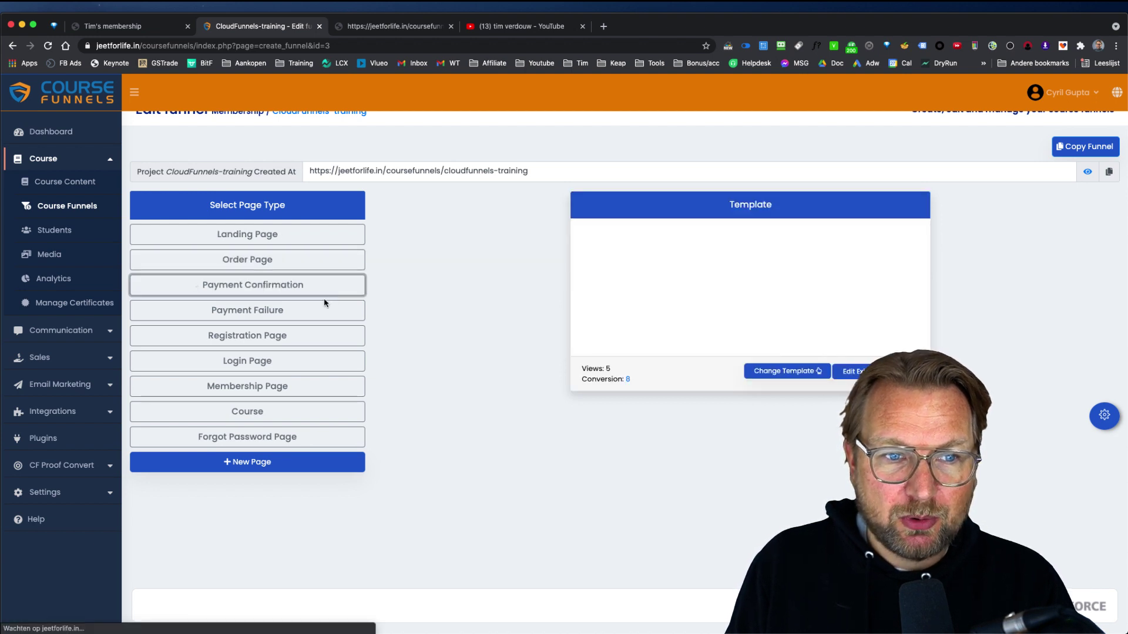
left_click(255, 314)
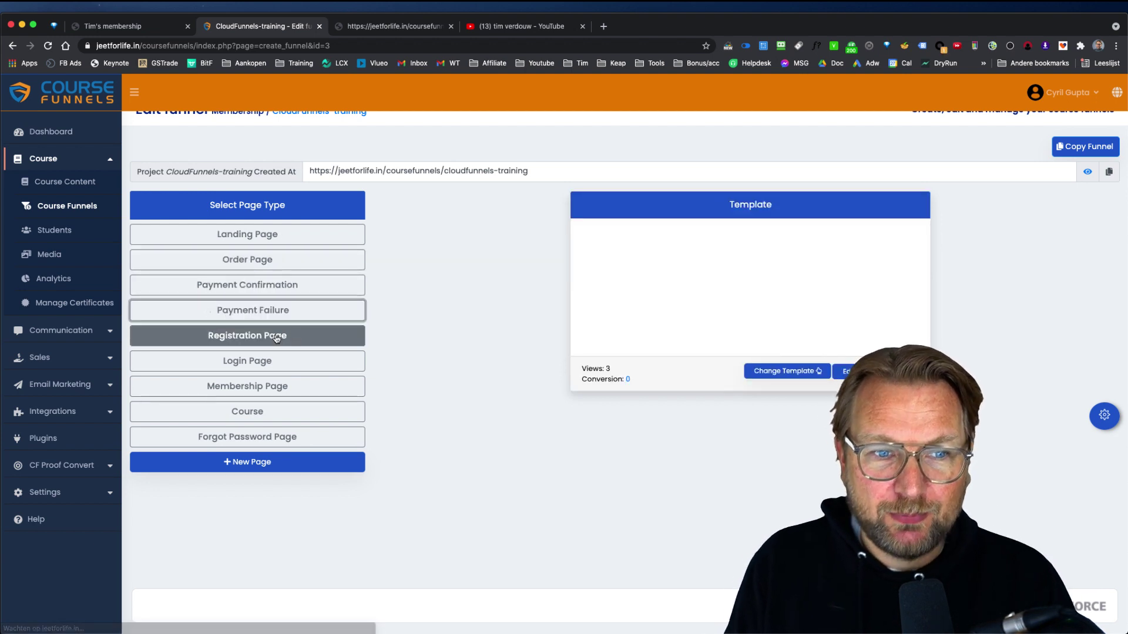
left_click(327, 335)
left_click(264, 361)
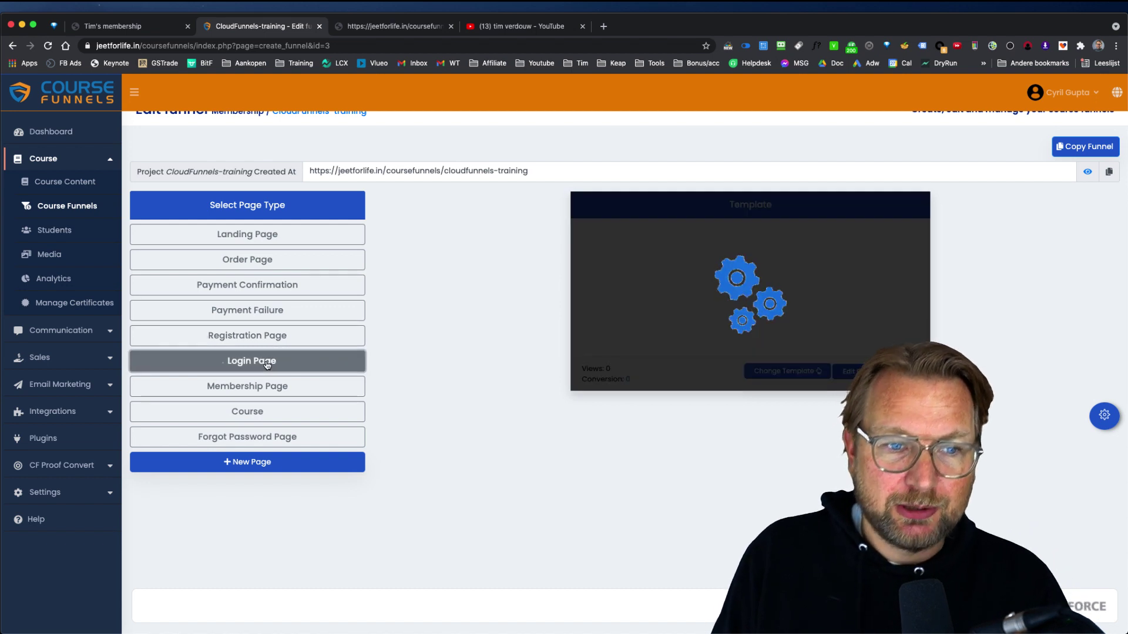
left_click(320, 389)
left_click(324, 411)
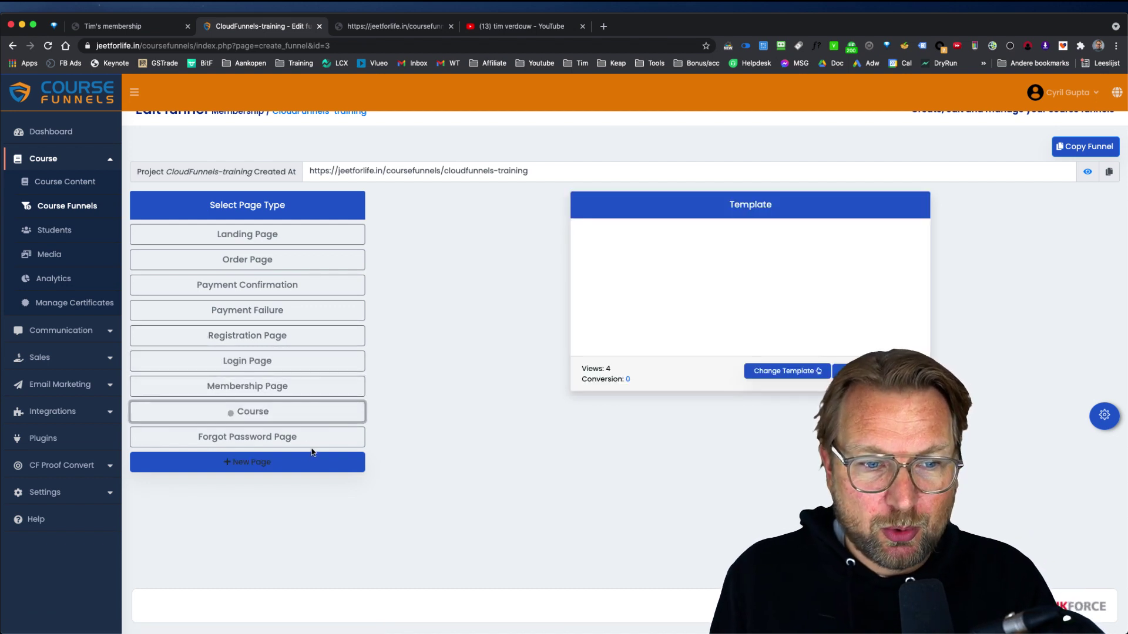
left_click(310, 441)
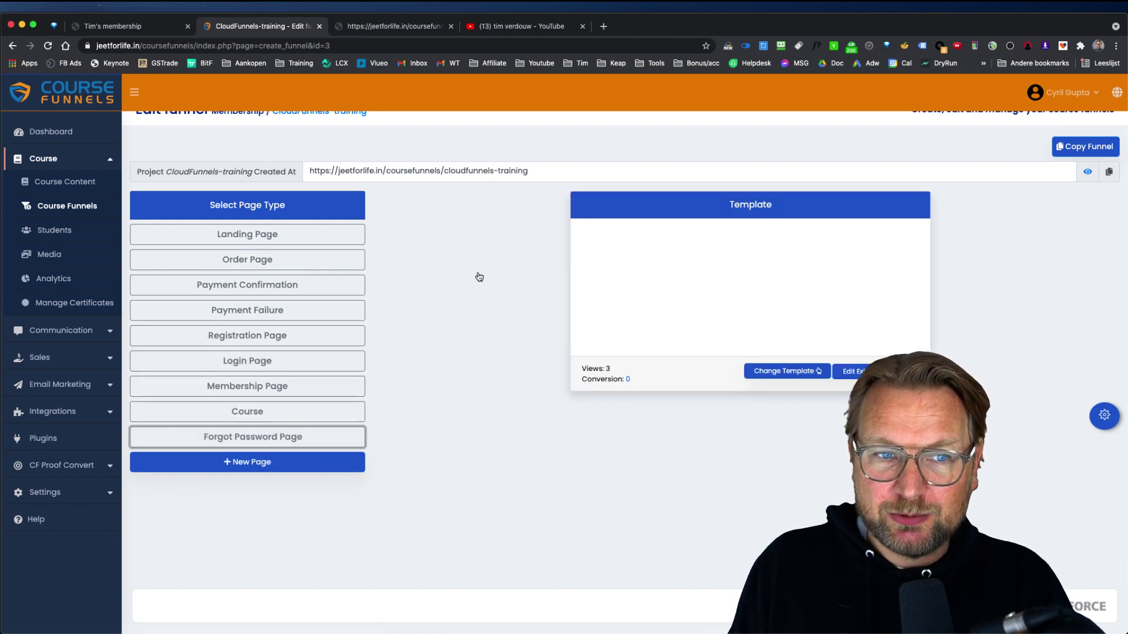
- Open the funnel's landing page in the page editor and look through its sections down to the client testimonials
left_click(234, 234)
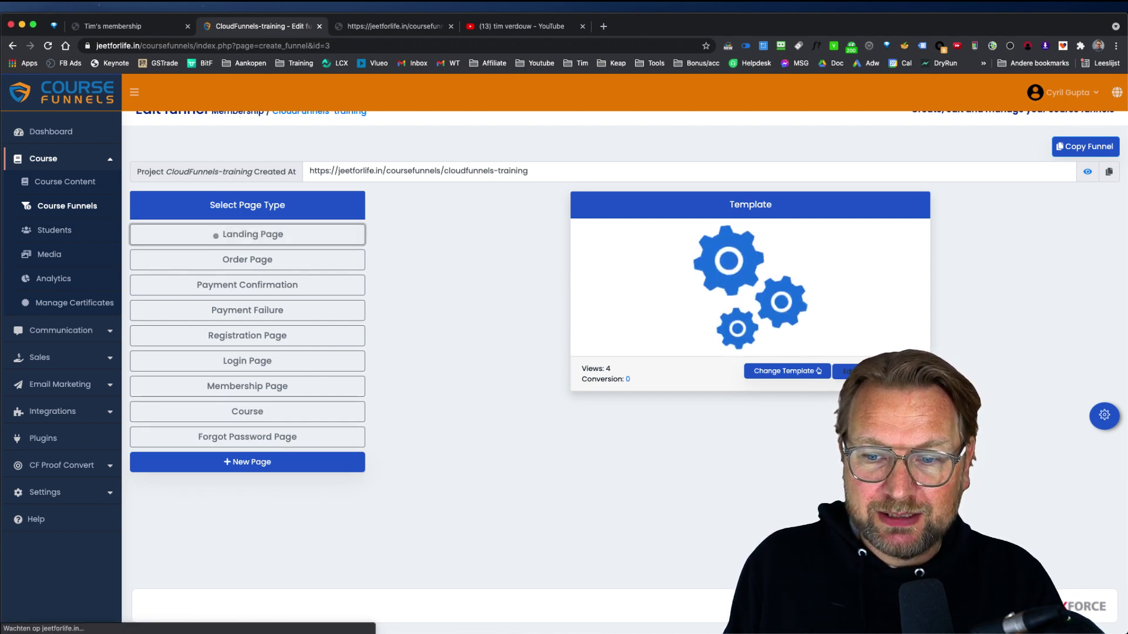
left_click(849, 372)
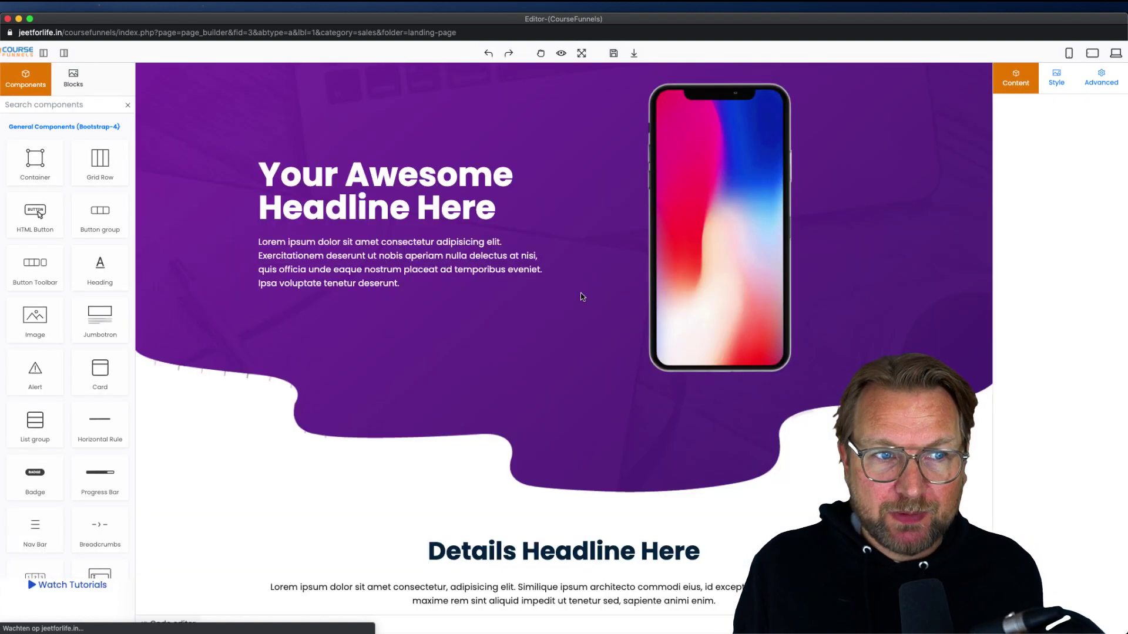
scroll(612, 287, "down", 15)
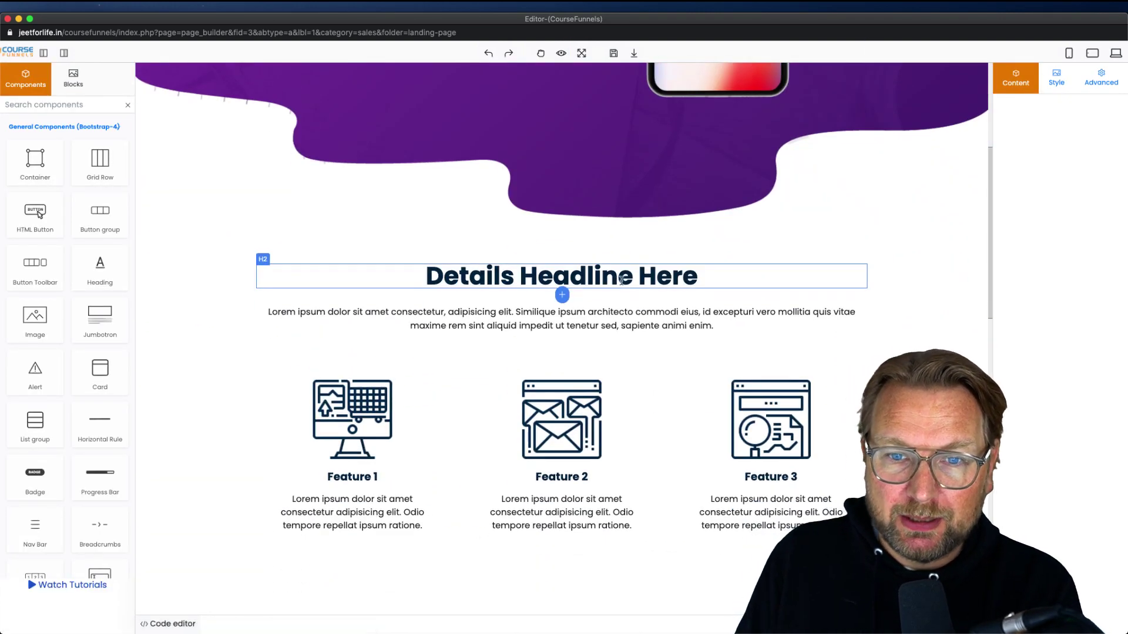
scroll(616, 308, "down", 5)
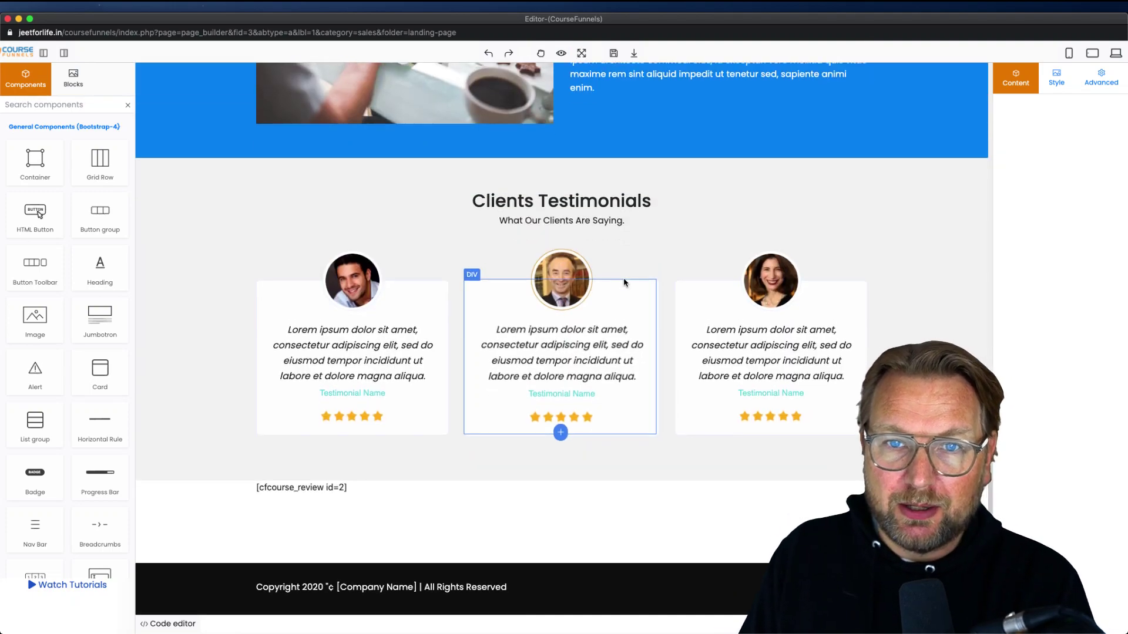
scroll(625, 282, "up", 12)
scroll(625, 283, "up", 7)
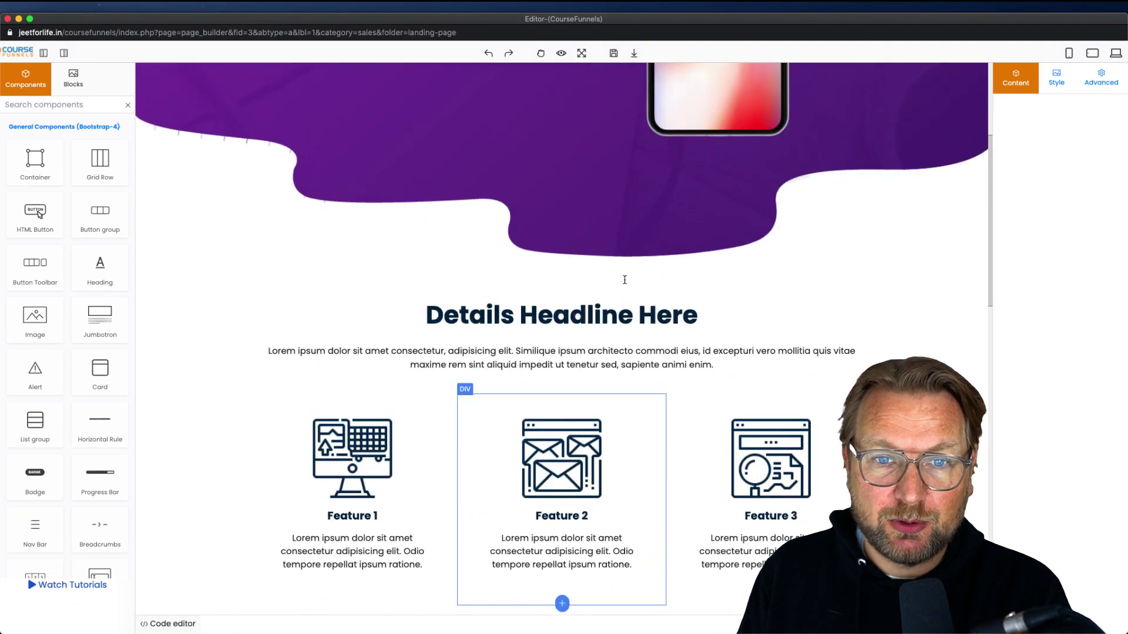
scroll(641, 247, "up", 1)
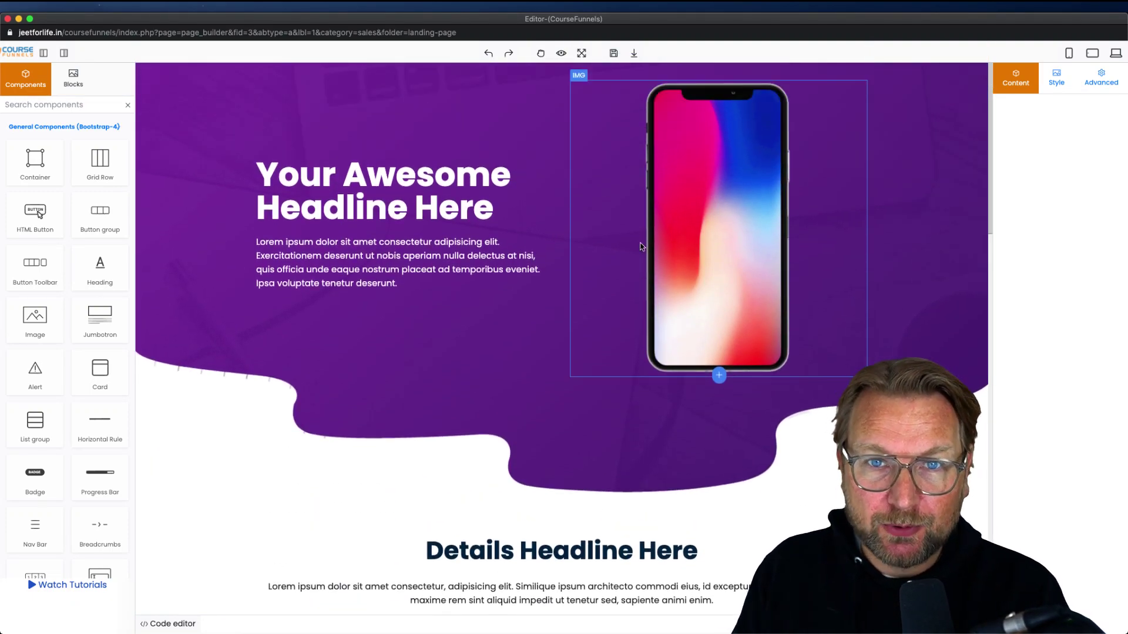
scroll(643, 319, "down", 10)
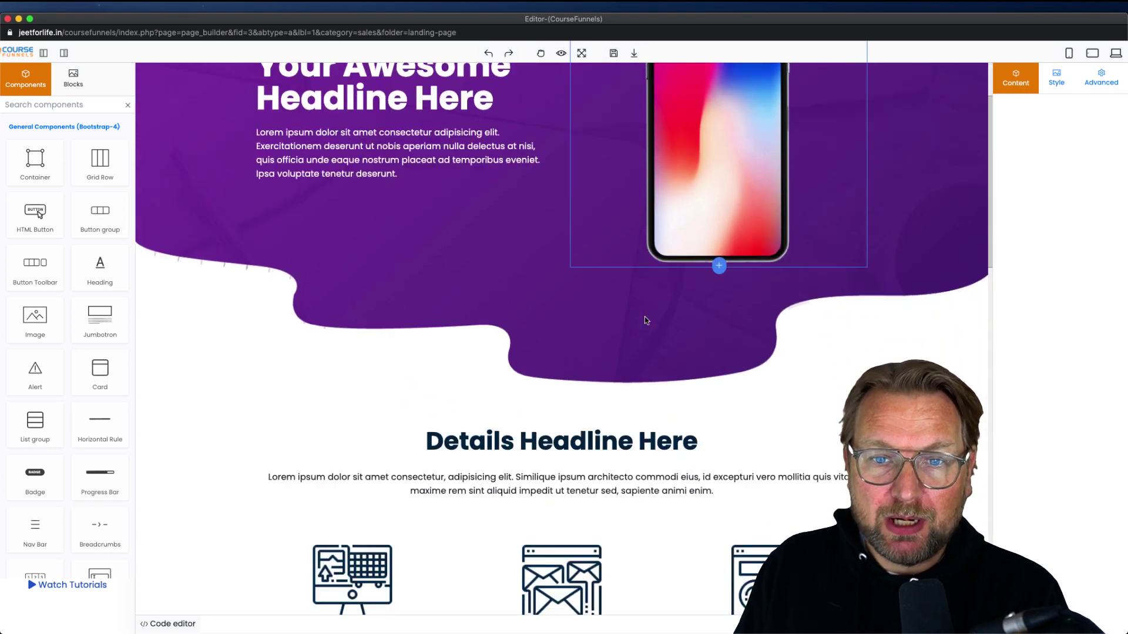
scroll(646, 321, "down", 7)
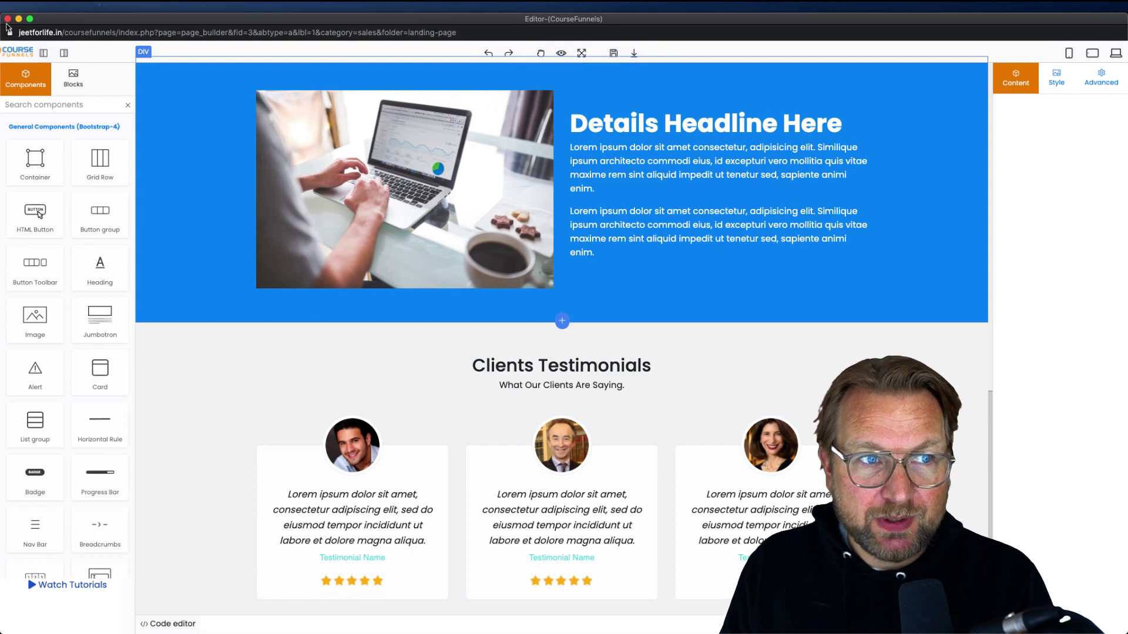
left_click(63, 54)
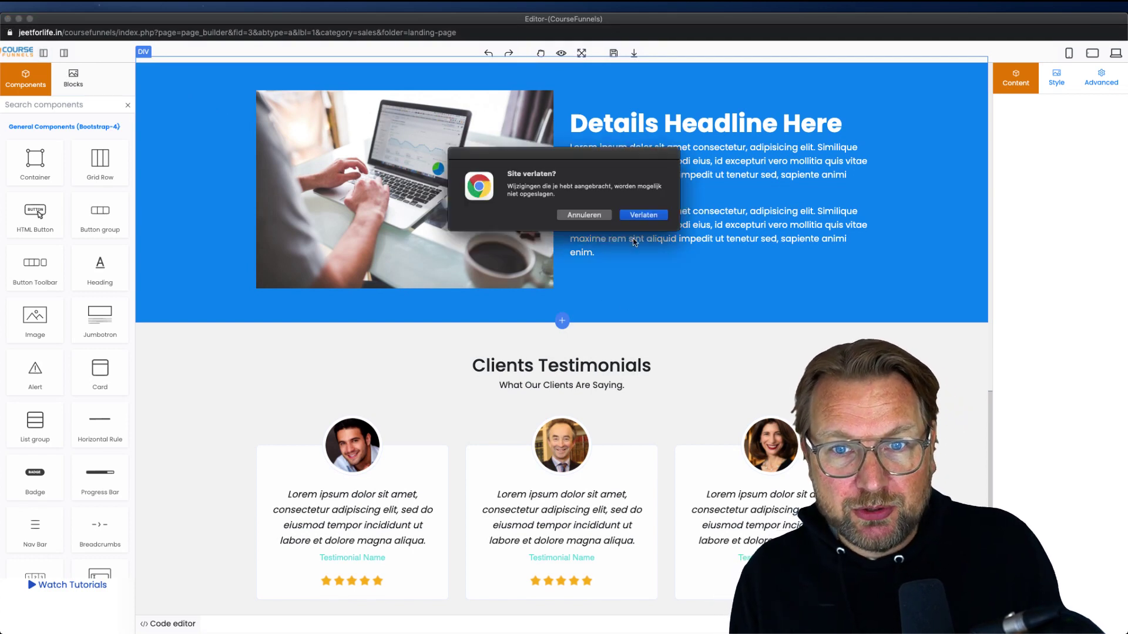
left_click(607, 216)
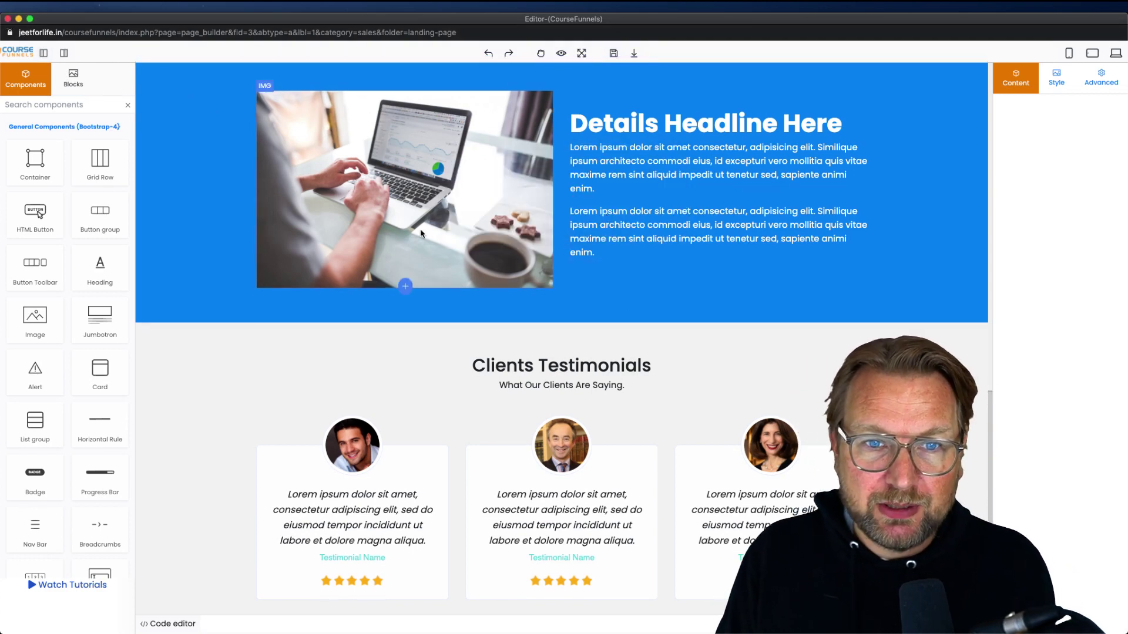
- Select the "Details Headline Here" heading beside the laptop photo and examine its content, style and advanced settings
left_click(585, 124)
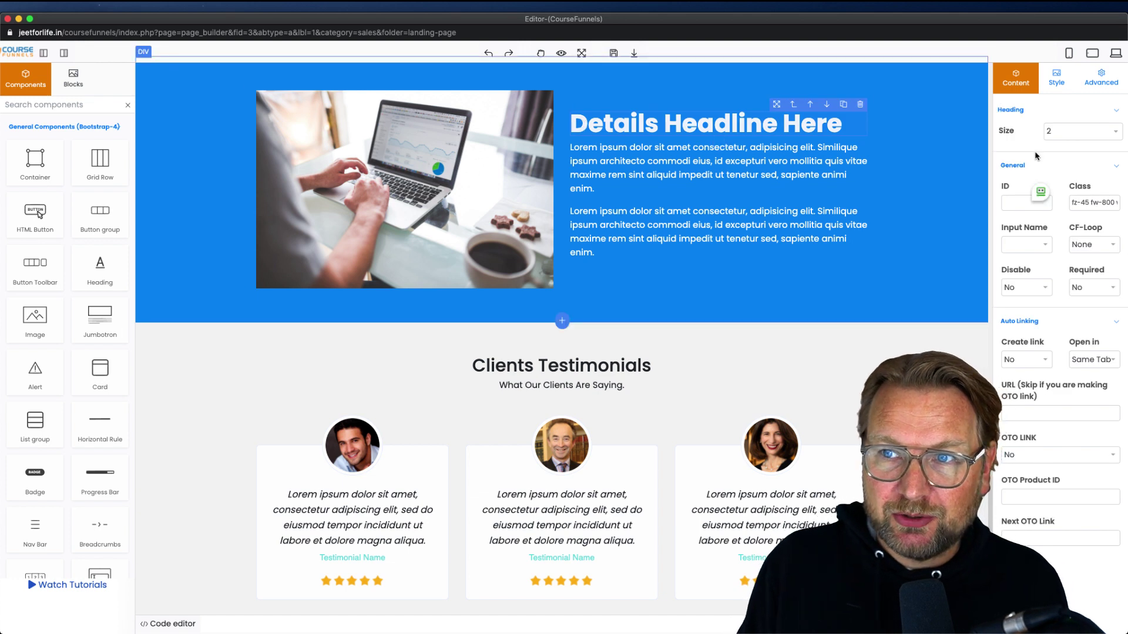
left_click(1057, 78)
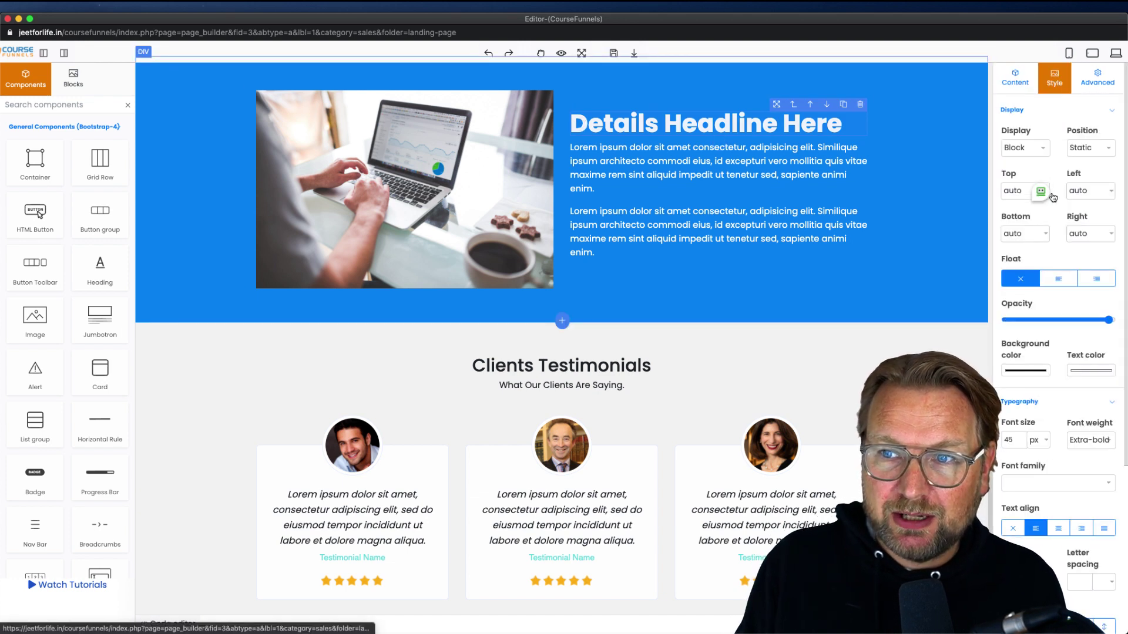
left_click(1107, 80)
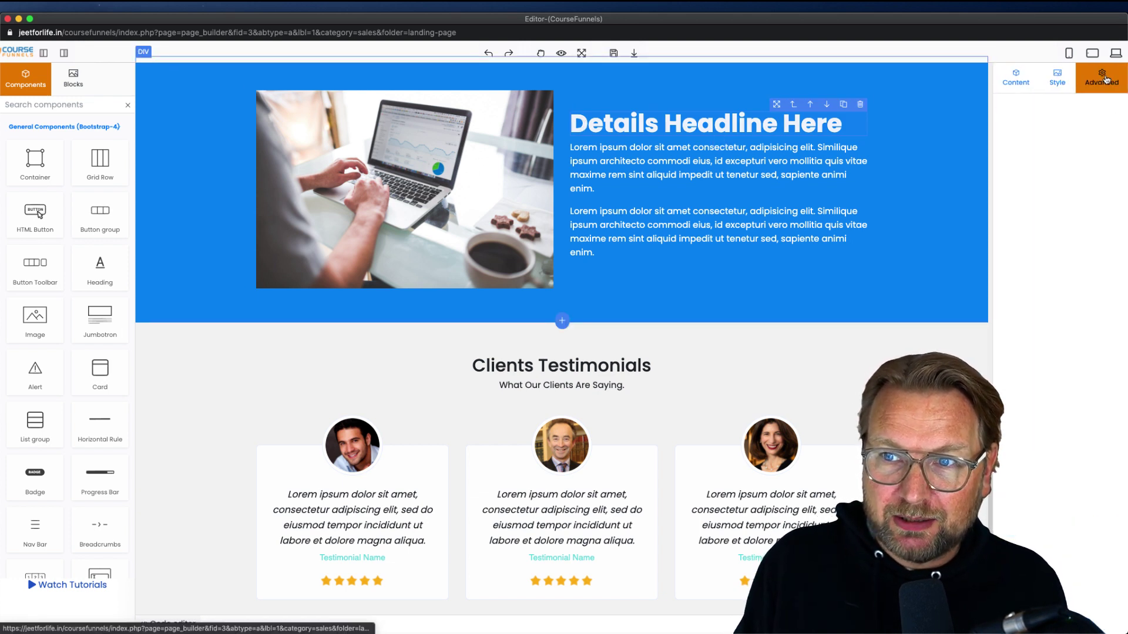
left_click(1057, 78)
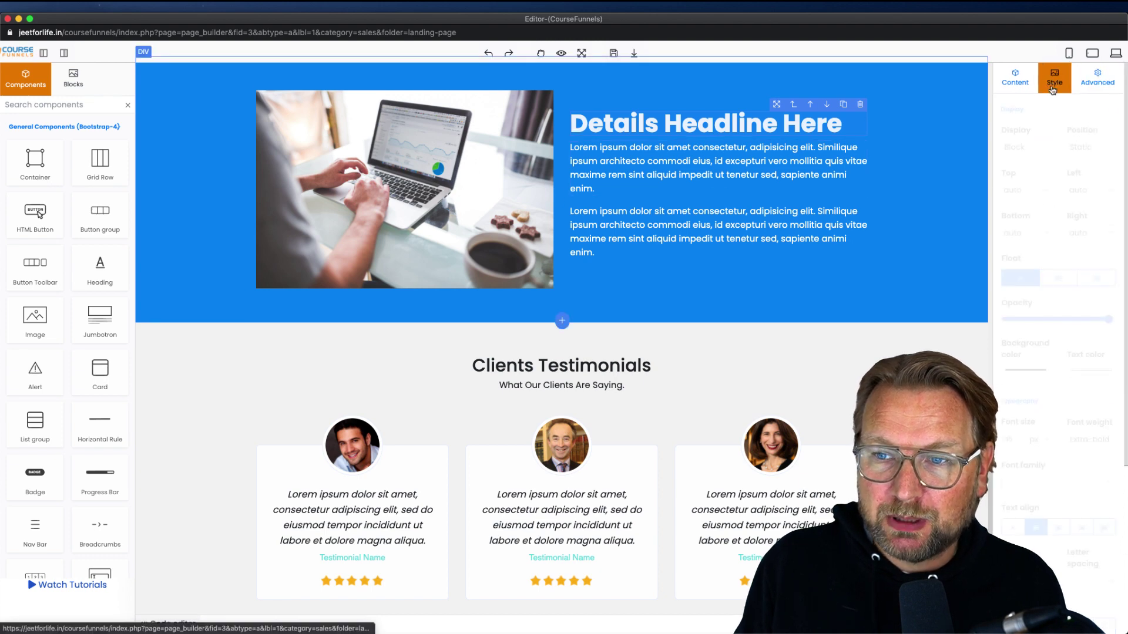
scroll(1058, 312, "down", 5)
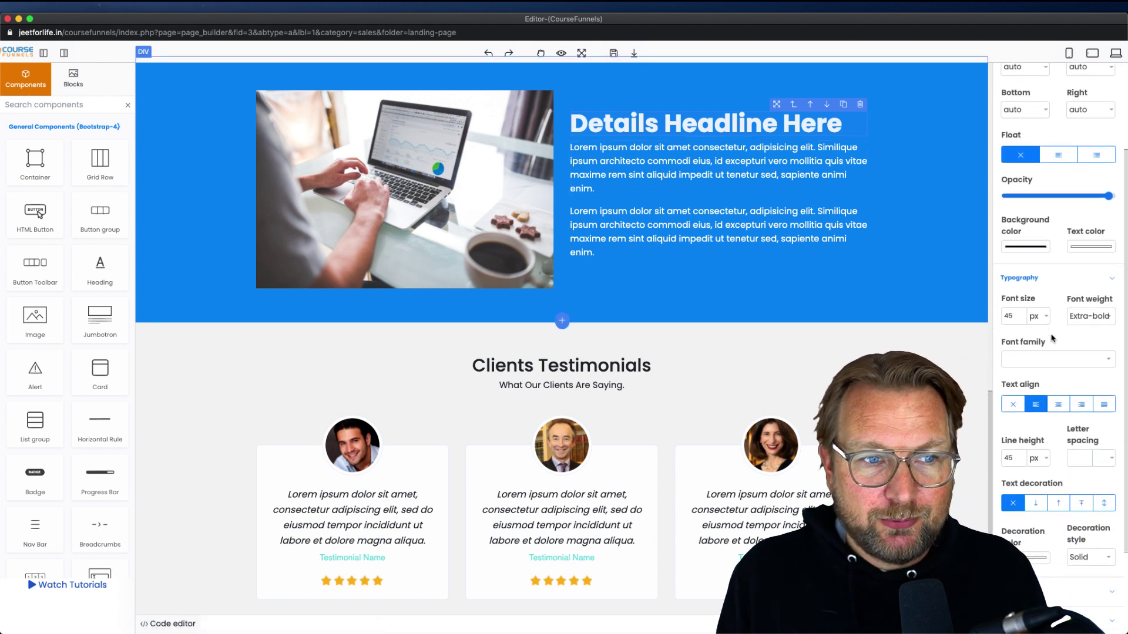
- Duplicate the "Feature 1" block three times in the landing page's features section, and close the editor without saving
scroll(721, 427, "down", 5)
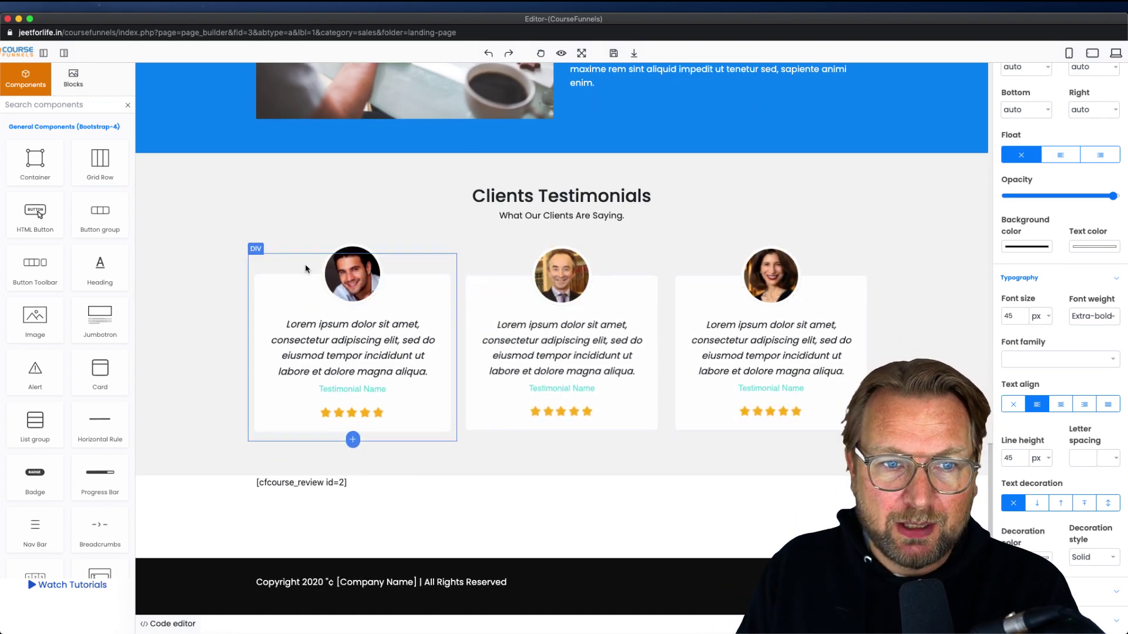
scroll(339, 249, "up", 2)
scroll(340, 249, "up", 15)
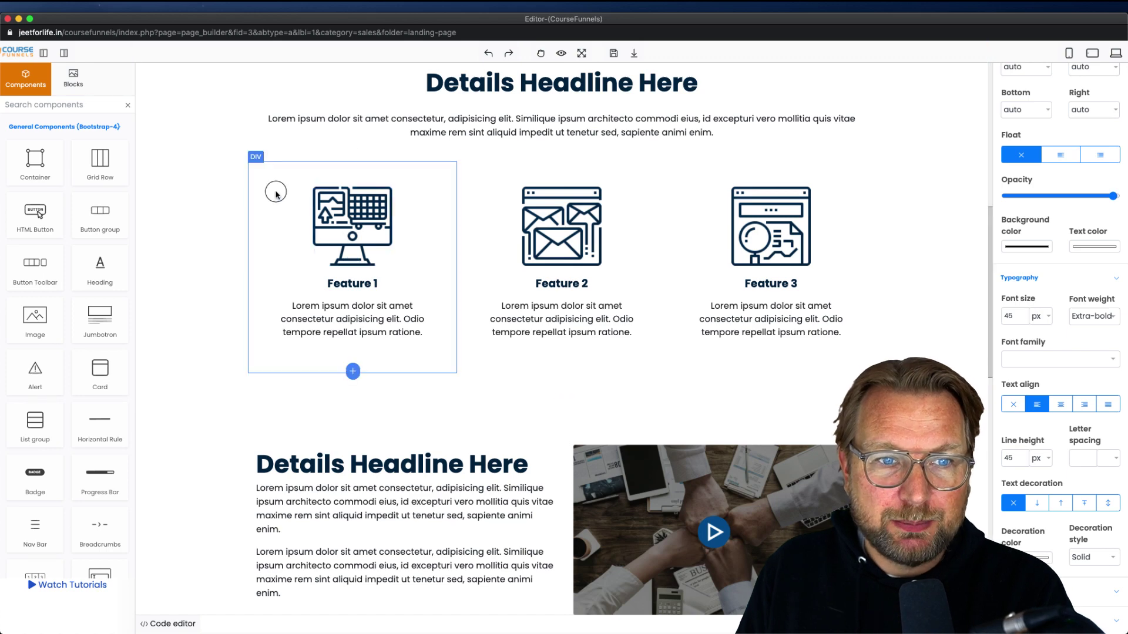
left_click(276, 194)
left_click(433, 154)
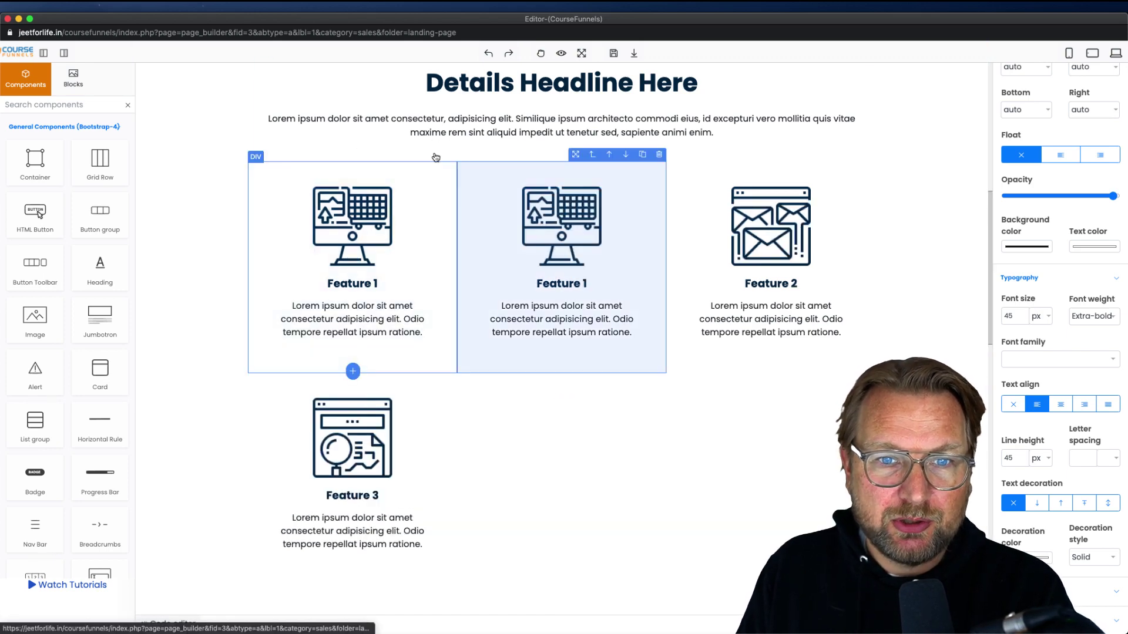
left_click(642, 155)
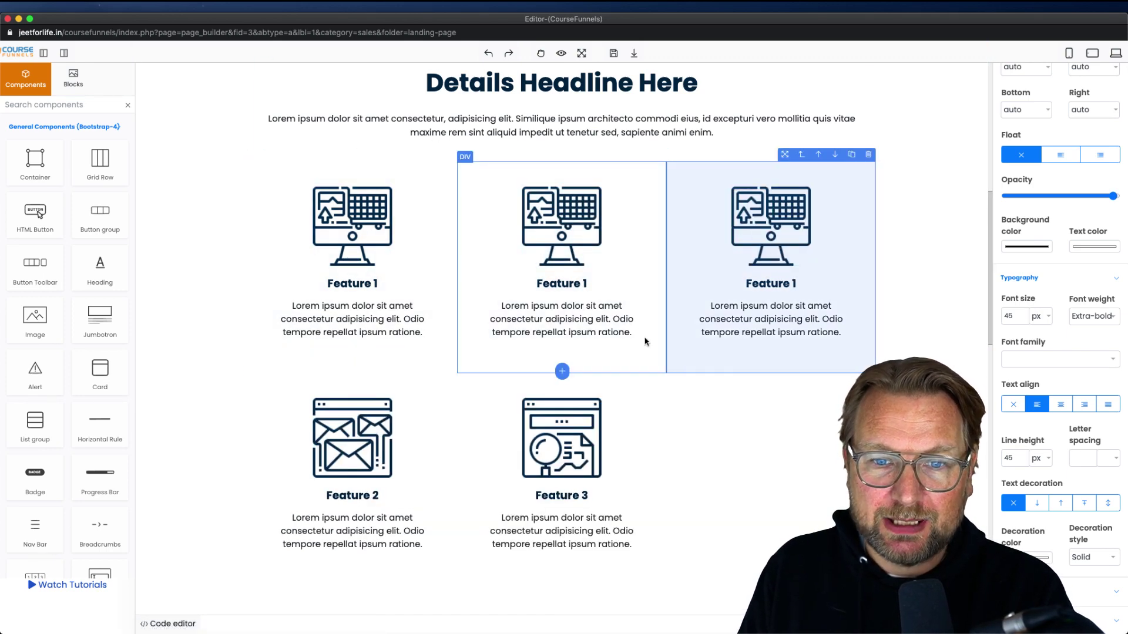
left_click(851, 155)
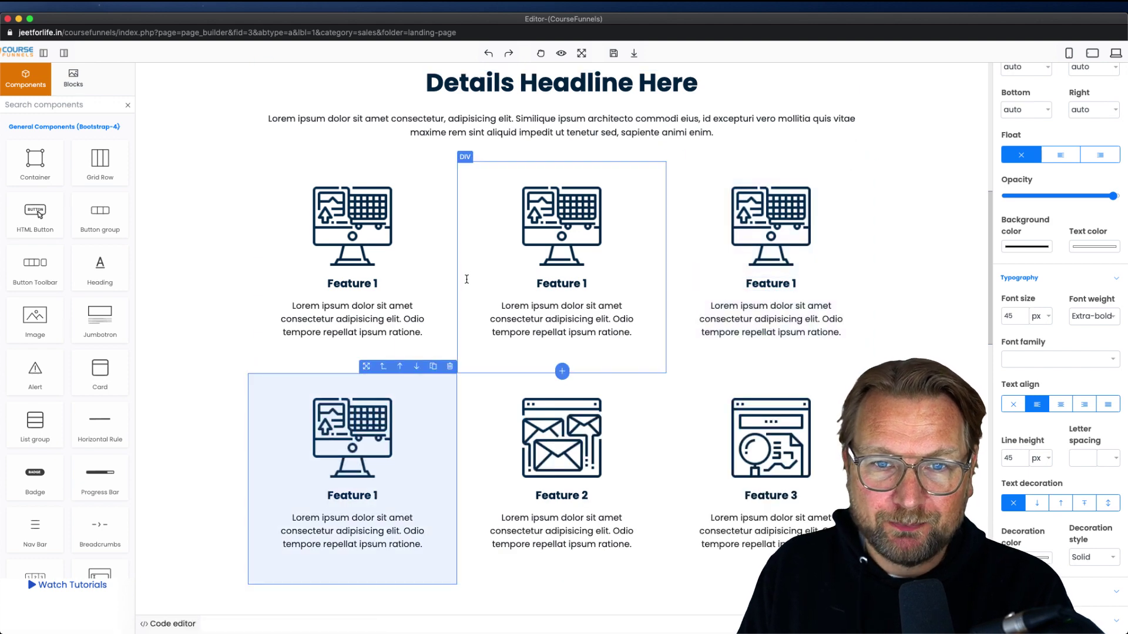
scroll(468, 281, "up", 8)
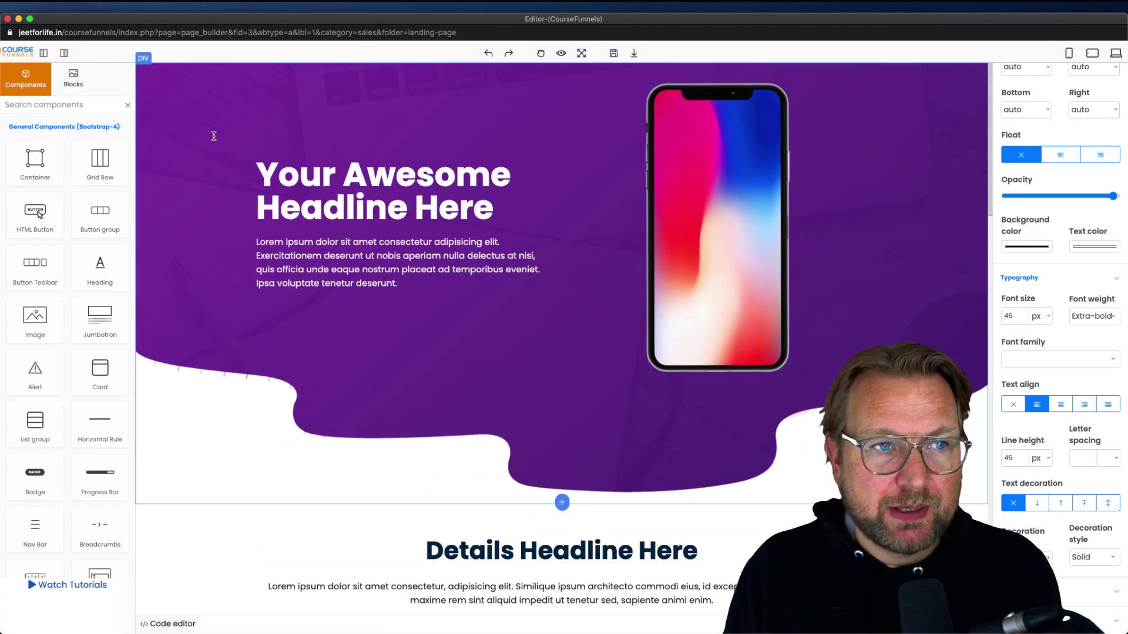
left_click(7, 19)
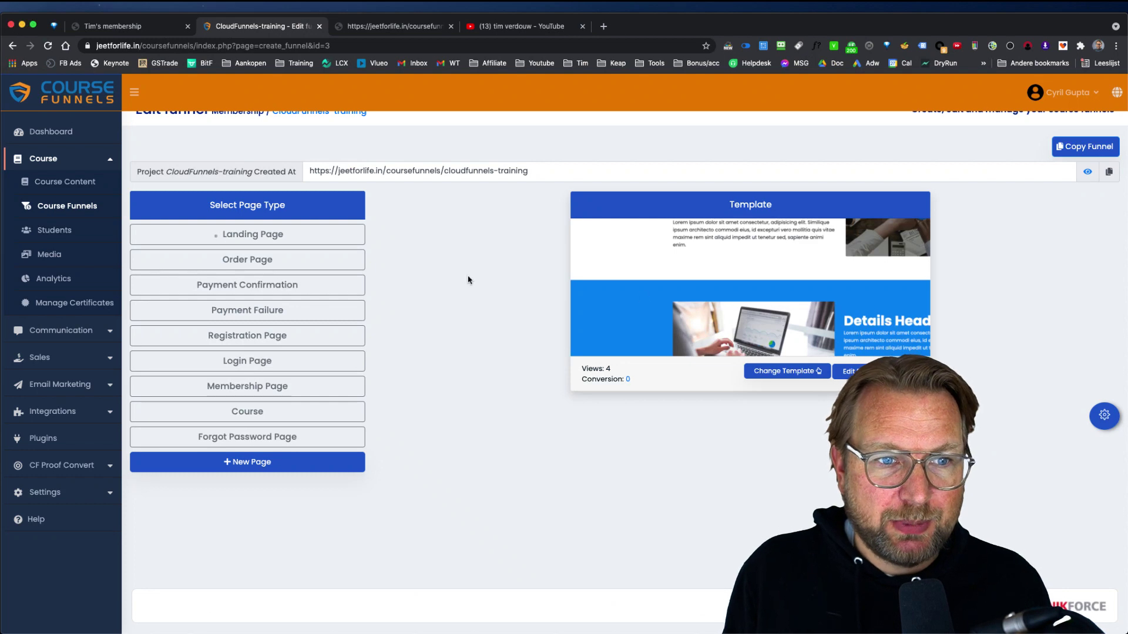
- Open the Order Page in the page editor, look over its order form, and leave without saving
left_click(276, 262)
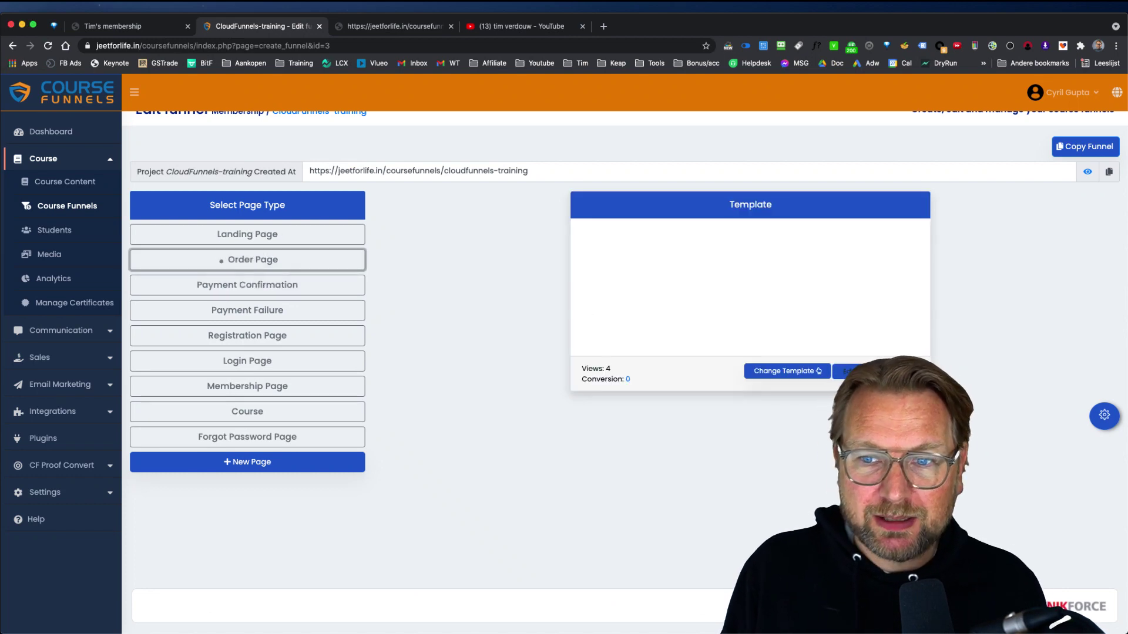
left_click(852, 371)
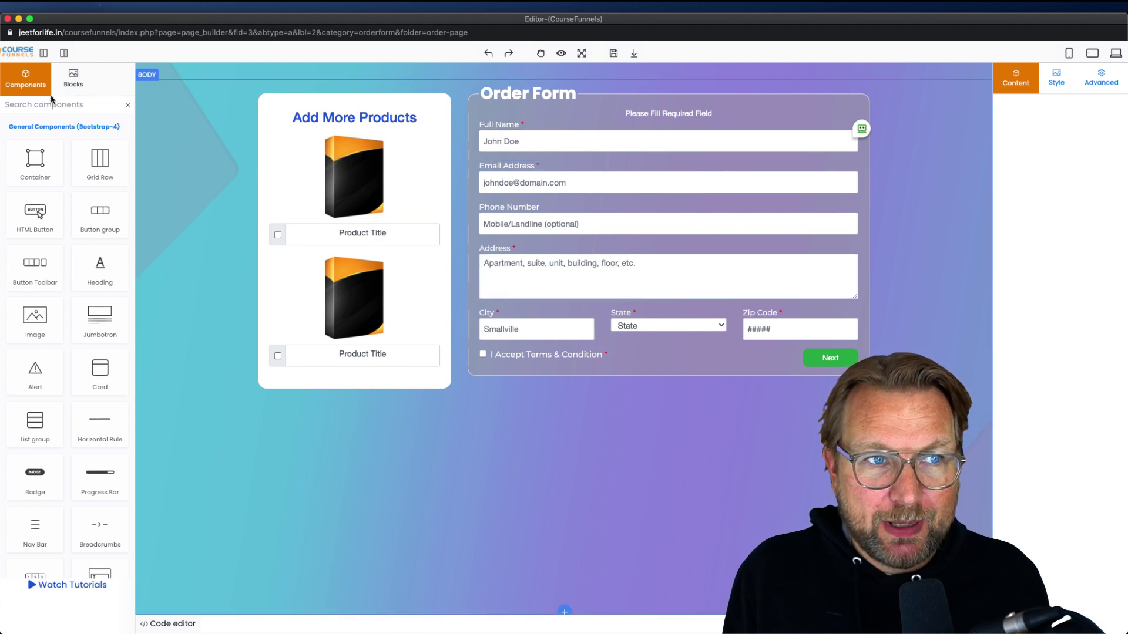
left_click(8, 20)
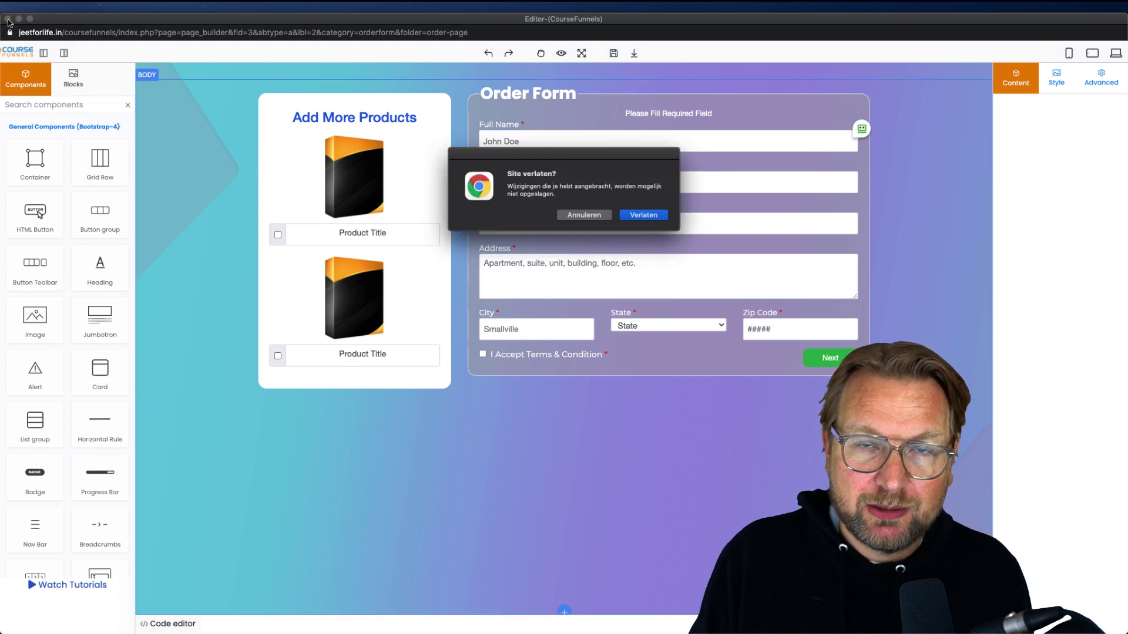
left_click(646, 215)
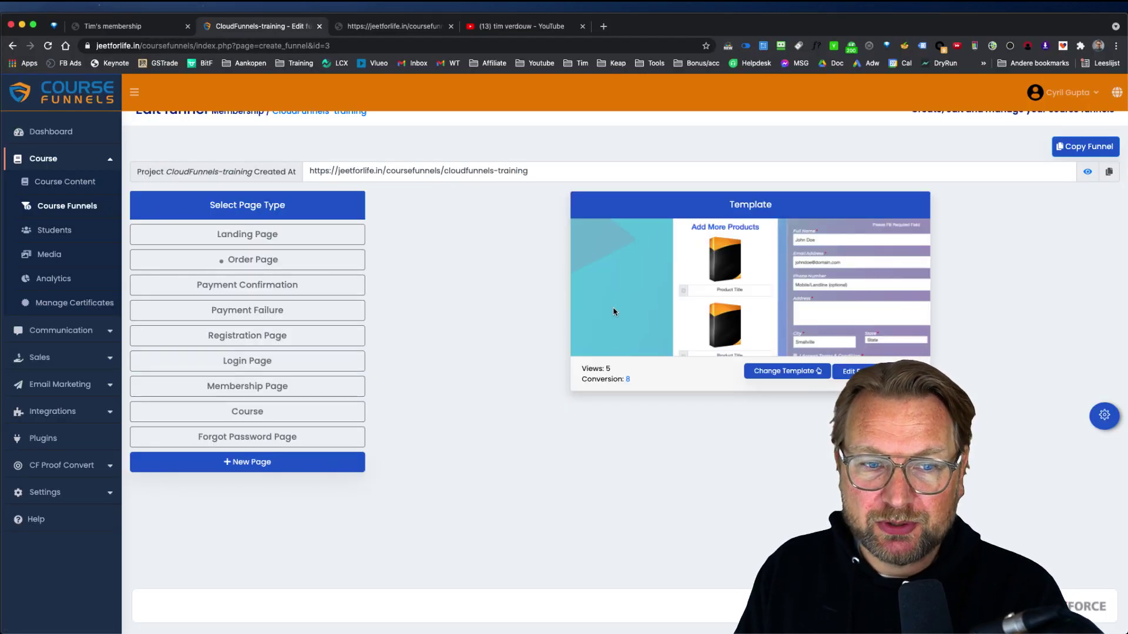
- Open the order page's settings and tick "list" among its mailing lists
left_click(1105, 417)
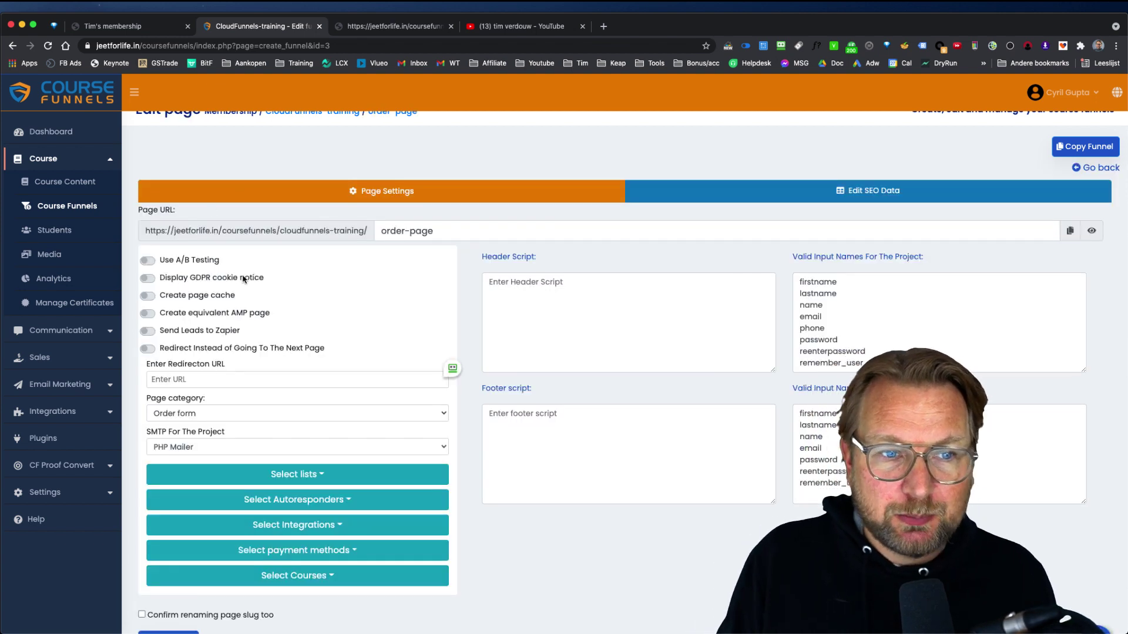
mouse_move(222, 297)
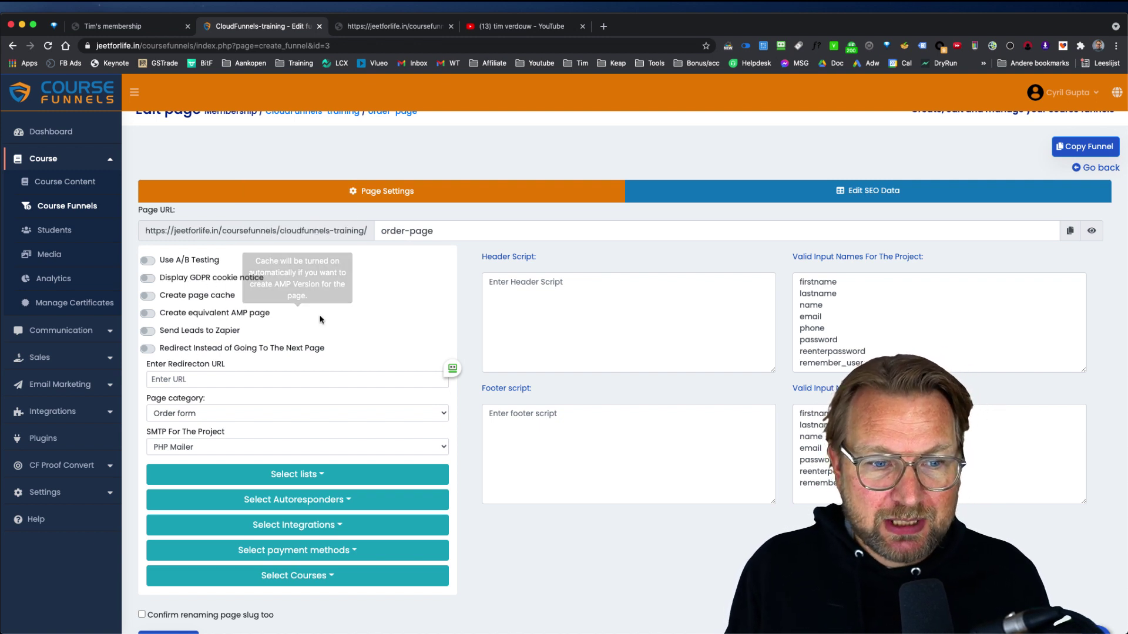
scroll(411, 352, "down", 3)
left_click(353, 375)
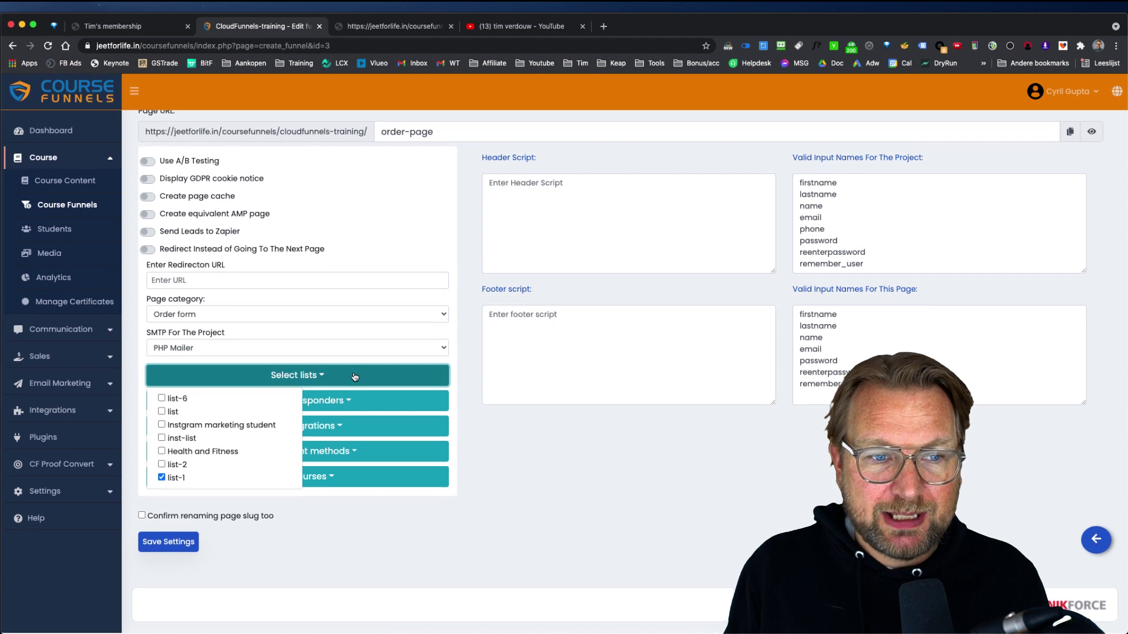
left_click(162, 410)
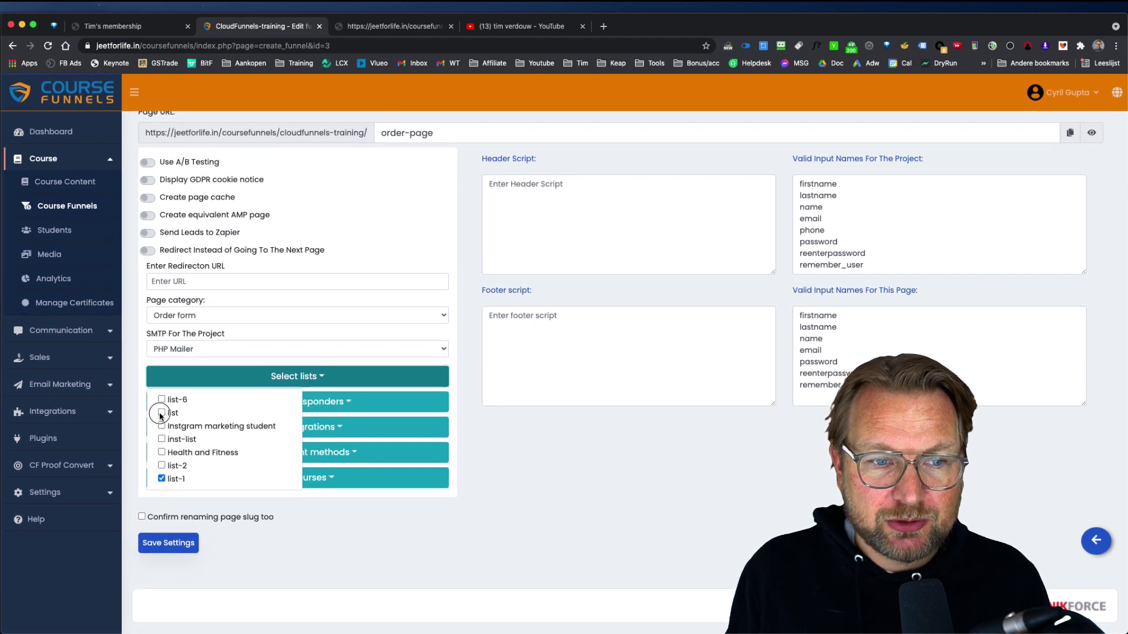
left_click(396, 371)
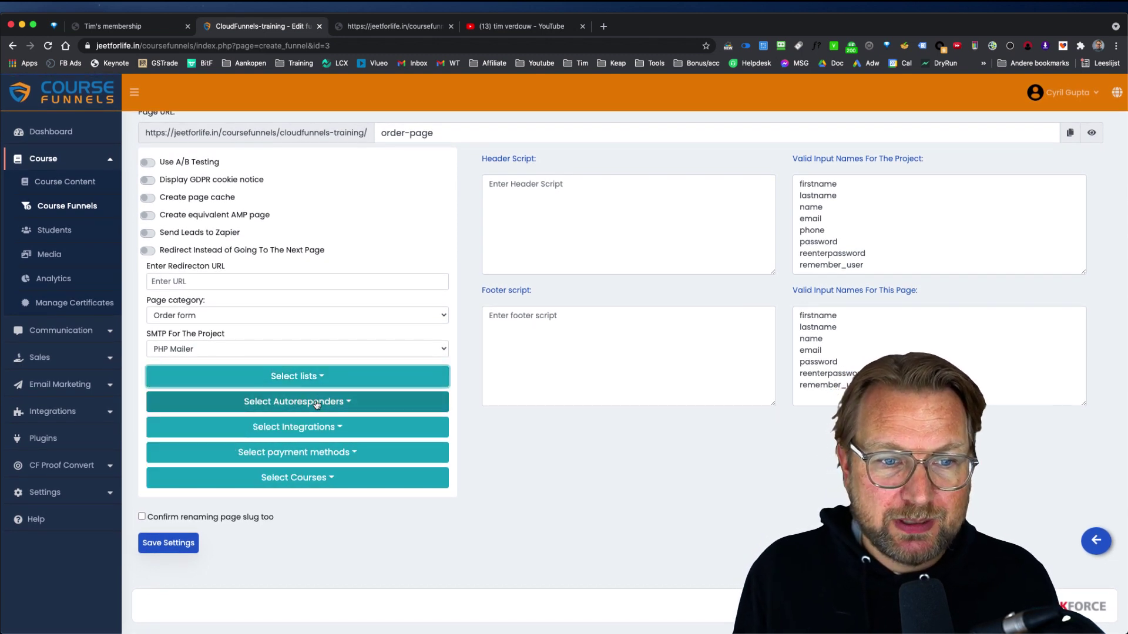
- Look through the autoresponder, integration and payment method choices in the order page's settings
left_click(322, 404)
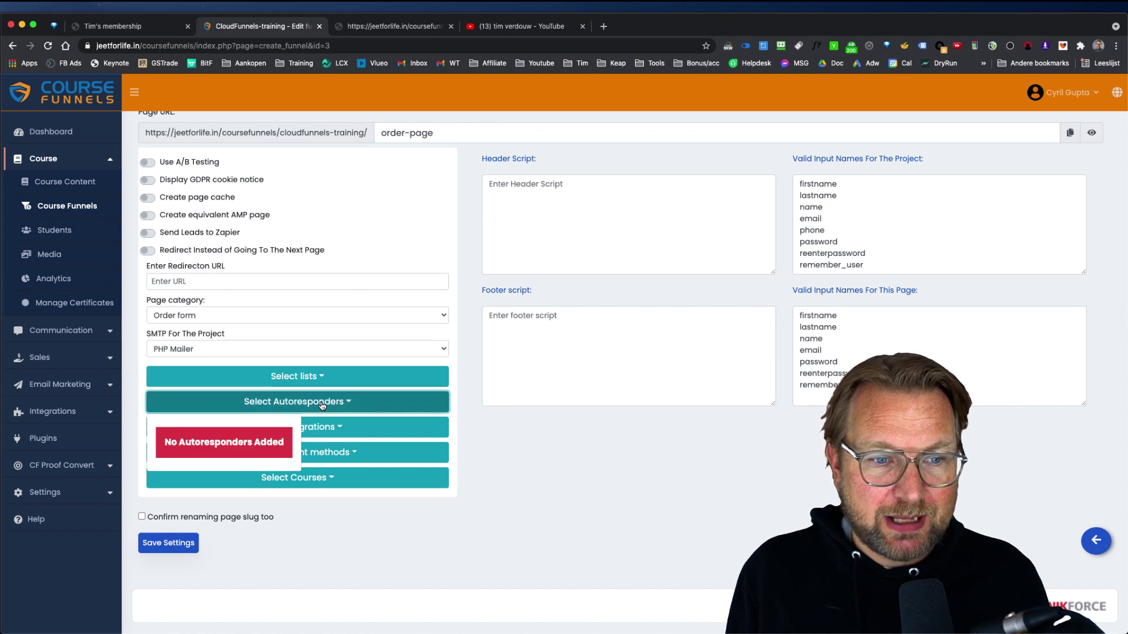
left_click(322, 404)
left_click(327, 428)
left_click(328, 425)
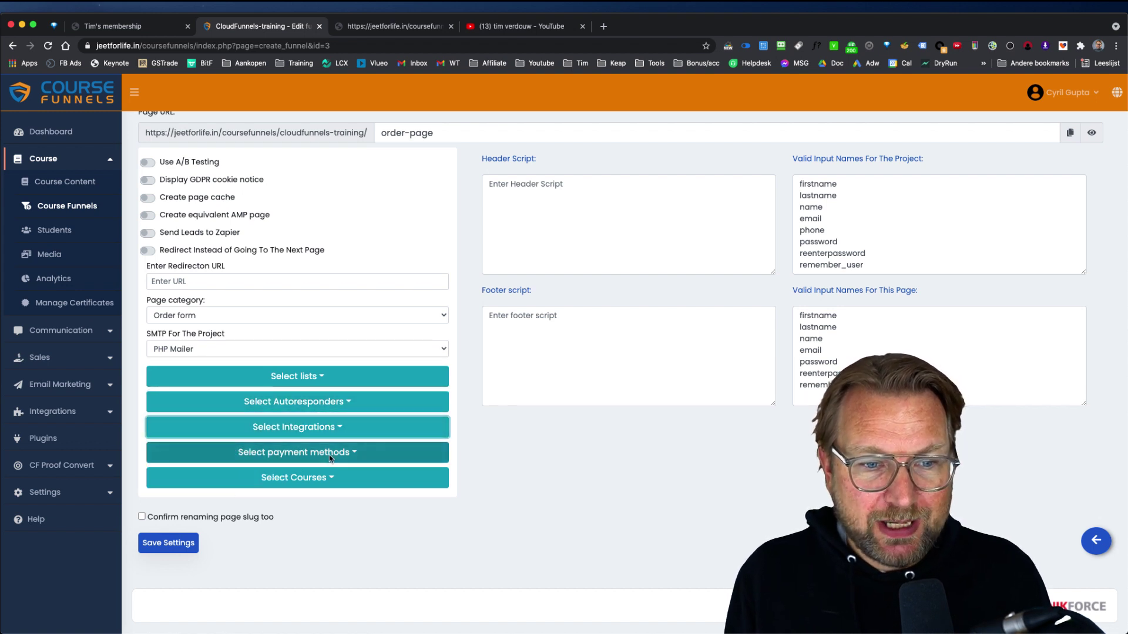
left_click(329, 453)
scroll(341, 459, "down", 4)
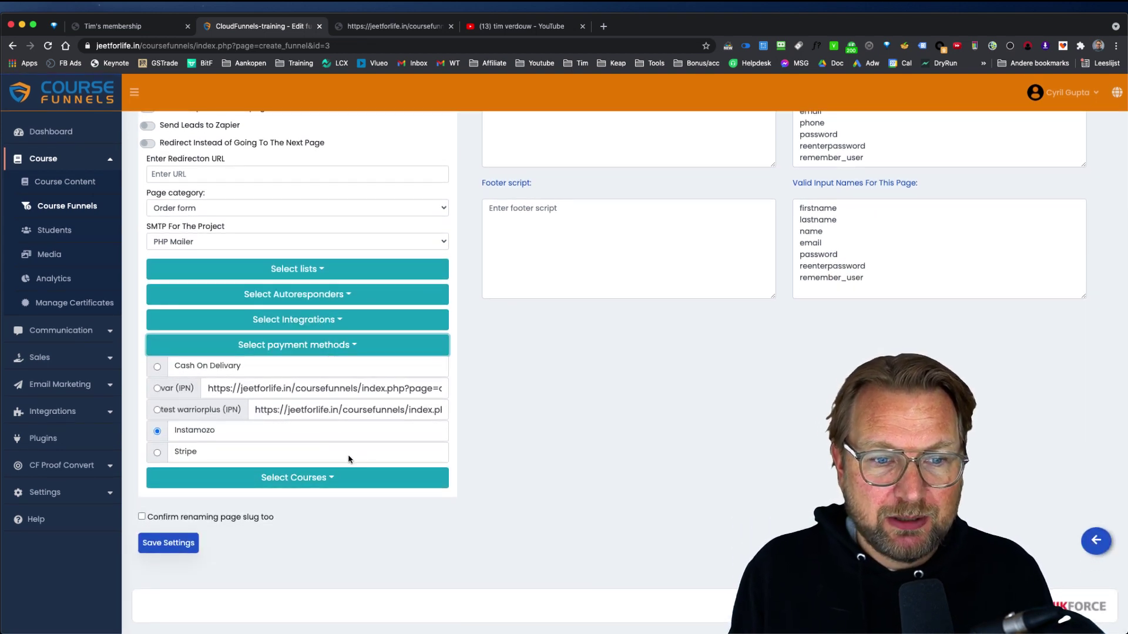
- Select "(#79812) test-course-Copy" as the course for the order page
left_click(332, 481)
scroll(327, 344, "up", 3)
left_click(163, 327)
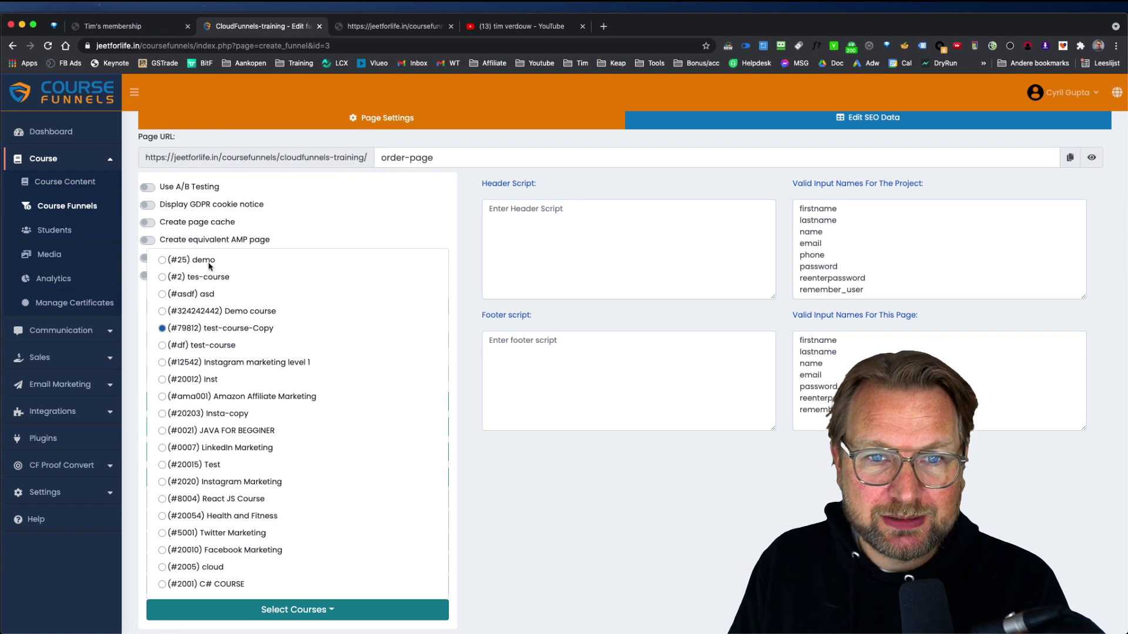
- Close the course choices and look over the Students list and the Media section
left_click(646, 544)
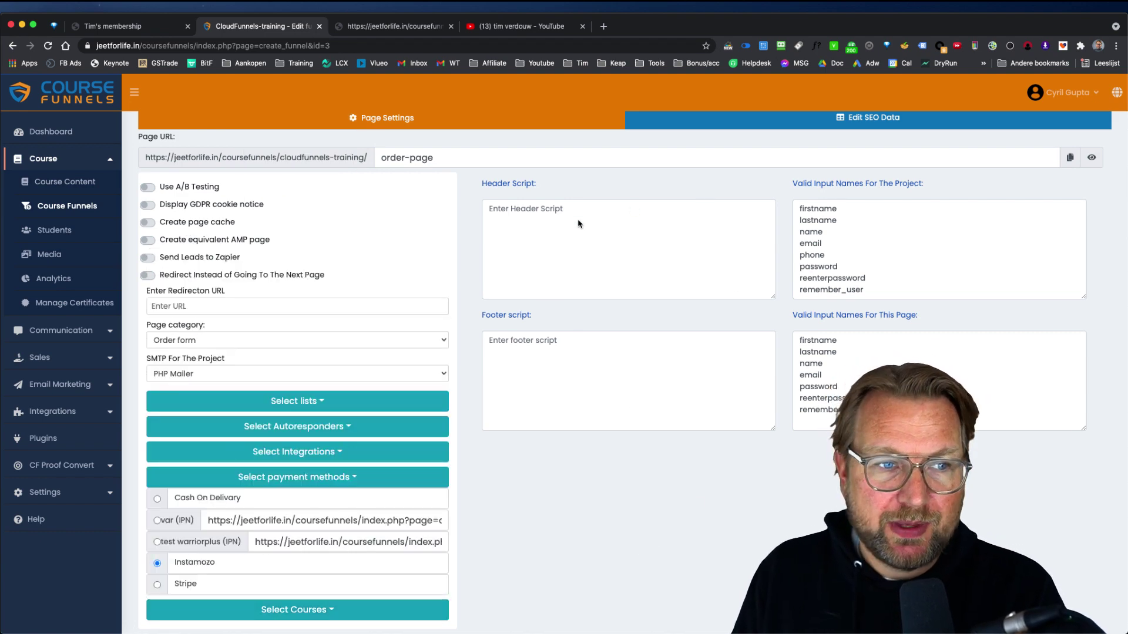
left_click(54, 230)
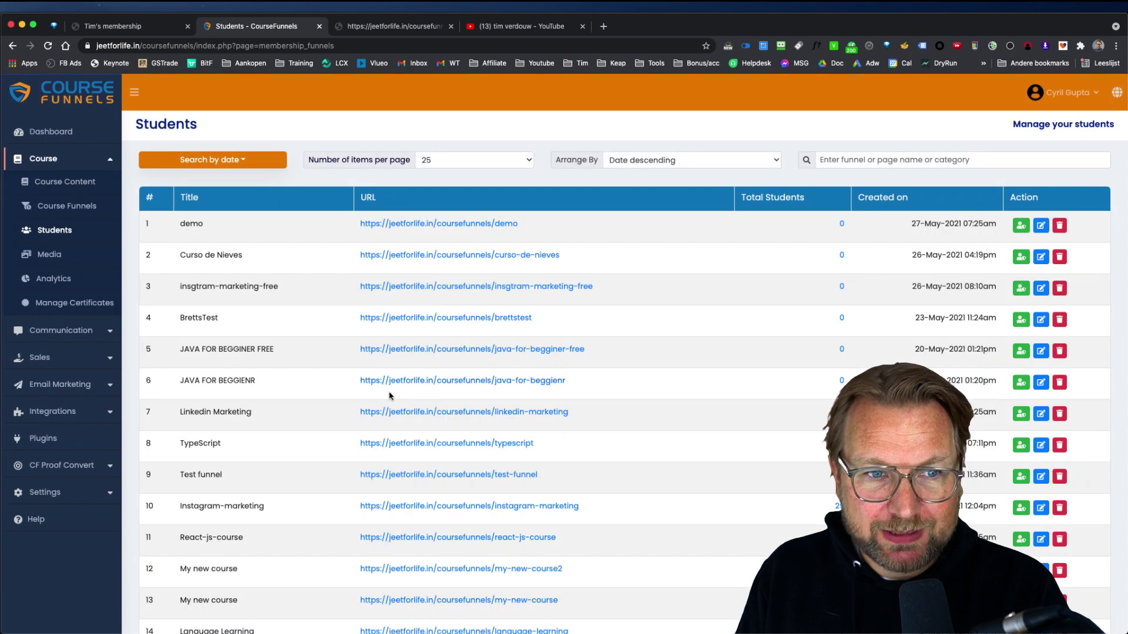
left_click(50, 254)
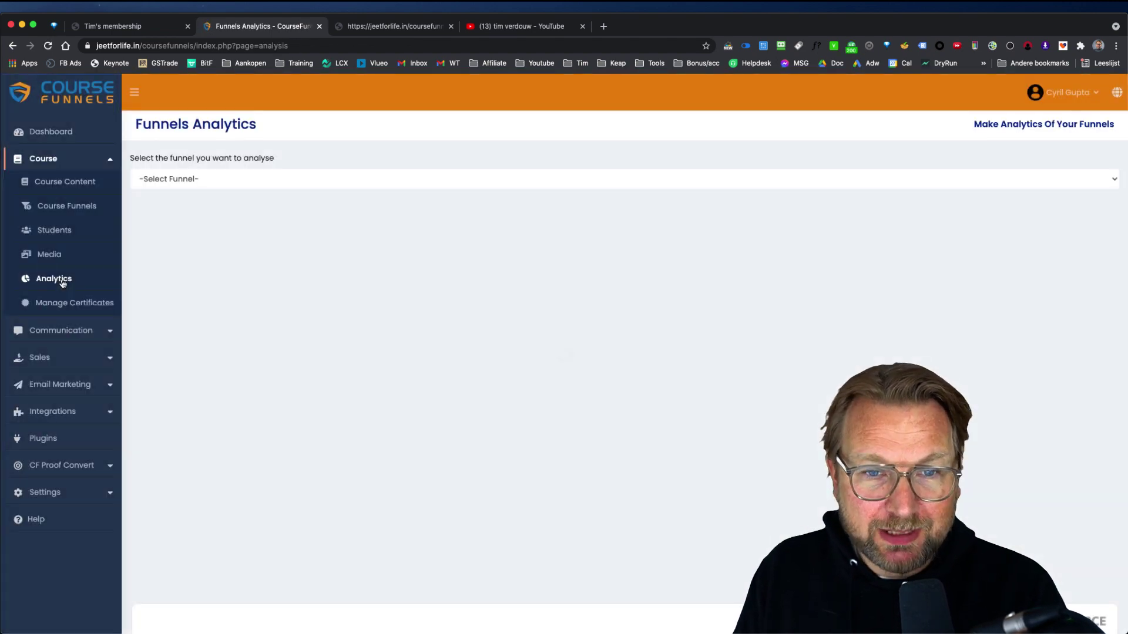
- Show the analytics of the CloudFunnels-training-free funnel and review its visits and conversions by browser, operating system, device and location
left_click(290, 180)
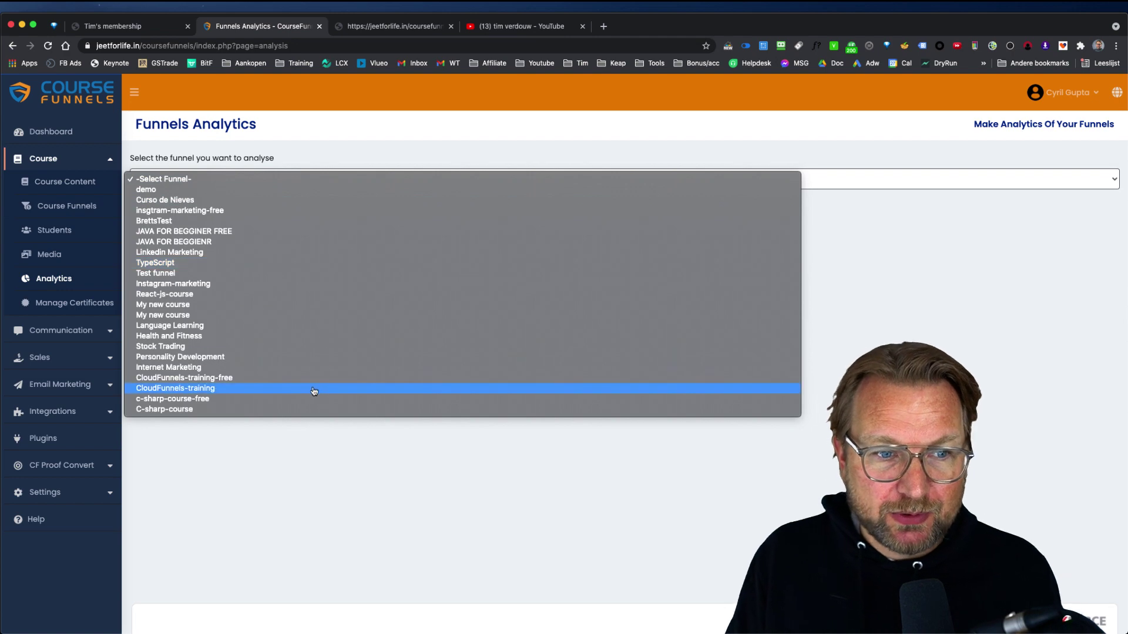
left_click(322, 379)
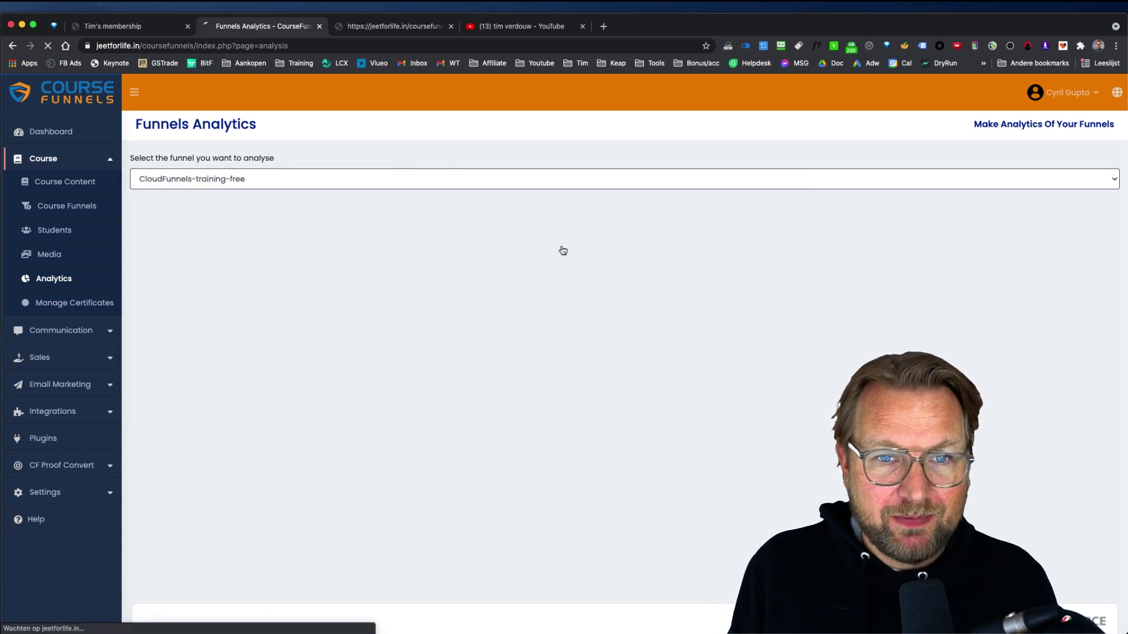
scroll(567, 310, "down", 3)
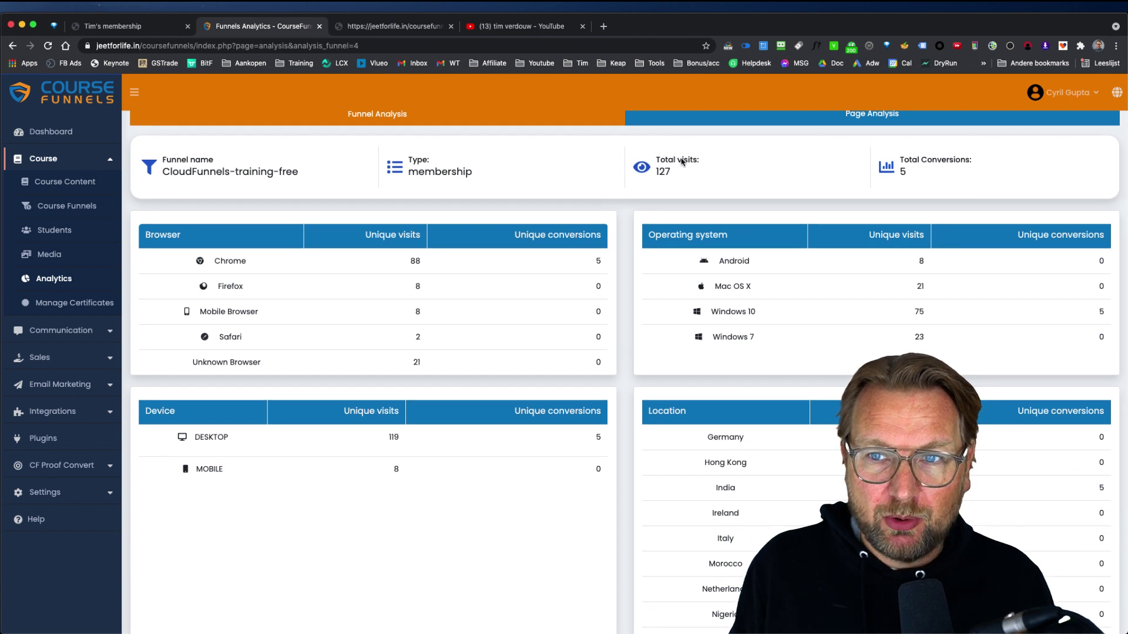
scroll(930, 227, "down", 1)
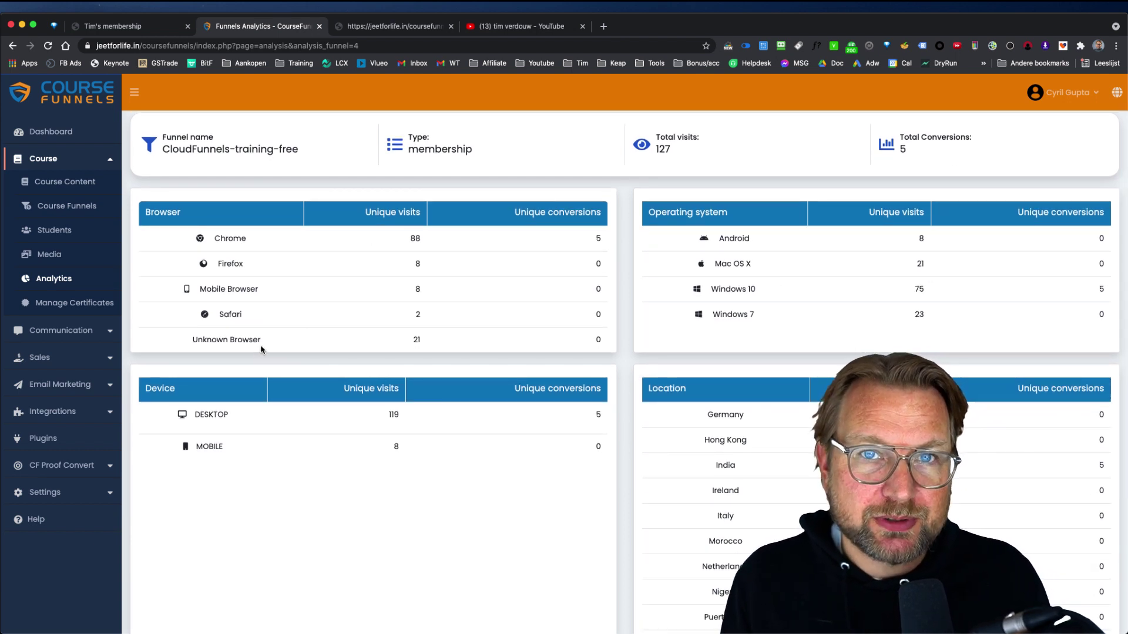
scroll(611, 385, "down", 4)
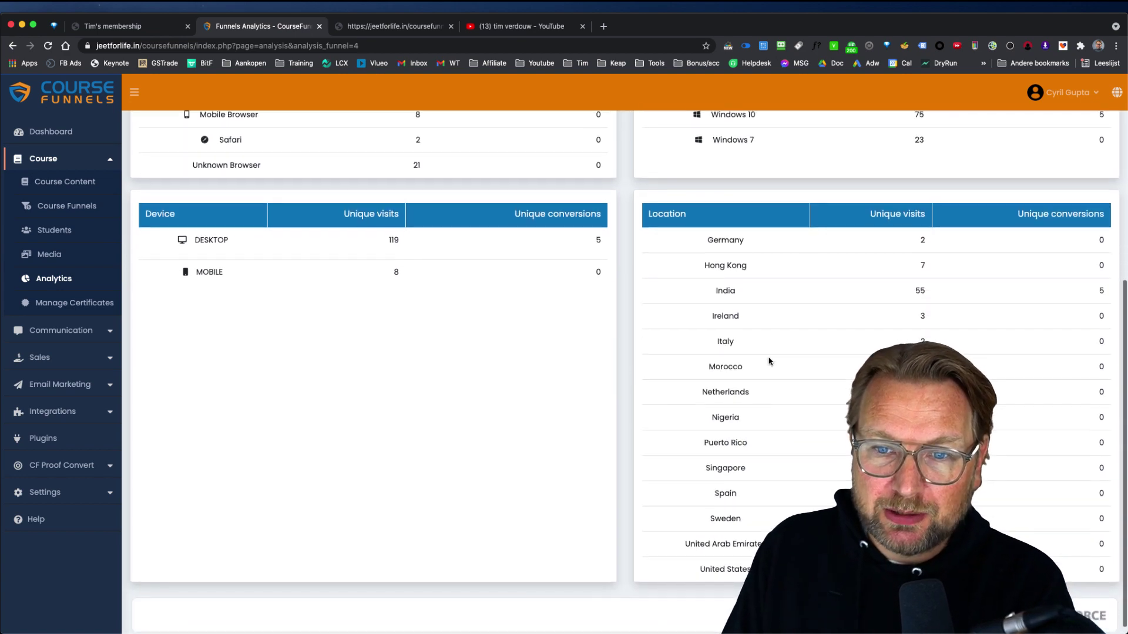
scroll(757, 285, "up", 6)
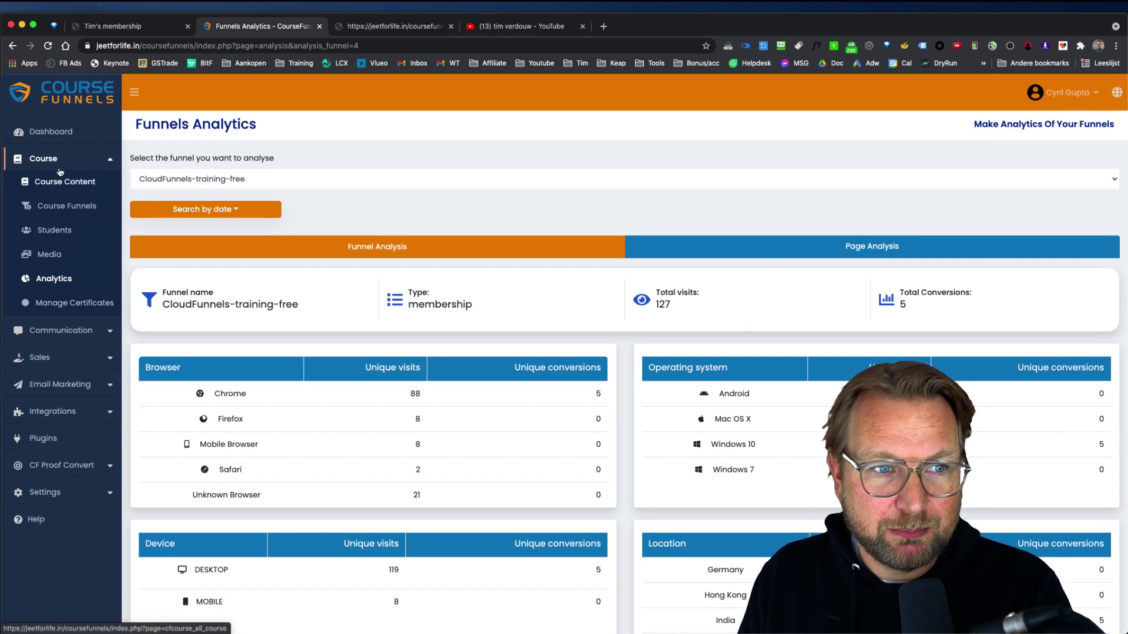
- Open certificate management and examine the completion certificate's text with its {student.name} and {course.title} placeholders
left_click(74, 303)
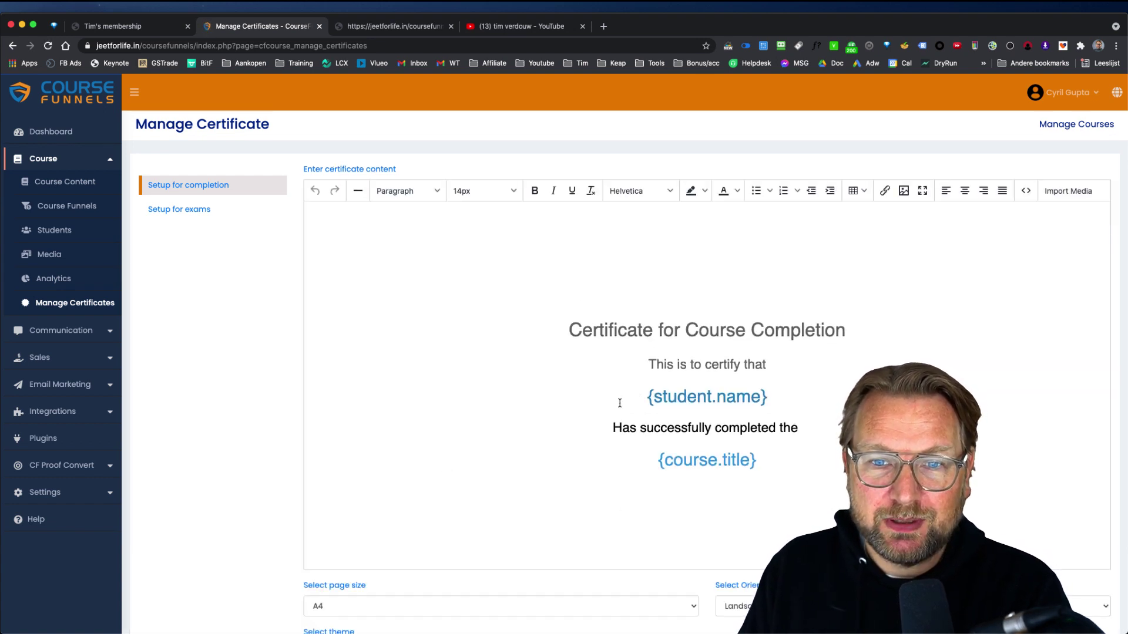
left_click_drag(573, 333, 843, 405)
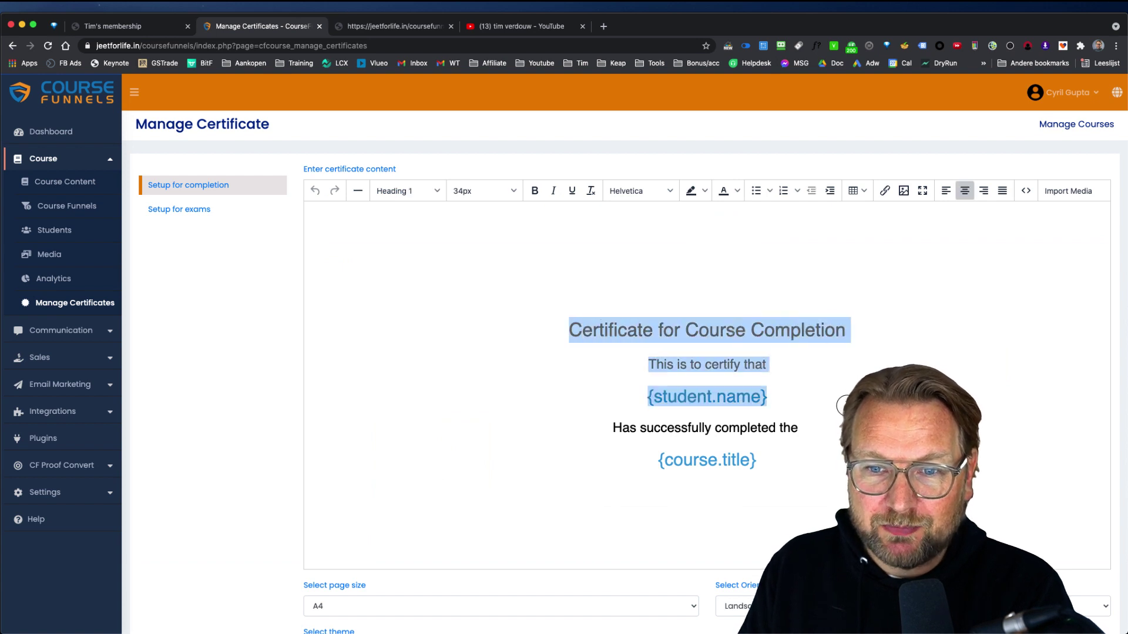
key("Right")
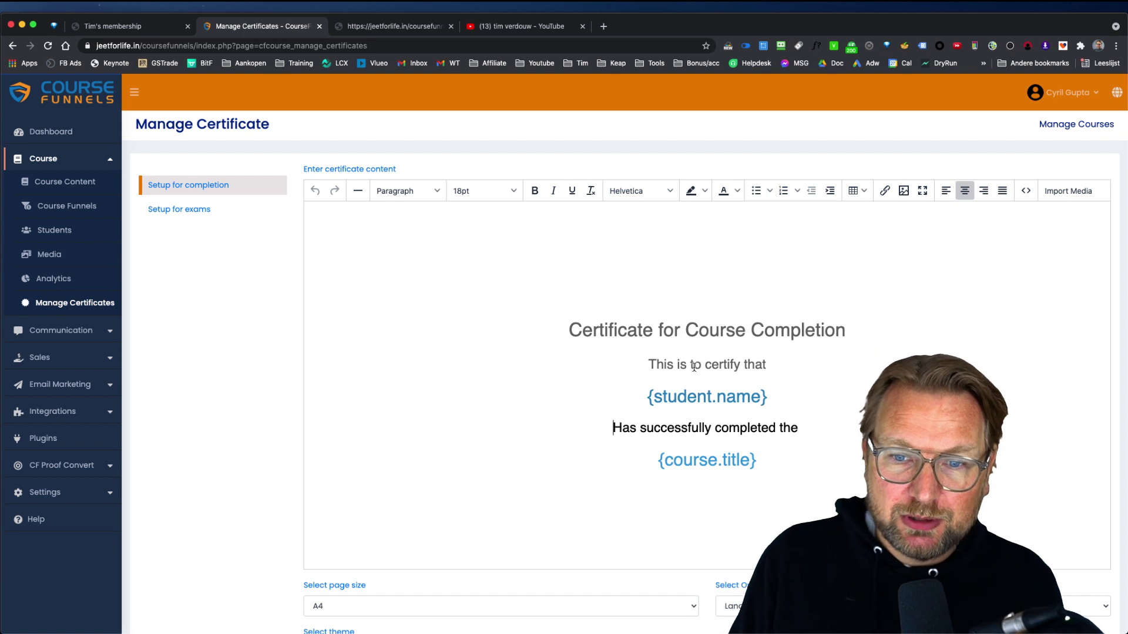
left_click_drag(742, 387, 815, 390)
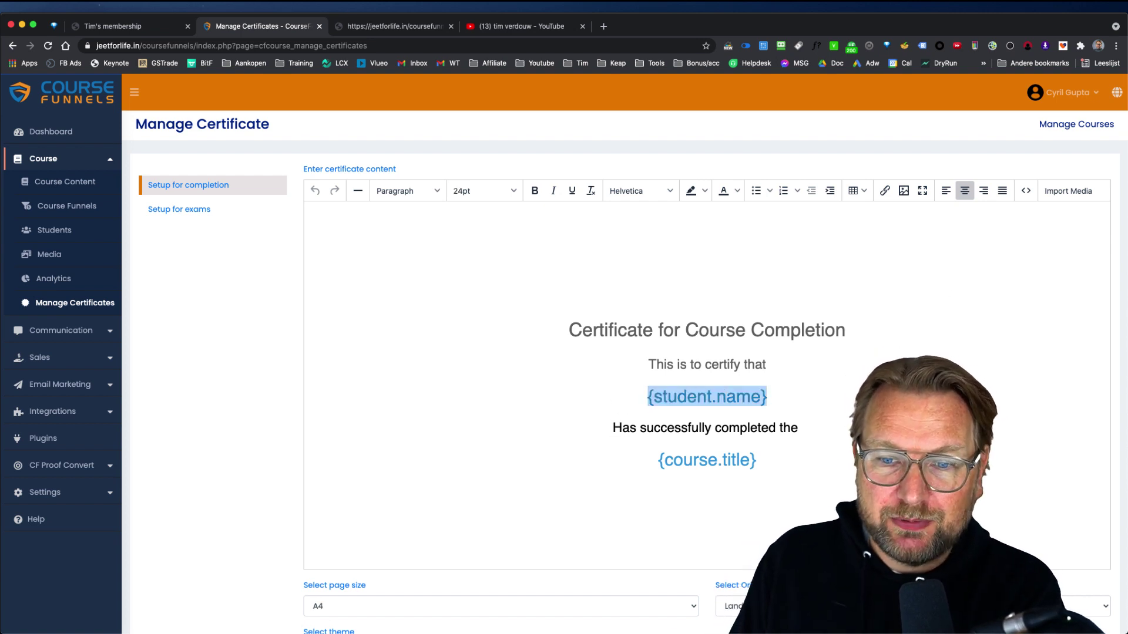
left_click_drag(783, 462, 568, 457)
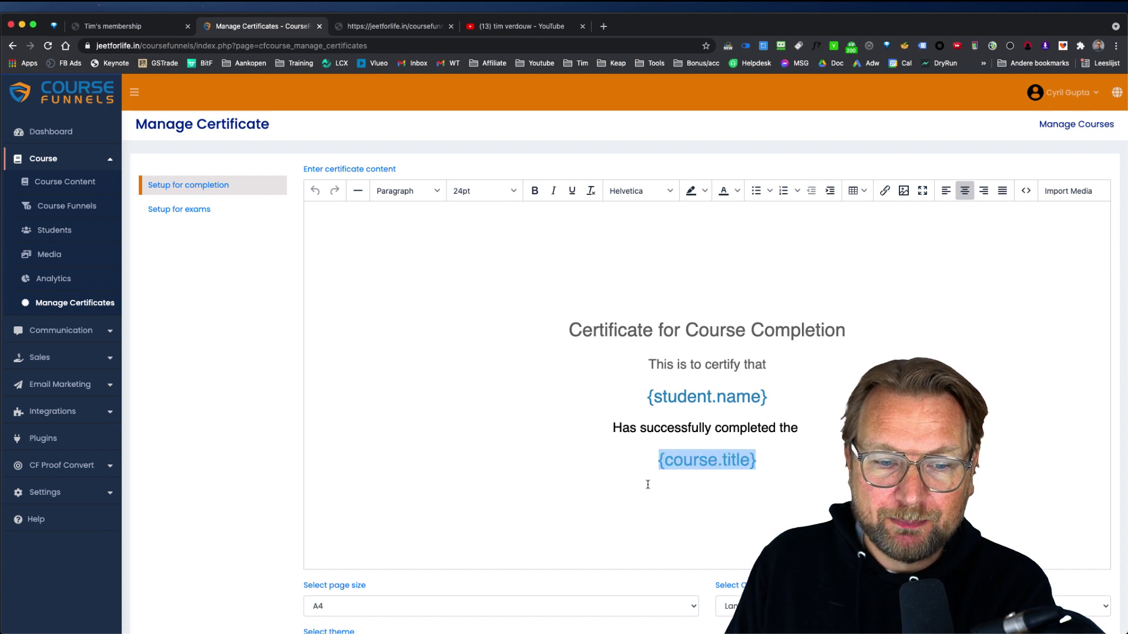
- Look through the page size, orientation and theme choices for the completion certificate
scroll(648, 485, "down", 5)
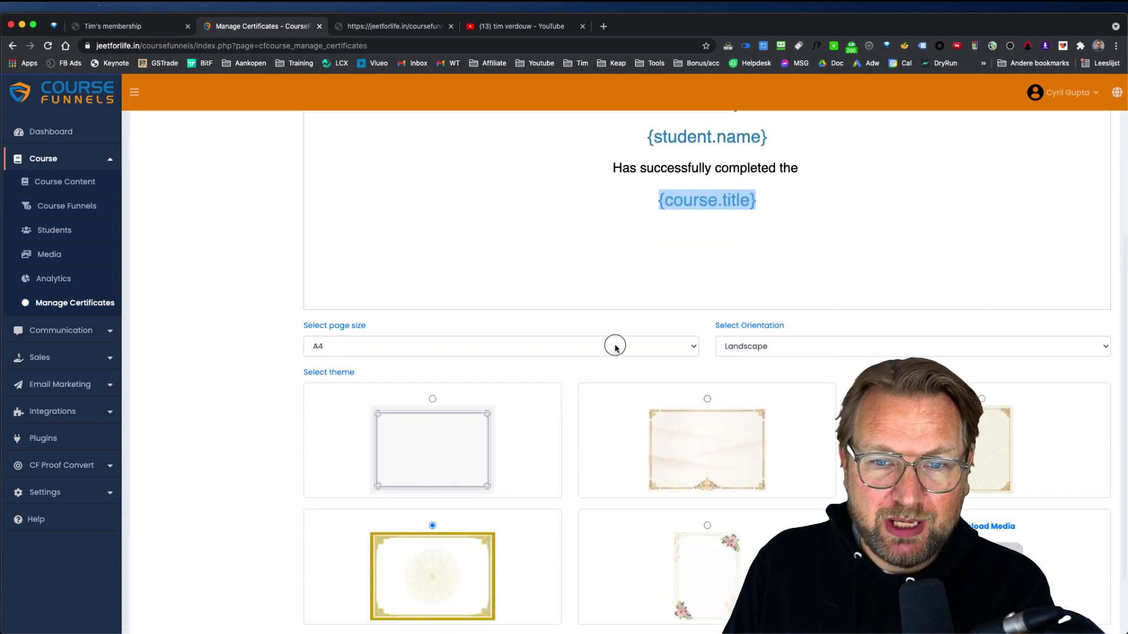
left_click(615, 346)
left_click(760, 368)
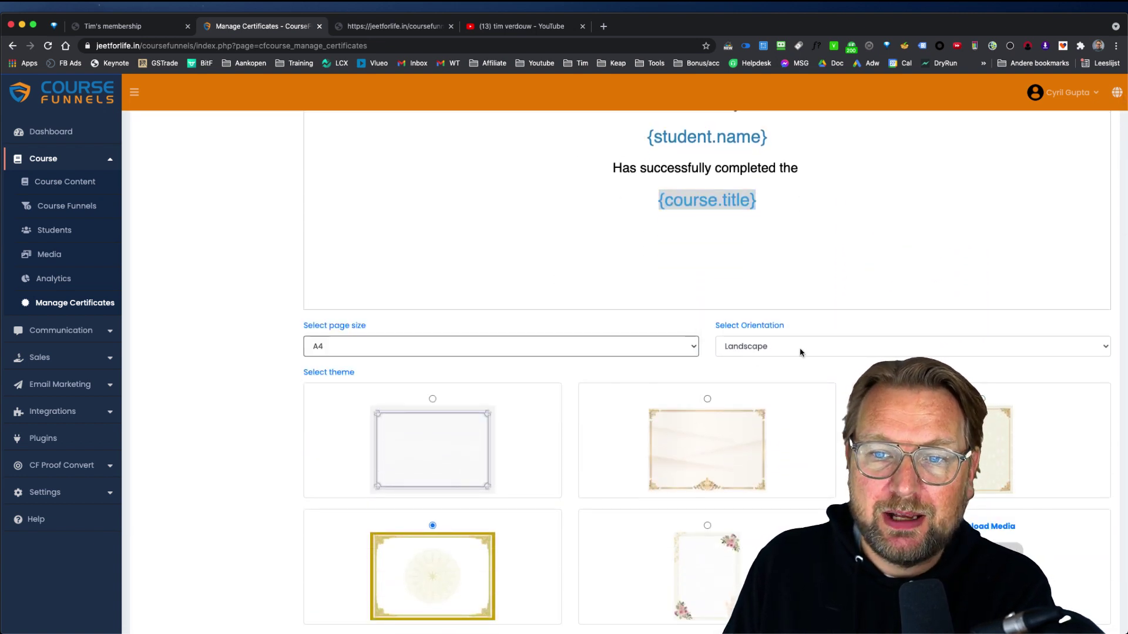
left_click(802, 353)
left_click(282, 274)
scroll(288, 272, "up", 2)
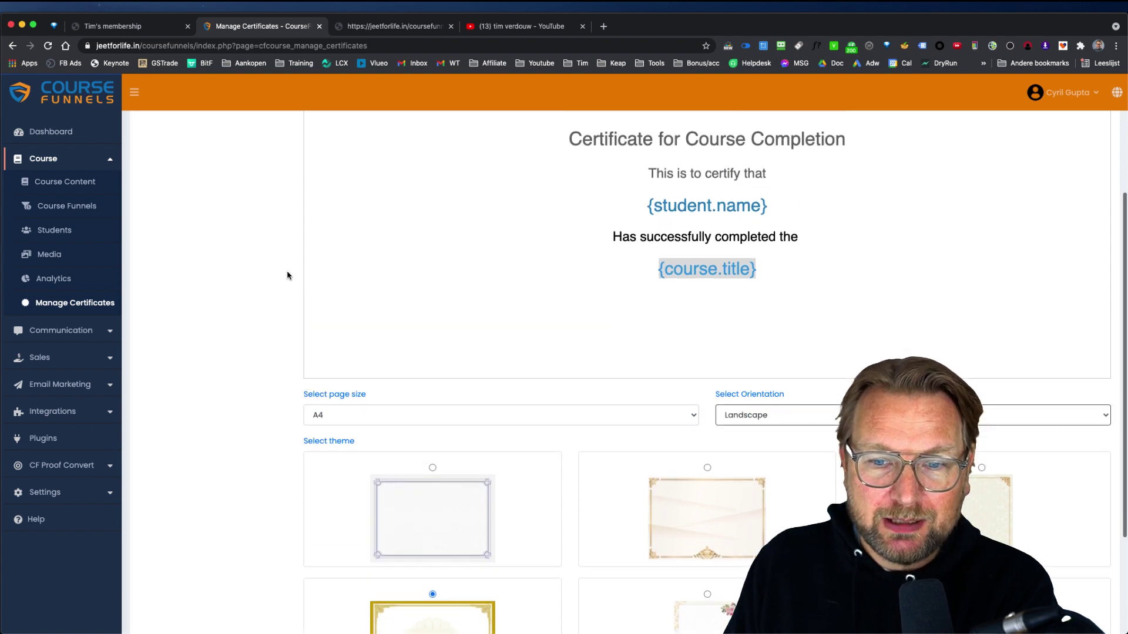
scroll(287, 272, "down", 5)
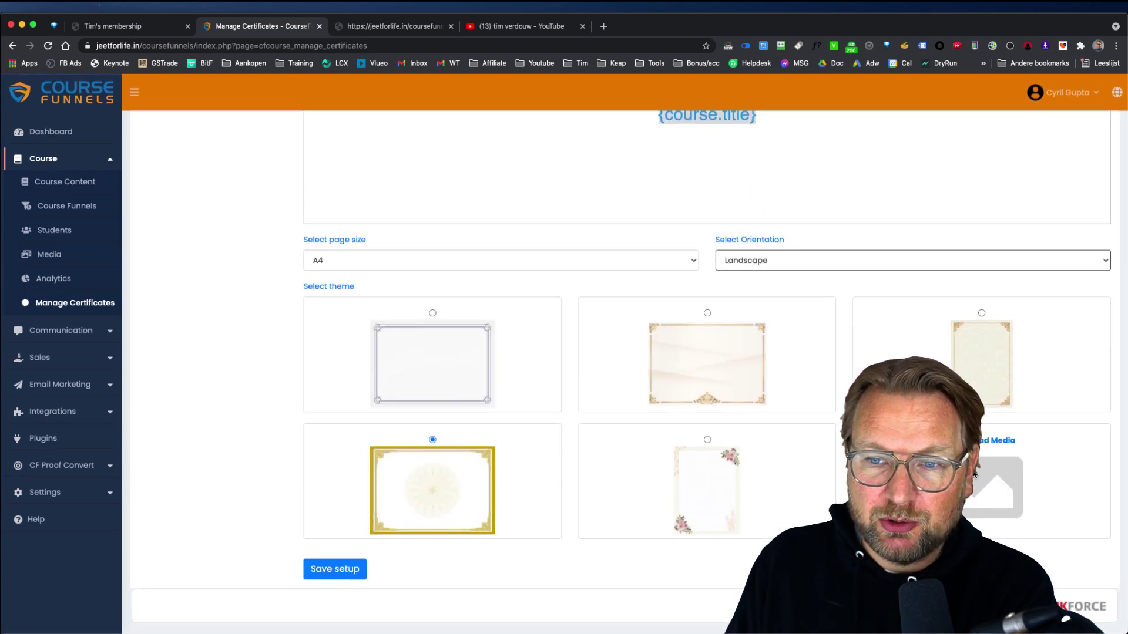
scroll(192, 238, "up", 6)
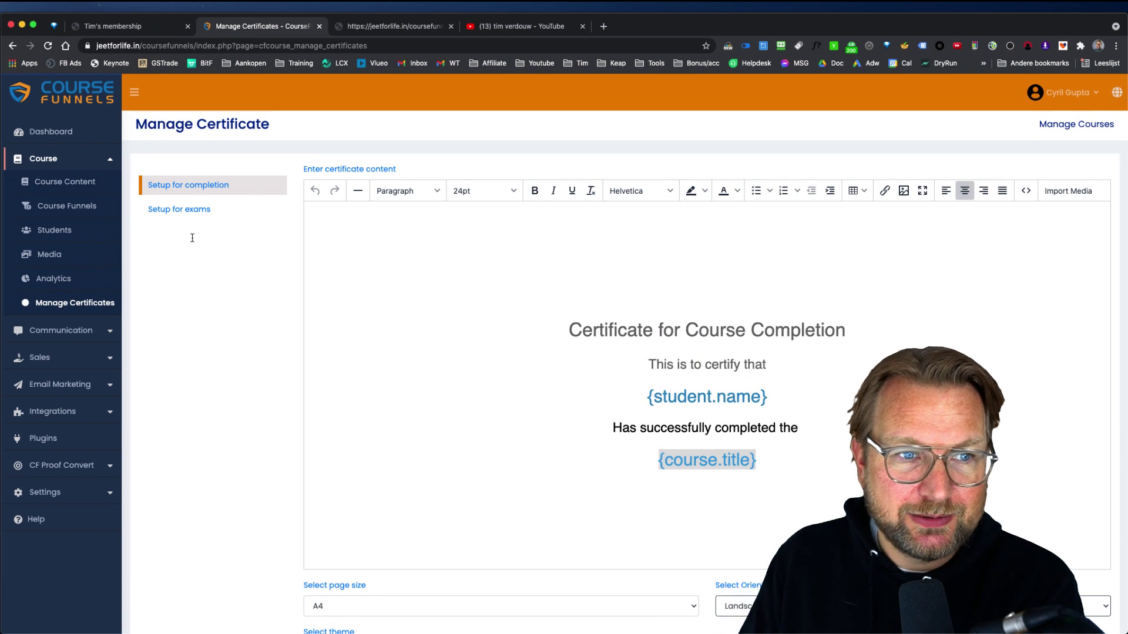
- Open the exam certificate setup and examine its placeholders for candidate, exam, answers and result
left_click(170, 210)
scroll(741, 364, "down", 4)
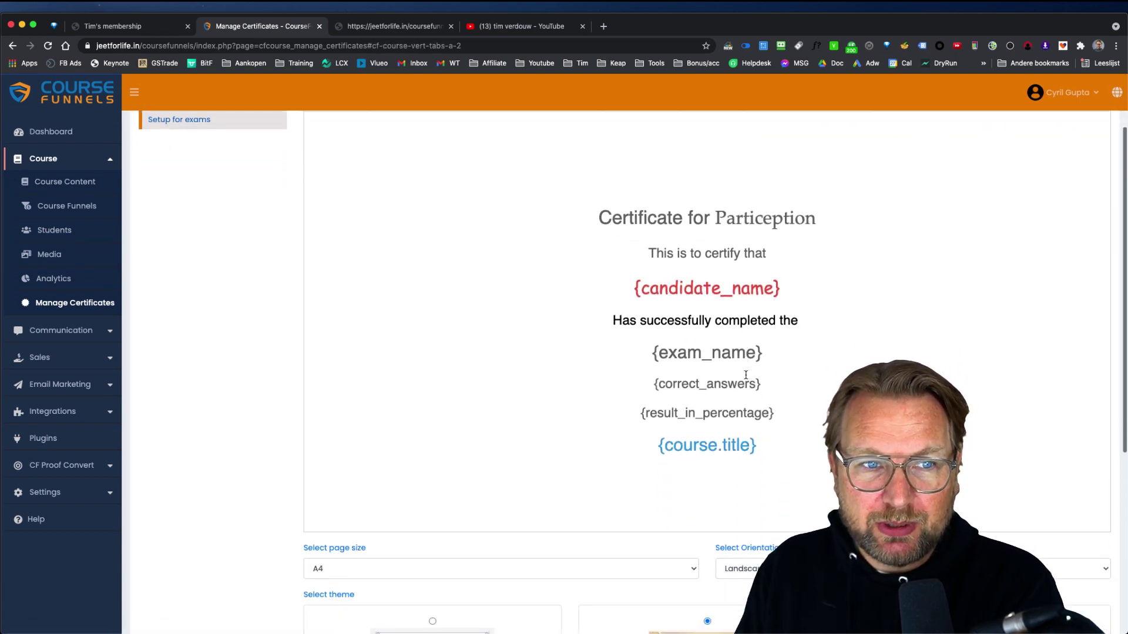
scroll(743, 376, "up", 4)
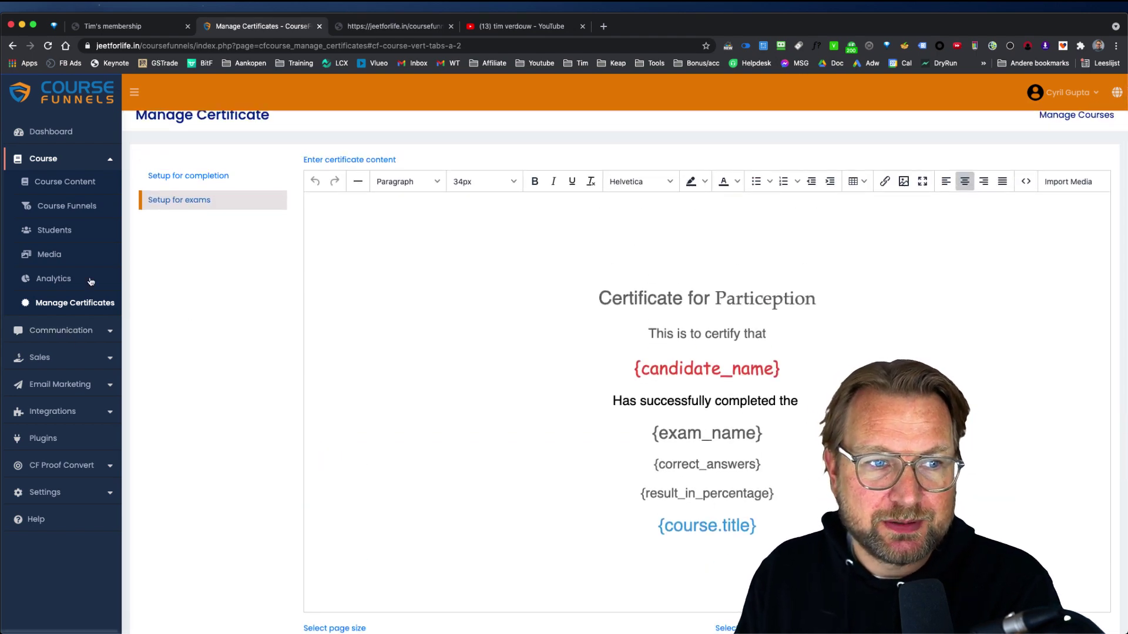
- Collapse the Course section, expand the Communication section and look through its entries
left_click(71, 165)
scroll(72, 165, "up", 5)
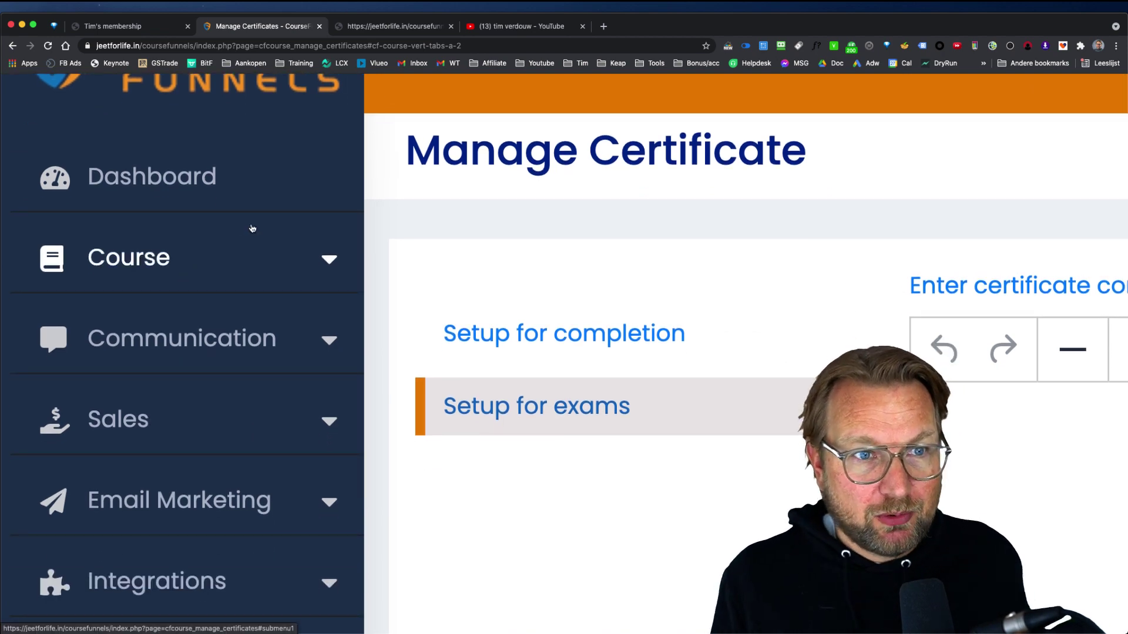
left_click(180, 347)
scroll(185, 346, "down", 3)
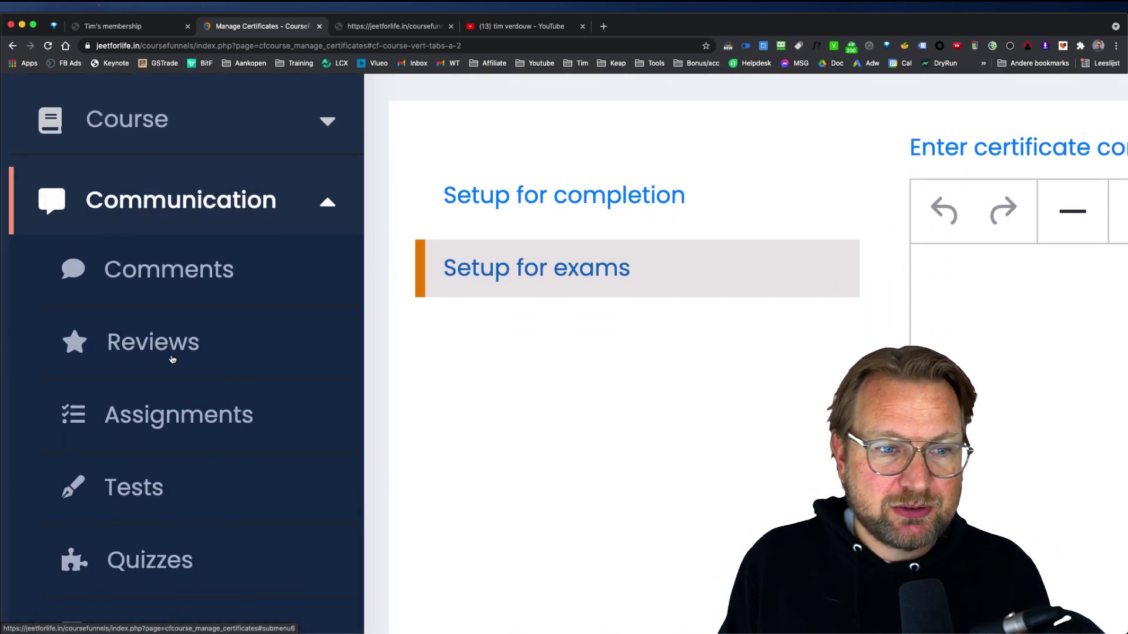
scroll(188, 348, "down", 5)
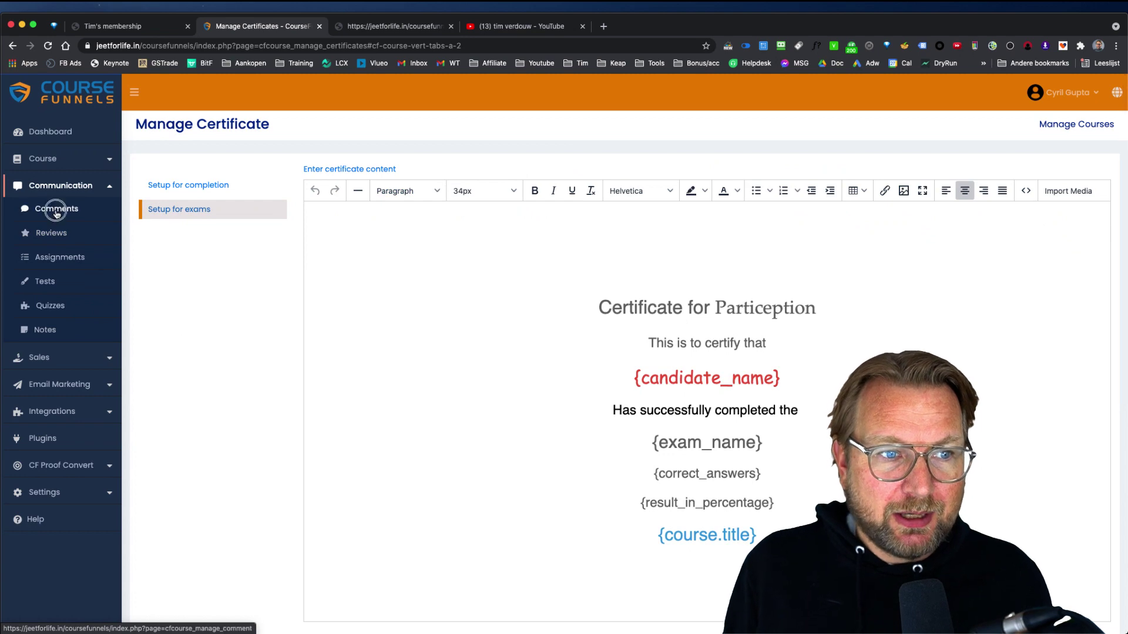
- Open the student comments and review the entries with their approval, deletion and reply options
left_click(56, 211)
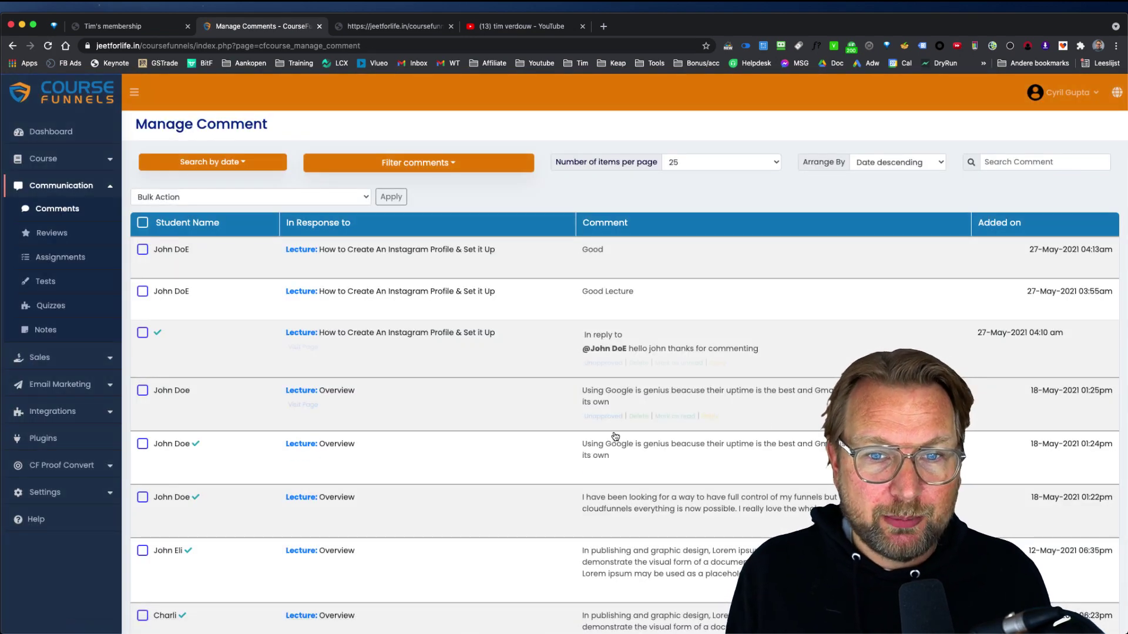
scroll(705, 364, "down", 3)
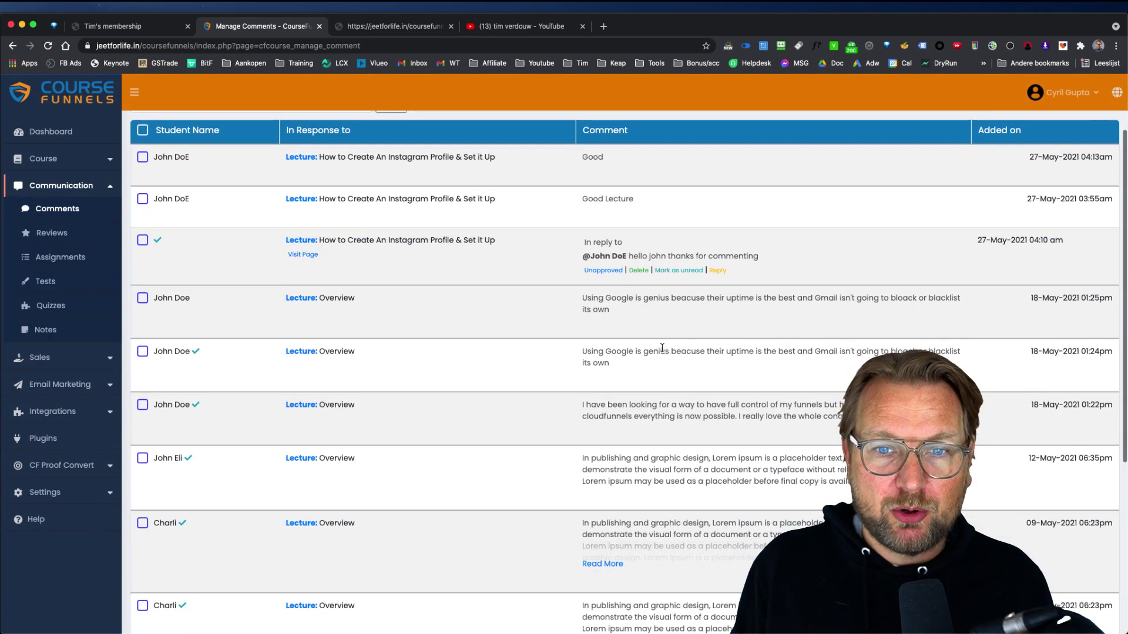
scroll(662, 348, "down", 3)
scroll(594, 288, "up", 5)
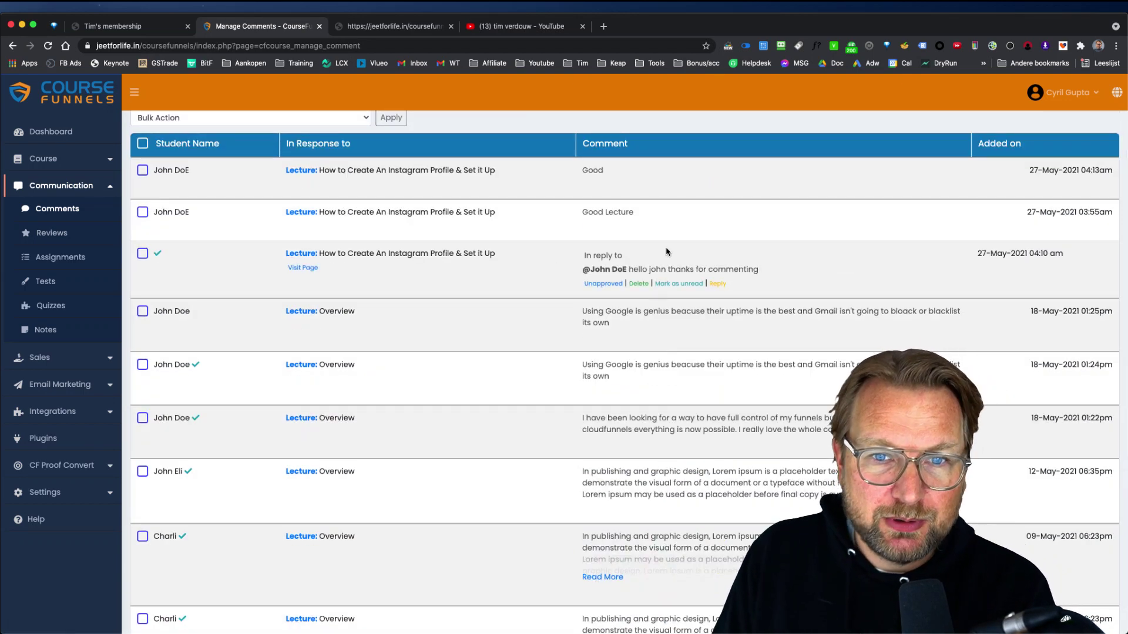
- Look over the course reviews and the list of submitted assignments
left_click(44, 234)
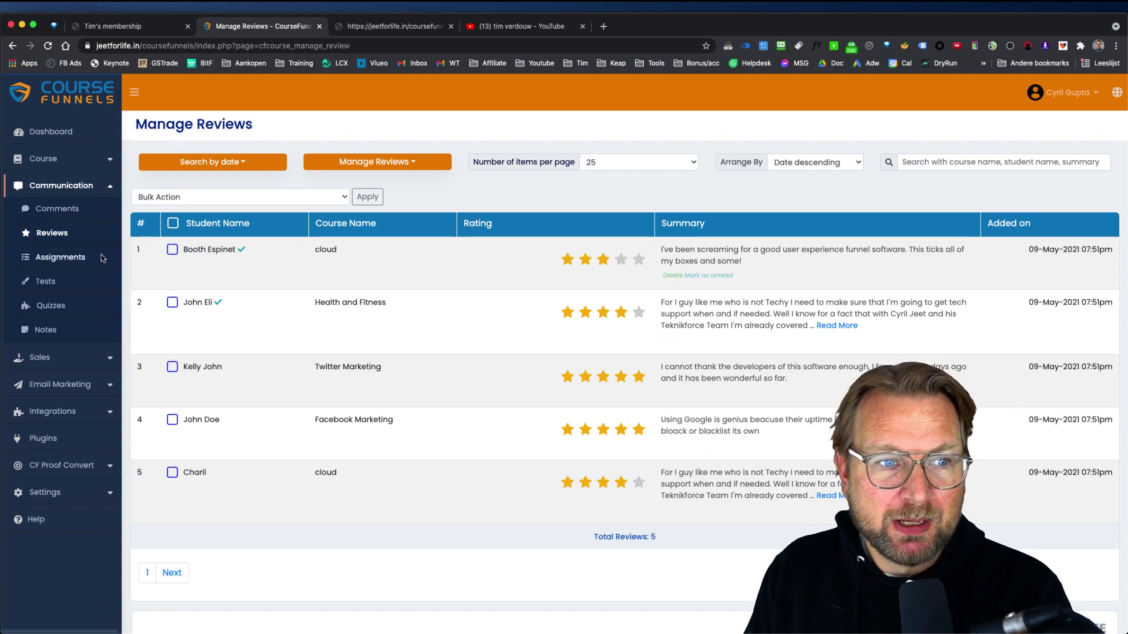
left_click(75, 257)
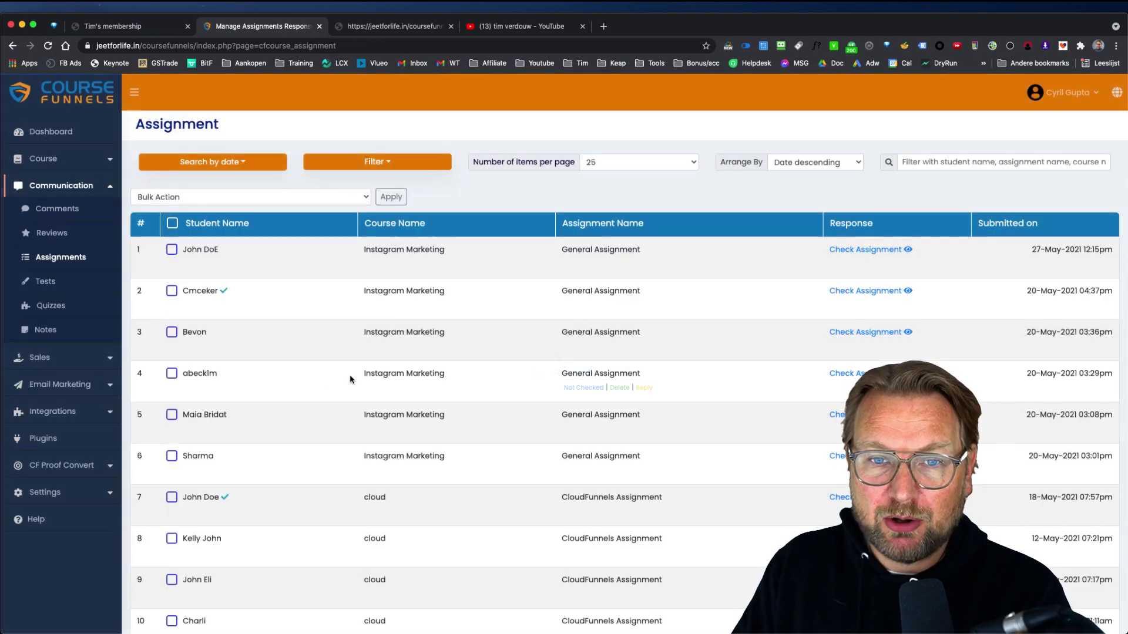
scroll(524, 394, "down", 3)
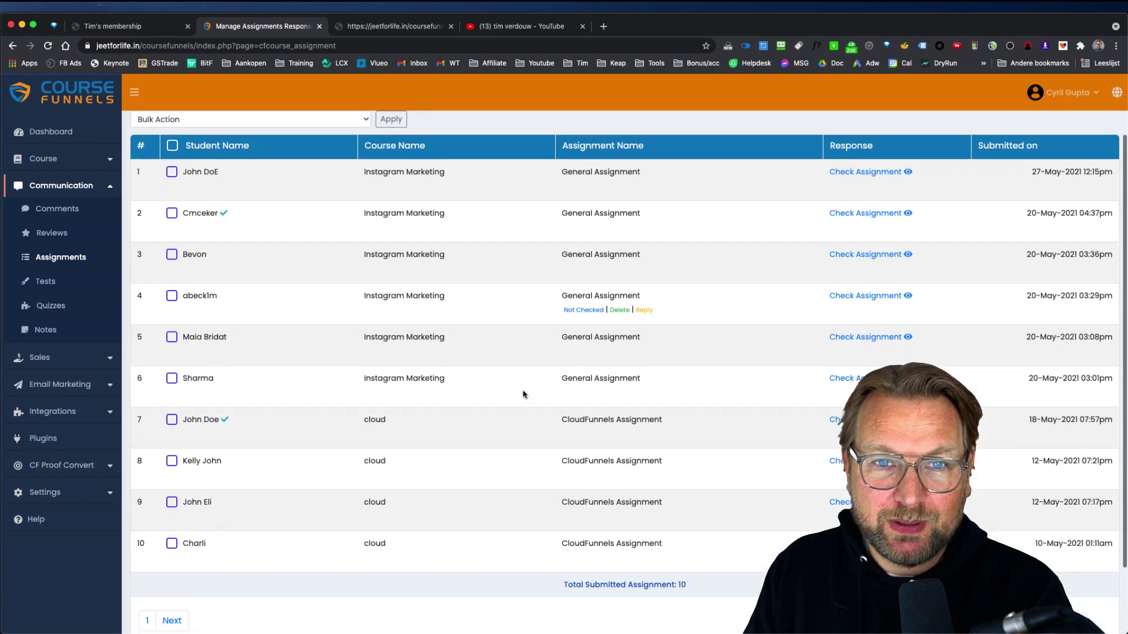
scroll(525, 394, "up", 3)
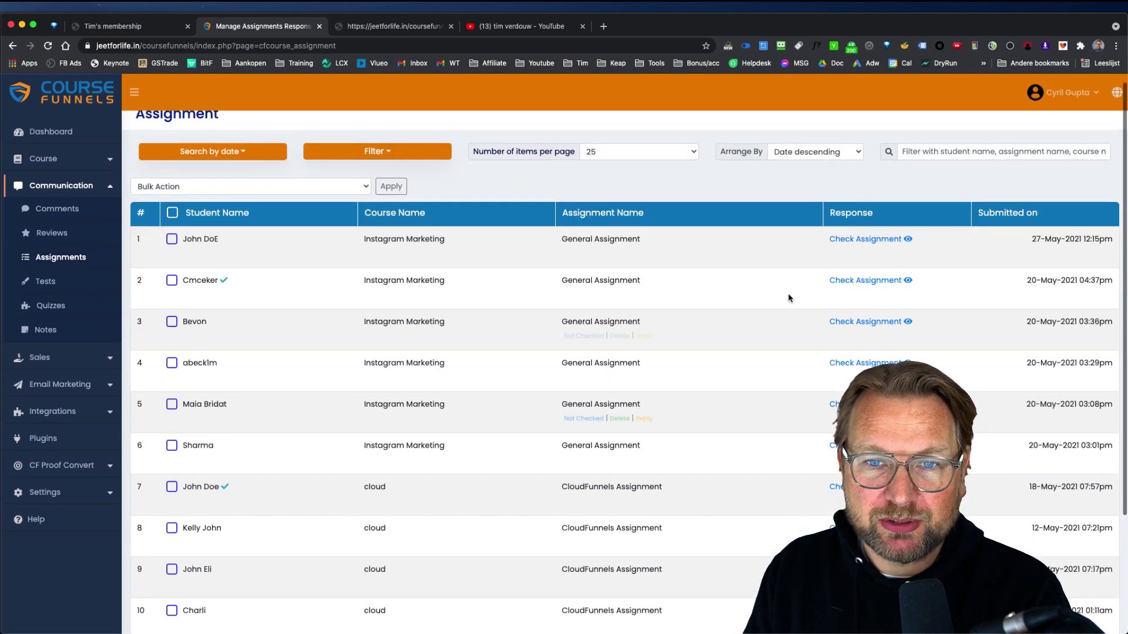
- Open the first submitted General Assignment and examine the student's answers and the right/wrong grading options
left_click(866, 247)
scroll(602, 312, "down", 6)
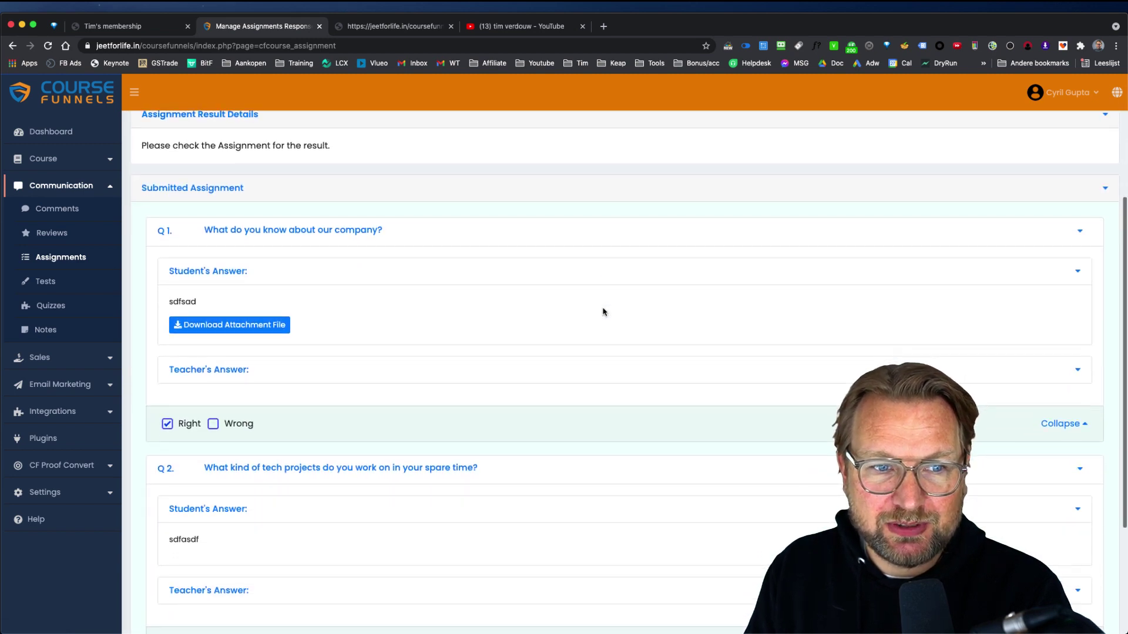
scroll(603, 312, "down", 3)
scroll(604, 310, "up", 7)
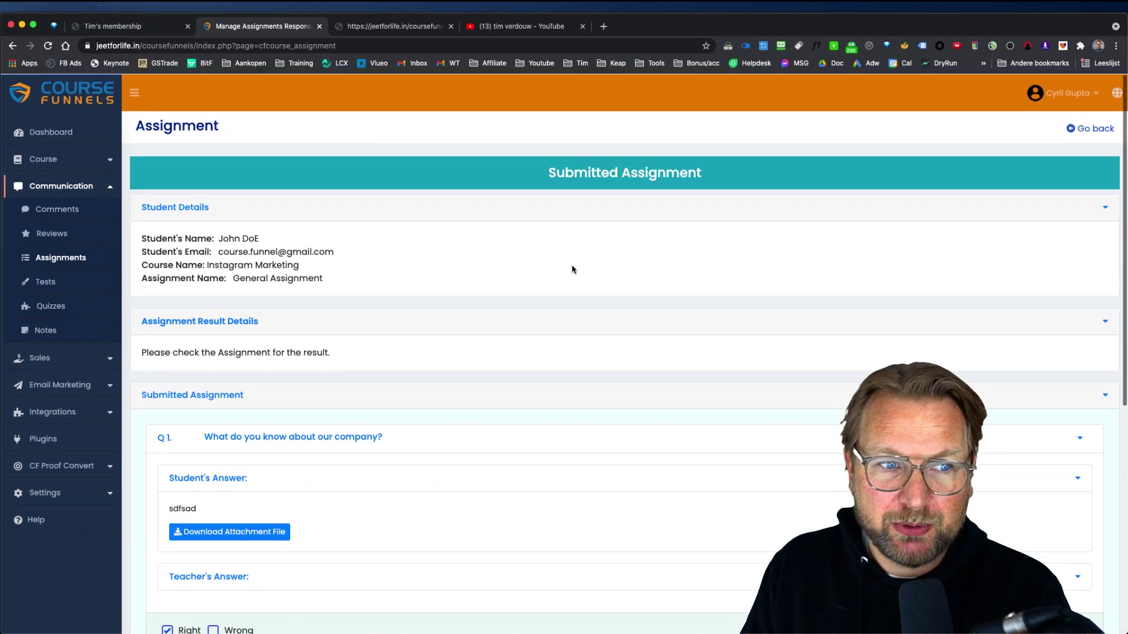
scroll(525, 279, "down", 7)
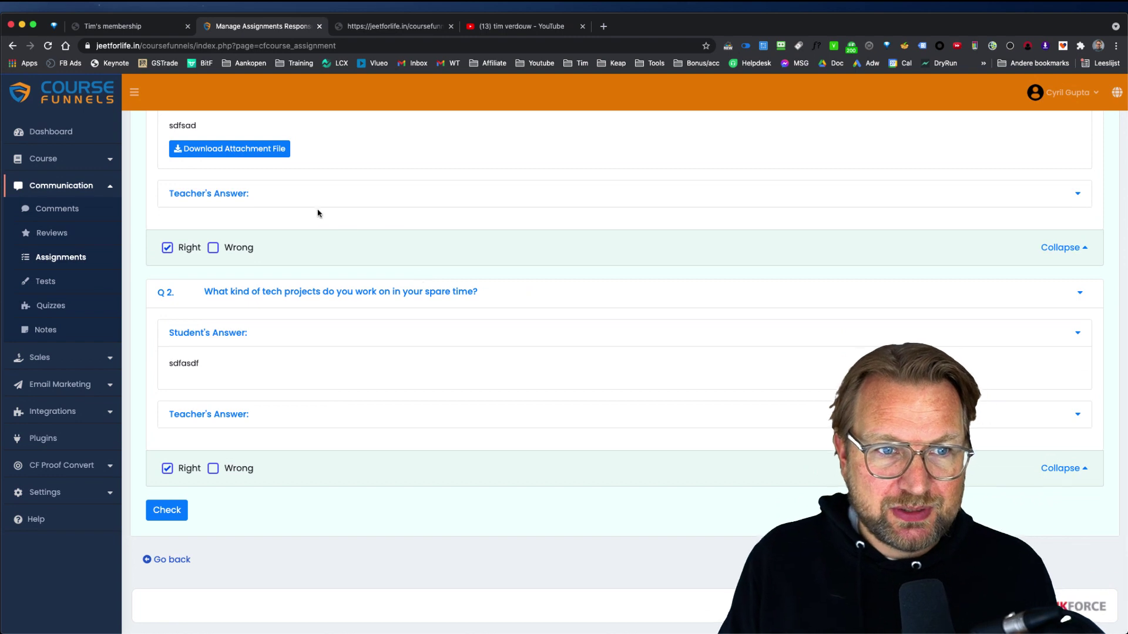
- Open the list of tests submitted by students
left_click(45, 281)
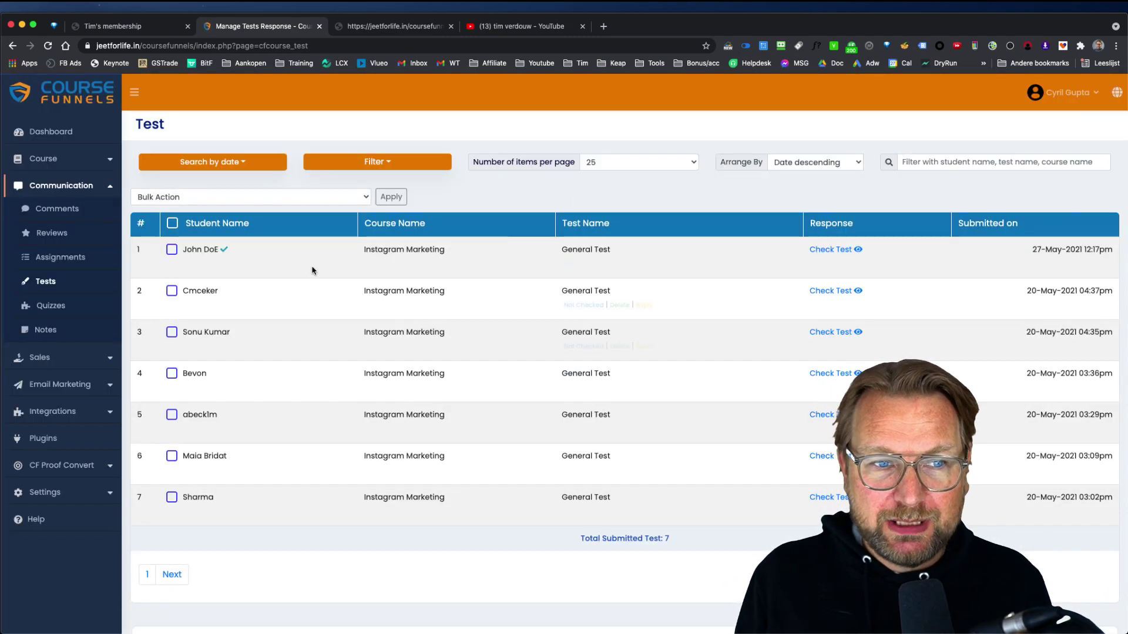
- Open the first submitted General Test and examine its result details, the student's answer and the right/wrong marking
left_click(828, 252)
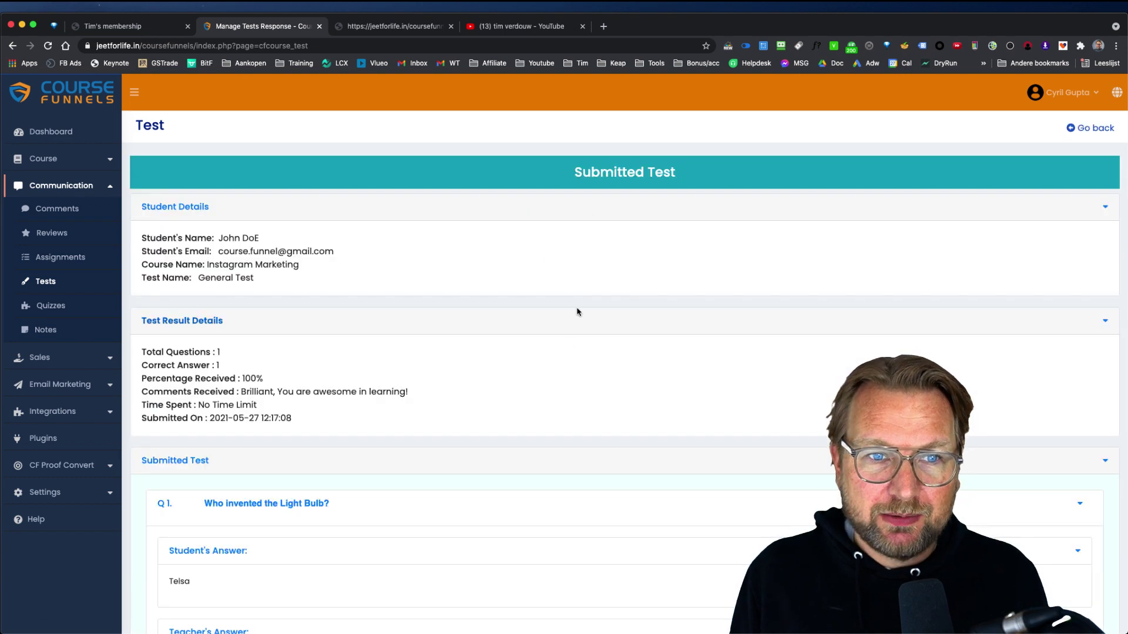
scroll(566, 305, "down", 4)
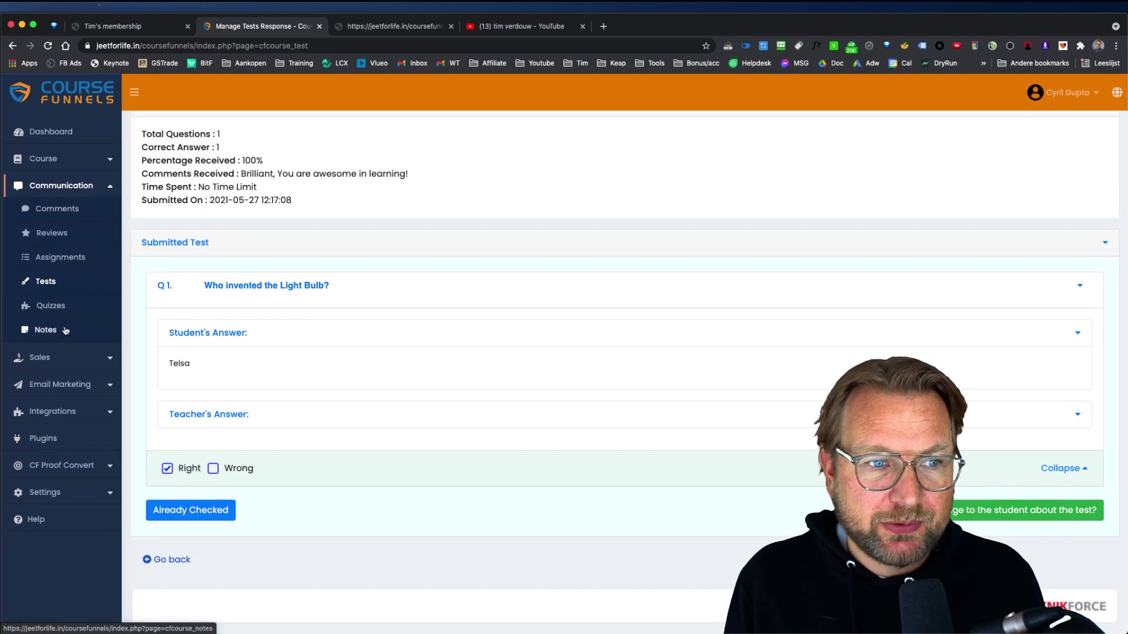
- Look over the list of submitted quizzes and the notes students added to lectures
left_click(58, 311)
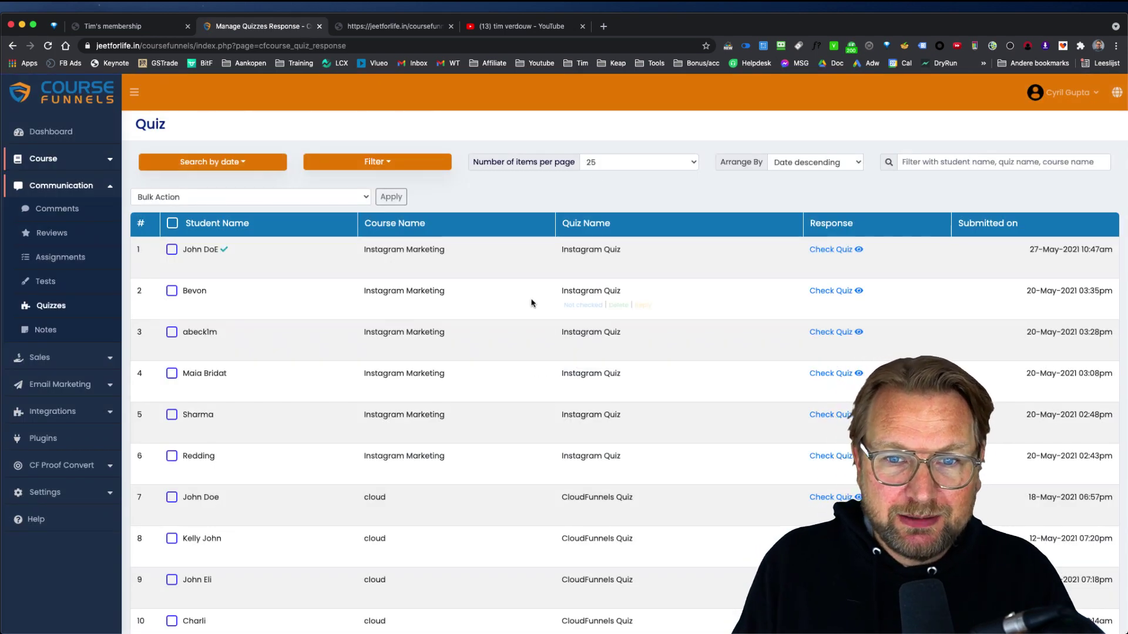
left_click(37, 332)
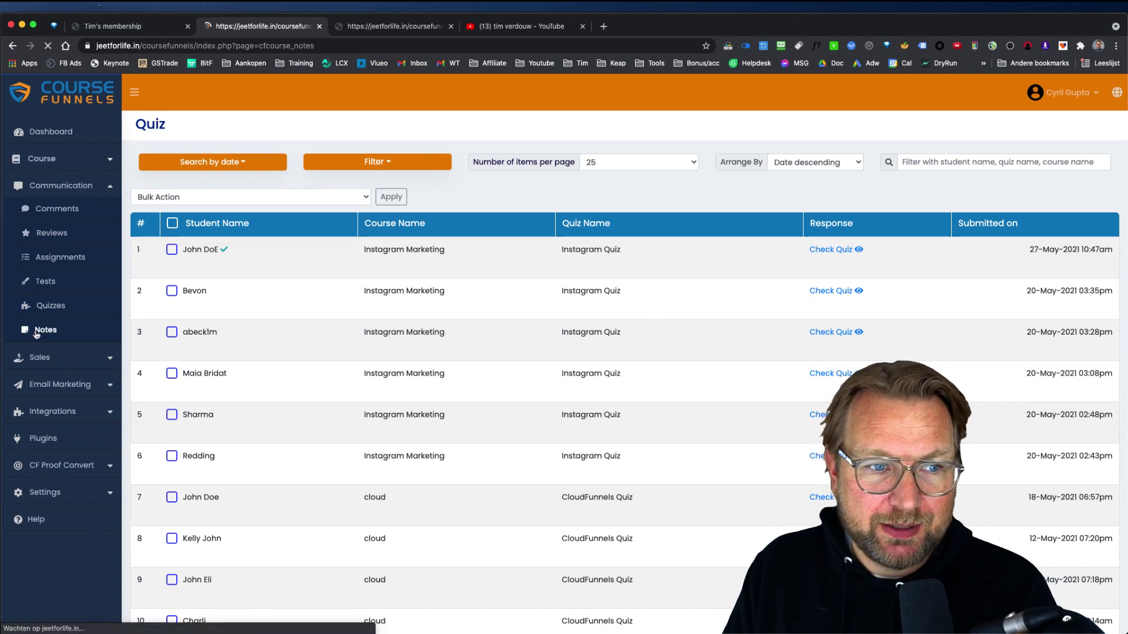
scroll(419, 385, "down", 1)
scroll(419, 385, "down", 3)
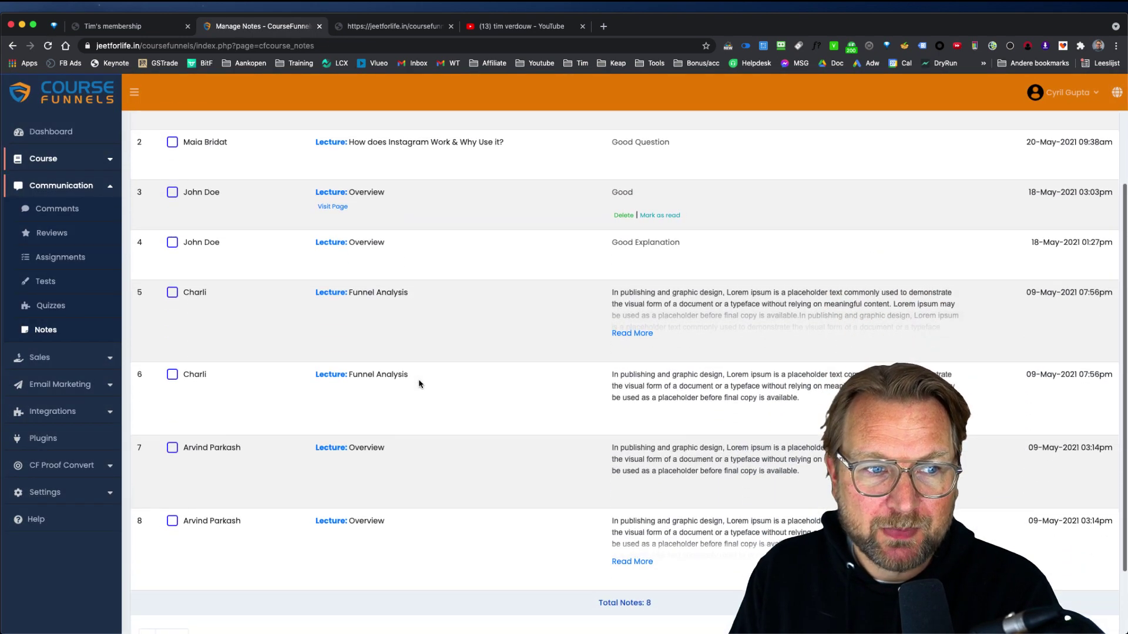
scroll(433, 329, "up", 5)
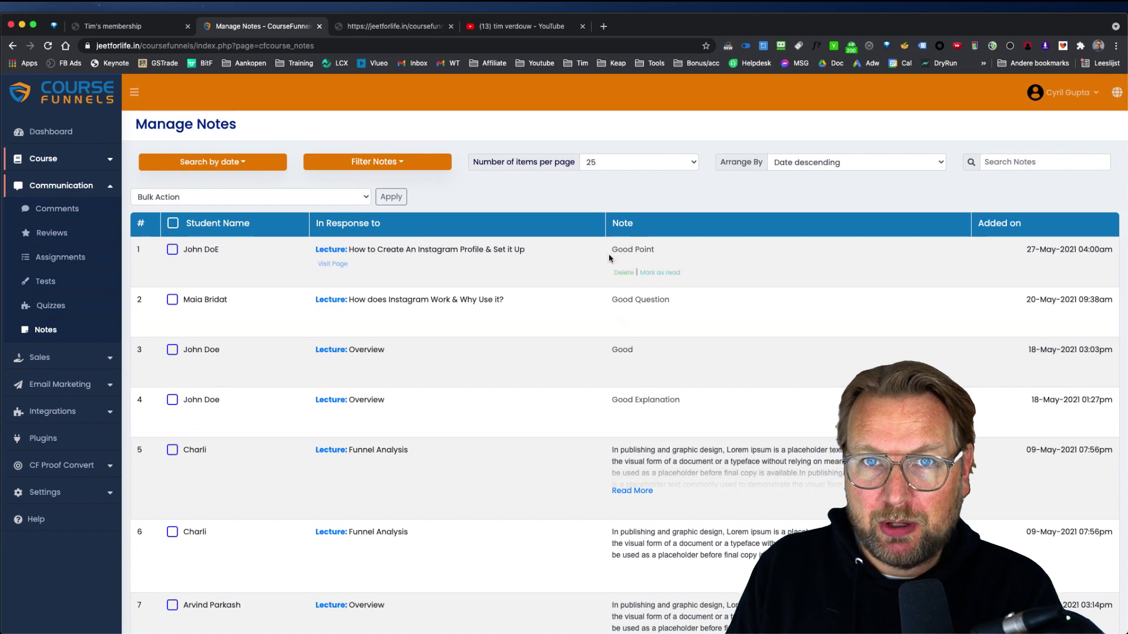
- Browse the available payment method integrations and open the list of product sales
left_click(60, 188)
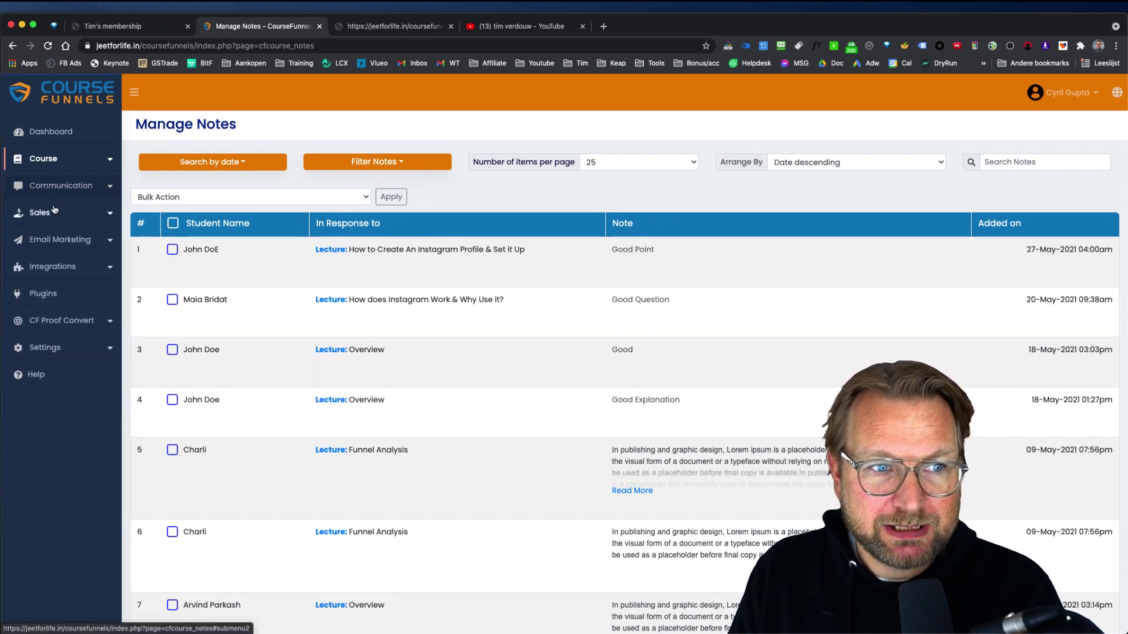
left_click(53, 213)
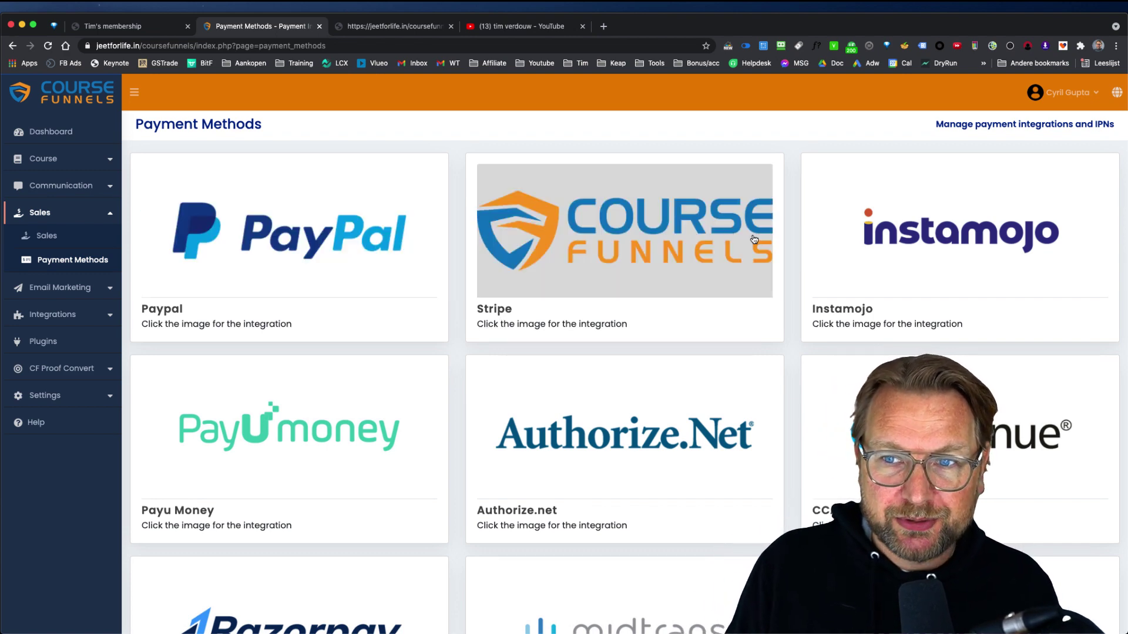
scroll(588, 451, "down", 5)
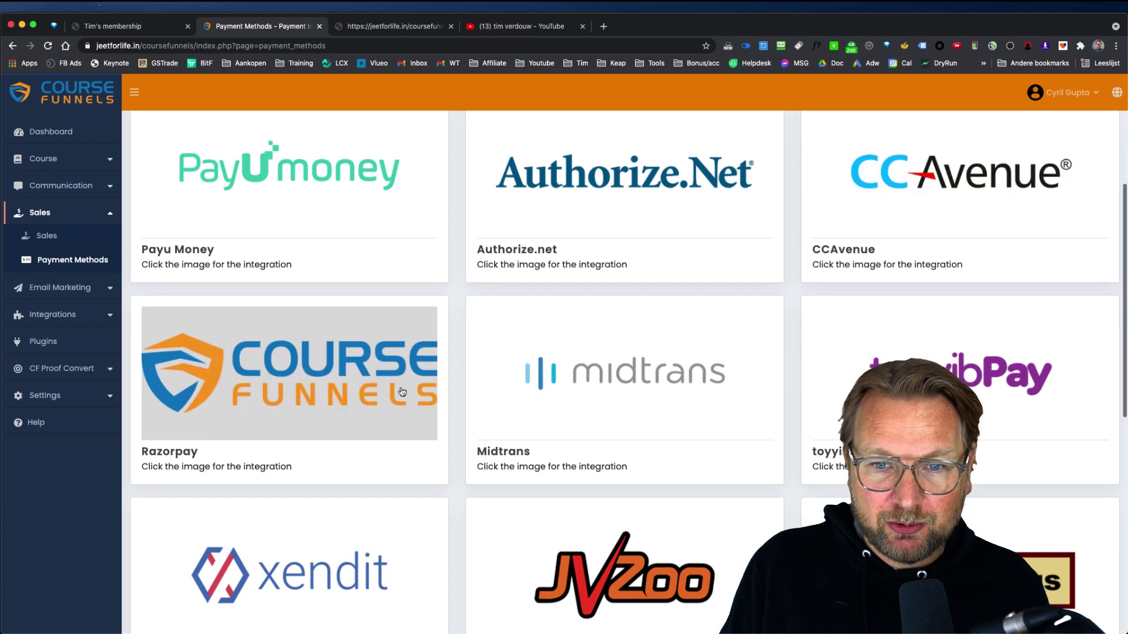
scroll(423, 411, "down", 5)
scroll(554, 418, "down", 4)
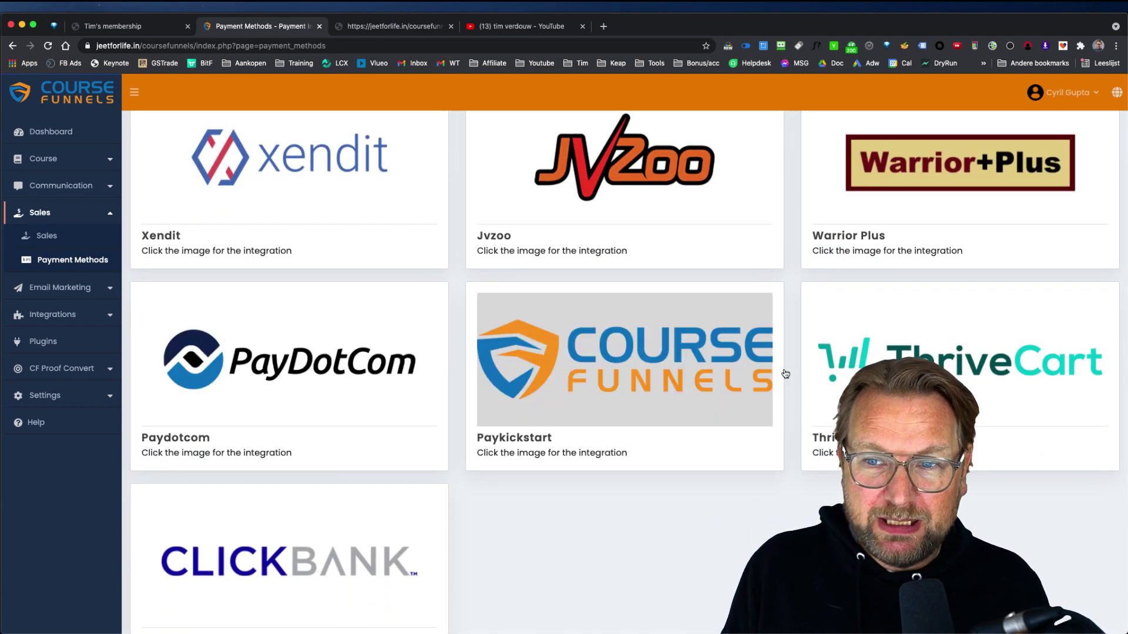
scroll(563, 459, "up", 1)
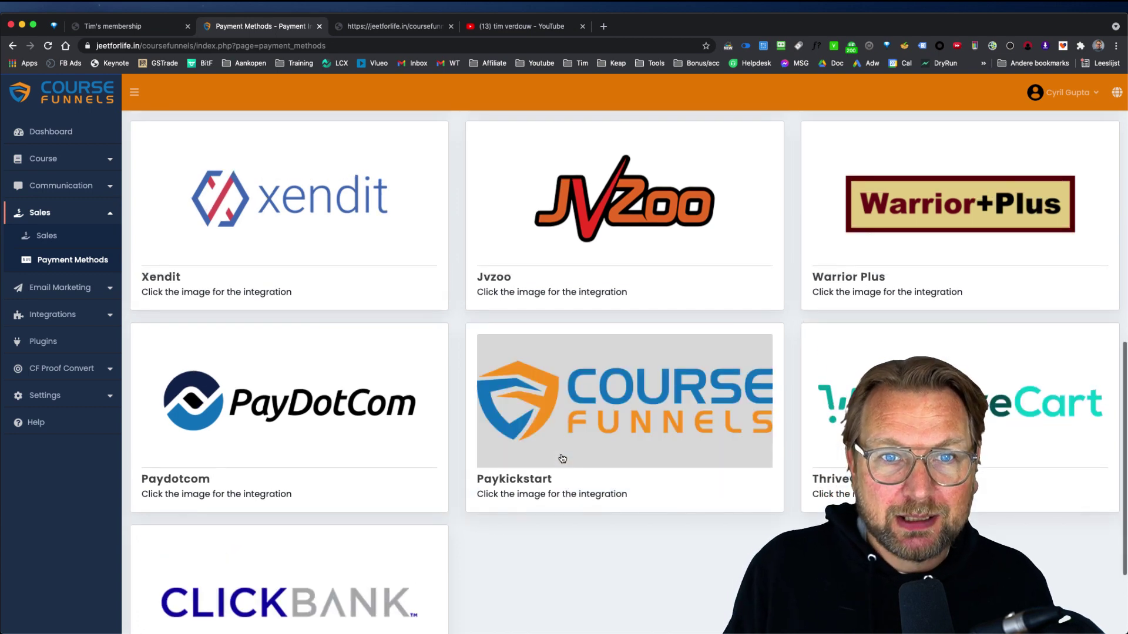
scroll(562, 459, "up", 10)
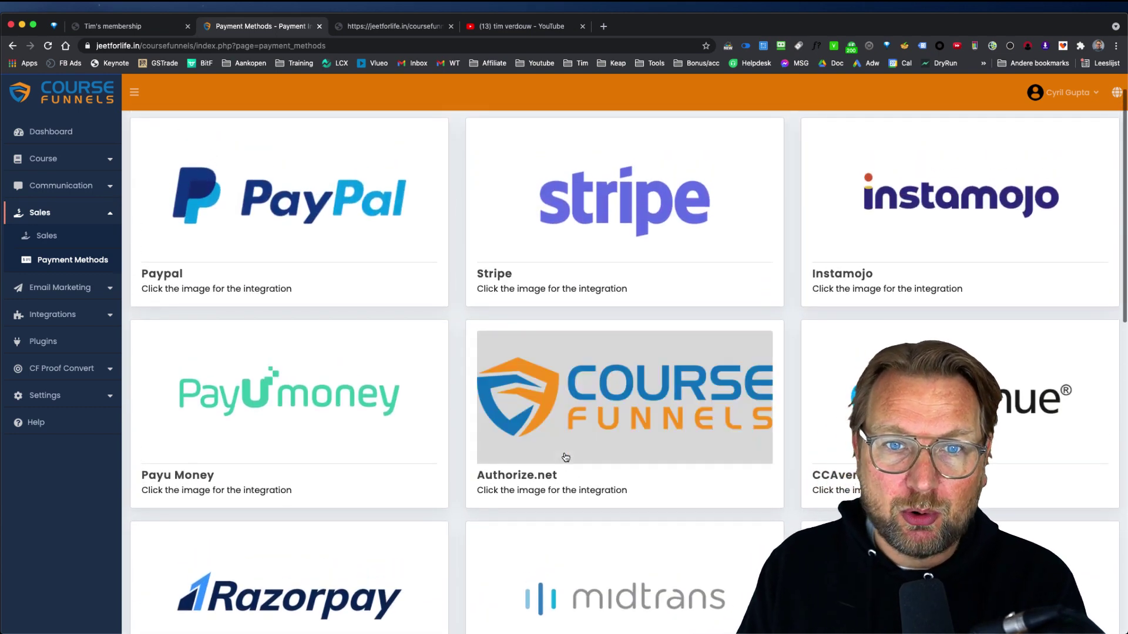
scroll(565, 458, "up", 2)
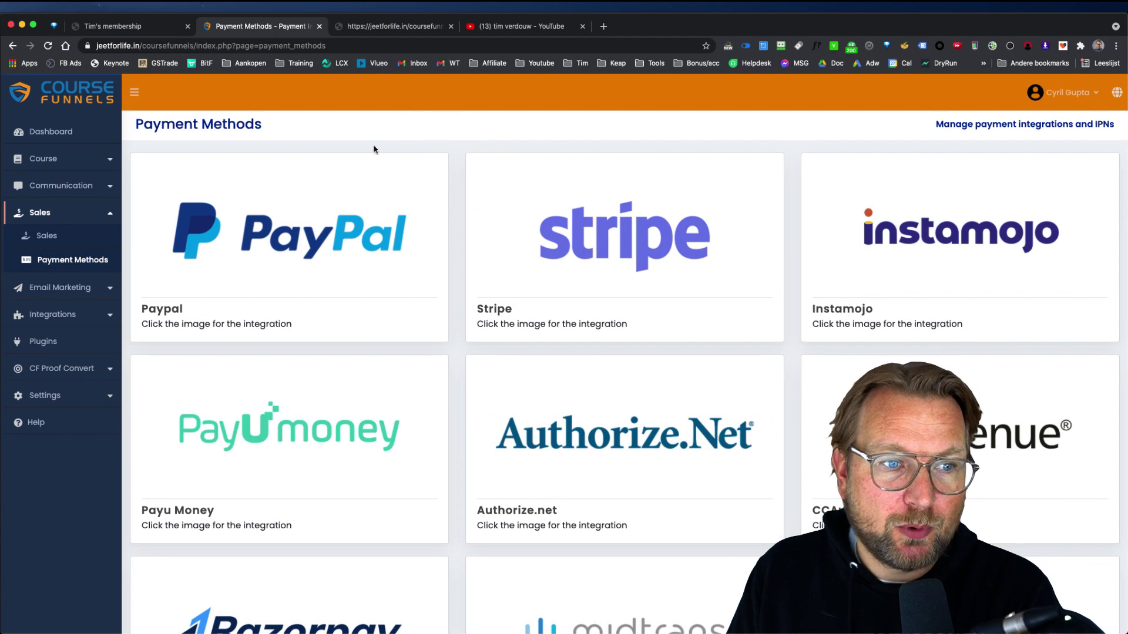
left_click(47, 236)
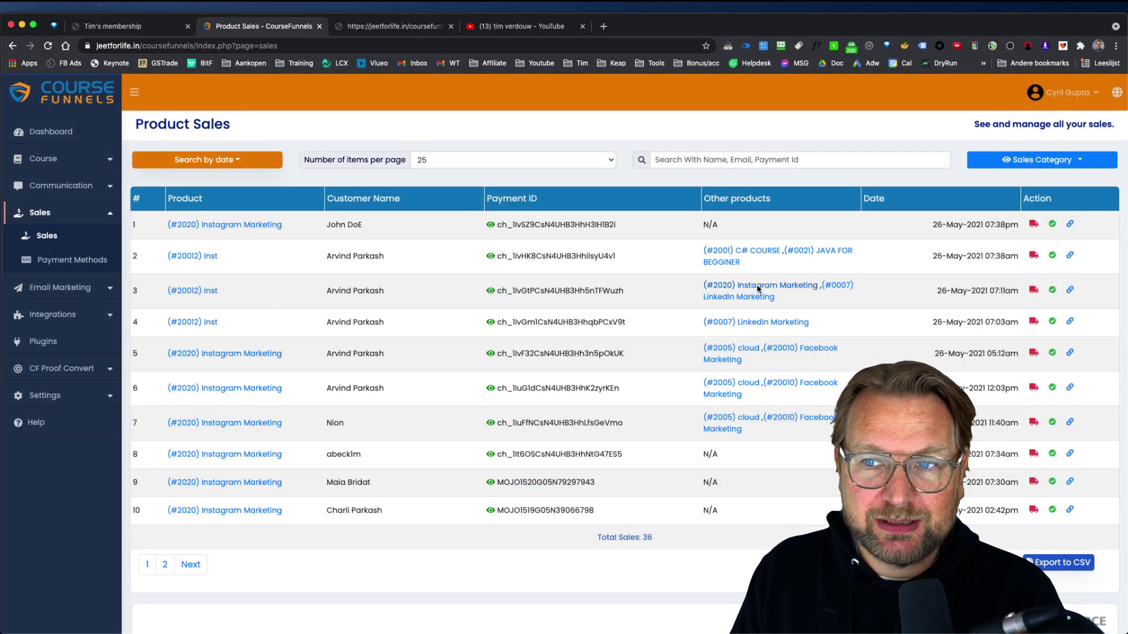
- View the email marketing subscriber lists and the form for composing mail to subscribers
left_click(72, 288)
scroll(47, 324, "up", 5)
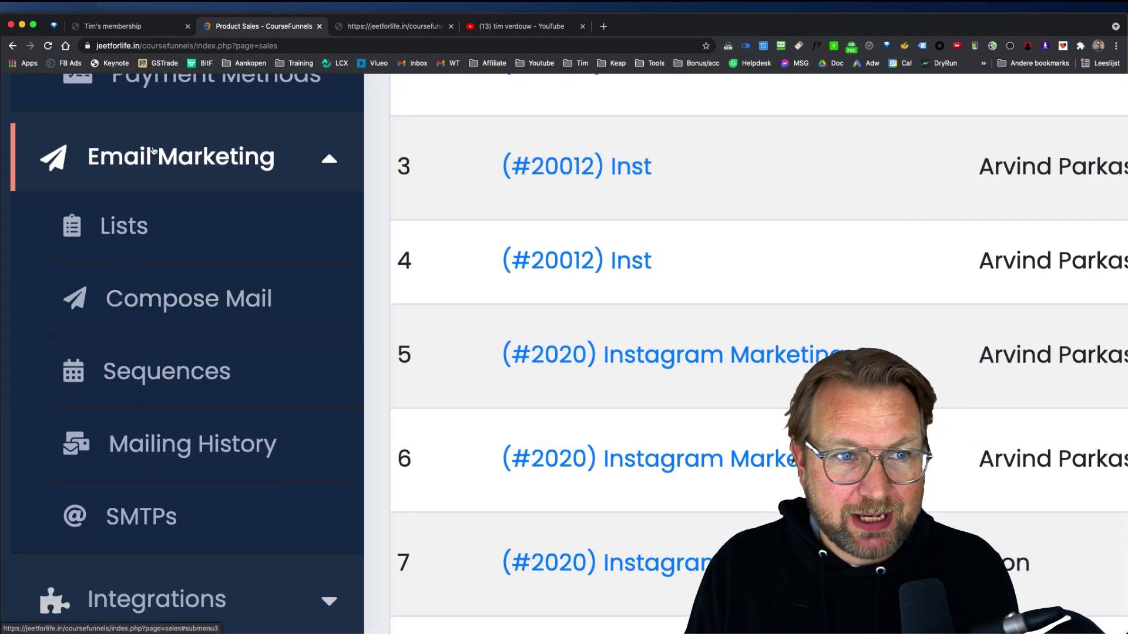
left_click(124, 226)
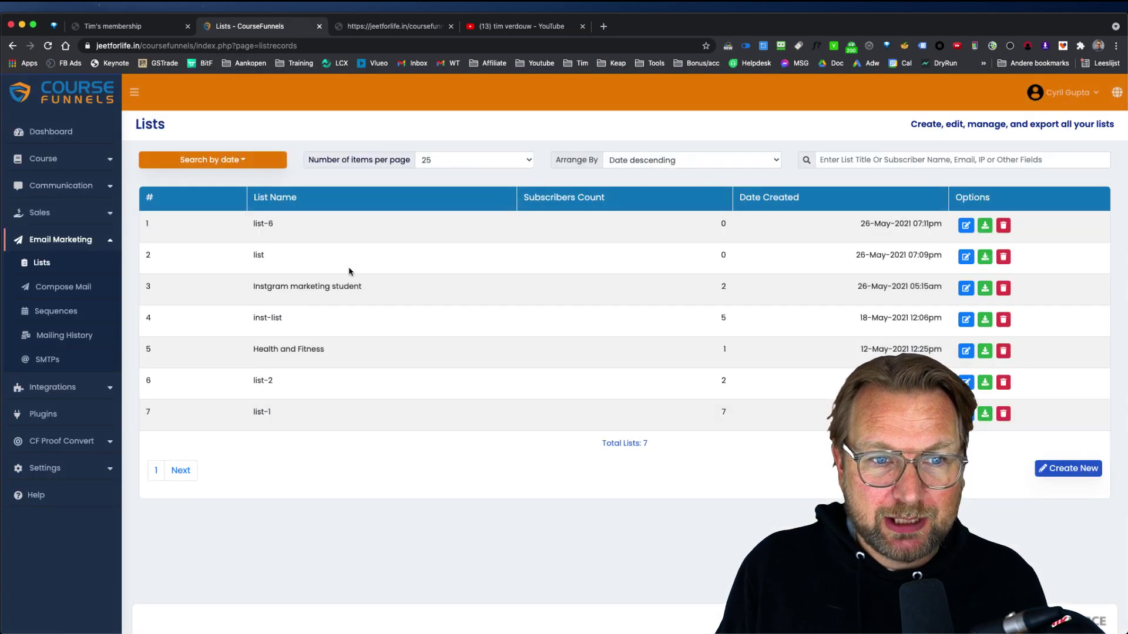
left_click(77, 290)
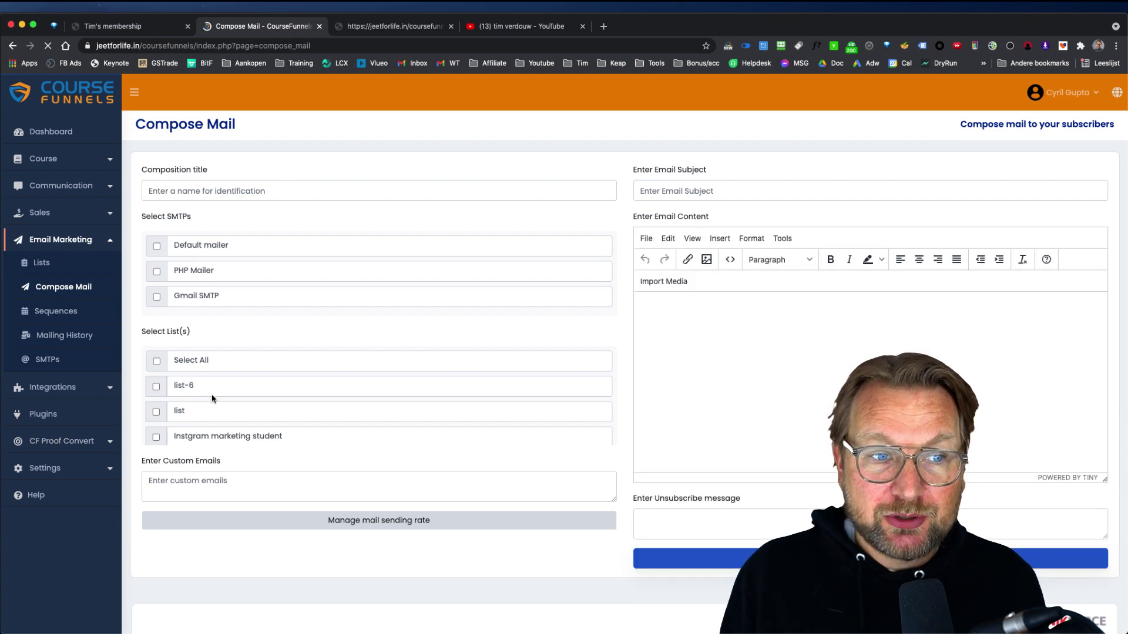
- Open a blank email sequence from the sequence records and check the timing choices for sending its mail
left_click(65, 313)
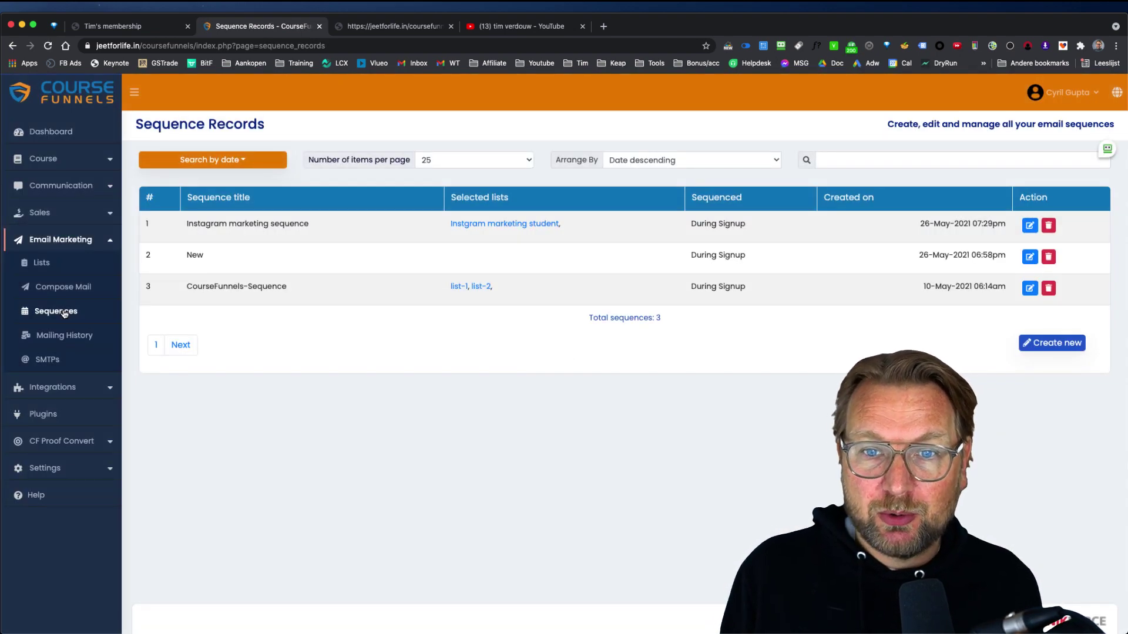
left_click(1054, 352)
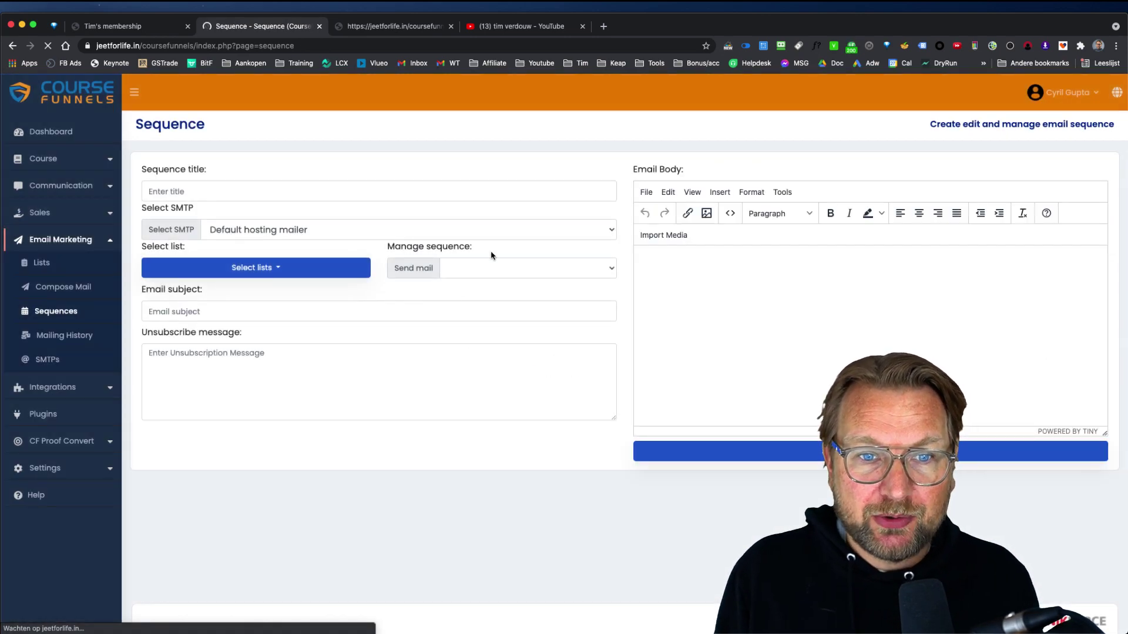
left_click(497, 269)
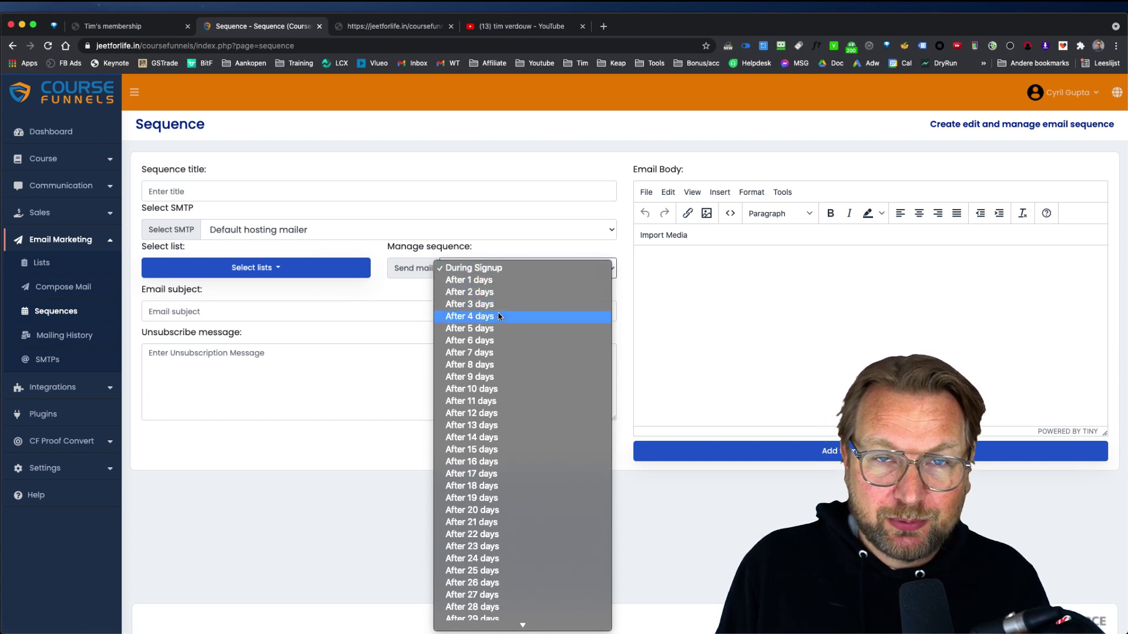
left_click(223, 523)
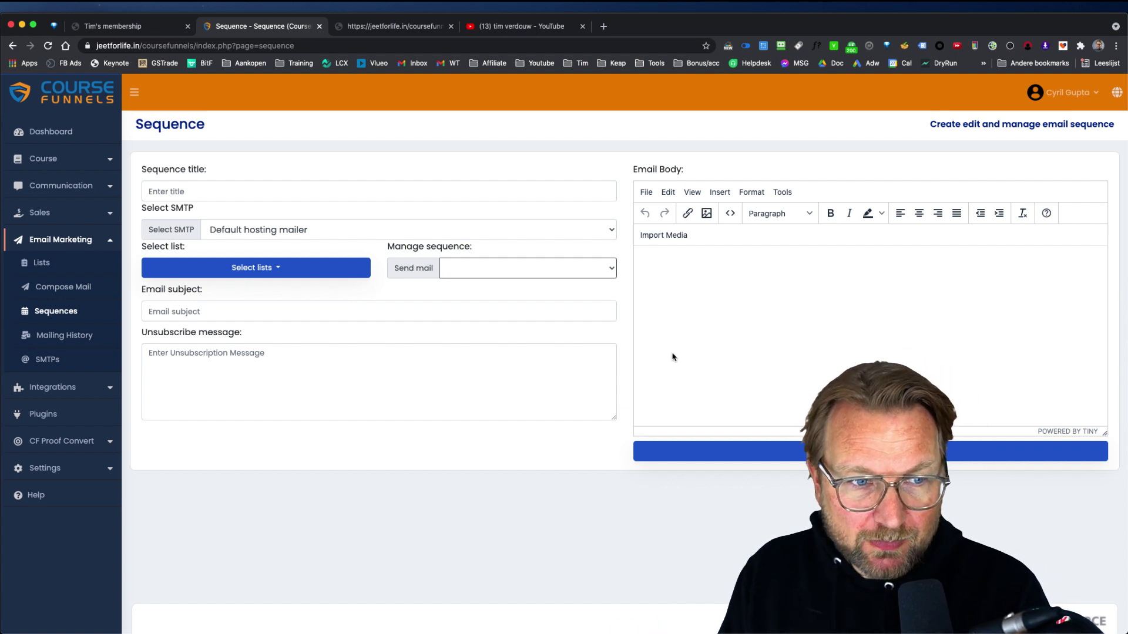
left_click(627, 316)
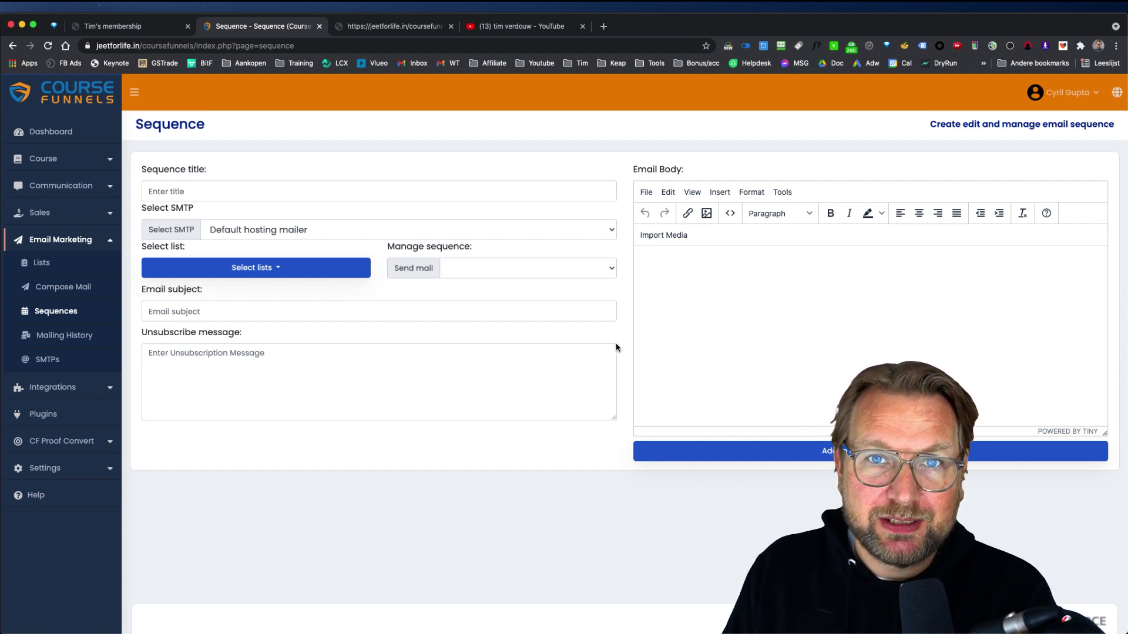
- Review the mailing history report and the SMTP records
left_click(49, 336)
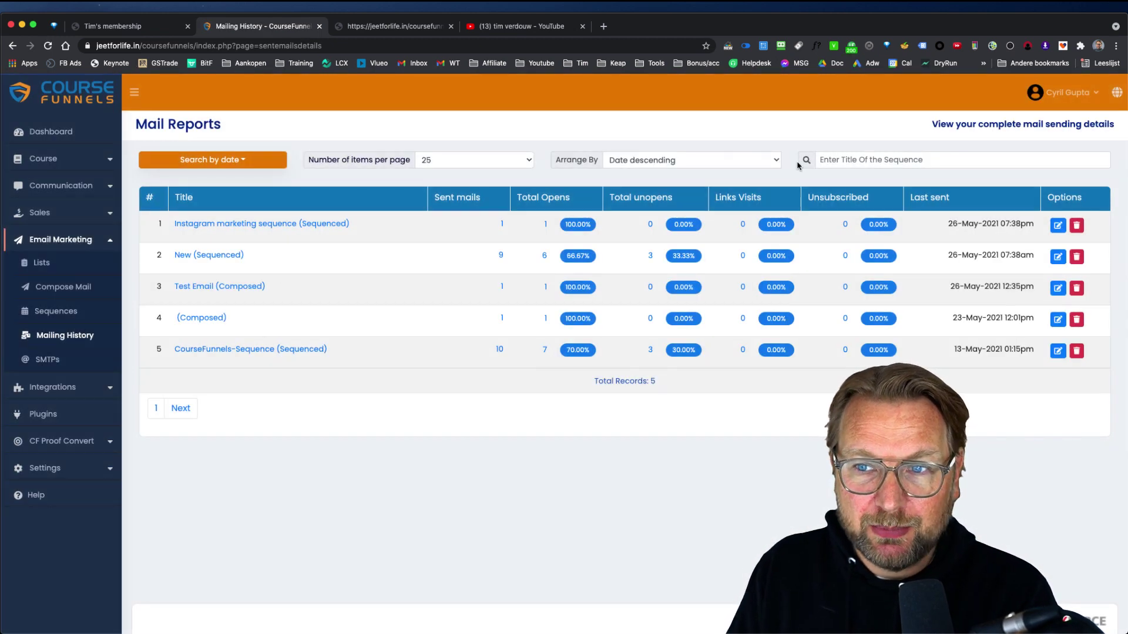
left_click(40, 363)
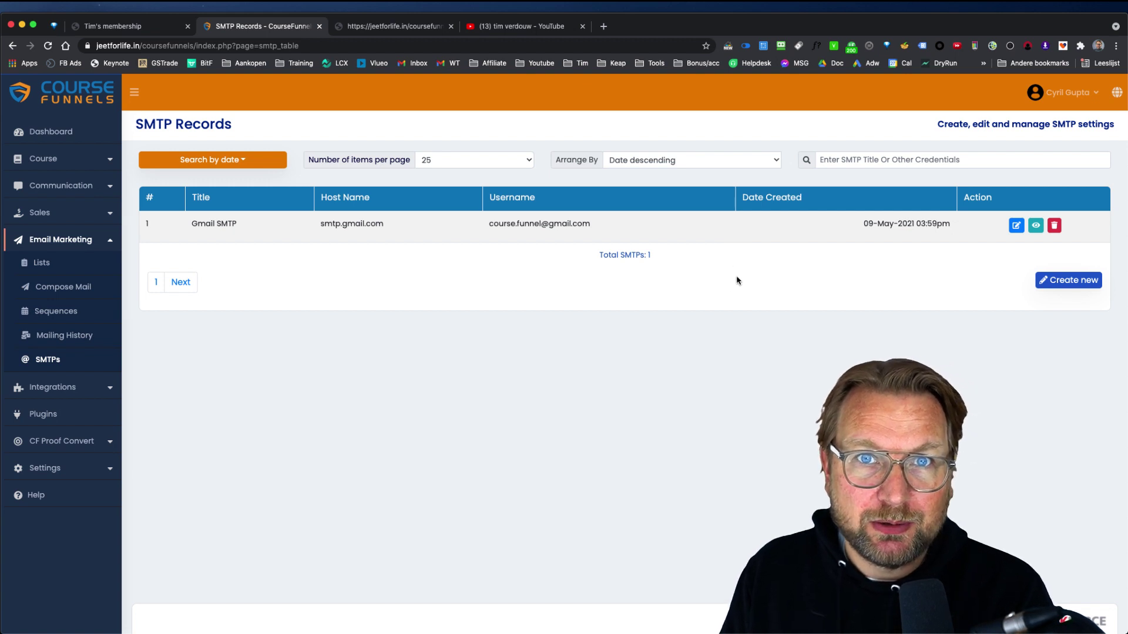
- View the services offered for a new integration and the Zapier integration page
left_click(62, 387)
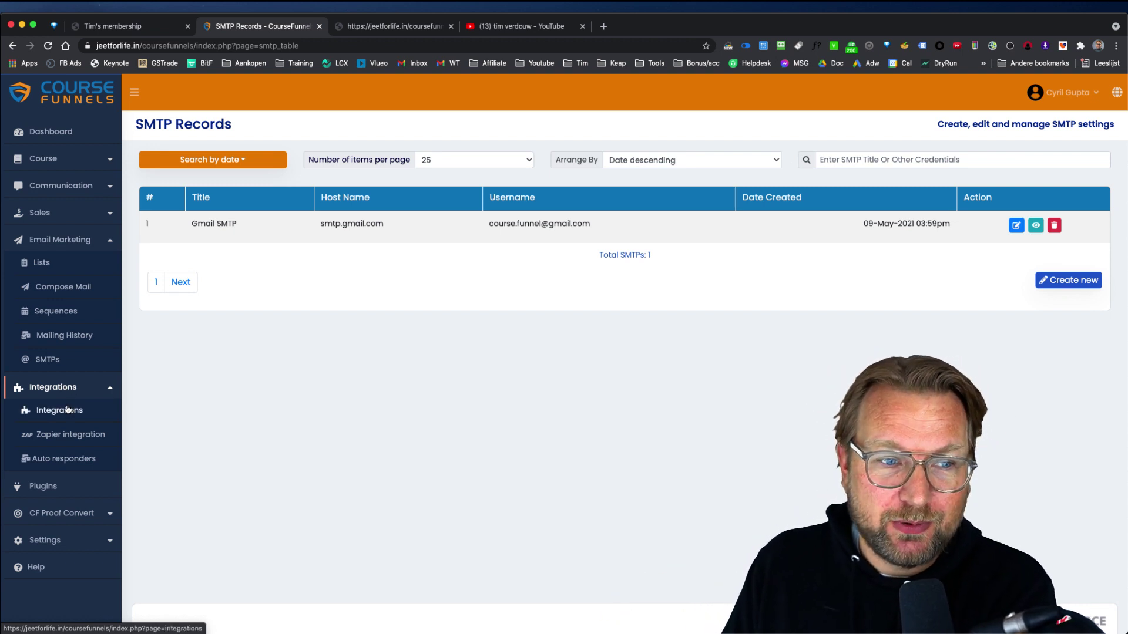
scroll(67, 410, "up", 5)
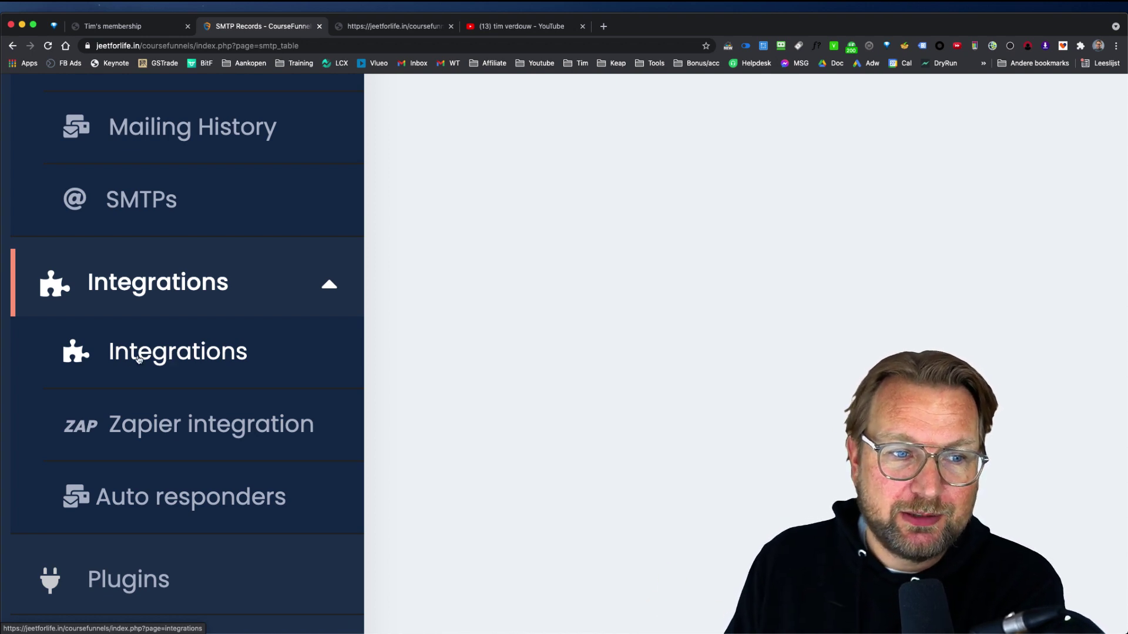
left_click(144, 358)
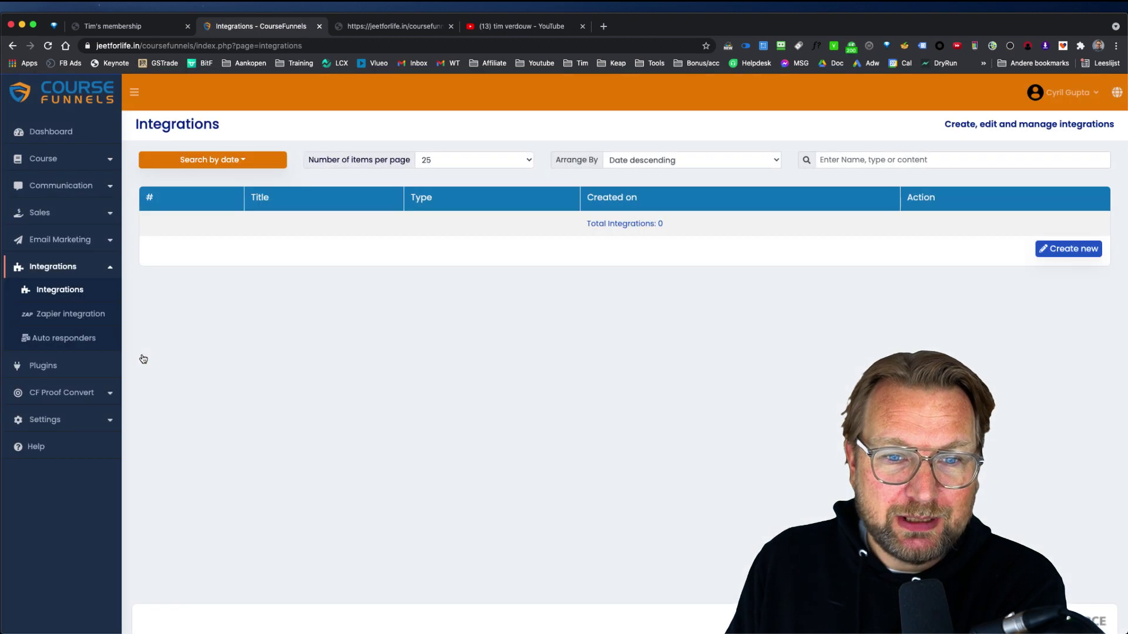
left_click(1046, 247)
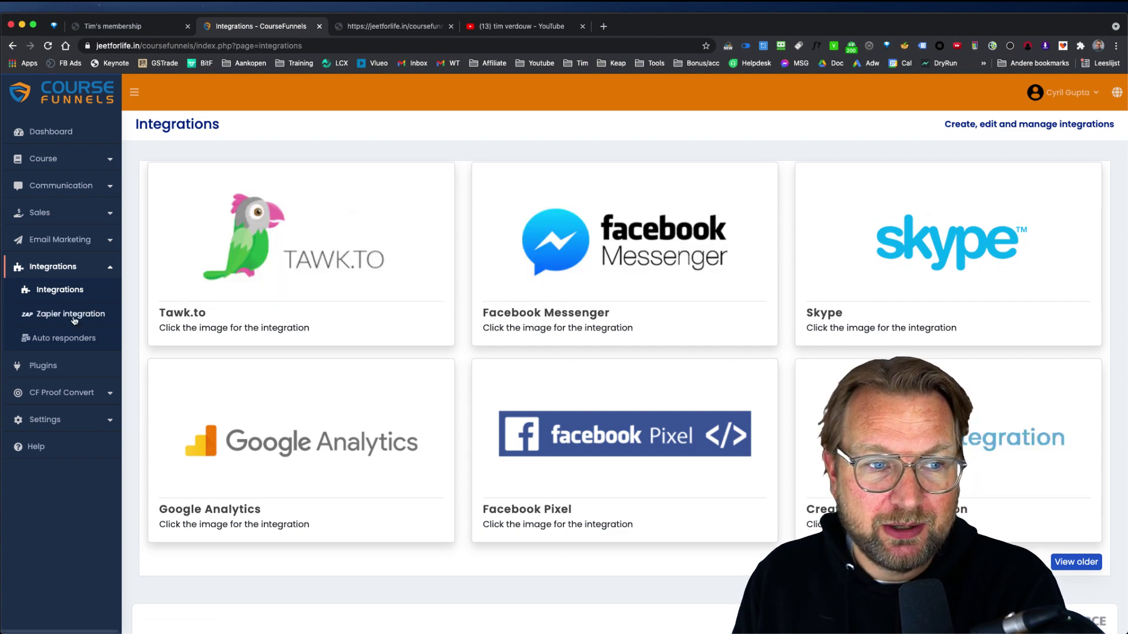
left_click(74, 319)
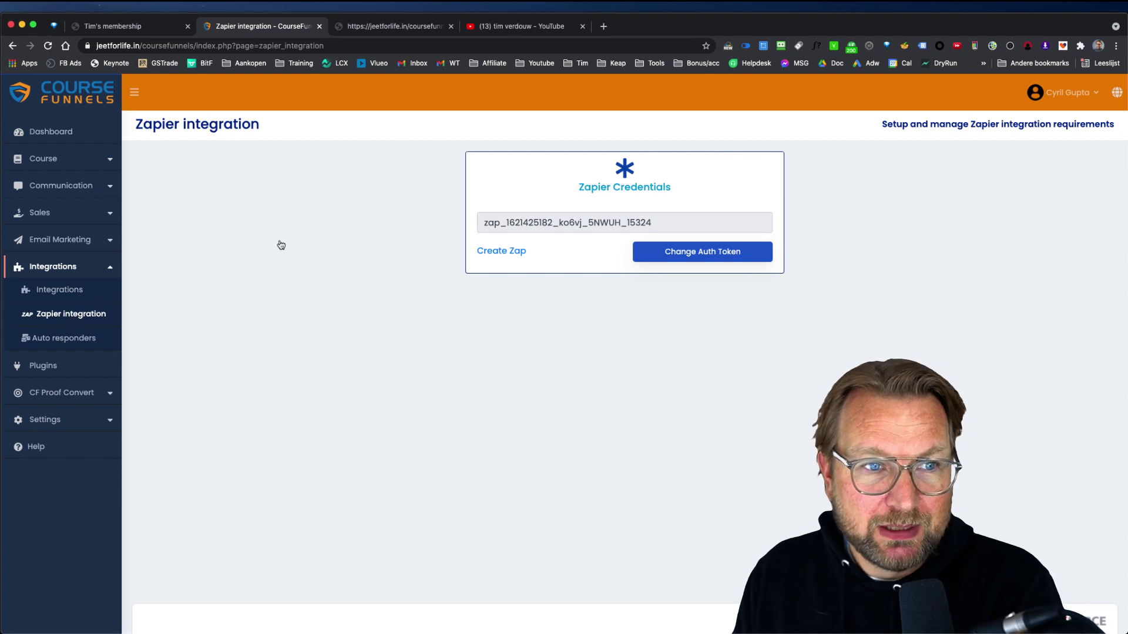
- Open the options for a new autoresponder setup and browse the supported autoresponder services
left_click(50, 338)
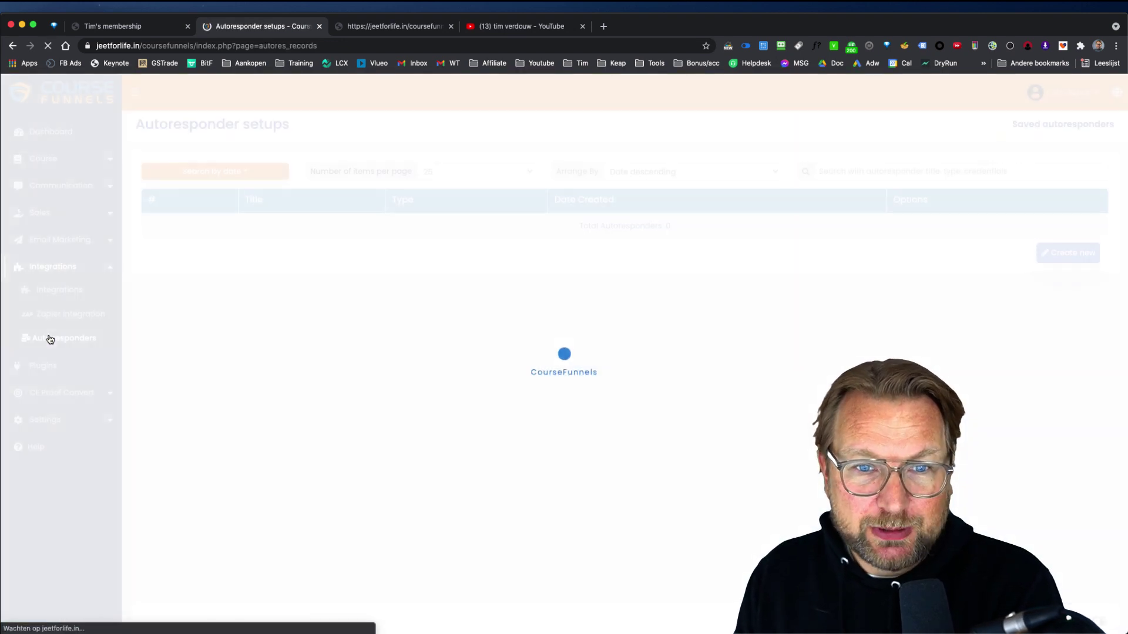
left_click(1068, 253)
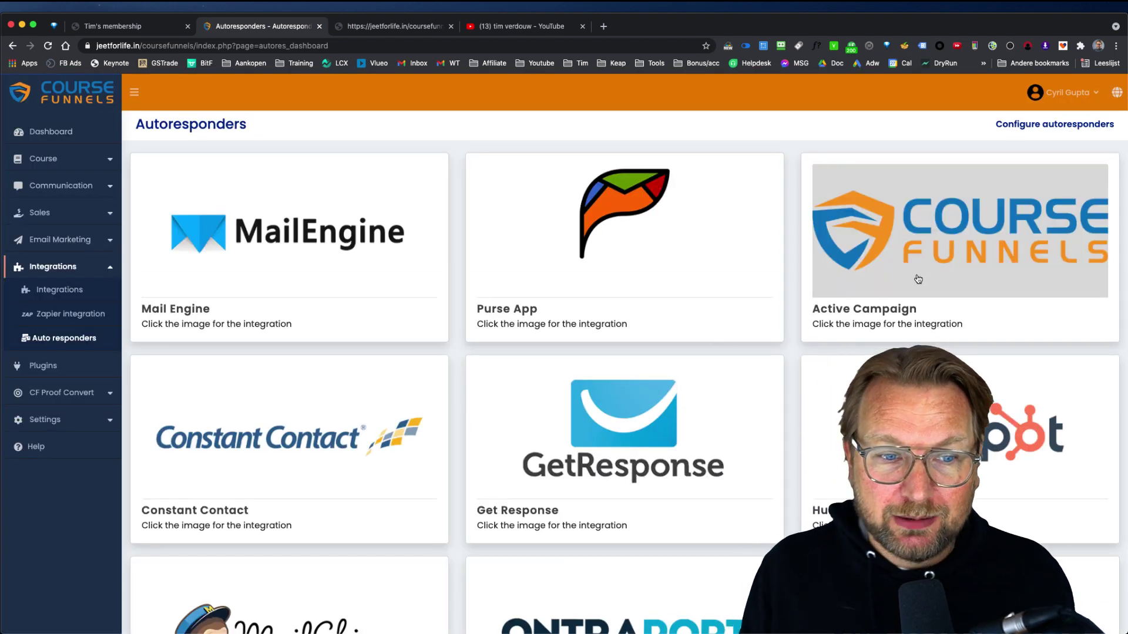
scroll(623, 322, "down", 2)
scroll(623, 323, "down", 5)
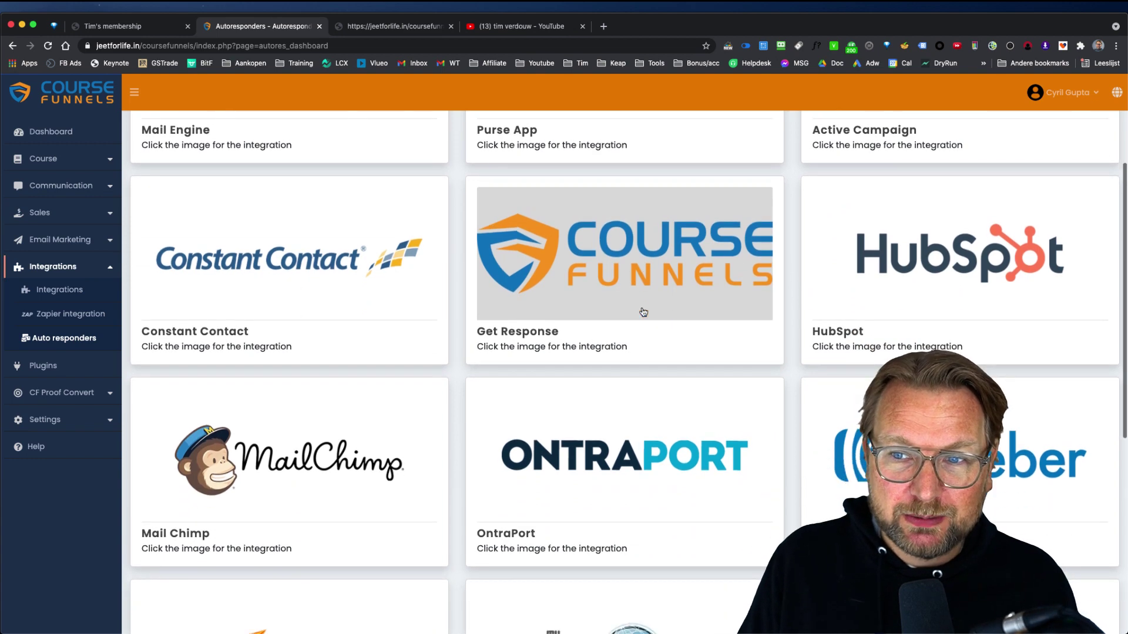
scroll(641, 318, "down", 6)
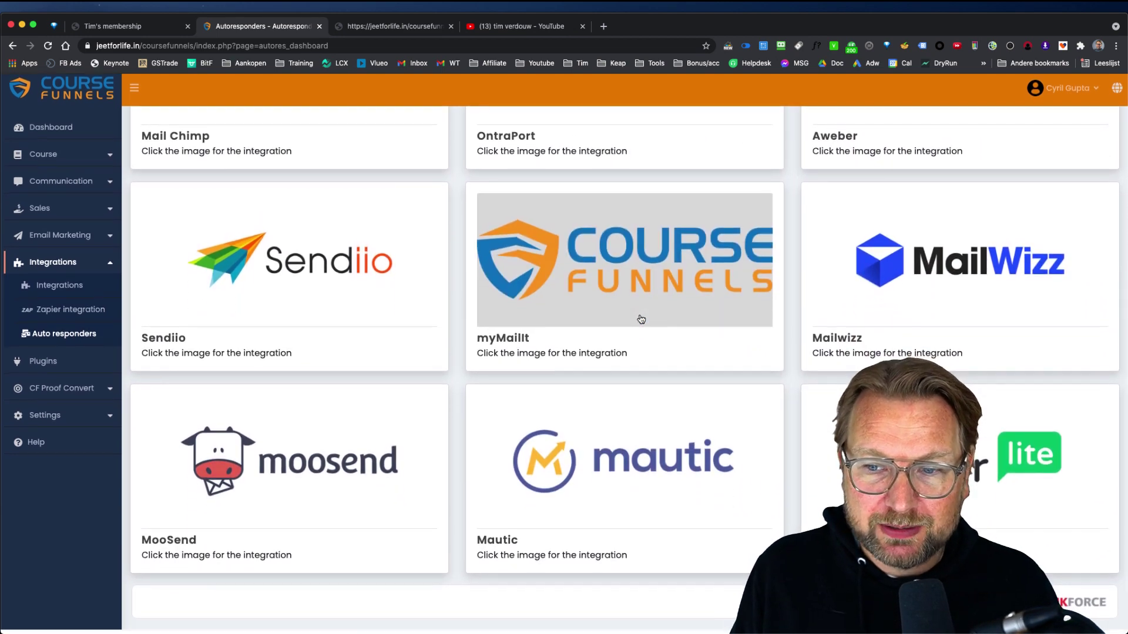
scroll(667, 304, "up", 1)
scroll(667, 303, "up", 12)
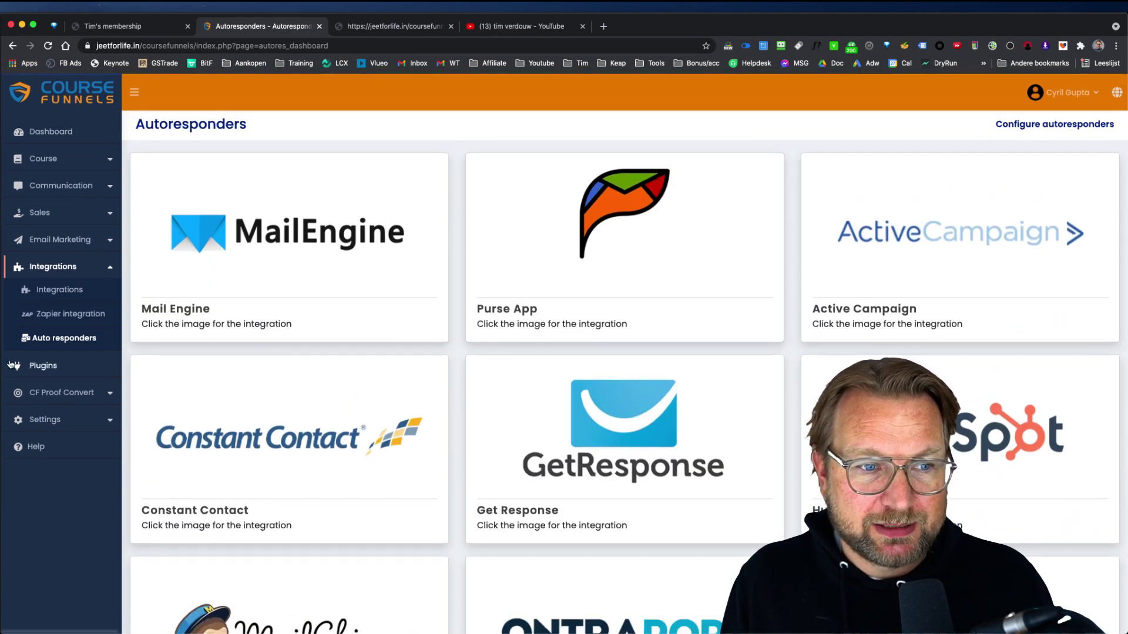
- Open the plugins page to view the installed plugins
left_click(31, 367)
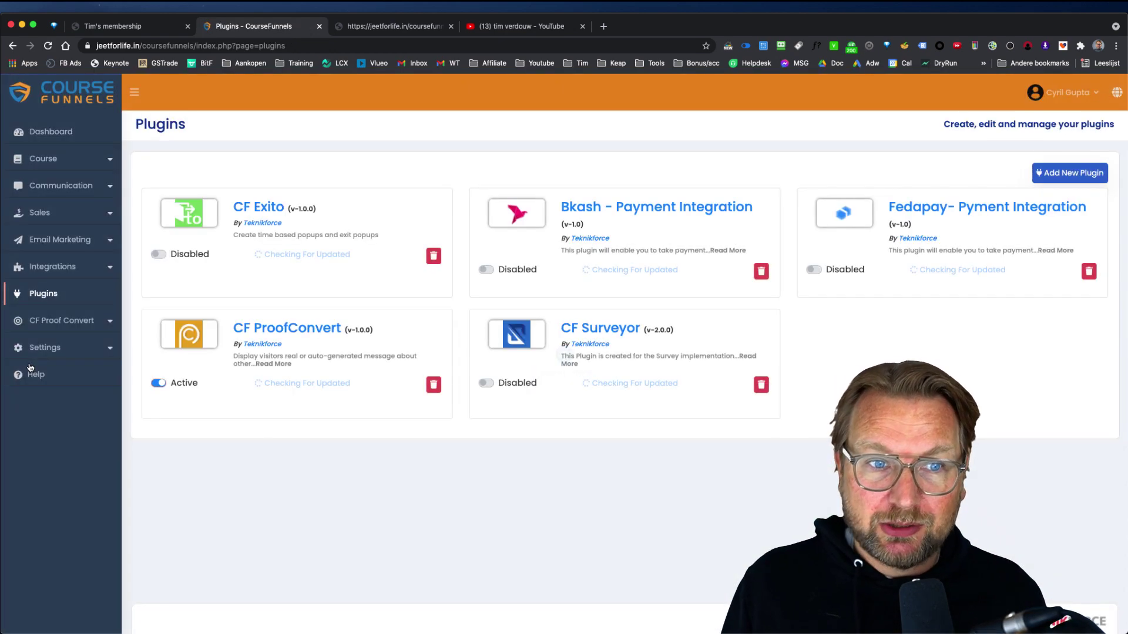
- Activate the Bkash payment integration plugin and open the list of all CF Proof Convert setups
left_click(487, 270)
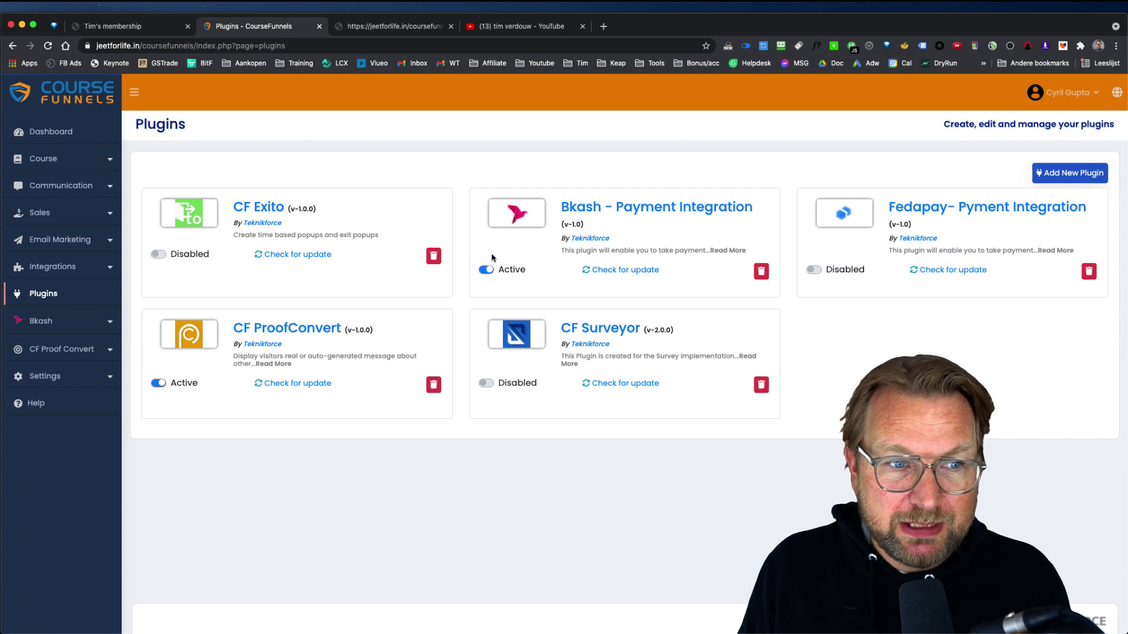
left_click(83, 350)
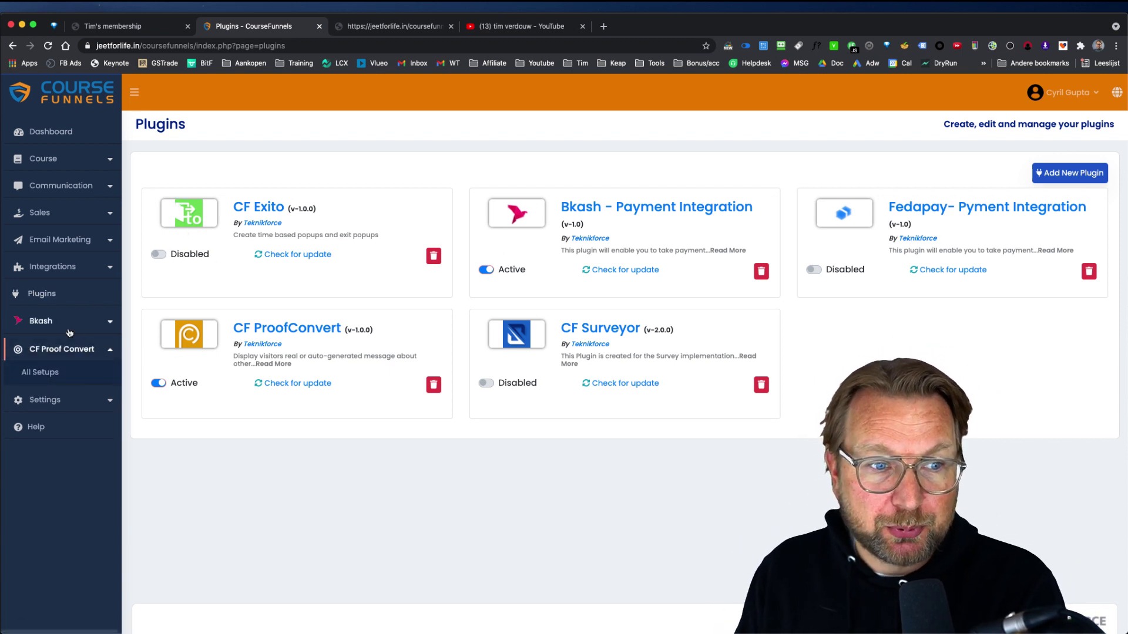
left_click(51, 373)
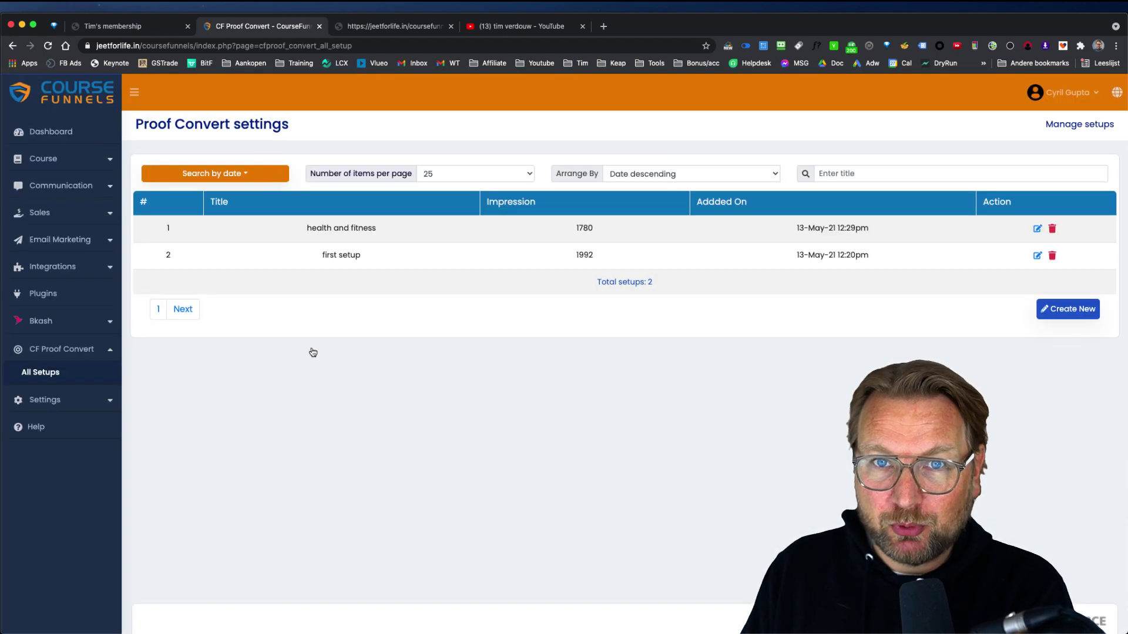
- Start a new Proof Convert setup and examine the available notification designs up close
left_click(1079, 317)
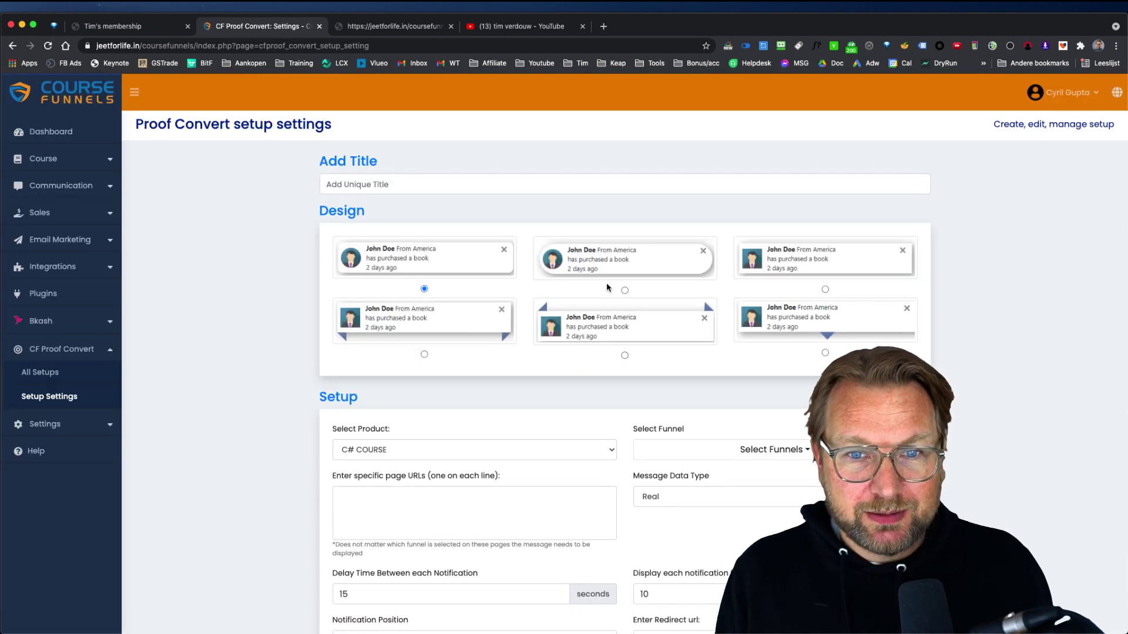
scroll(607, 283, "up", 5)
scroll(607, 283, "right", 2)
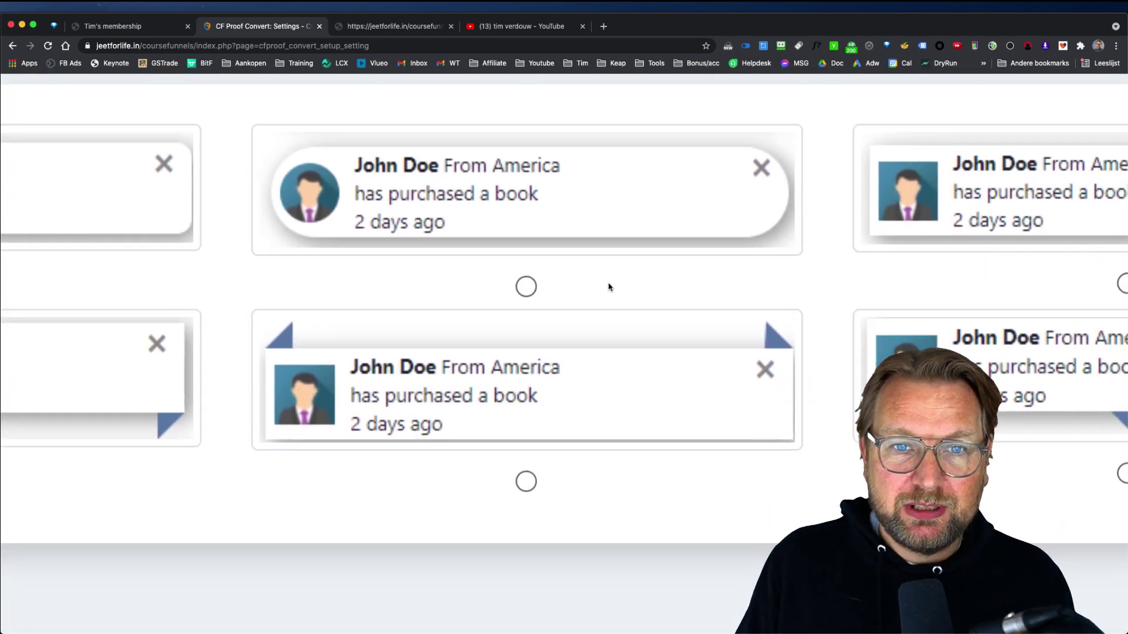
scroll(608, 285, "right", 3)
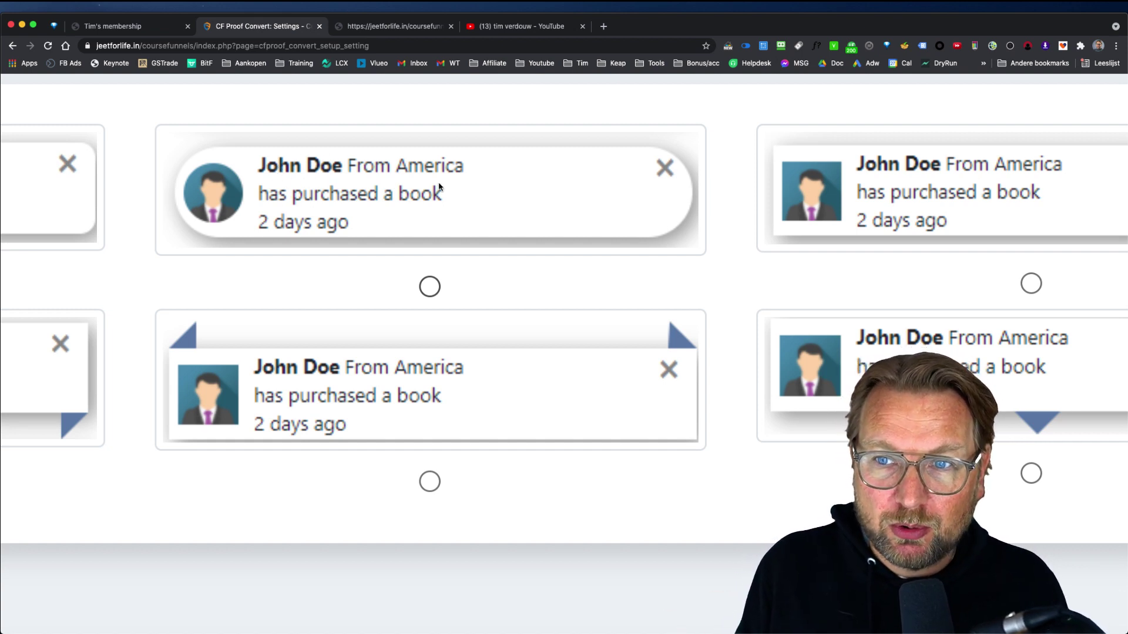
scroll(441, 188, "right", 6)
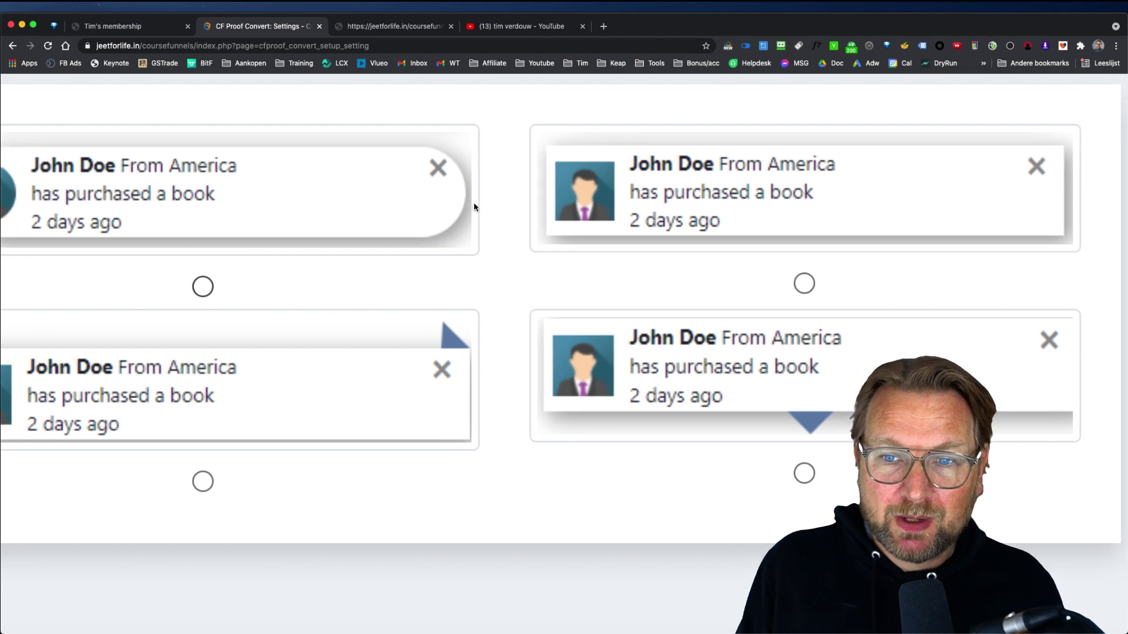
- Review the new Proof Convert setup's funnel choices, notification timing, content and color customization options
scroll(473, 202, "down", 5)
scroll(496, 307, "down", 3)
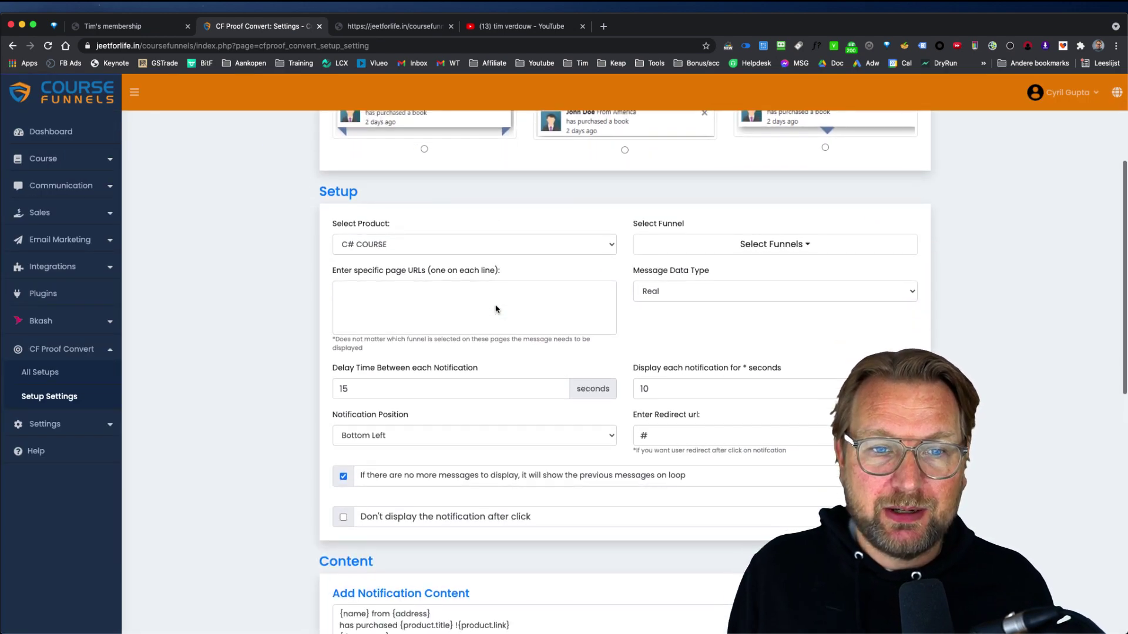
left_click(763, 244)
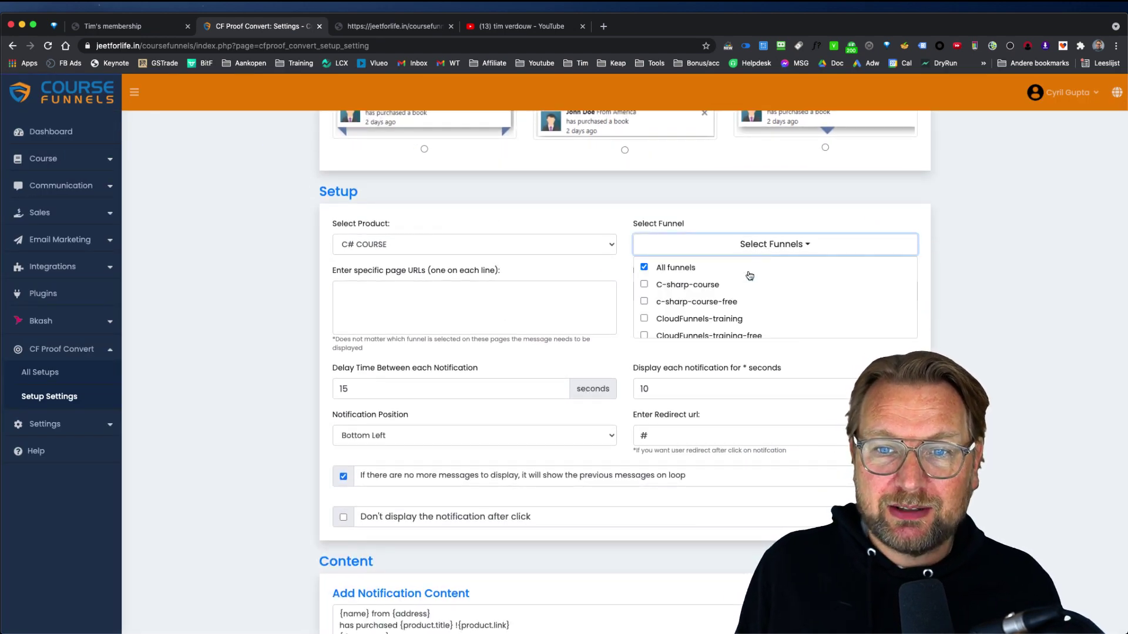
left_click(645, 318)
scroll(714, 306, "down", 5)
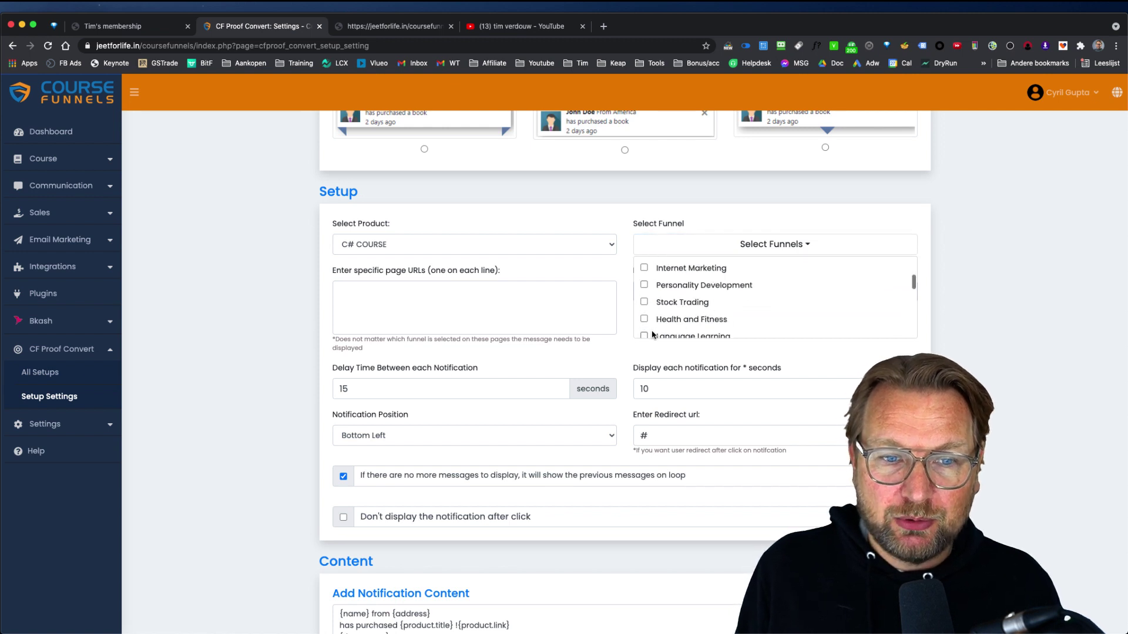
left_click(436, 388)
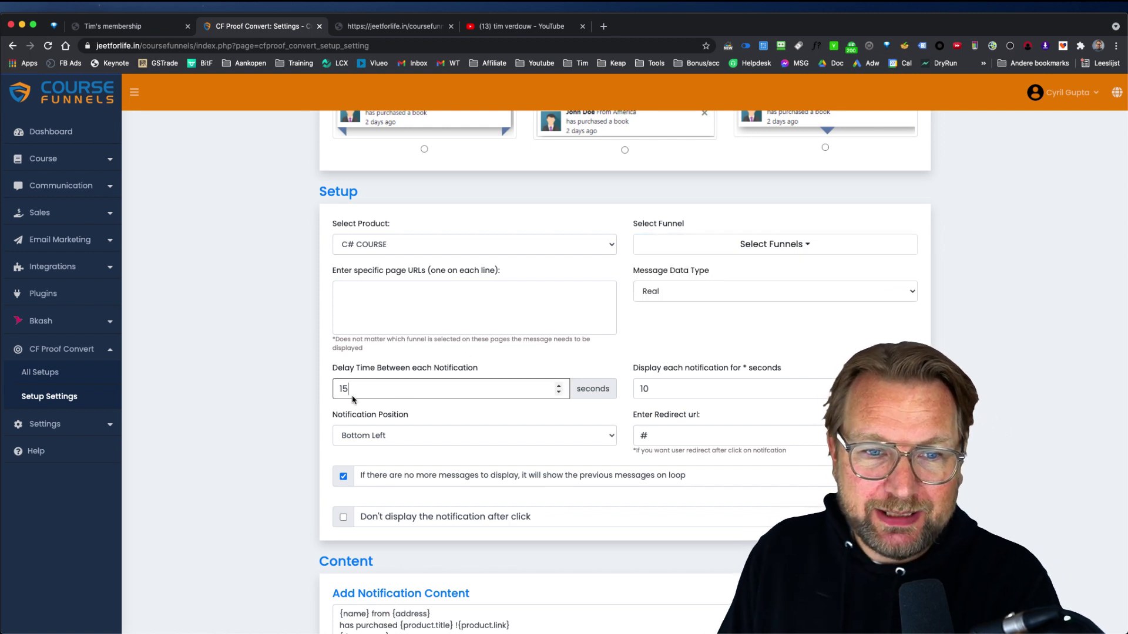
scroll(486, 388, "down", 5)
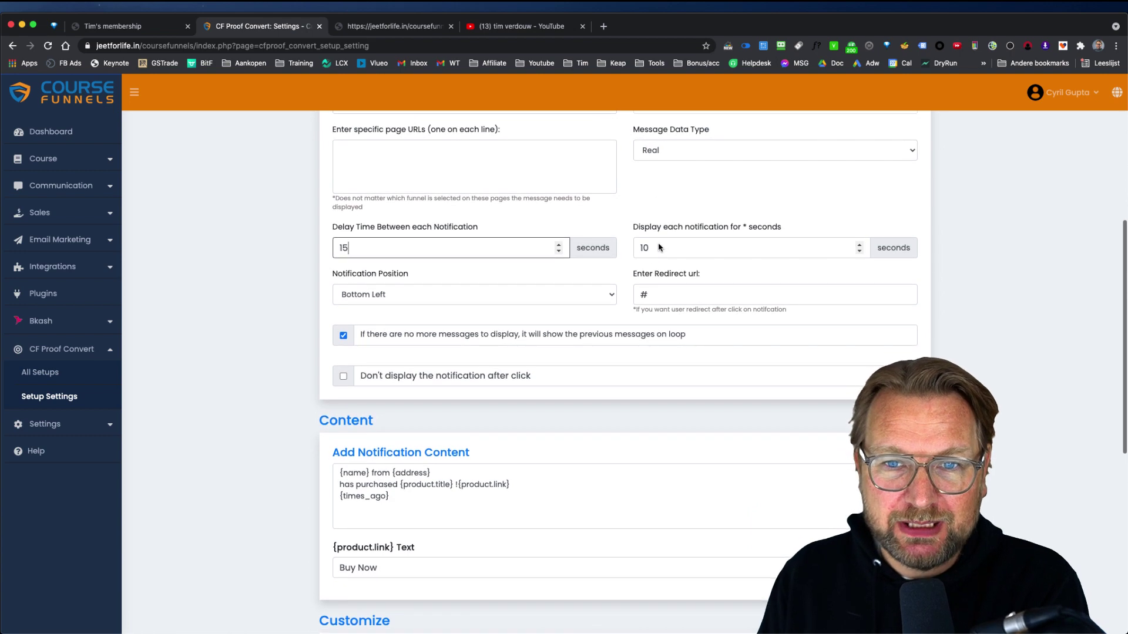
key("Tab")
scroll(475, 323, "down", 10)
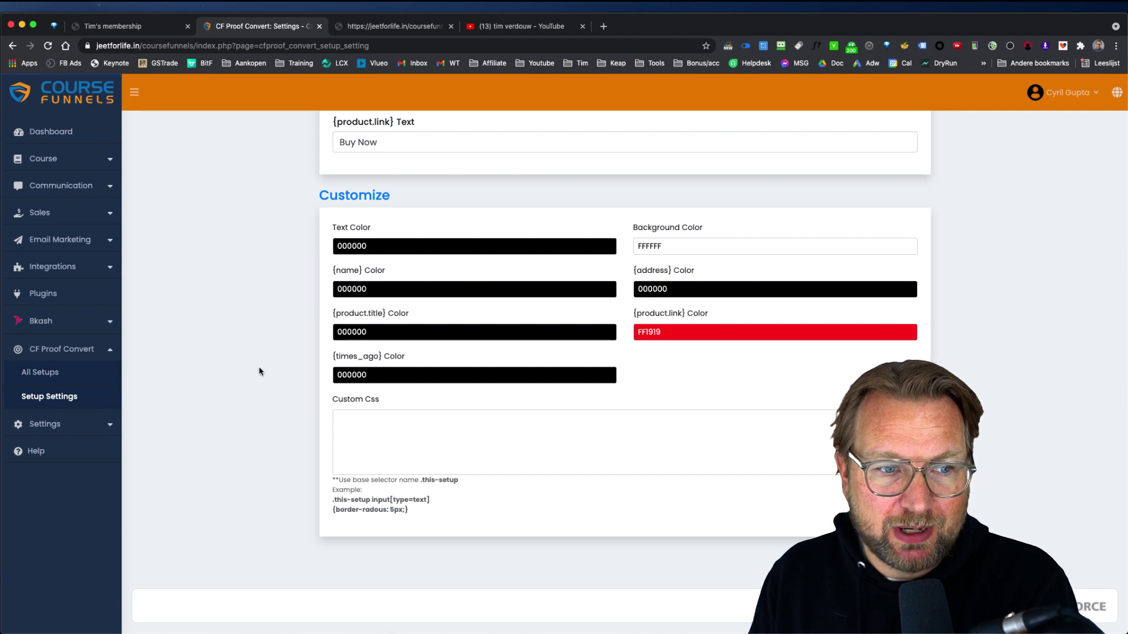
- Open the application settings, look through the general settings and return to the dashboard
left_click(64, 423)
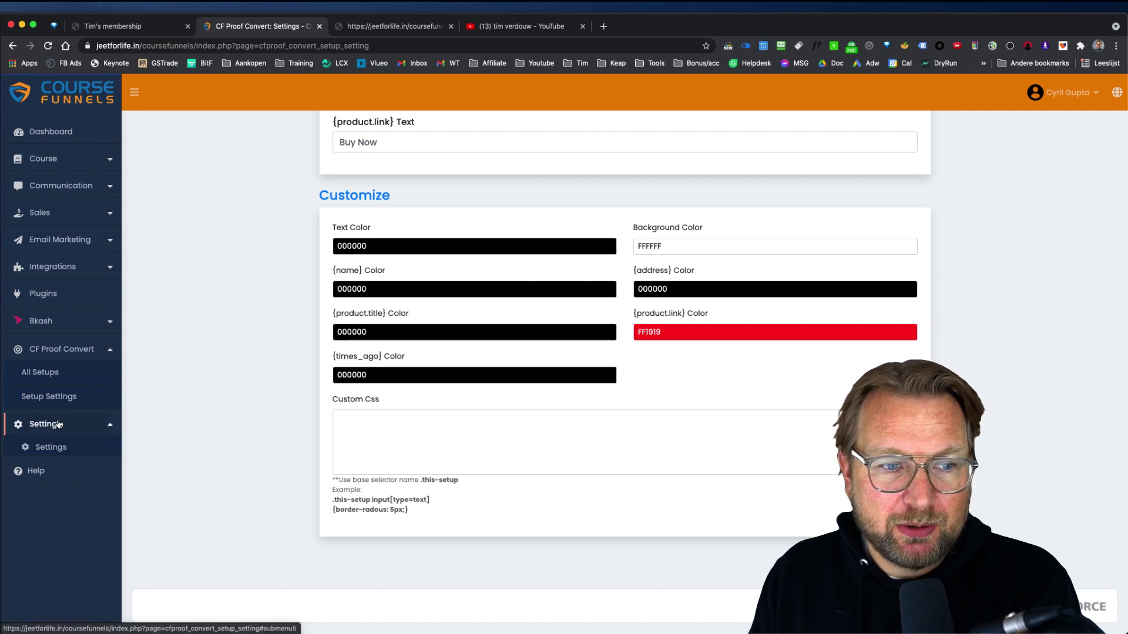
left_click(41, 450)
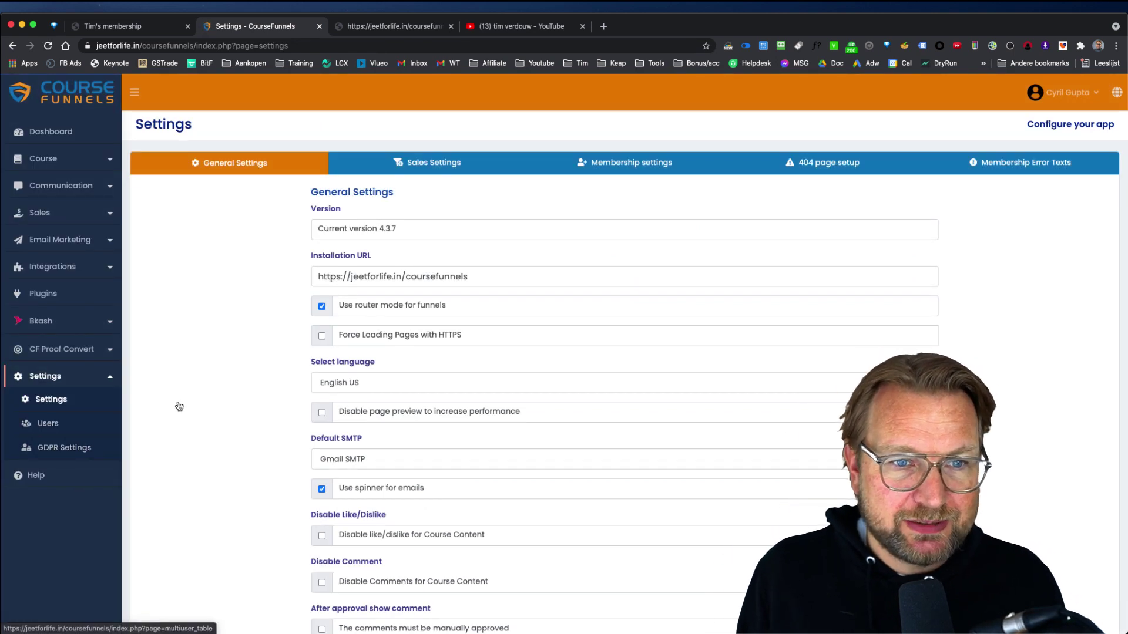
scroll(328, 277, "down", 3)
scroll(428, 265, "up", 3)
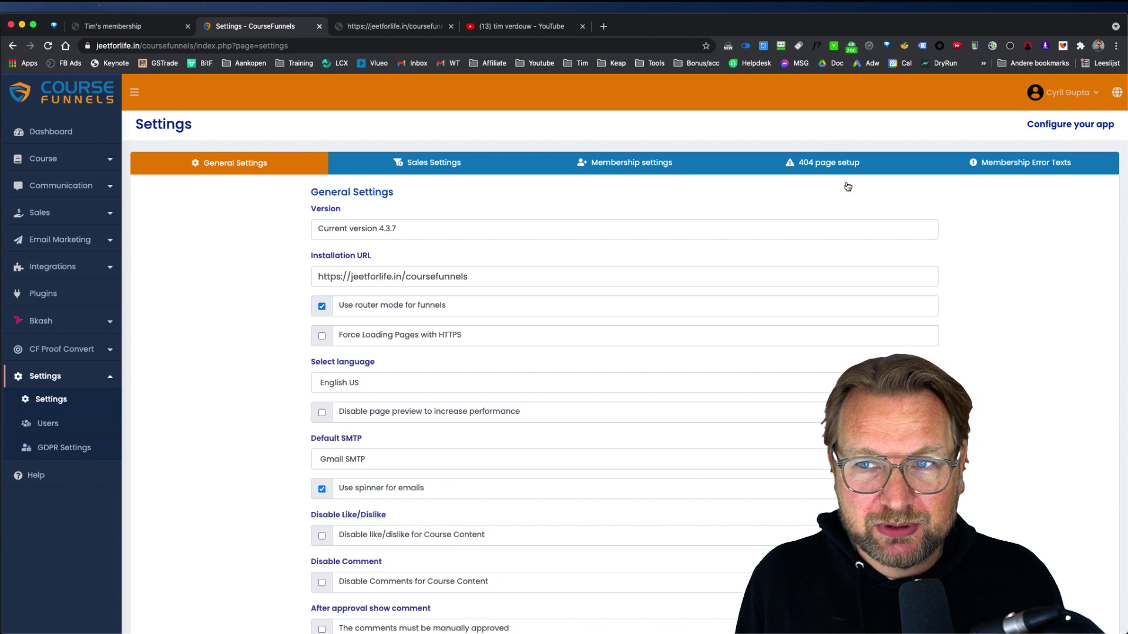
left_click(51, 134)
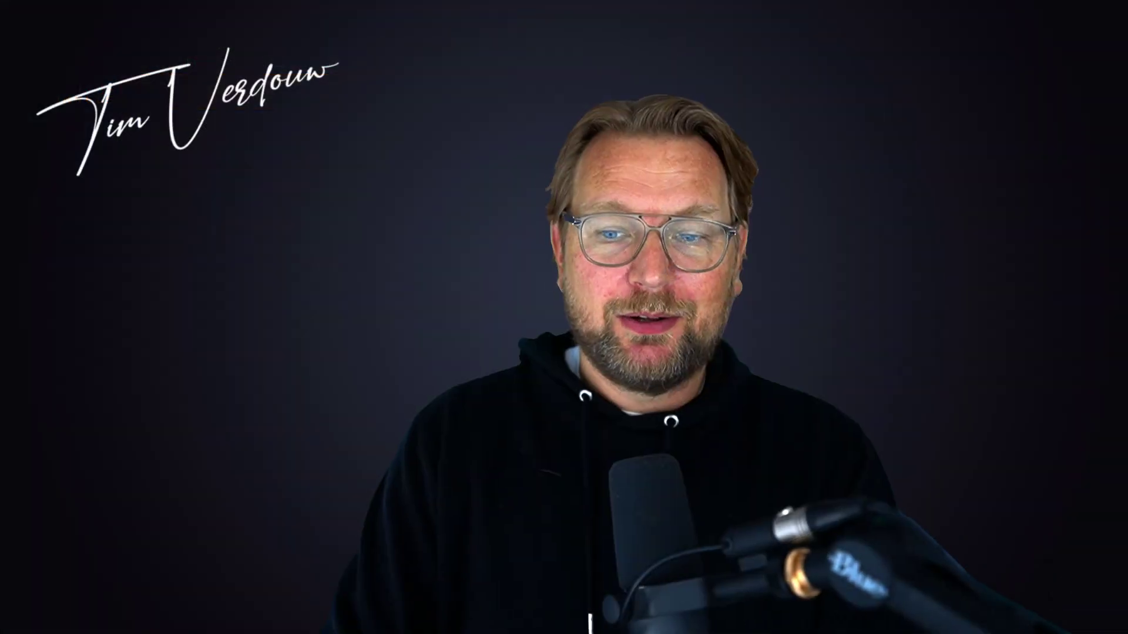